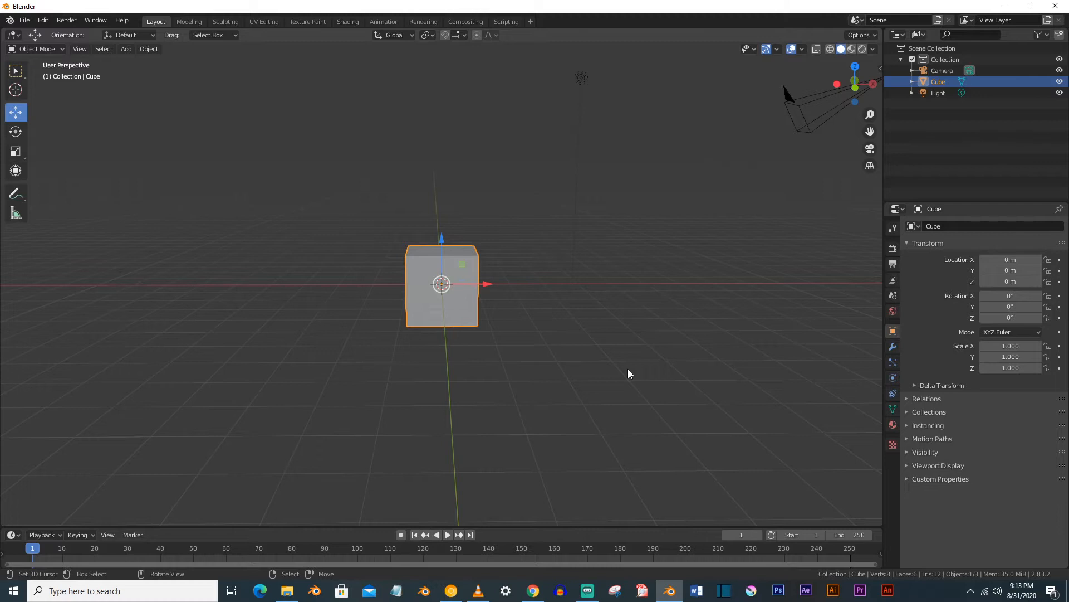
# Delete the default cube from the scene
pyautogui.scroll(1, 627, 368)
pyautogui.scroll(-2, 627, 368)
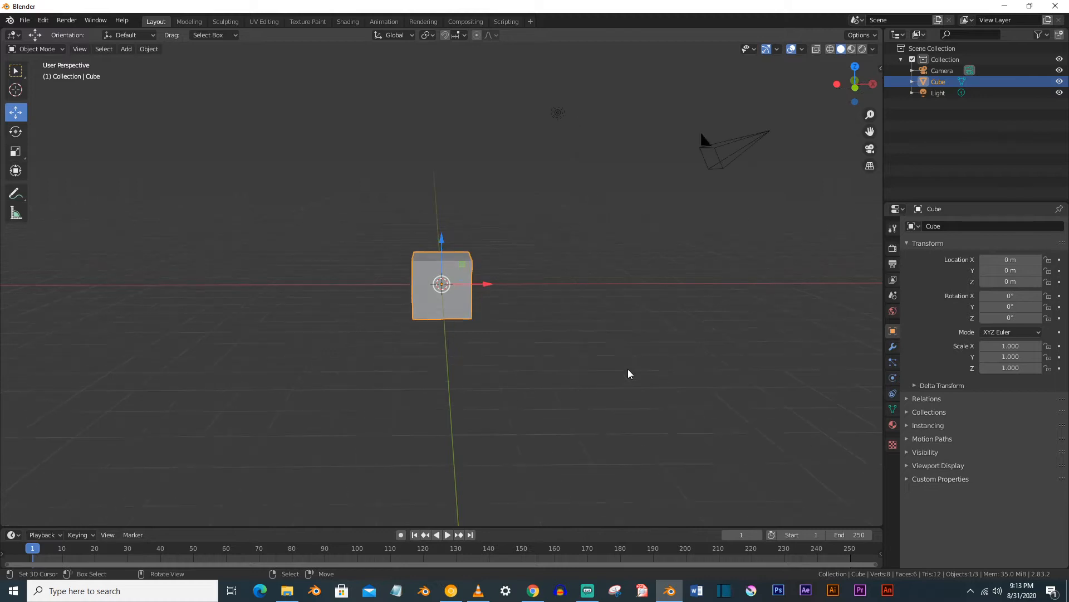
pyautogui.scroll(3, 627, 369)
pyautogui.press('x')
pyautogui.click(524, 303)
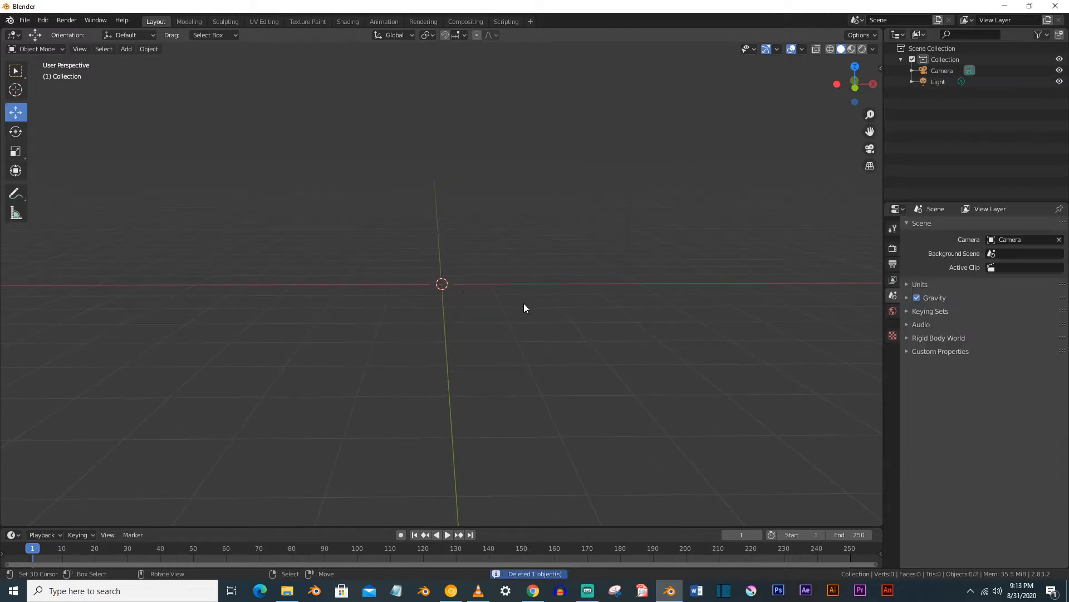
# Add a mesh plane at the origin and scale it by a factor of 10
pyautogui.hotkey('shift', 'a')
pyautogui.moveTo(457, 286)
pyautogui.click(490, 288)
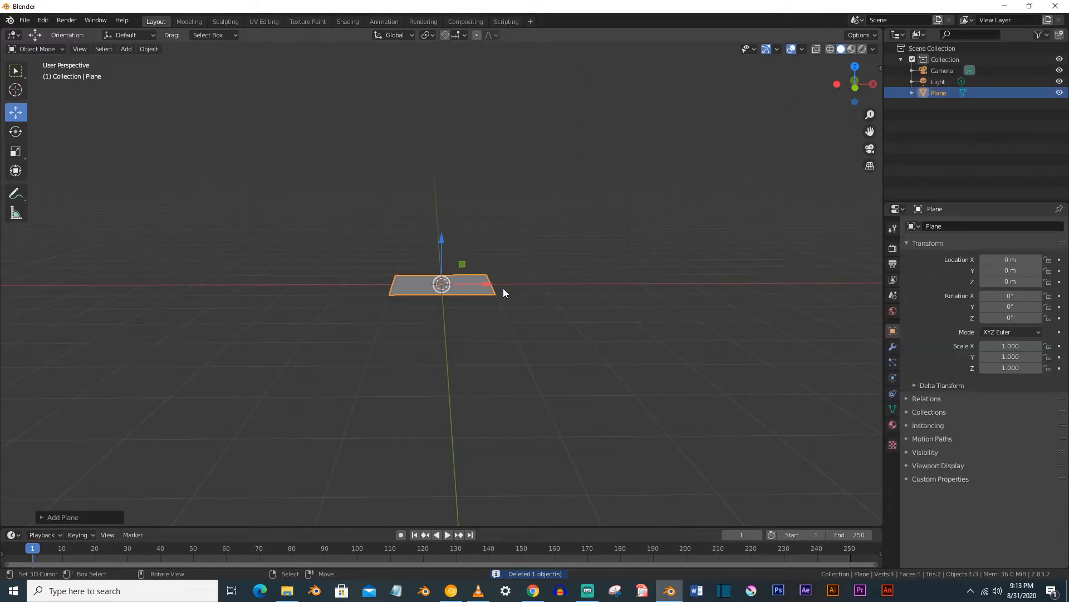
pyautogui.write('s10')
pyautogui.press('Return')
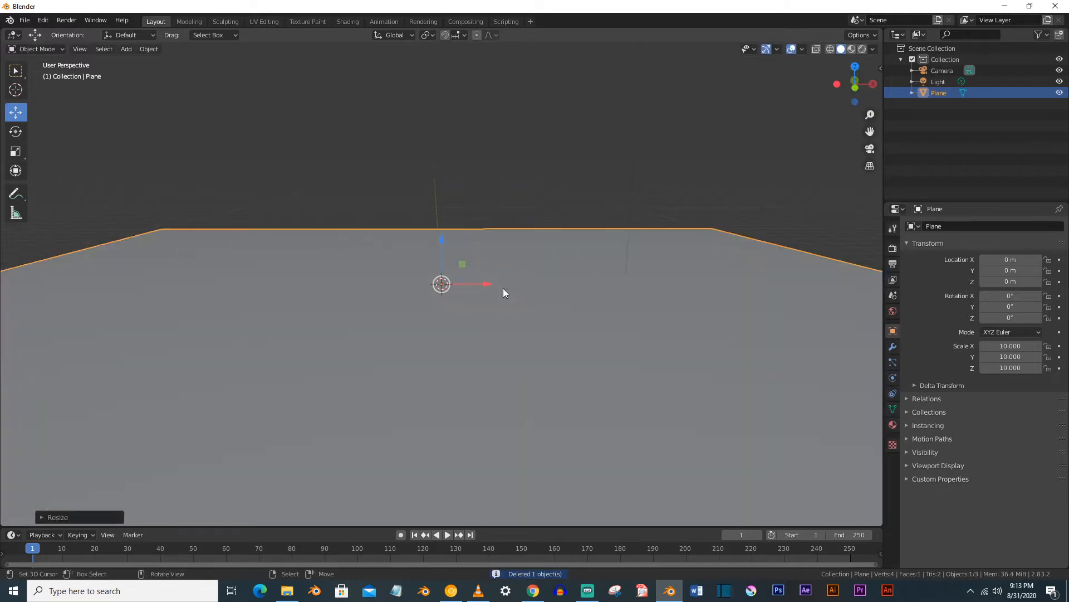
# Subdivide the plane's mesh with 50 cuts and return to Object Mode
pyautogui.scroll(-3, 503, 289)
pyautogui.press('Tab')
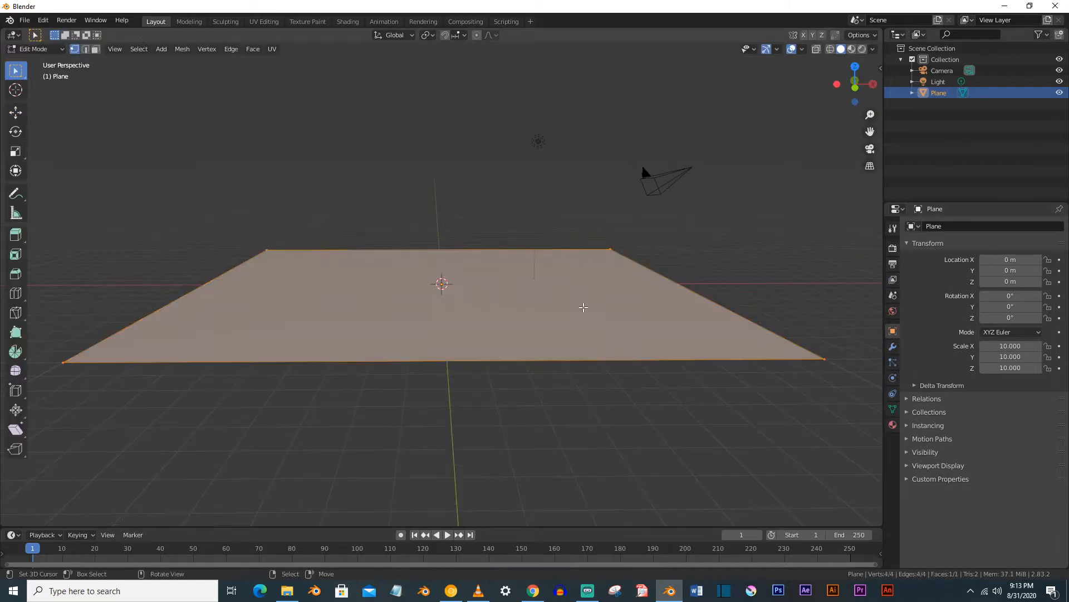
pyautogui.rightClick(583, 306)
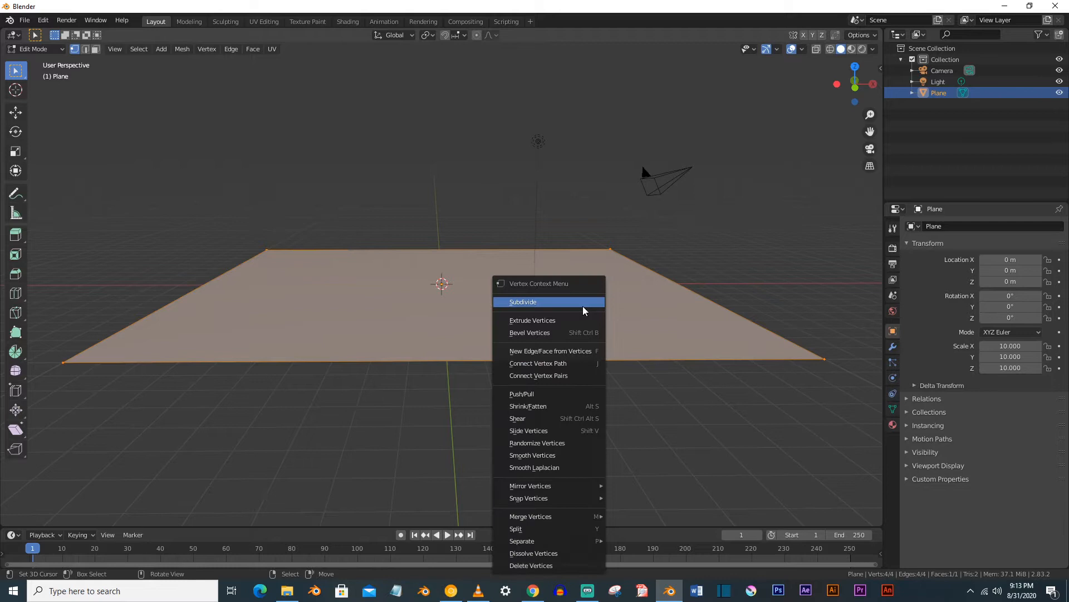
pyautogui.click(583, 306)
pyautogui.click(106, 517)
pyautogui.click(151, 439)
pyautogui.write('50')
pyautogui.press('Return')
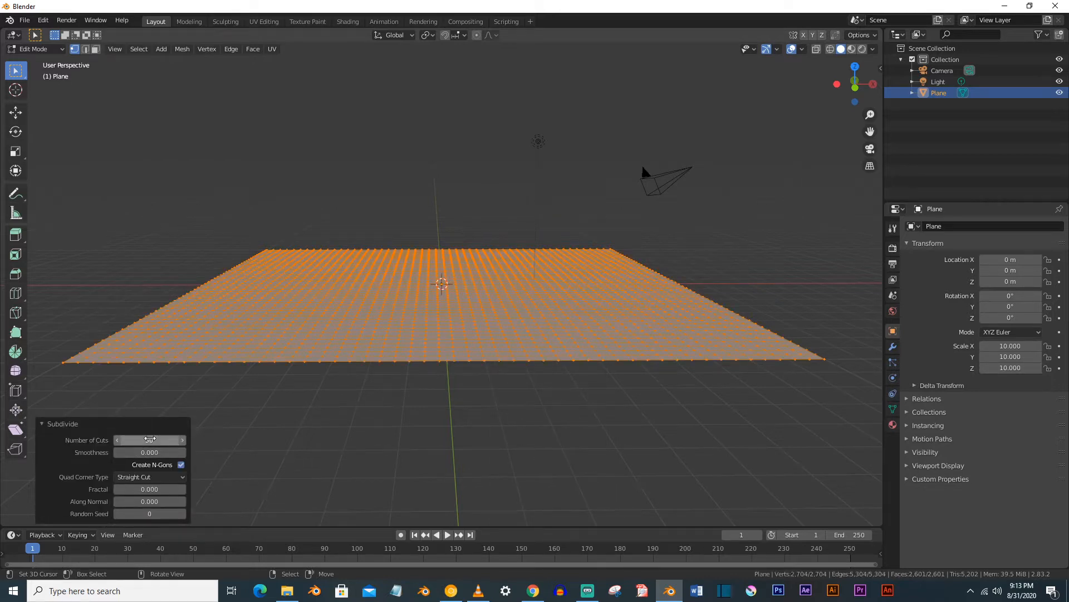
pyautogui.press('Tab')
# Add a Displace modifier to the plane with a new texture of type Clouds
pyautogui.click(893, 347)
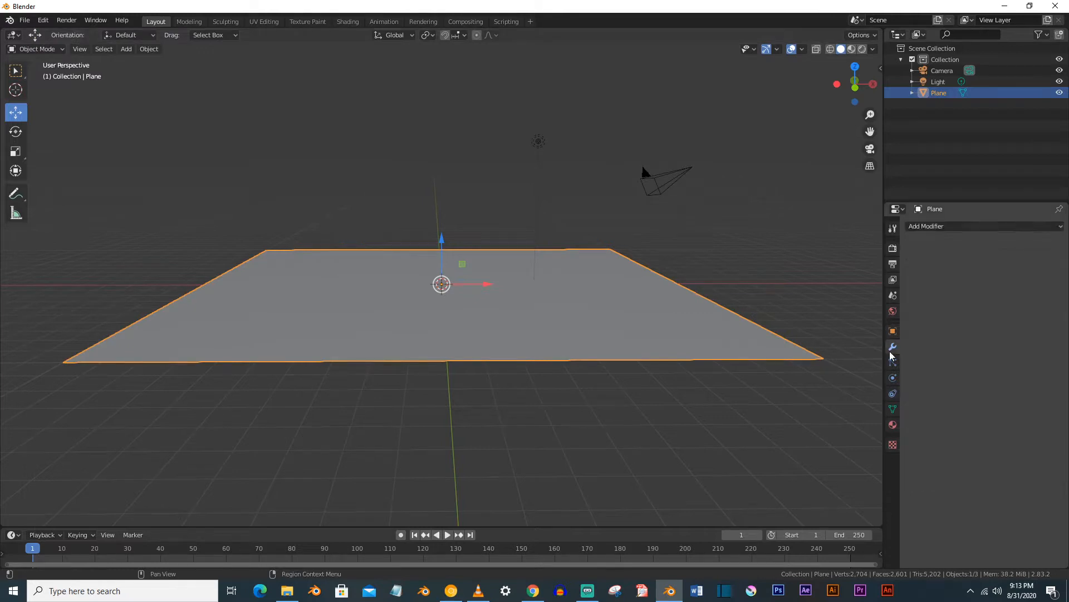
pyautogui.click(1012, 226)
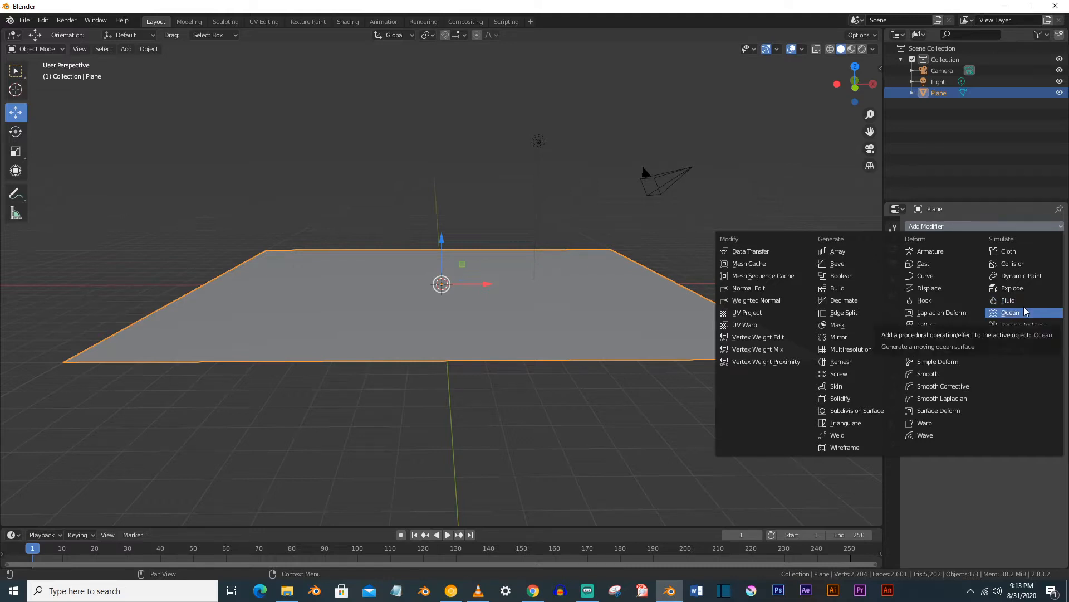
pyautogui.click(968, 292)
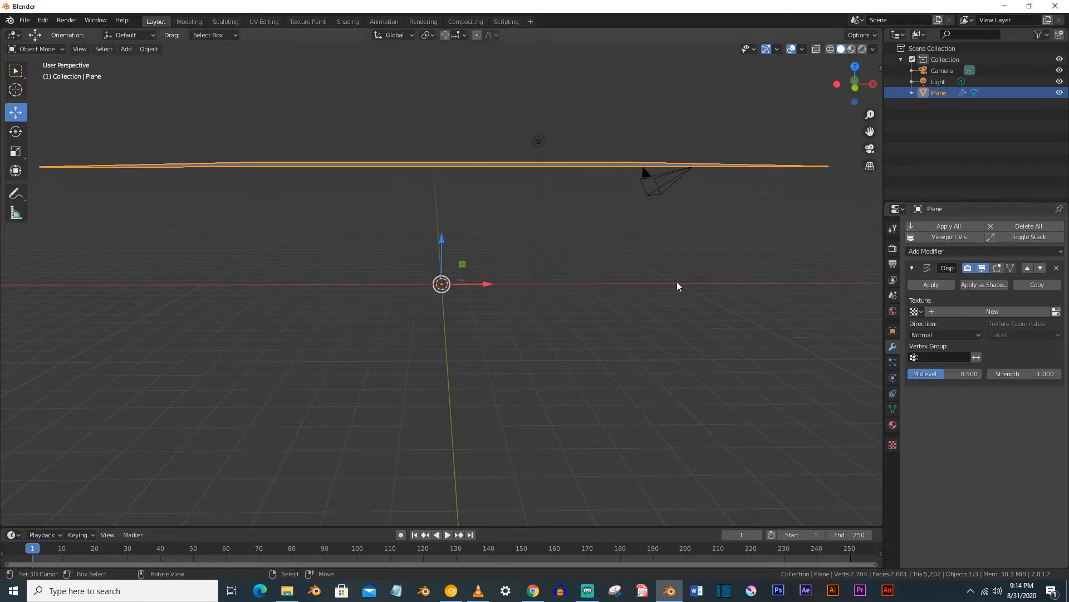
pyautogui.click(1030, 312)
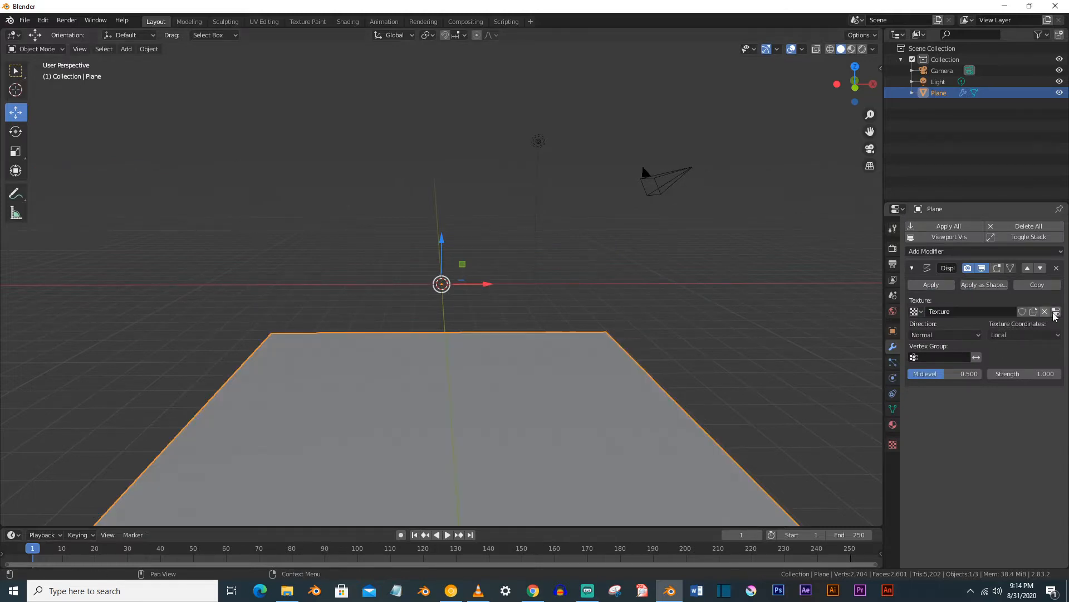
pyautogui.click(1056, 311)
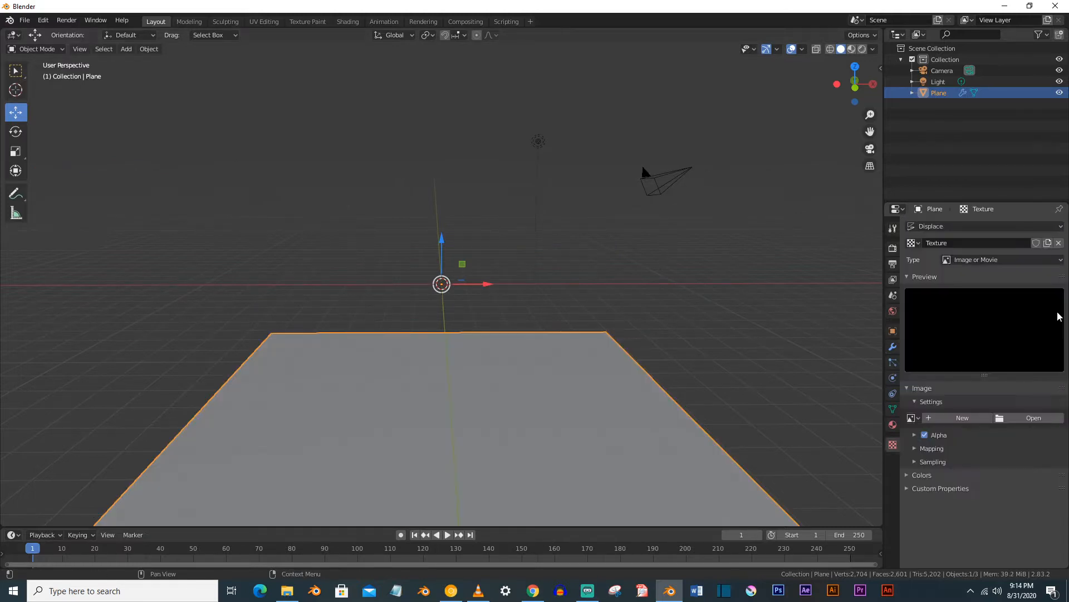
pyautogui.click(998, 263)
pyautogui.click(998, 300)
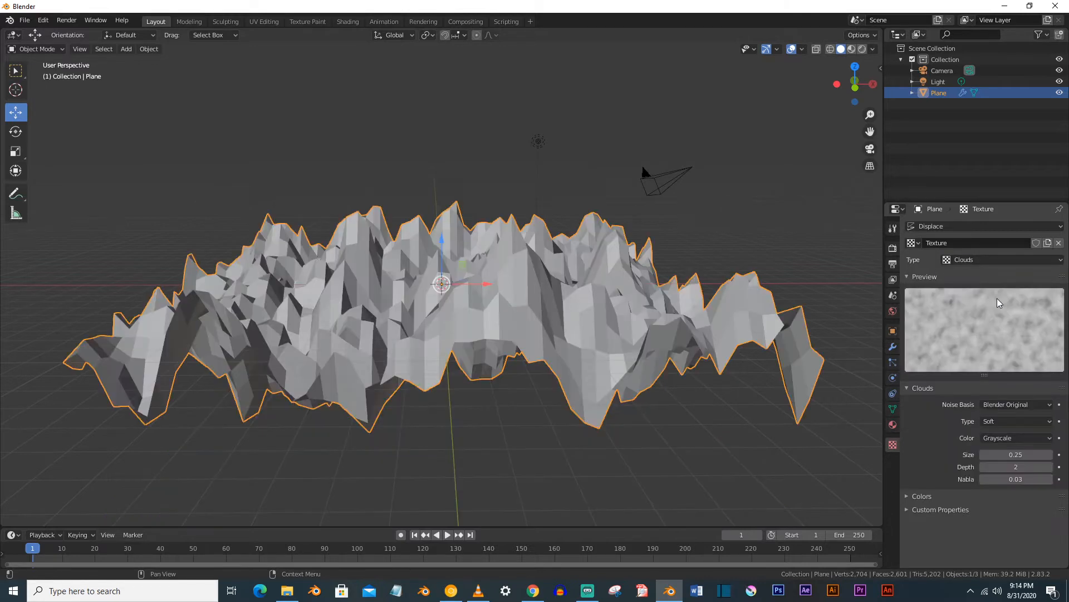
# Set the Displace modifier's strength to 0.3 and add a Subdivision Surface modifier to the plane
pyautogui.click(893, 346)
pyautogui.click(1033, 373)
pyautogui.write('1.0')
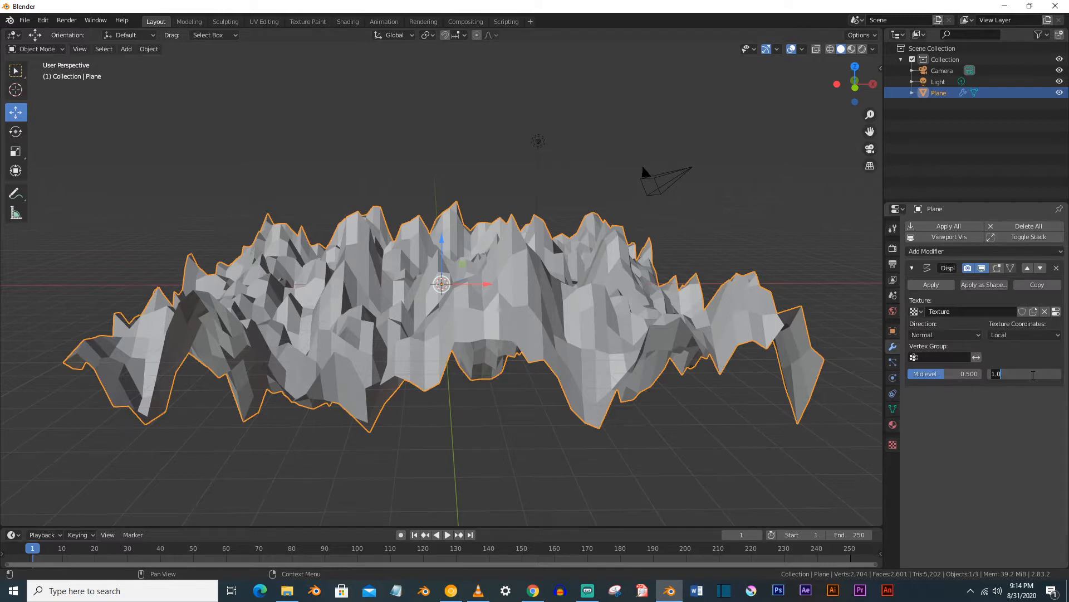
pyautogui.write('0.3')
pyautogui.press('Return')
pyautogui.click(985, 252)
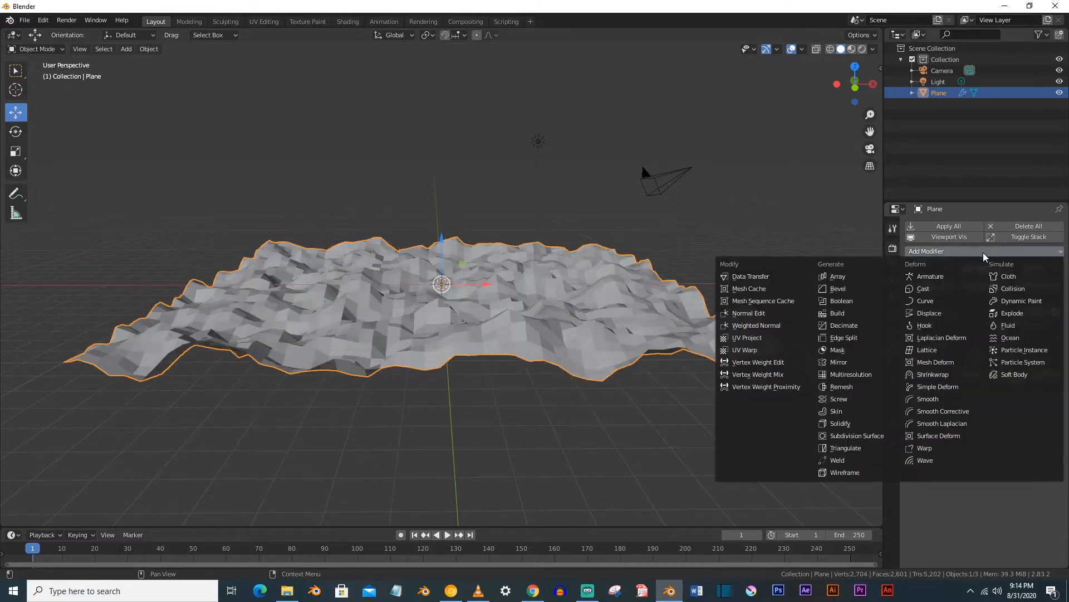
pyautogui.click(857, 435)
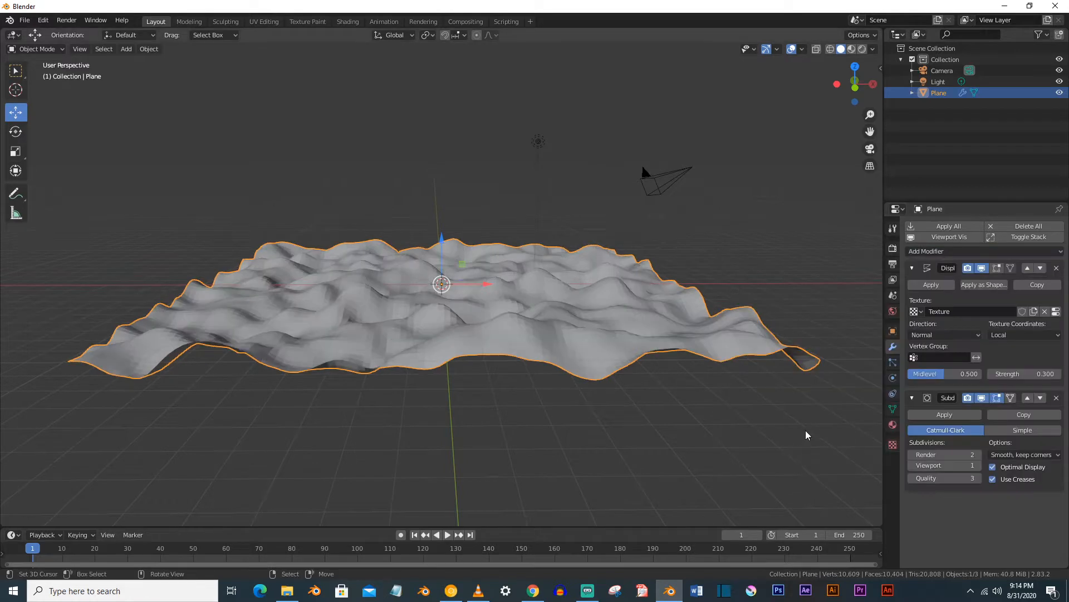
# Duplicate the wavy plane twice downward along Z, offsetting the first copy about 0.72 m and the second about 0.51 m further
pyautogui.moveTo(653, 330); pyautogui.dragTo(588, 294, button='middle')
pyautogui.scroll(-2, 586, 293)
pyautogui.scroll(2, 587, 293)
pyautogui.scroll(-2, 586, 293)
pyautogui.hotkey('shift', 'd')
pyautogui.press('z')
pyautogui.click(589, 310)
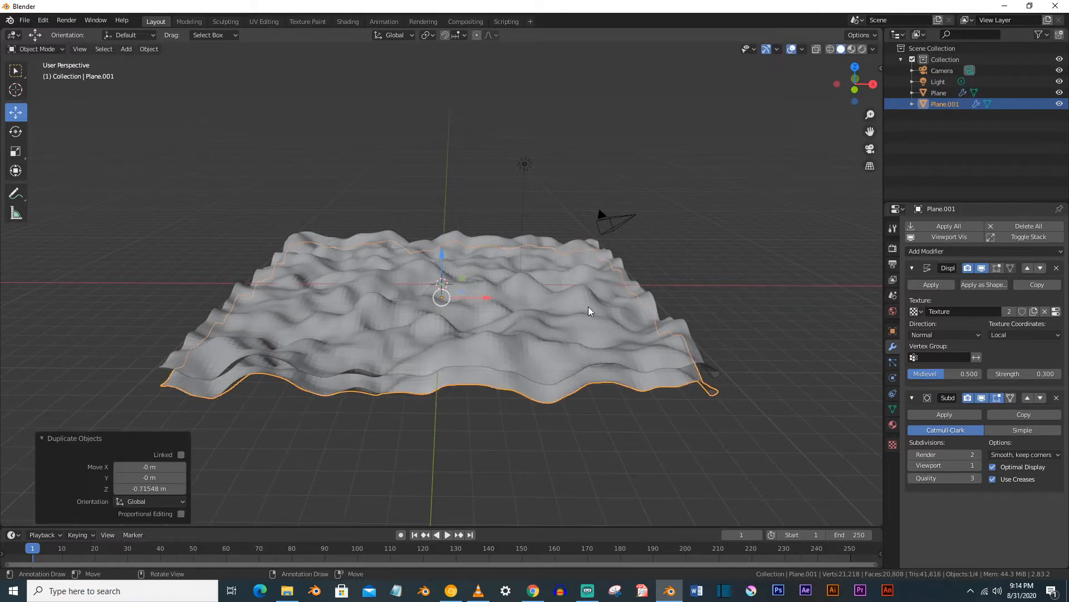
pyautogui.hotkey('shift', 'd')
pyautogui.press('z')
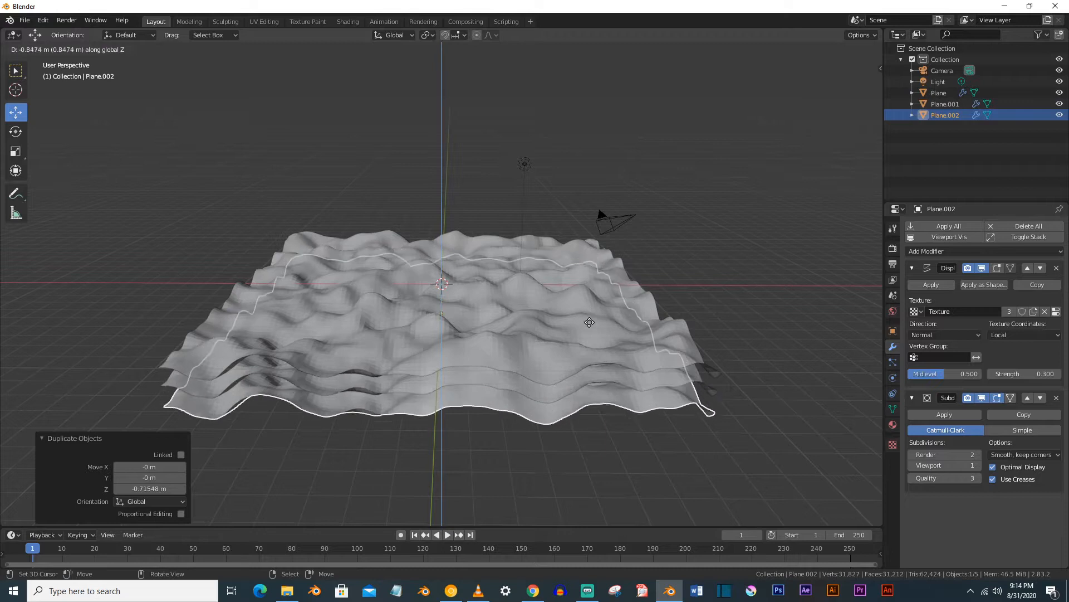
pyautogui.click(588, 316)
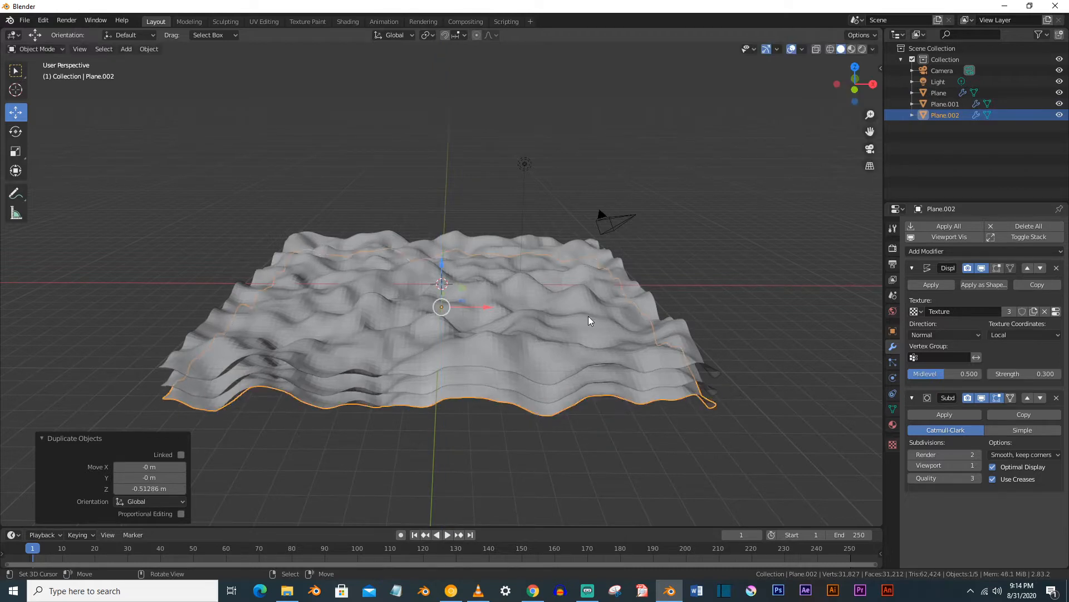
# Move the three wavy planes into a new collection named ocean, then collapse and hide that collection
pyautogui.moveTo(581, 316)
pyautogui.mouseDown(button='middle')
pyautogui.moveTo(636, 307)
pyautogui.moveTo(573, 329)
pyautogui.mouseUp(button='middle')
pyautogui.scroll(3, 579, 330)
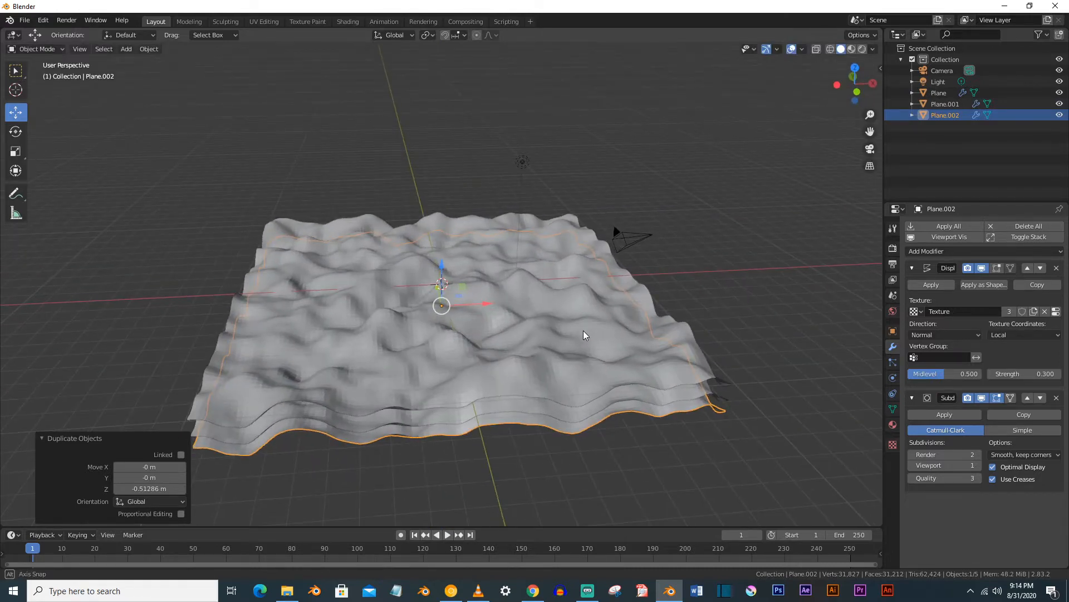
pyautogui.scroll(-2, 583, 334)
pyautogui.click(939, 93)
pyautogui.keyDown('shift'); pyautogui.click(945, 115); pyautogui.keyUp('shift')
pyautogui.press('m')
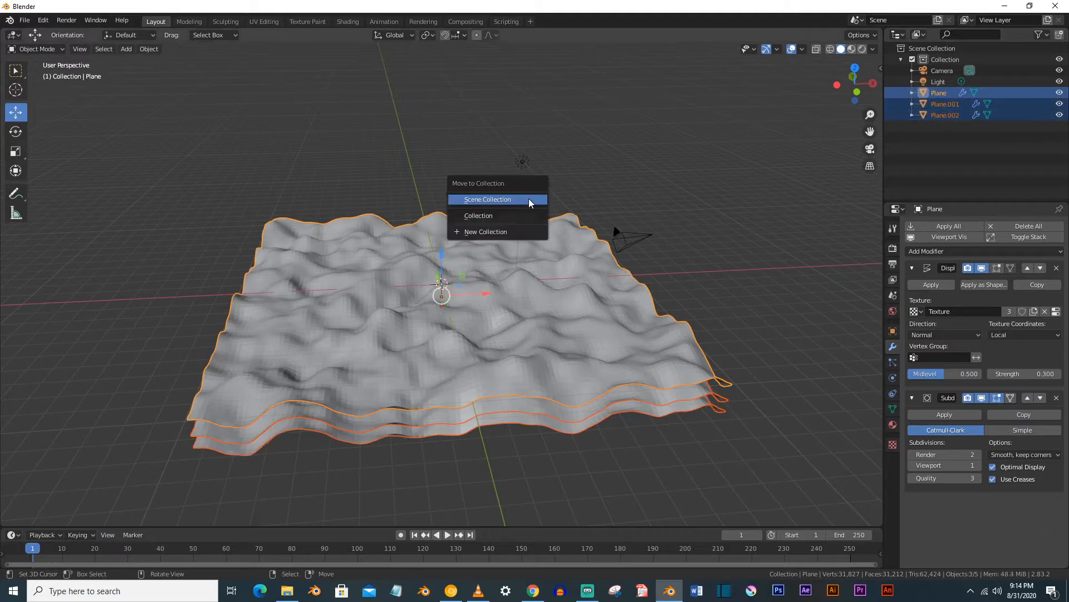
pyautogui.click(529, 231)
pyautogui.write('ocean')
pyautogui.press('Return')
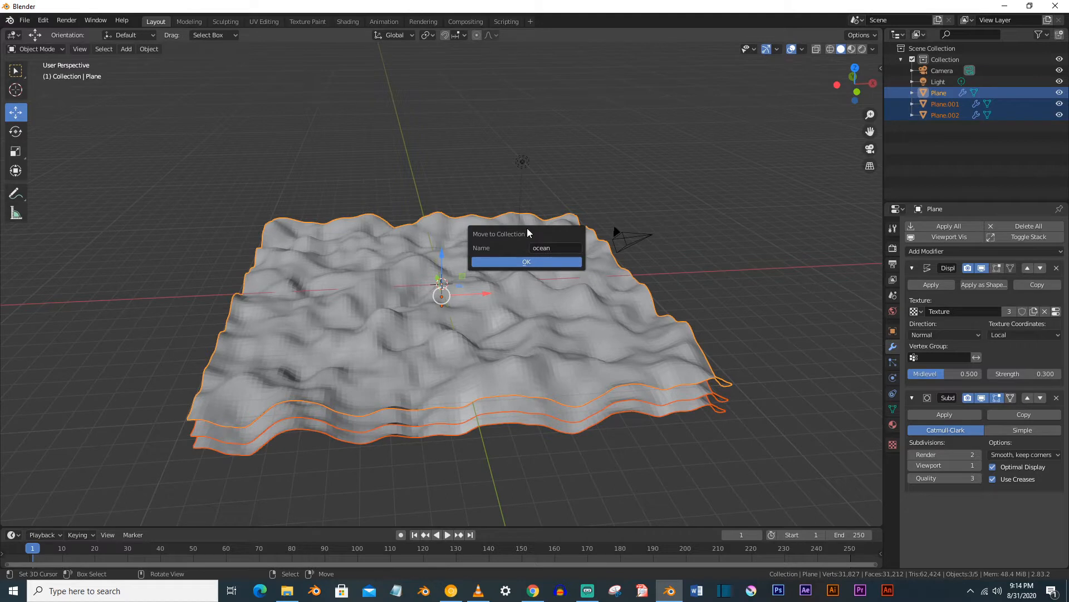
pyautogui.click(549, 262)
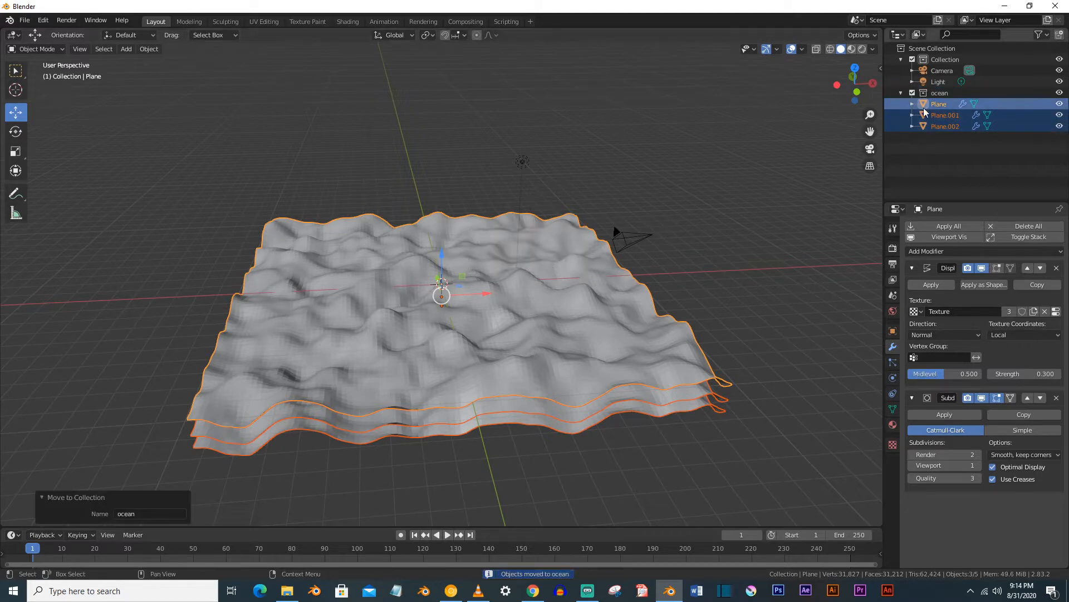
pyautogui.click(901, 93)
pyautogui.click(1060, 92)
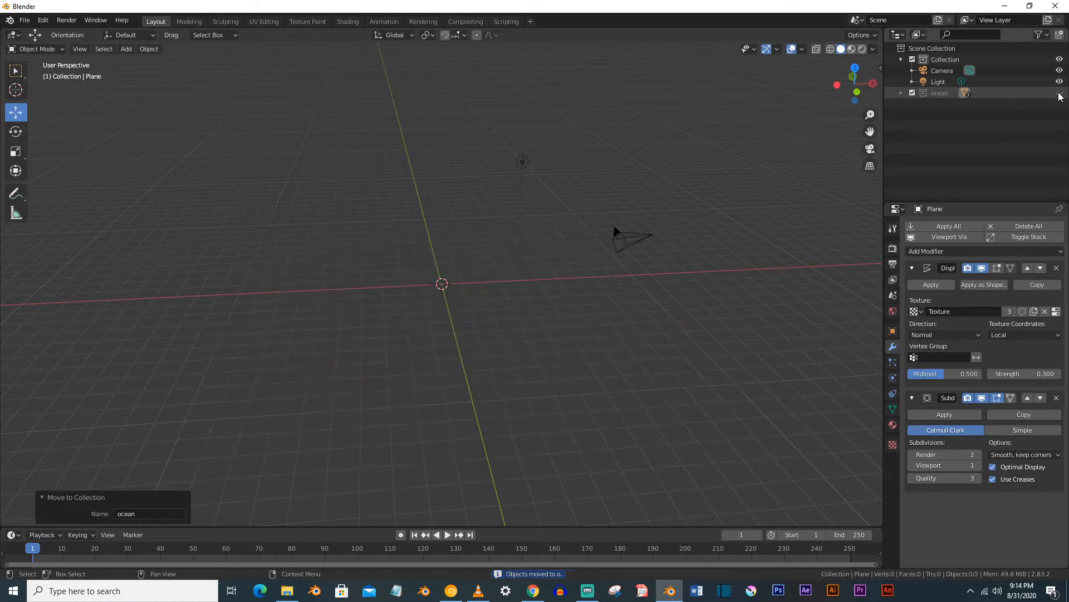
# Add a 2 m mesh cube at the origin
pyautogui.scroll(4, 501, 248)
pyautogui.scroll(-1, 475, 253)
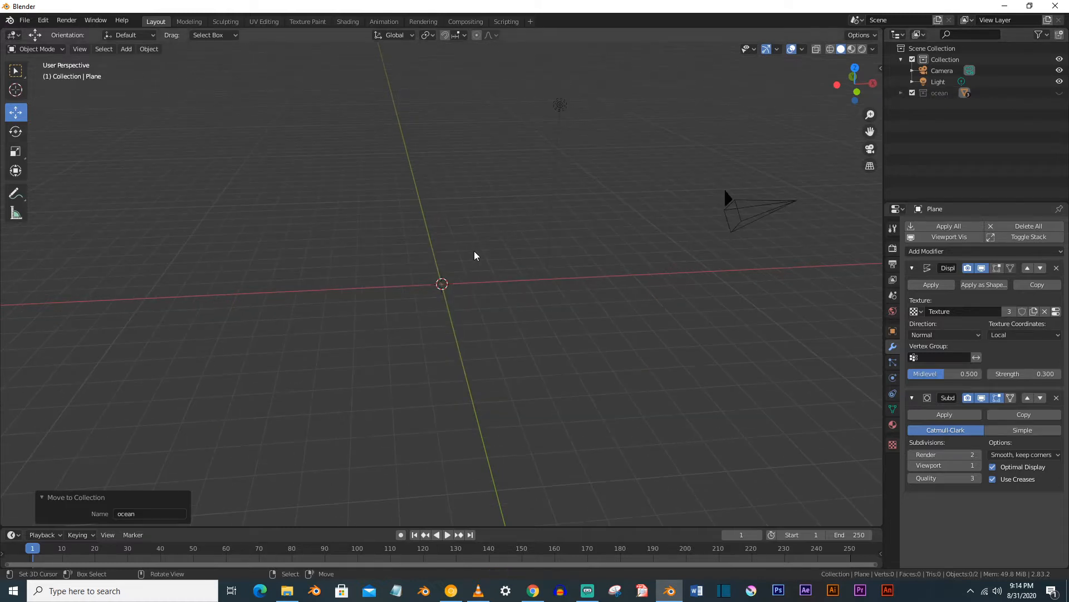
pyautogui.hotkey('shift', 'a')
pyautogui.moveTo(475, 255)
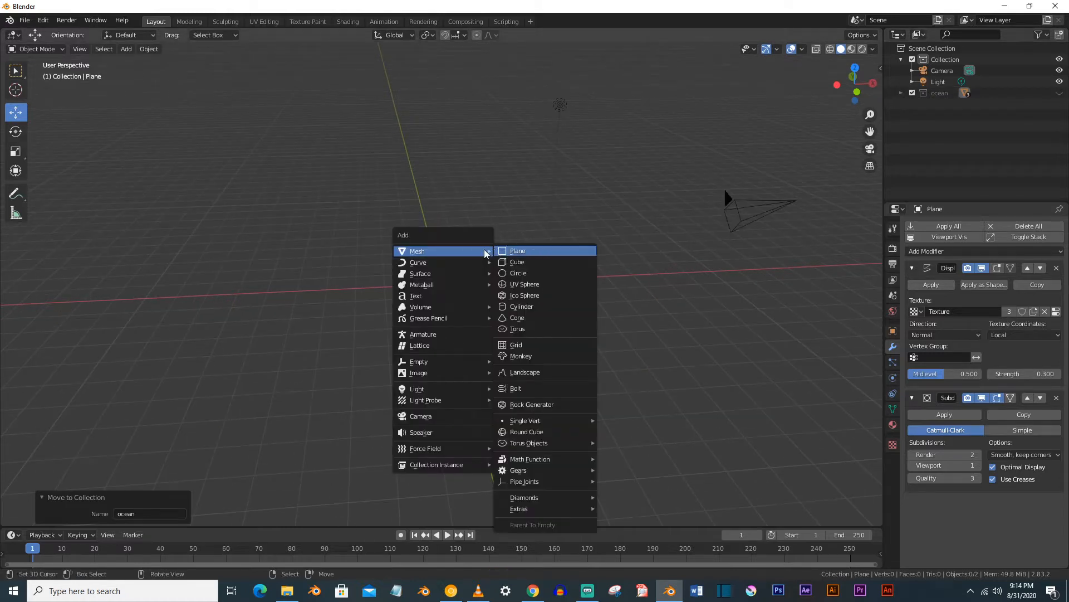
pyautogui.click(513, 262)
pyautogui.scroll(3, 512, 260)
pyautogui.scroll(-3, 501, 262)
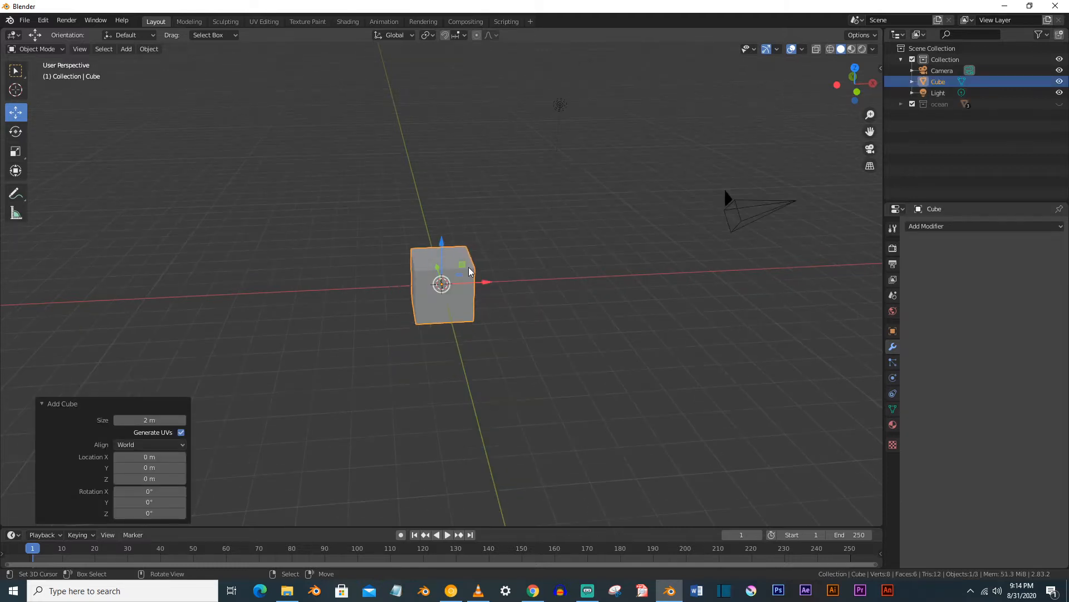
# Show the cube in wireframe from the front in Edit Mode and add a centred vertical loop cut
pyautogui.press('KP_1')
pyautogui.scroll(2, 457, 266)
pyautogui.press('Tab')
pyautogui.press('z')
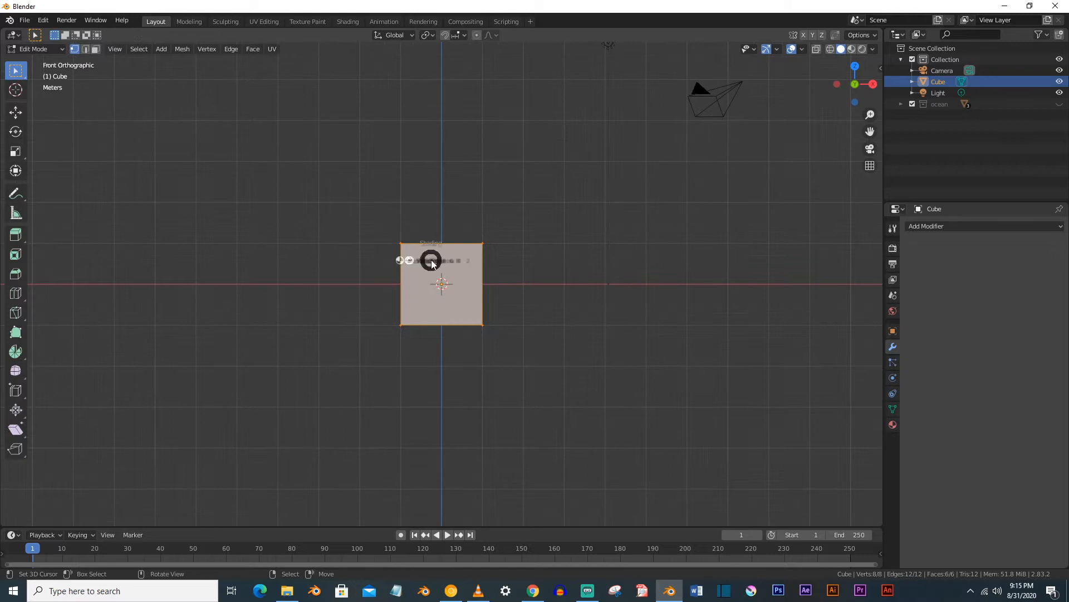
pyautogui.click(356, 261)
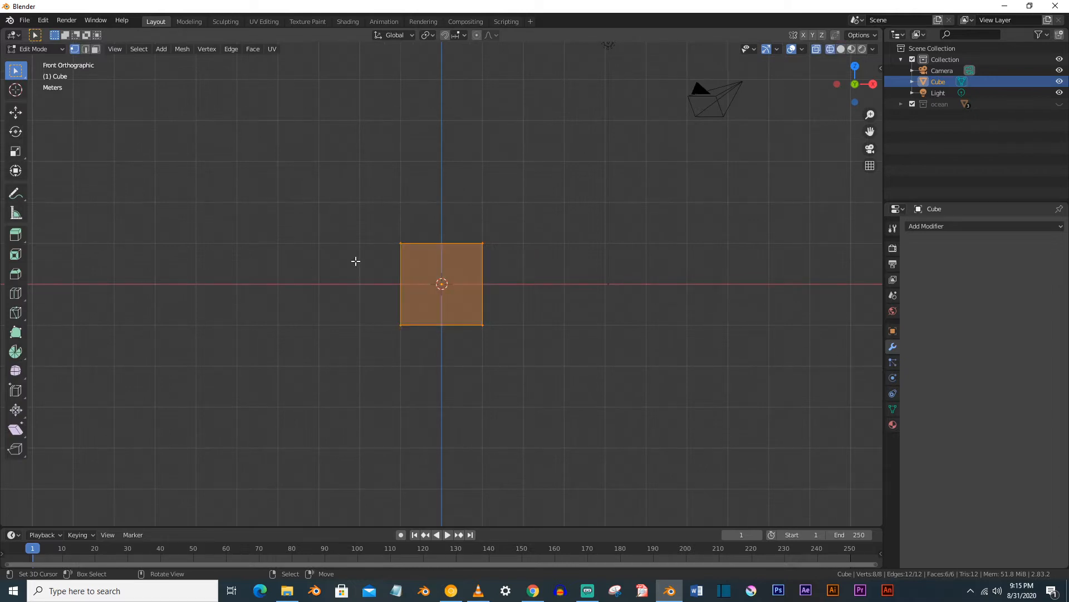
pyautogui.hotkey('alt', 'a')
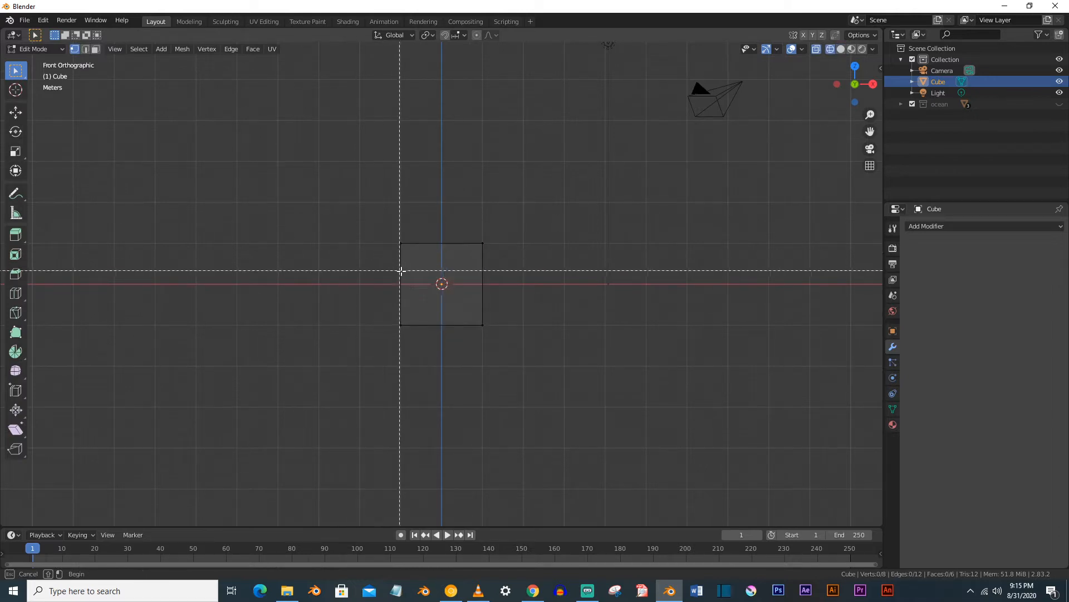
pyautogui.hotkey('ctrl', 'r')
pyautogui.click(418, 245)
pyautogui.rightClick(359, 254)
# Delete the vertices of the cube's half on the negative X side
pyautogui.hotkey('alt', 'a')
pyautogui.press('b')
pyautogui.moveTo(360, 220); pyautogui.dragTo(425, 345)
pyautogui.press('x')
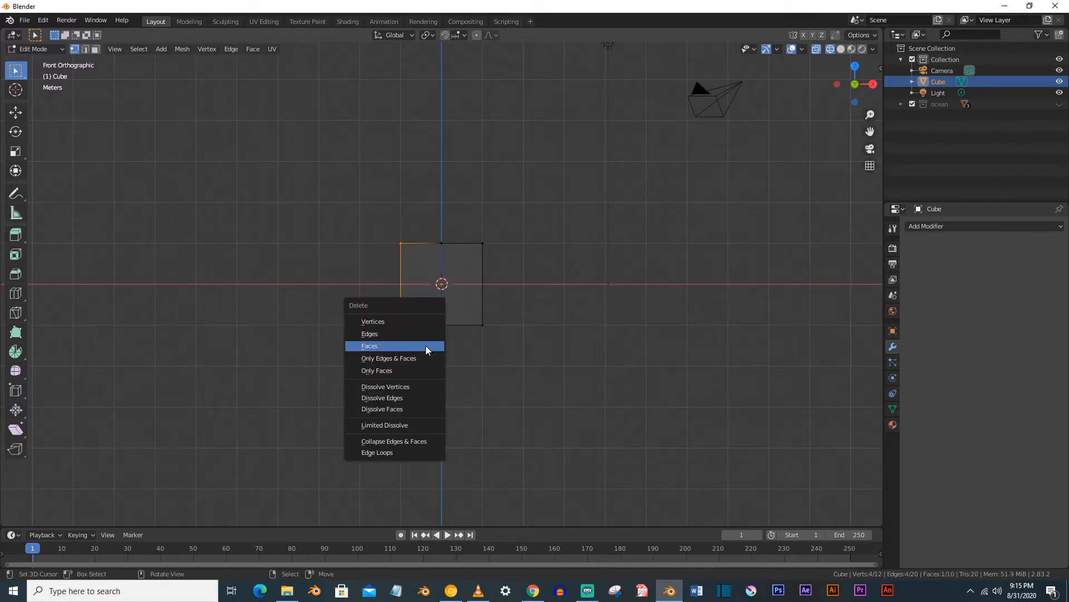
pyautogui.click(373, 321)
# Add a Mirror modifier on the X axis to the half cube and enable Clipping
pyautogui.click(985, 226)
pyautogui.click(827, 330)
pyautogui.click(993, 395)
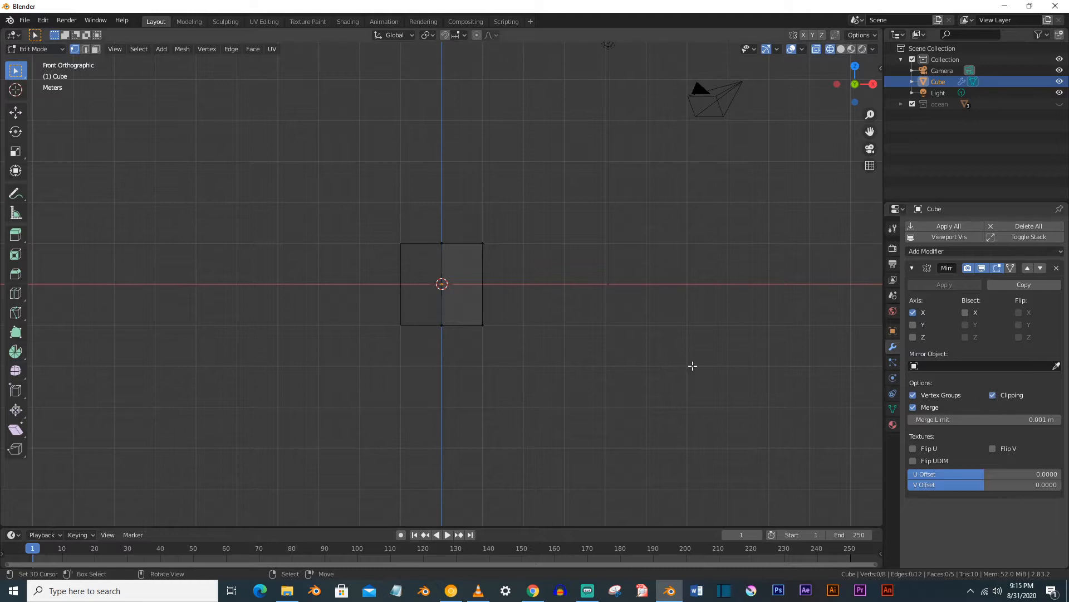
# Return to Object Mode and stretch the mirrored cube along Y by a factor of about 3.6
pyautogui.moveTo(526, 280); pyautogui.dragTo(413, 323, button='middle')
pyautogui.press('Tab')
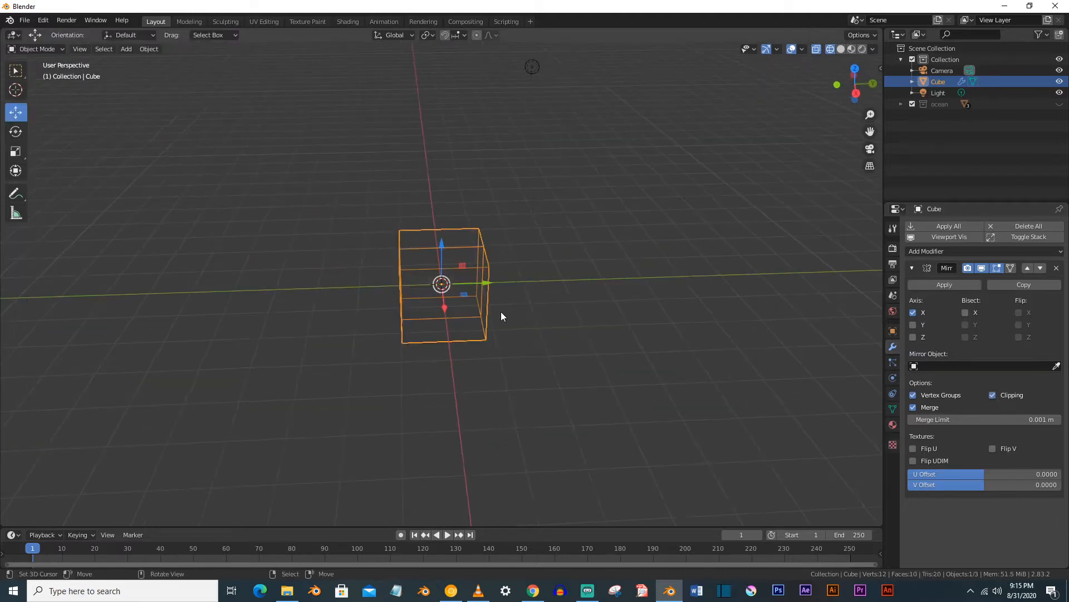
pyautogui.press('s')
pyautogui.press('y')
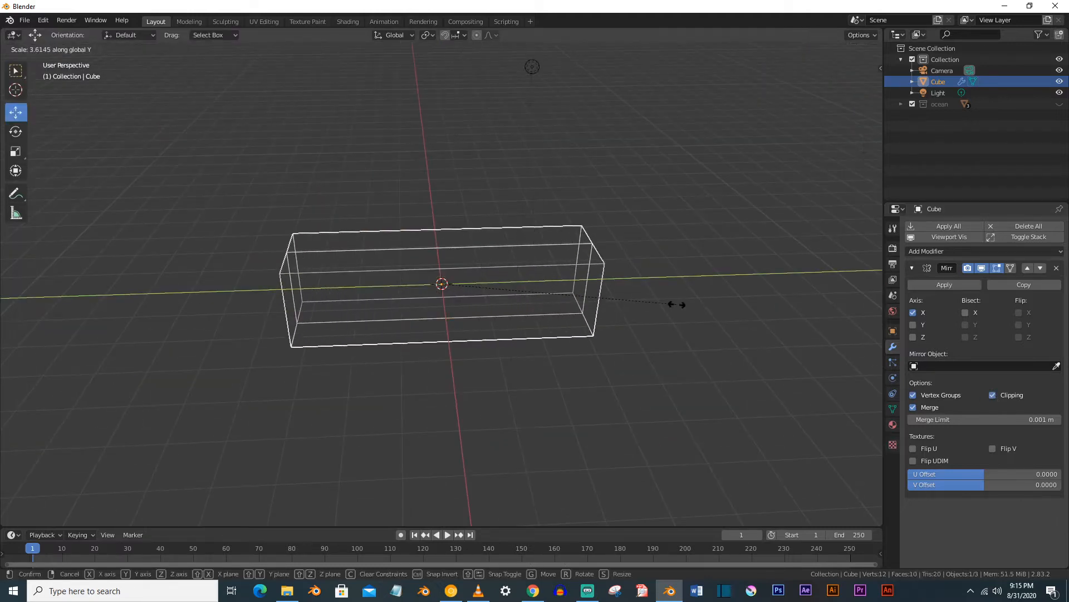
pyautogui.click(676, 304)
pyautogui.moveTo(638, 306); pyautogui.dragTo(605, 304, button='middle')
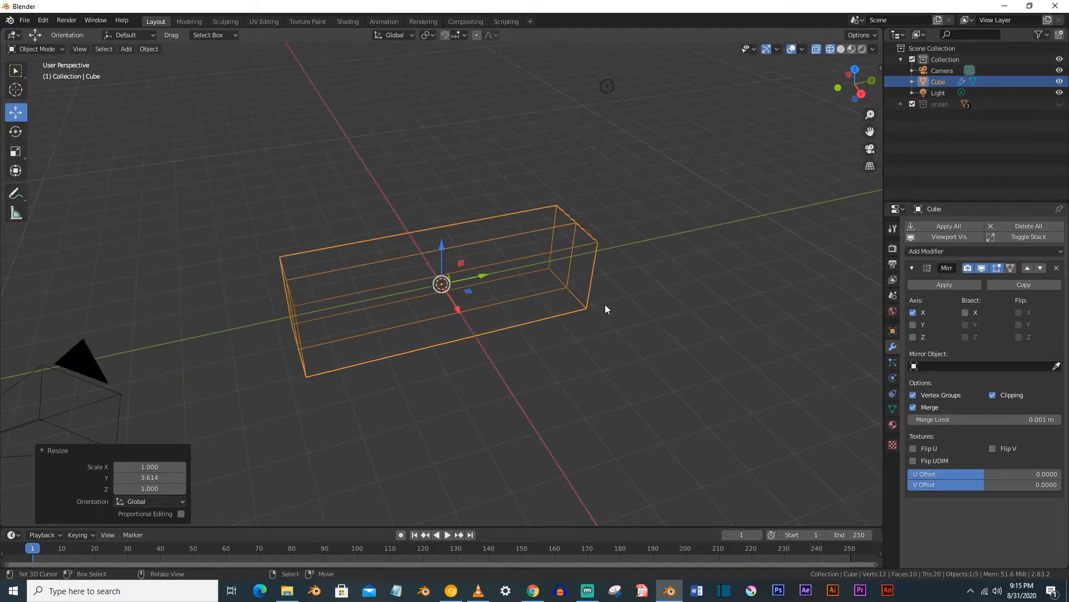
# Widen the mirrored cube along X by a factor of about 1.6 and switch the viewport to solid shading
pyautogui.press('s')
pyautogui.press('x')
pyautogui.click(701, 320)
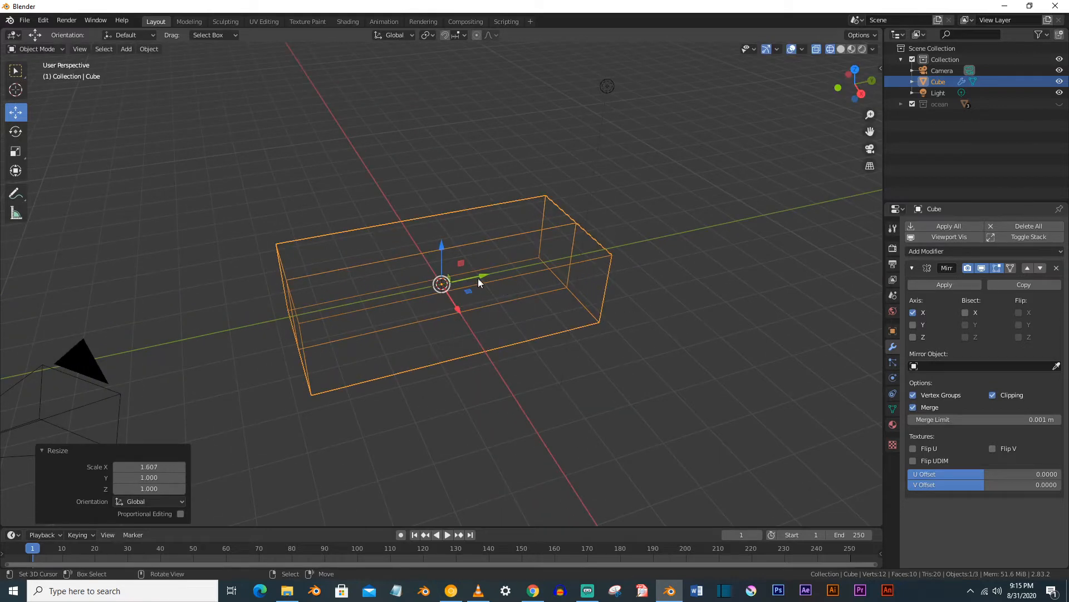
pyautogui.press('z')
pyautogui.click(533, 285)
pyautogui.moveTo(413, 291); pyautogui.dragTo(427, 275, button='middle')
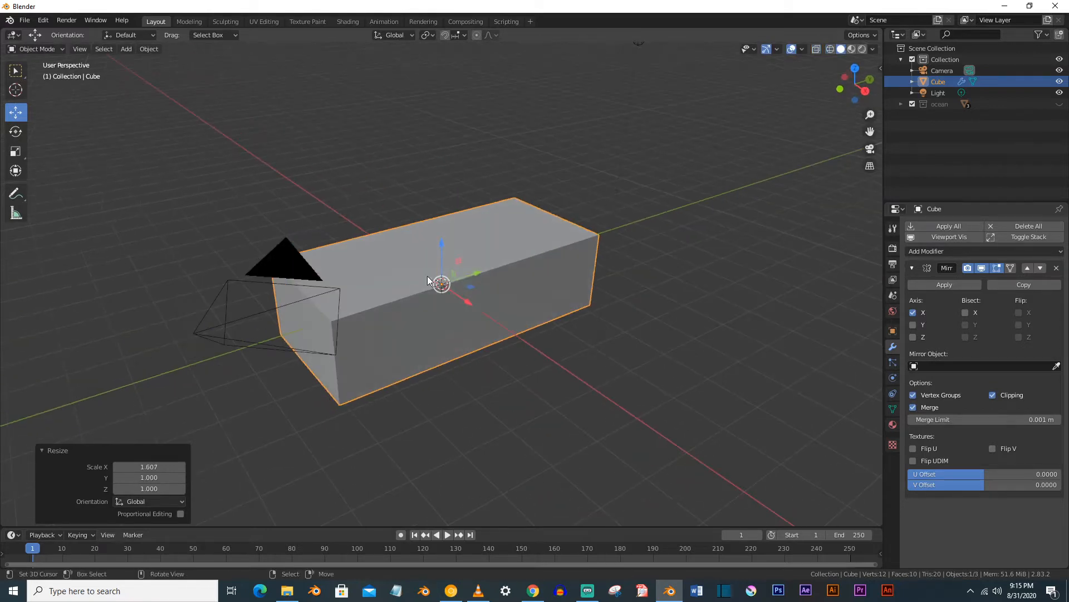
# Move the Camera into the ocean collection and reselect the cube
pyautogui.press('Tab')
pyautogui.scroll(-2, 330, 289)
pyautogui.press('Tab')
pyautogui.click(349, 301)
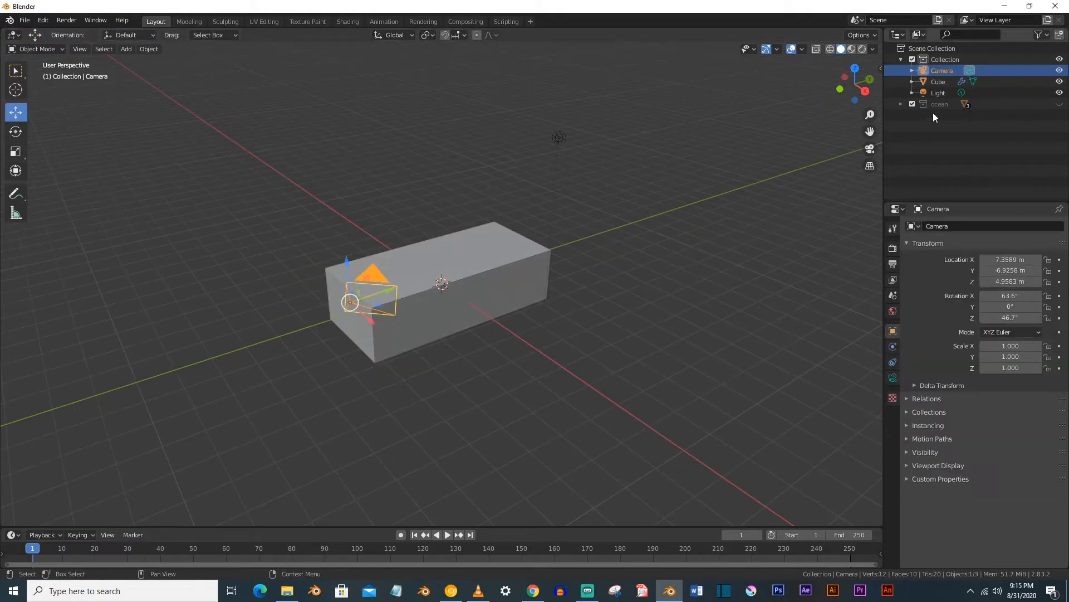
pyautogui.moveTo(941, 72); pyautogui.dragTo(937, 108)
pyautogui.click(400, 283)
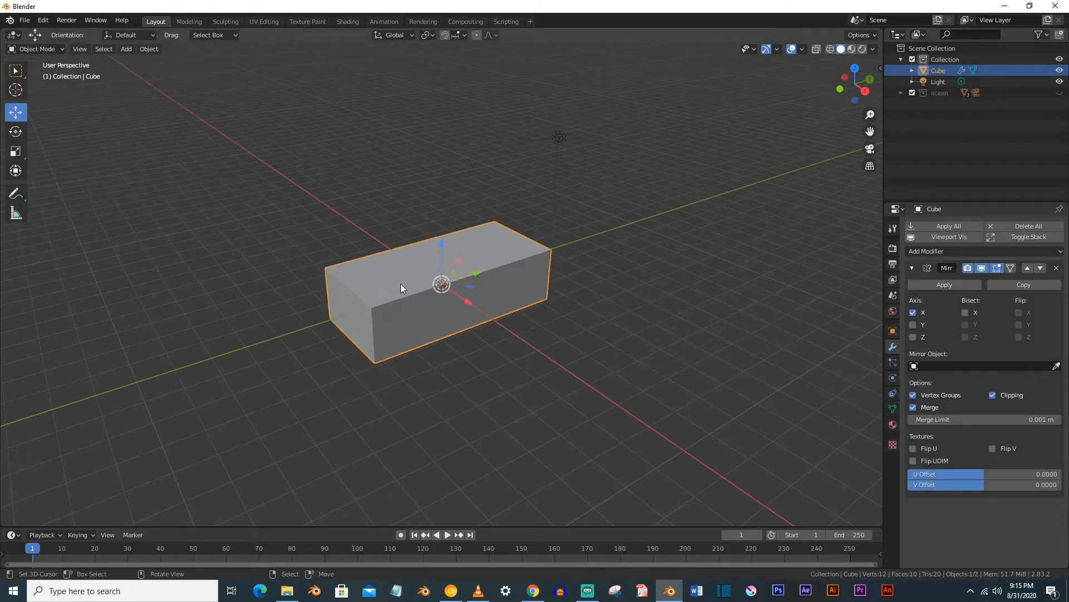
# In Edit Mode with edge selection, pull the centre vertical edge at the cube's negative Y end outward along Y
pyautogui.press('Tab')
pyautogui.scroll(2, 392, 284)
pyautogui.moveTo(392, 284)
pyautogui.mouseDown(button='middle')
pyautogui.moveTo(347, 264)
pyautogui.moveTo(396, 284)
pyautogui.mouseUp(button='middle')
pyautogui.click(85, 49)
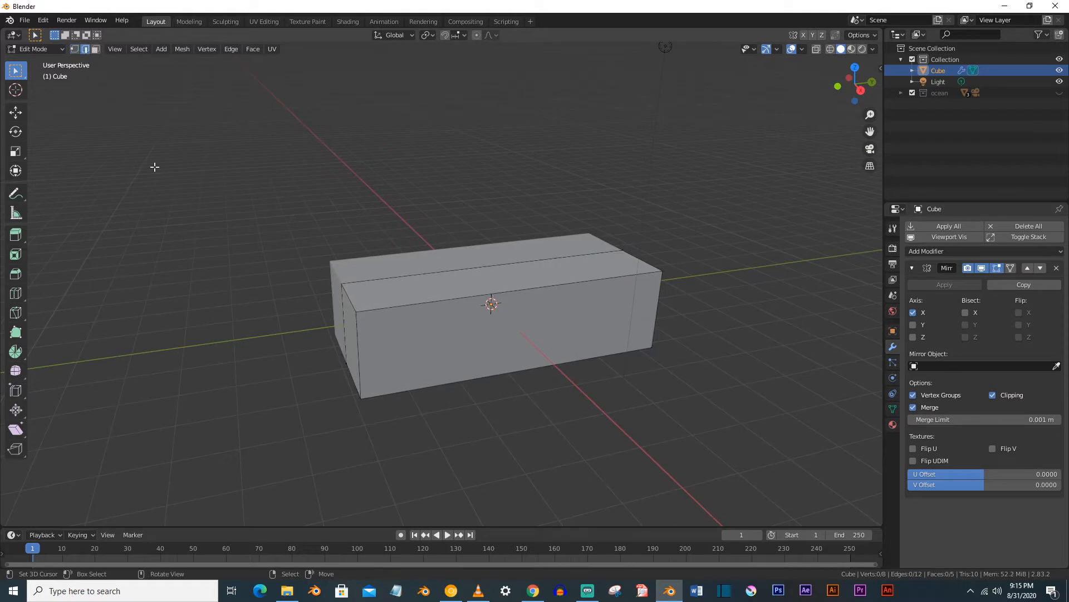
pyautogui.click(343, 326)
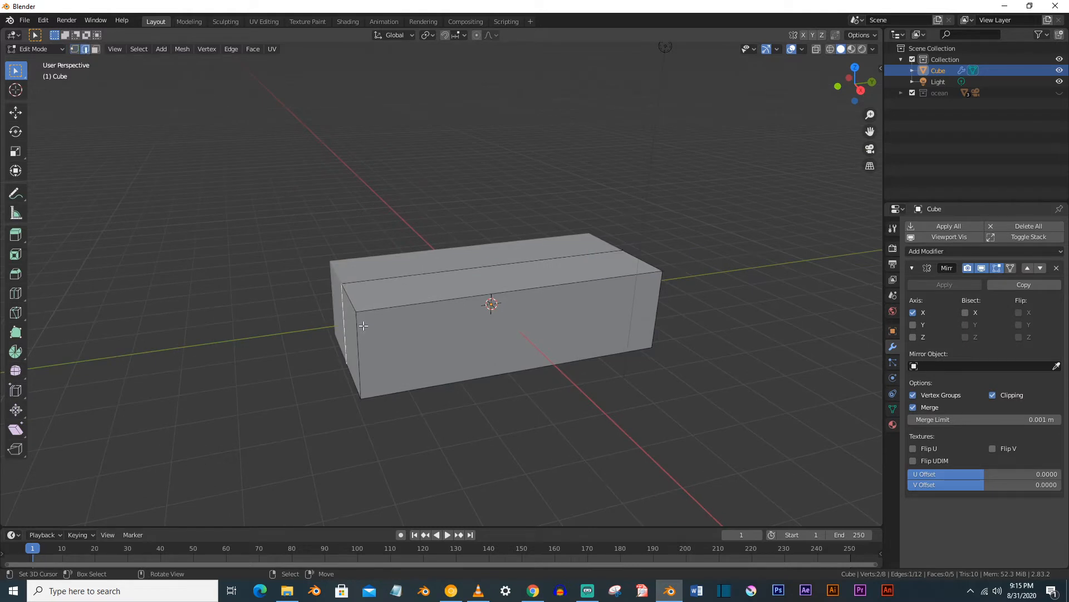
pyautogui.click(16, 113)
pyautogui.moveTo(381, 314); pyautogui.dragTo(355, 315)
# Pull the centre vertical edge at the cube's positive Y end slightly outward along Y
pyautogui.moveTo(671, 365); pyautogui.dragTo(574, 354, button='middle')
pyautogui.click(609, 352)
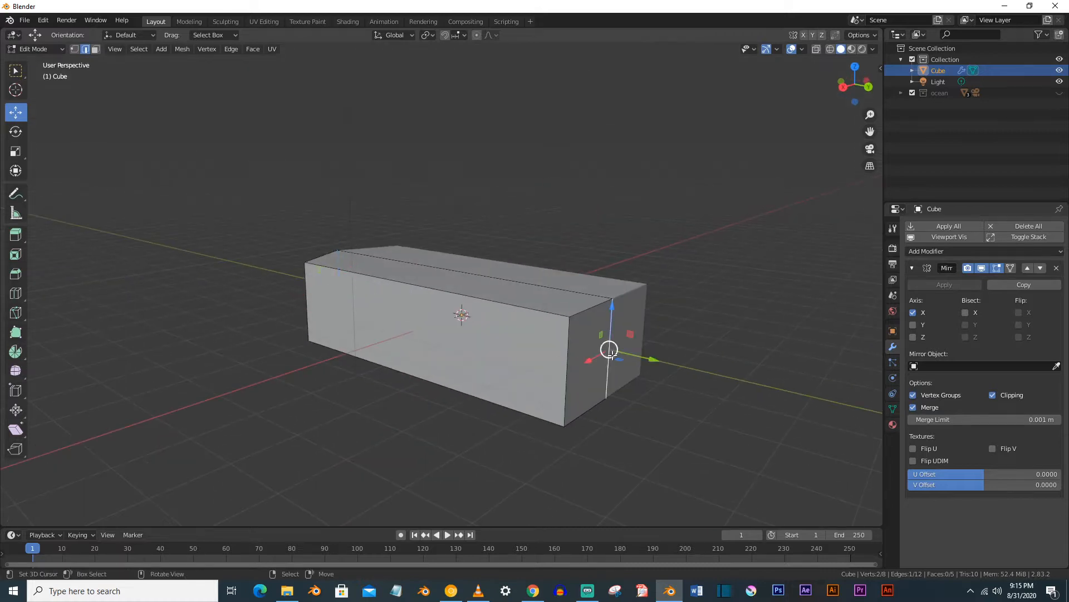
pyautogui.moveTo(640, 360); pyautogui.dragTo(653, 363)
# Lower the cube's bottom centre edge by about 0.13 m along Z
pyautogui.moveTo(556, 355); pyautogui.dragTo(534, 346, button='middle')
pyautogui.click(522, 345)
pyautogui.moveTo(492, 299); pyautogui.dragTo(488, 304)
pyautogui.keyDown('alt'); pyautogui.moveTo(607, 291); pyautogui.dragTo(633, 344); pyautogui.keyUp('alt')
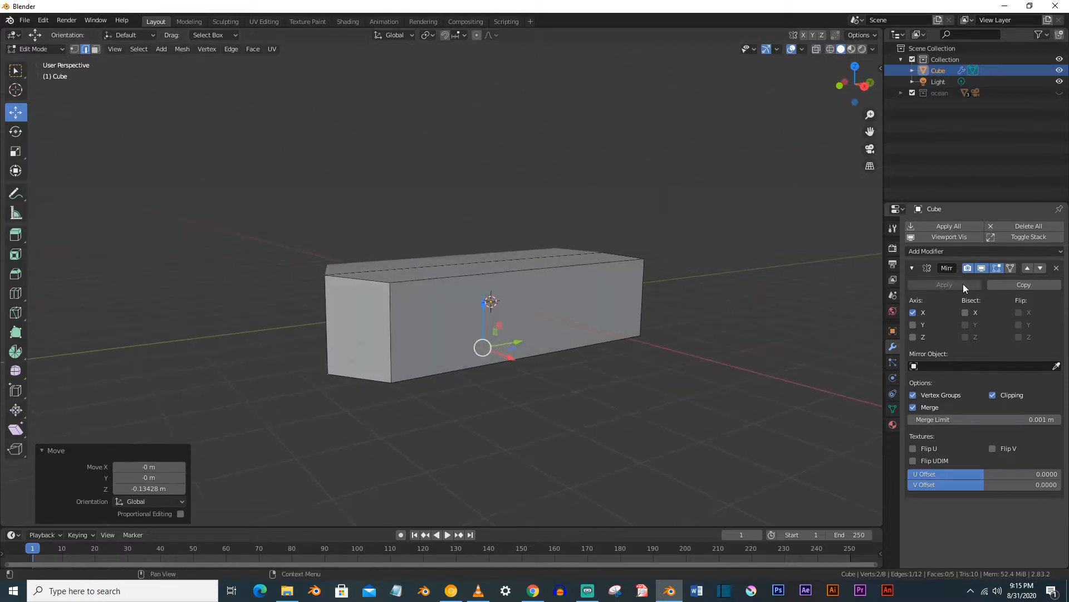
# Add a Subdivision Surface modifier below the Mirror modifier, with viewport and render subdivisions set to 3
pyautogui.click(912, 270)
pyautogui.click(937, 251)
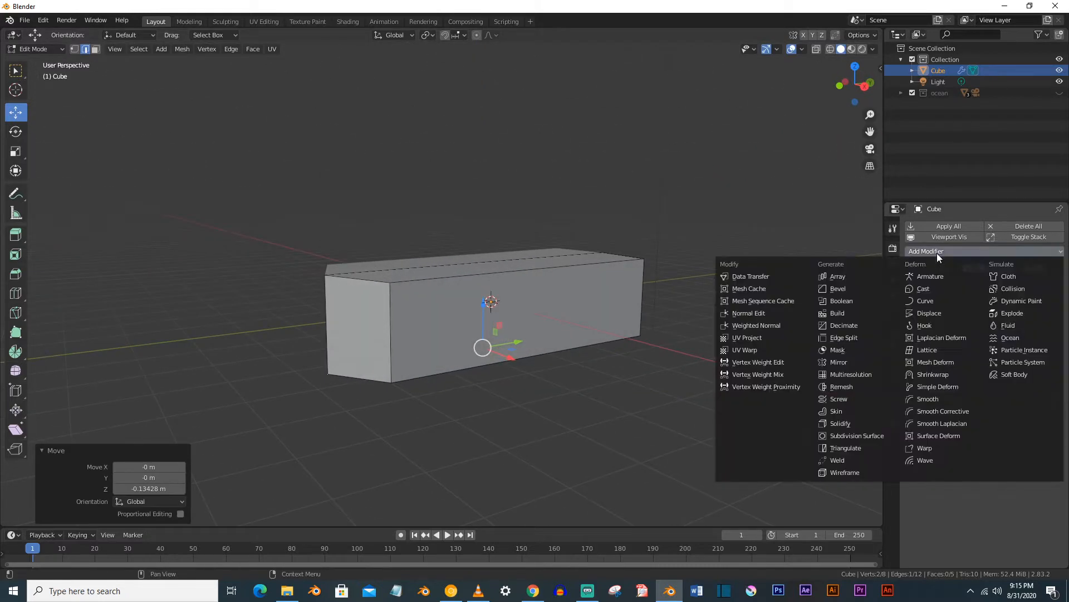
pyautogui.click(866, 436)
pyautogui.click(981, 355)
pyautogui.click(981, 355)
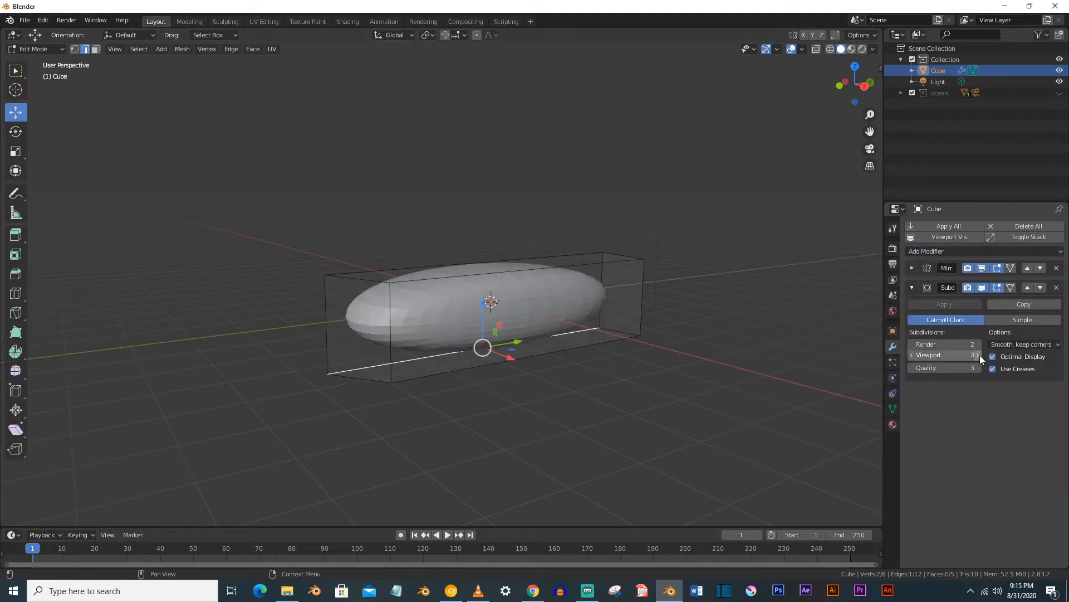
pyautogui.click(978, 344)
# Delete the top face of the mesh to open up the hull
pyautogui.moveTo(765, 333); pyautogui.dragTo(684, 334, button='middle')
pyautogui.click(95, 50)
pyautogui.click(436, 293)
pyautogui.press('x')
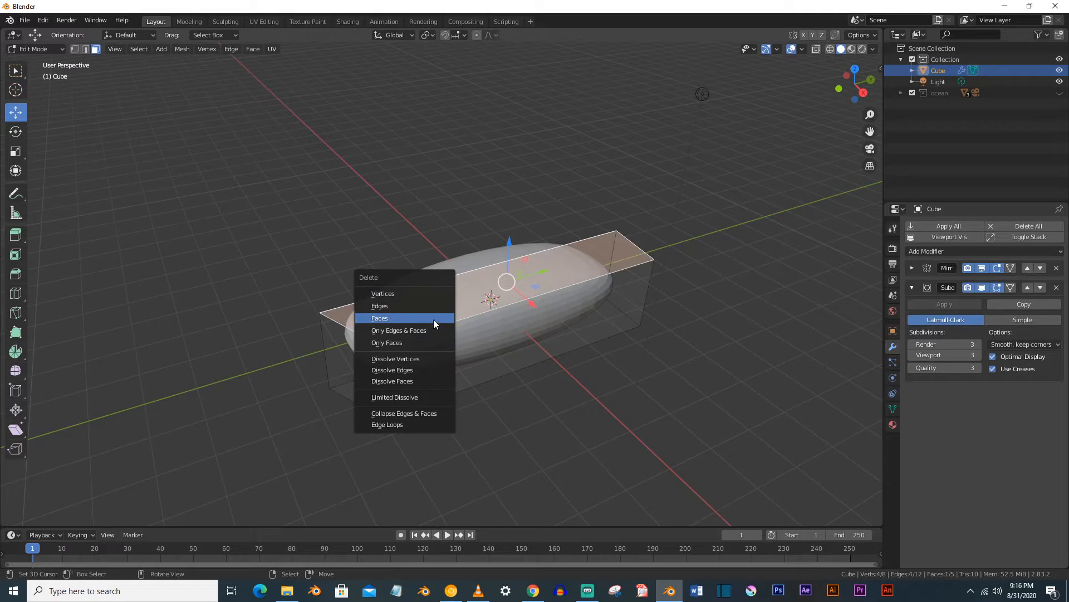
pyautogui.click(436, 319)
pyautogui.moveTo(435, 318)
pyautogui.mouseDown(button='middle')
pyautogui.moveTo(435, 300)
pyautogui.moveTo(443, 306)
pyautogui.mouseUp(button='middle')
# In right side view, add a loop cut across the hull near its positive Y end, with a slide factor of about 0.857
pyautogui.press('KP_3')
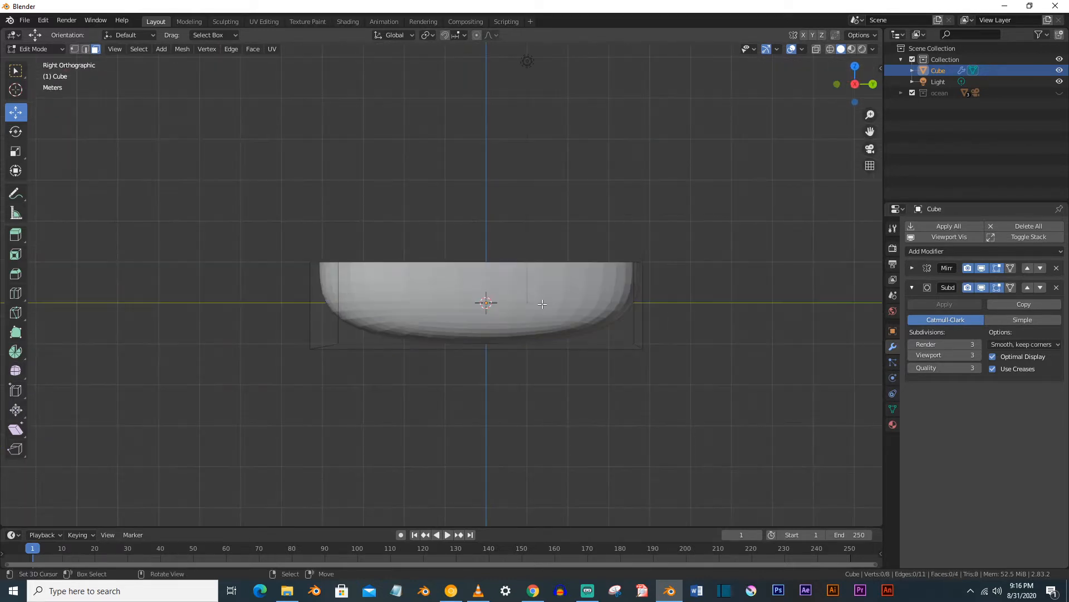
pyautogui.press('a')
pyautogui.hotkey('alt', 'a')
pyautogui.hotkey('ctrl', 'r')
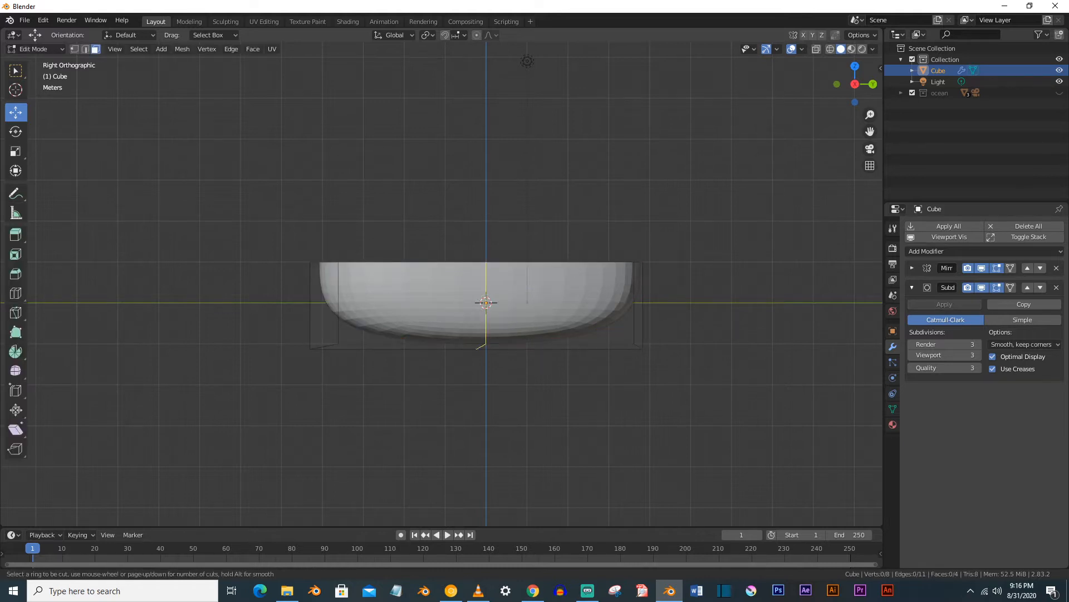
pyautogui.click(576, 245)
pyautogui.click(703, 257)
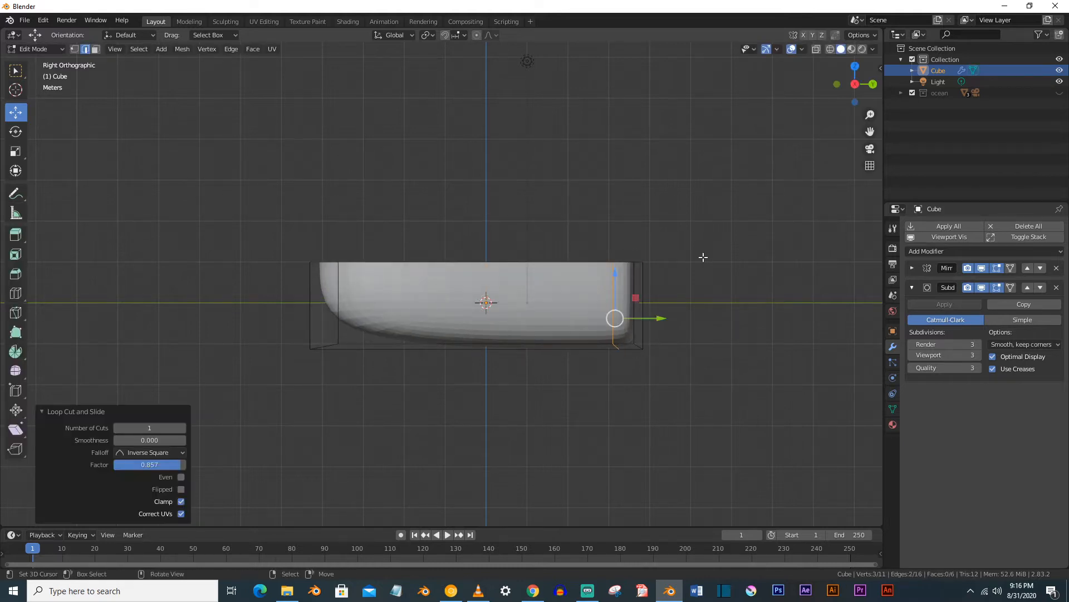
# Move the bottom vertices of the new loop inward by about 0.54 m along negative Y
pyautogui.scroll(2, 702, 256)
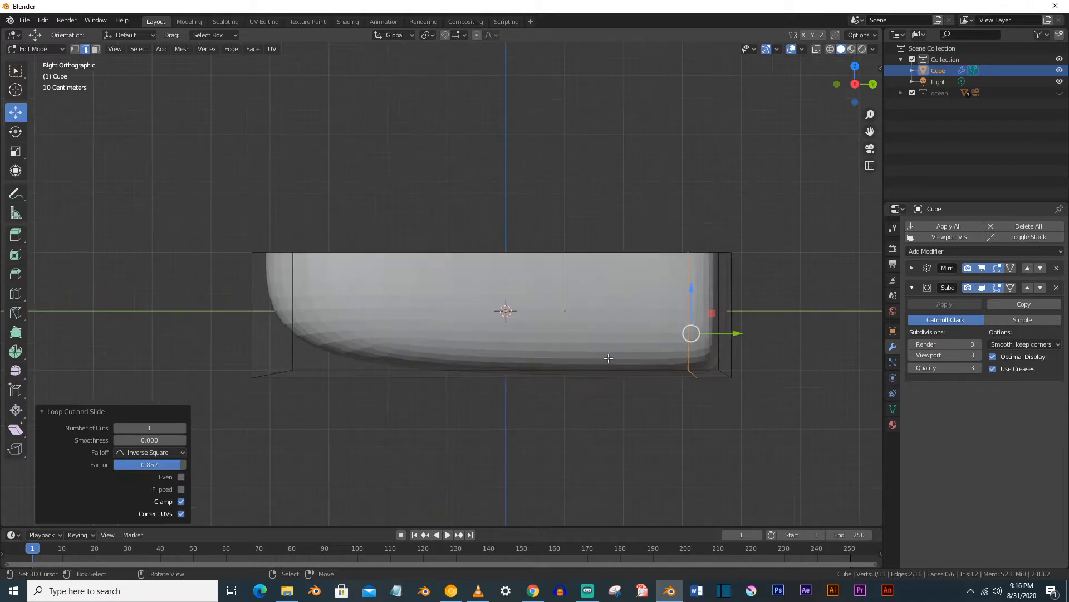
pyautogui.click(74, 49)
pyautogui.click(697, 381)
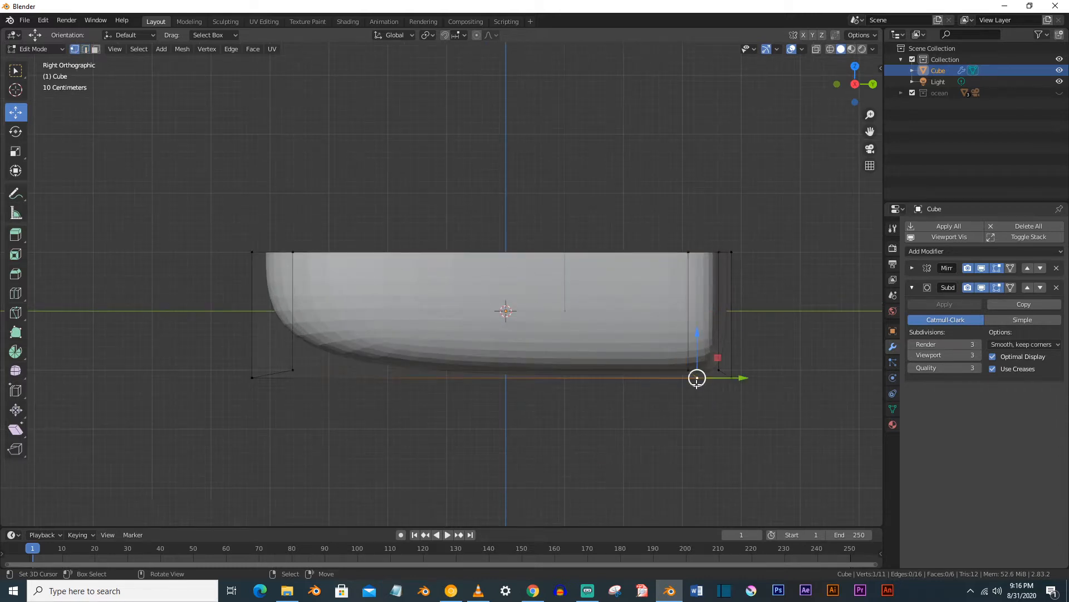
pyautogui.moveTo(740, 374); pyautogui.dragTo(713, 396)
pyautogui.moveTo(516, 372); pyautogui.dragTo(535, 387, button='middle')
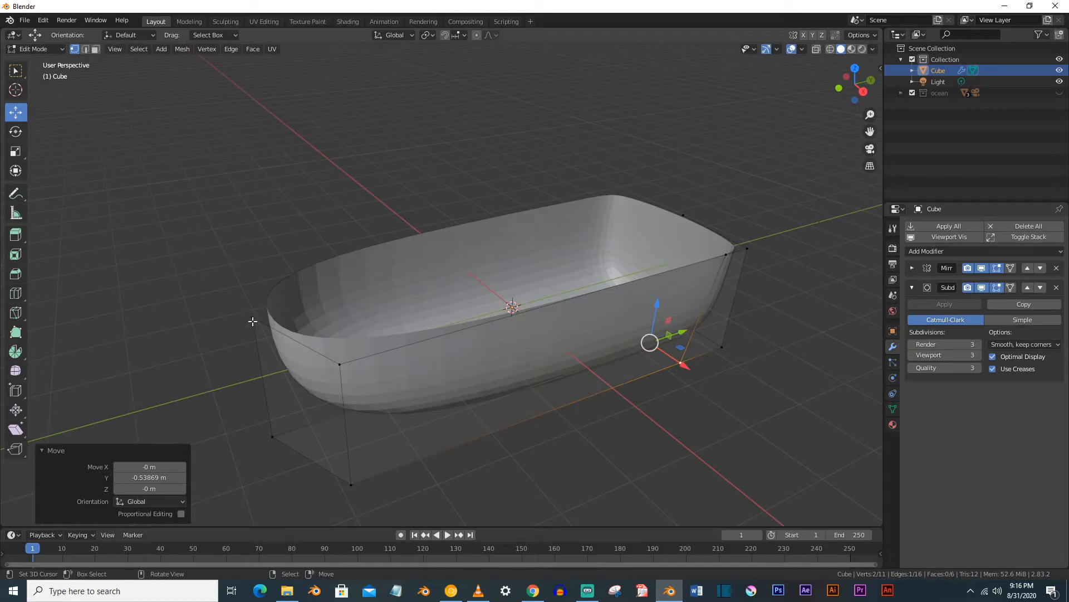
# Add a centred lengthwise loop cut to the half hull and pull the centreline vertices at the negative Y end outward along Y
pyautogui.click(326, 361)
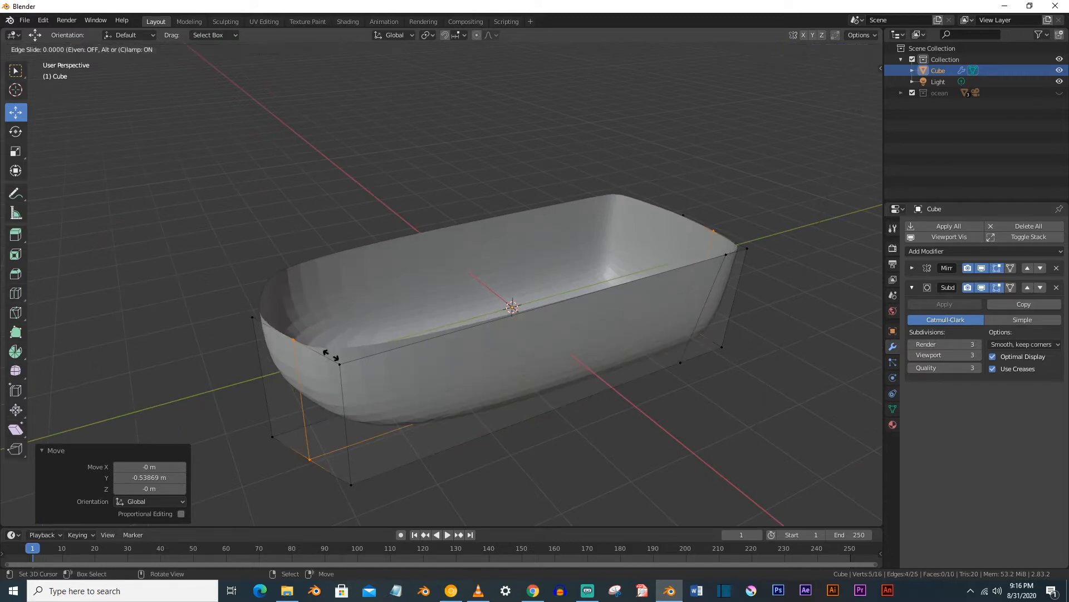
pyautogui.rightClick(331, 355)
pyautogui.click(258, 329)
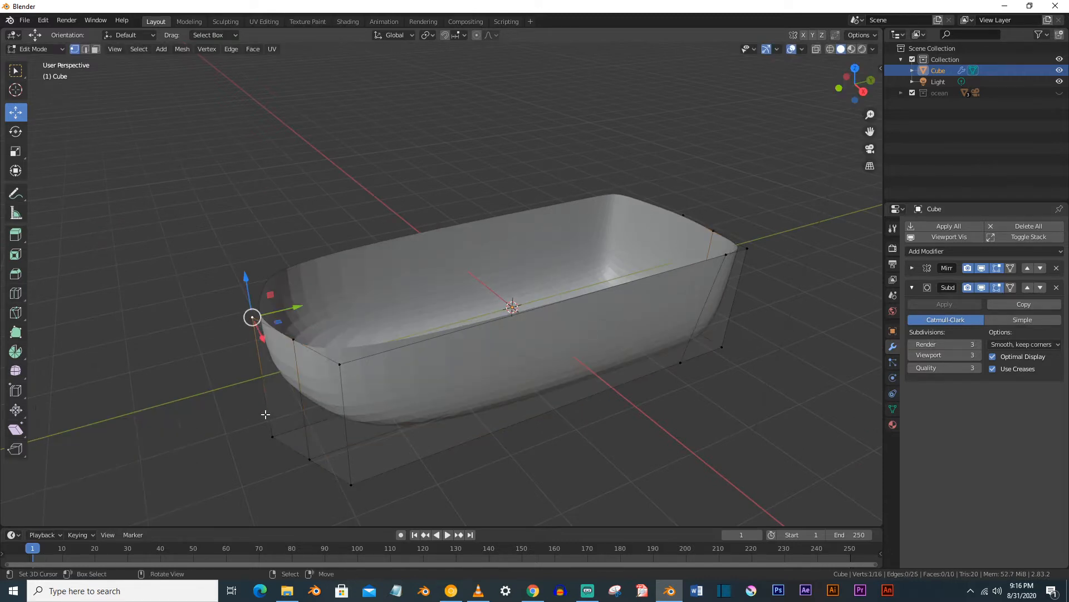
pyautogui.keyDown('shift'); pyautogui.click(273, 436); pyautogui.keyUp('shift')
pyautogui.moveTo(313, 366); pyautogui.dragTo(283, 375)
# Pull the lengthwise loop's top and bottom vertices at the negative Y end outward along Y
pyautogui.click(309, 460)
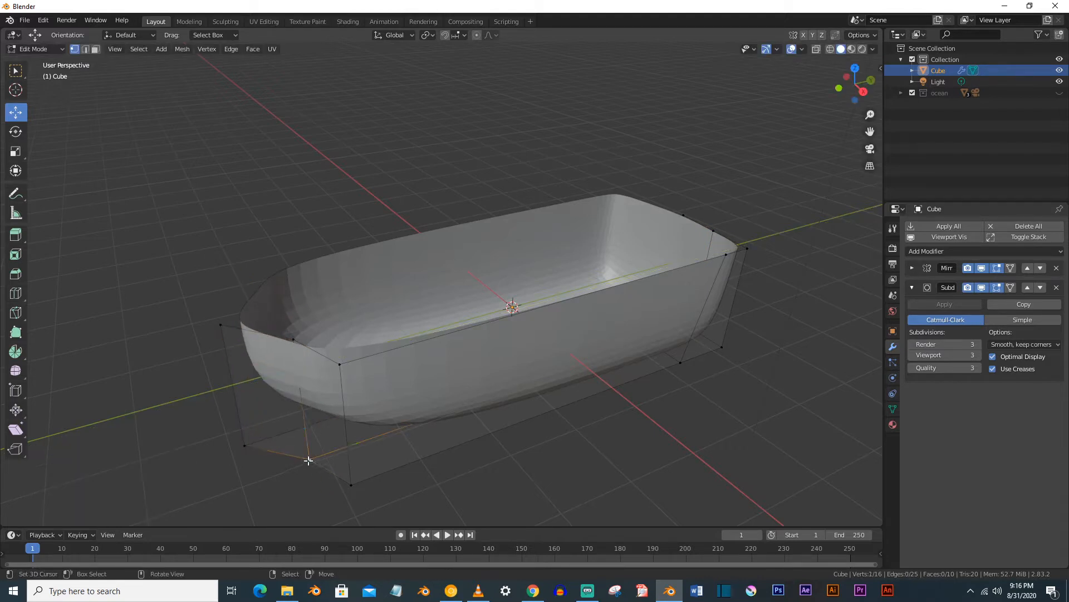
pyautogui.keyDown('shift'); pyautogui.click(293, 339); pyautogui.keyUp('shift')
pyautogui.moveTo(339, 388); pyautogui.dragTo(315, 396)
# In right side view, add a centred loop cut across the middle of the hull
pyautogui.moveTo(315, 396); pyautogui.dragTo(476, 252, button='middle')
pyautogui.click(478, 252)
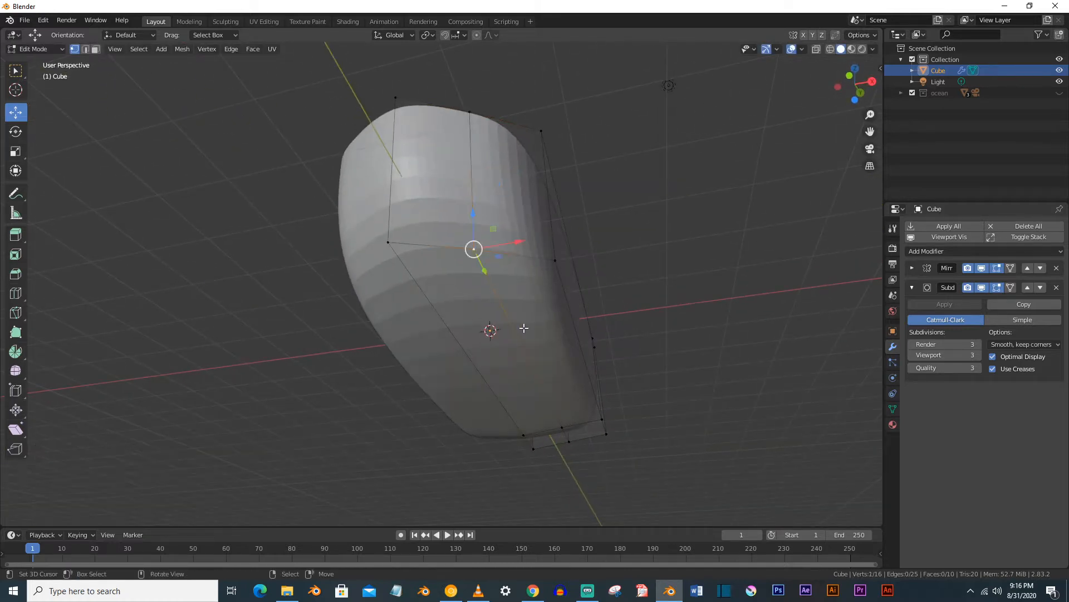
pyautogui.moveTo(522, 331); pyautogui.dragTo(428, 343, button='middle')
pyautogui.press('KP_3')
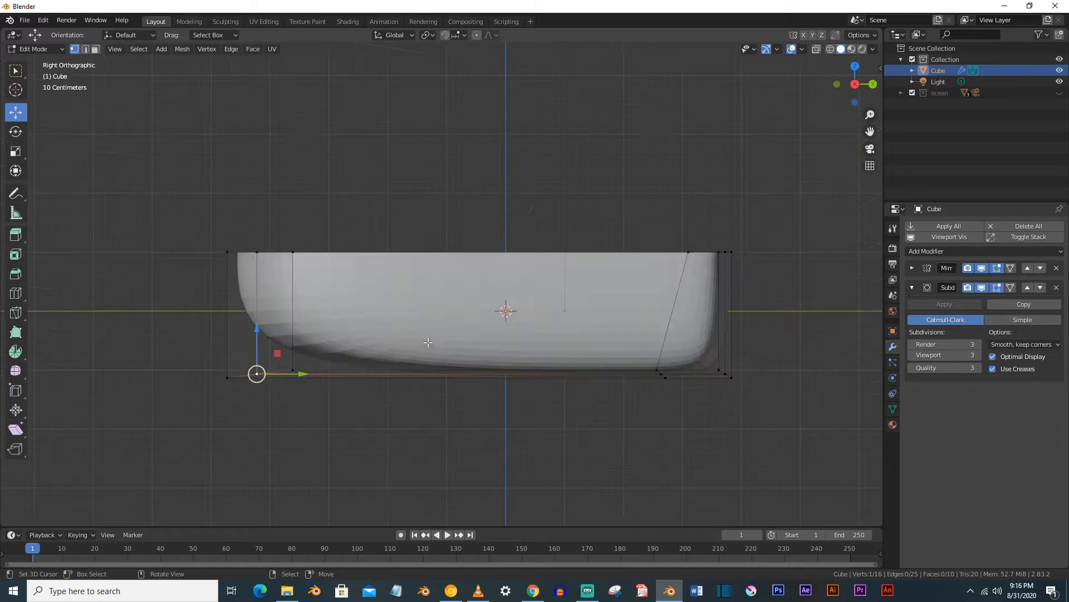
pyautogui.hotkey('ctrl', 'r')
pyautogui.click(522, 368)
pyautogui.rightClick(522, 369)
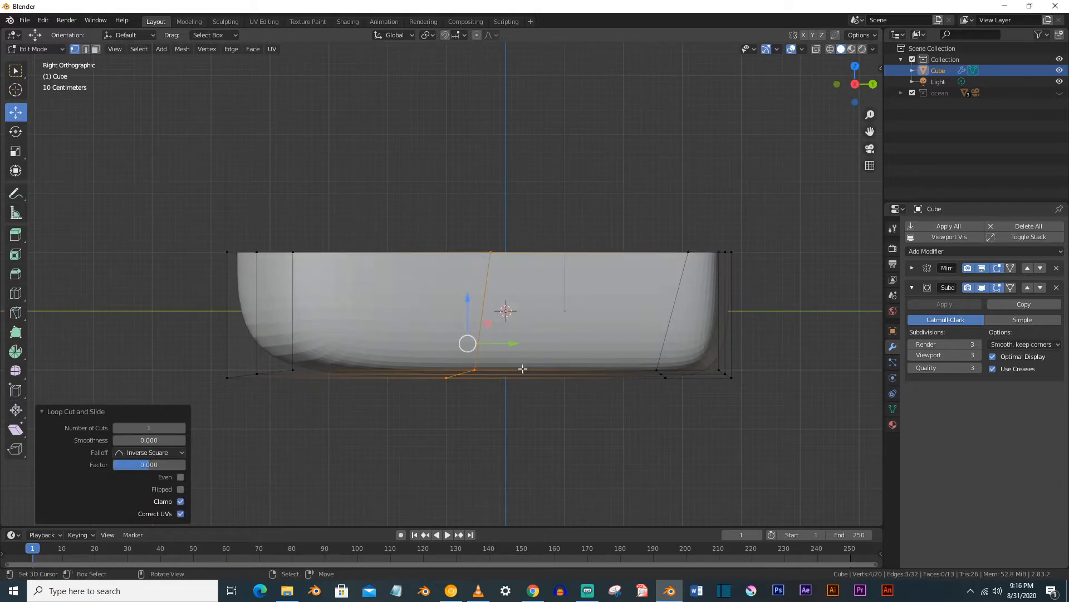
# From the top view, move the middle loop's outer rim vertex outward along X to widen the hull
pyautogui.press('KP_1')
pyautogui.moveTo(520, 368); pyautogui.dragTo(476, 386, button='middle')
pyautogui.press('KP_7')
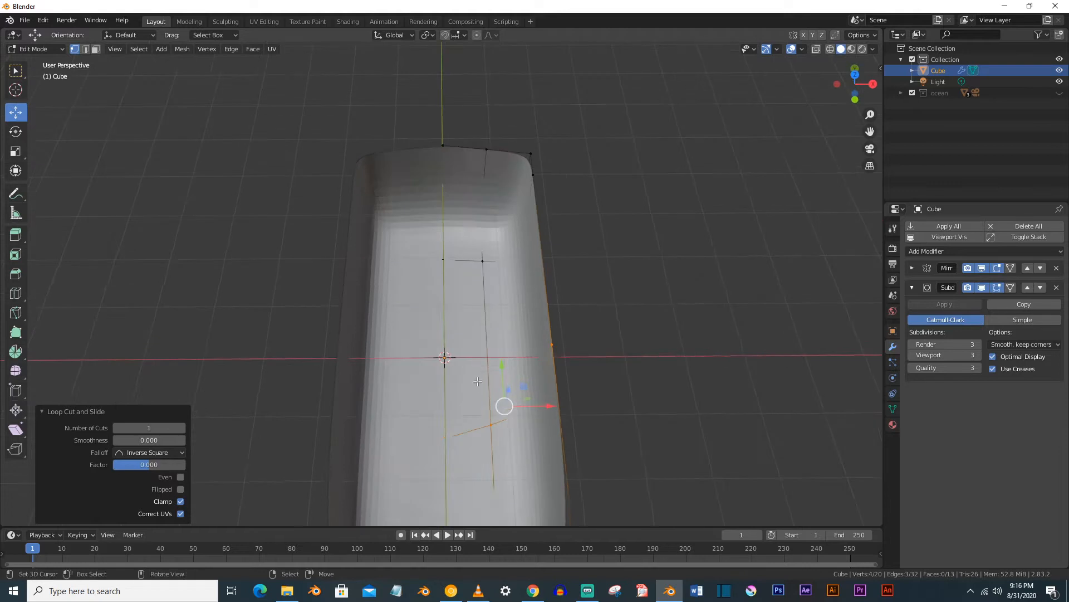
pyautogui.scroll(-2, 491, 372)
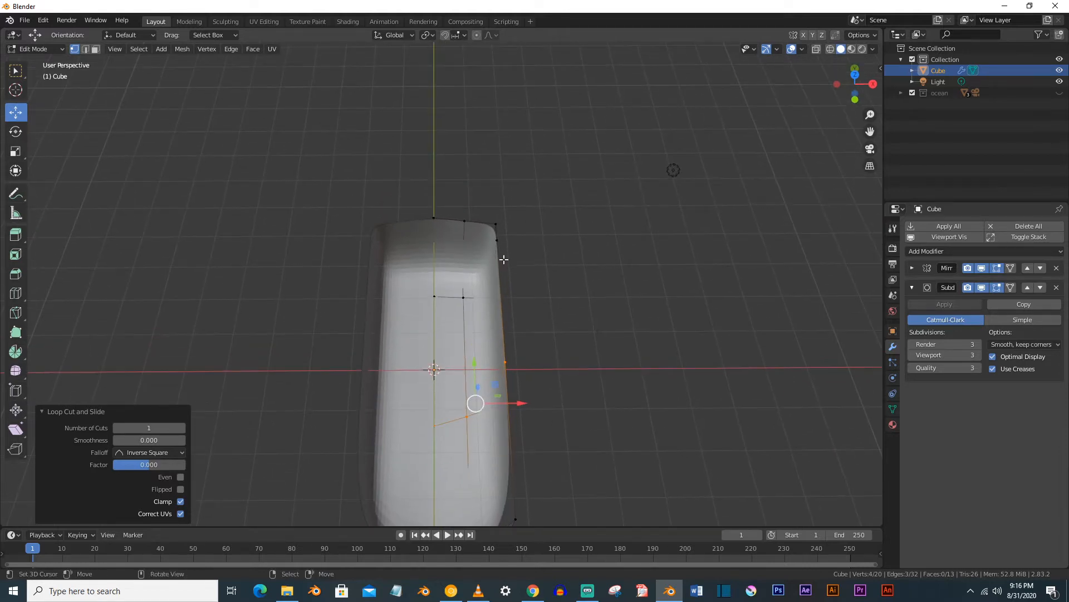
pyautogui.click(501, 245)
pyautogui.press('KP_7')
pyautogui.moveTo(501, 245); pyautogui.dragTo(509, 254)
# Select the four bottom vertices of the lengthwise loop and move them about 0.61 m inward along X in front view
pyautogui.press('Tab')
pyautogui.moveTo(440, 426); pyautogui.dragTo(375, 310, button='middle')
pyautogui.scroll(2, 390, 330)
pyautogui.scroll(-2, 390, 329)
pyautogui.press('Tab')
pyautogui.scroll(3, 375, 310)
pyautogui.scroll(-2, 374, 310)
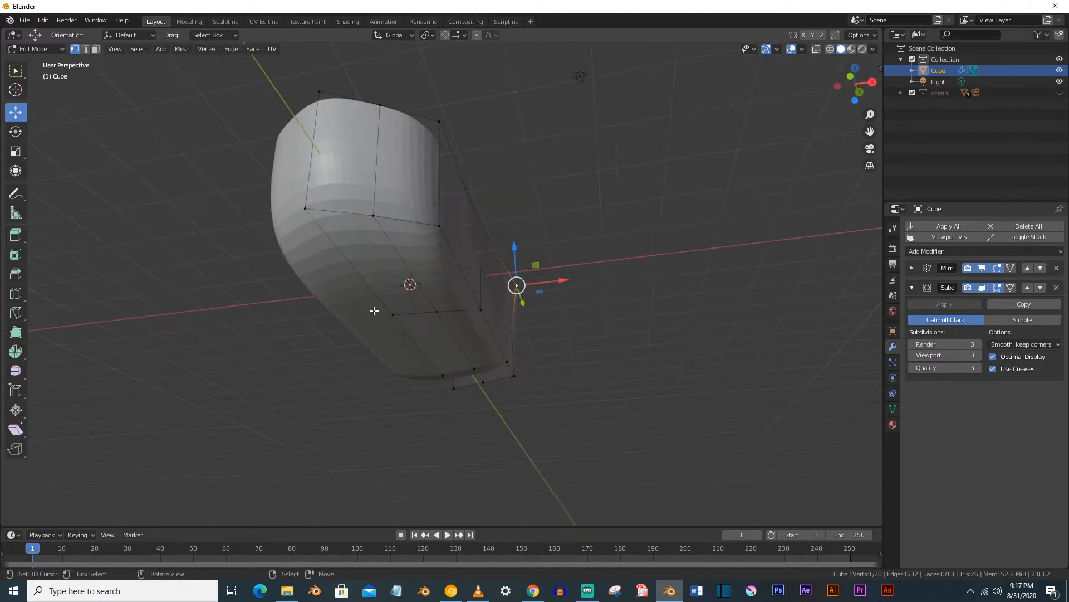
pyautogui.click(374, 219)
pyautogui.keyDown('shift'); pyautogui.click(472, 369); pyautogui.keyUp('shift')
pyautogui.keyDown('shift'); pyautogui.click(482, 382); pyautogui.keyUp('shift')
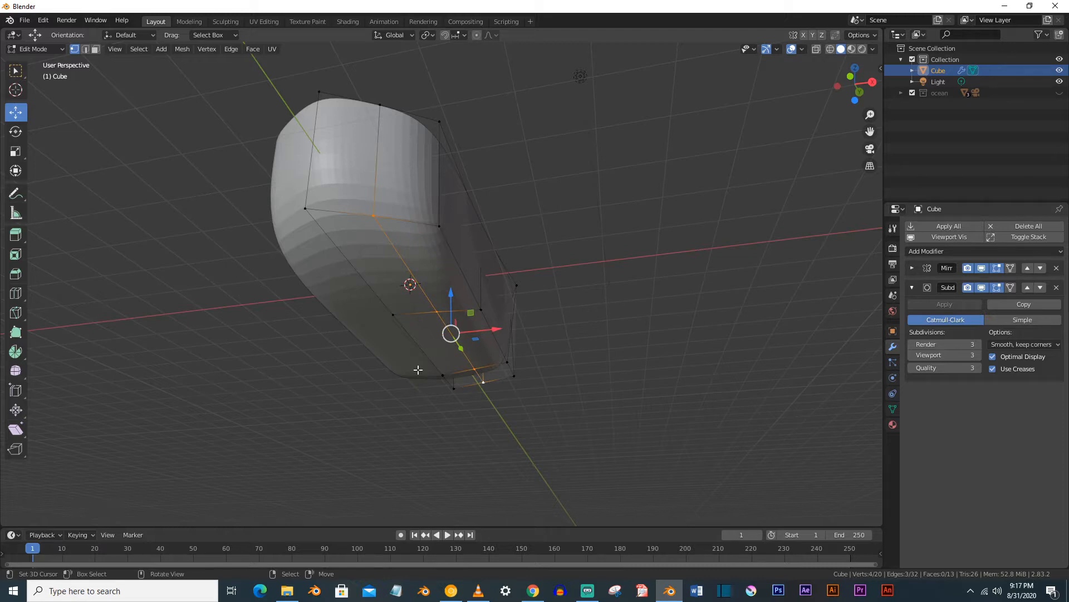
pyautogui.press('KP_1')
pyautogui.moveTo(514, 366); pyautogui.dragTo(489, 372)
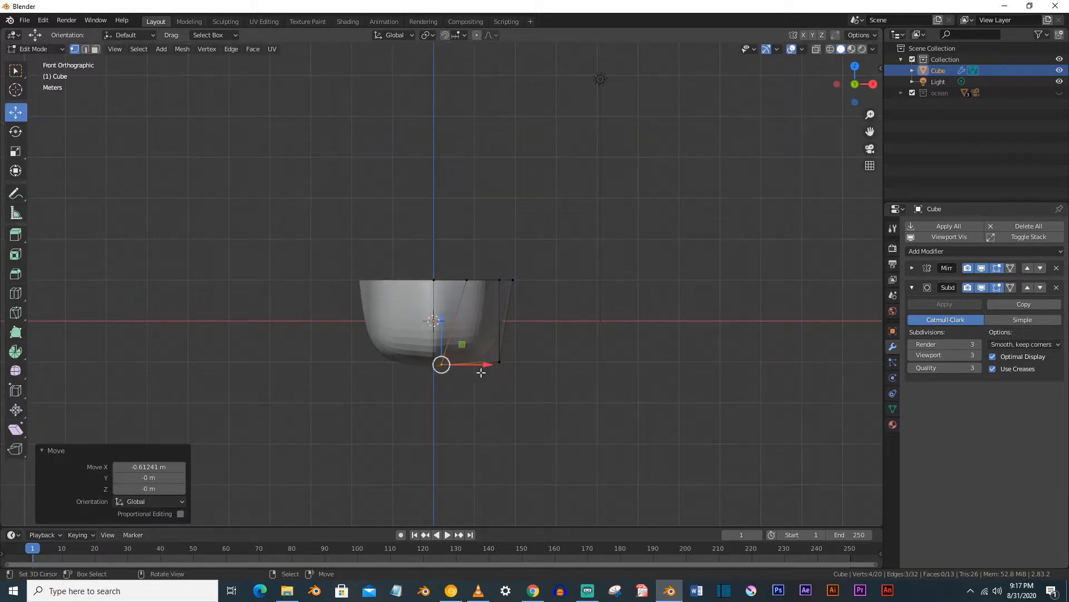
# Return to Object Mode and add a Solidify modifier to the hull with a thickness of 0.08 m
pyautogui.moveTo(477, 391); pyautogui.dragTo(323, 429, button='middle')
pyautogui.press('Tab')
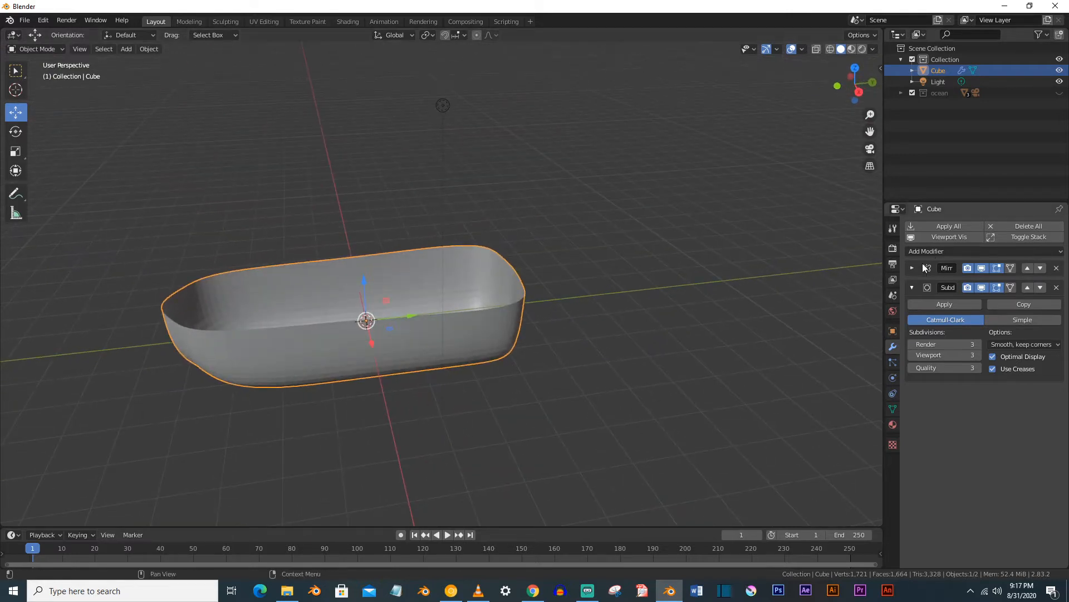
pyautogui.click(912, 287)
pyautogui.click(951, 250)
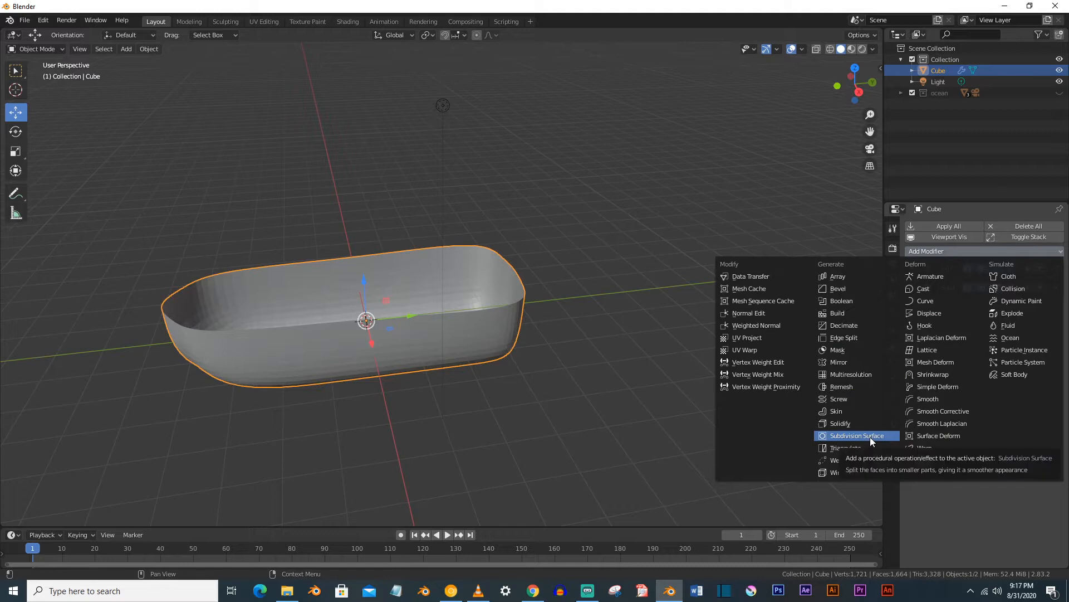
pyautogui.click(841, 423)
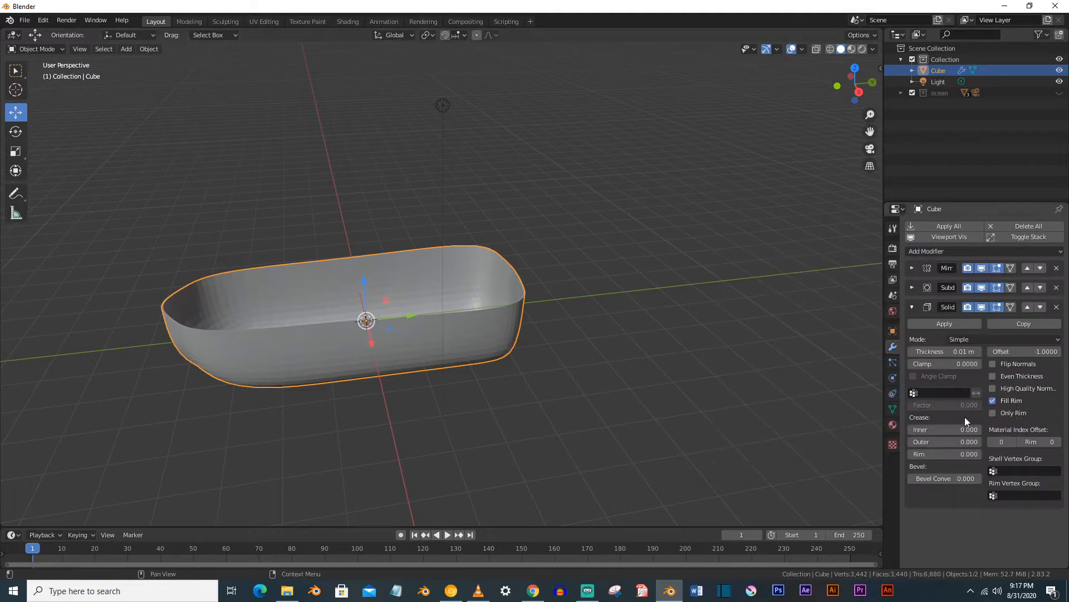
pyautogui.moveTo(959, 351); pyautogui.dragTo(975, 350)
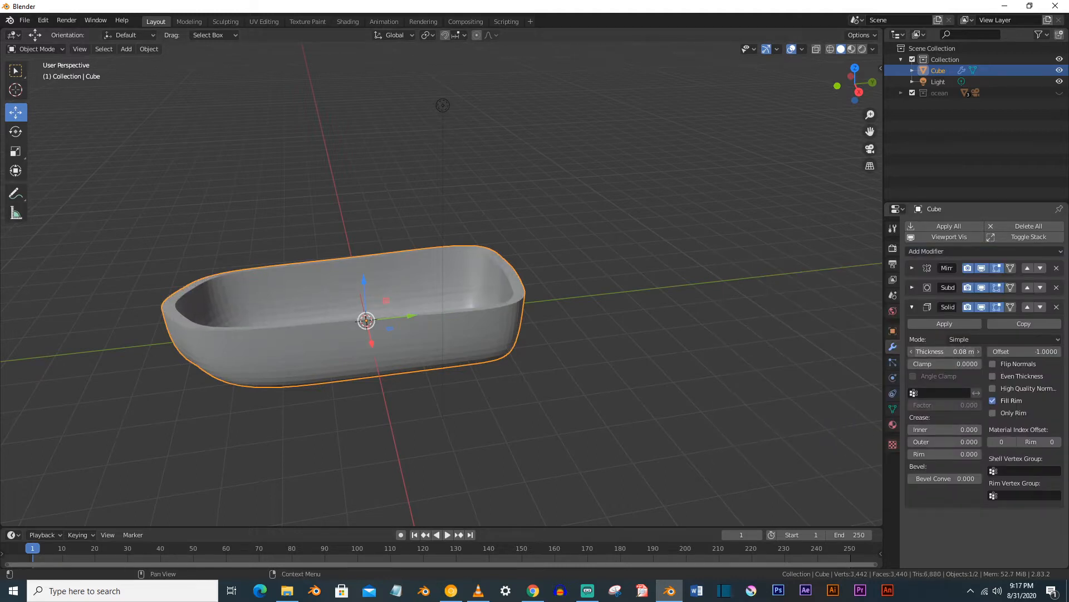
# Set the hull's Solidify thickness to 0.06 m
pyautogui.moveTo(537, 347); pyautogui.dragTo(570, 362, button='middle')
pyautogui.scroll(2, 561, 366)
pyautogui.scroll(-4, 561, 366)
pyautogui.scroll(3, 540, 356)
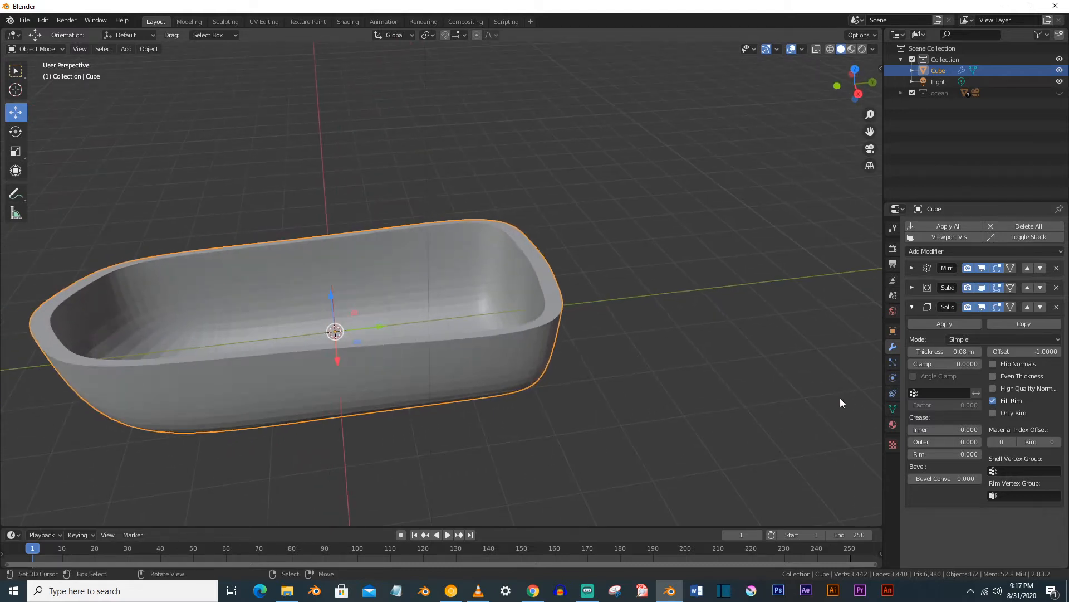
pyautogui.click(910, 353)
pyautogui.click(910, 353)
# In Edit Mode, select the hull's open upper rim loop, duplicate it in place and fill it with a face to form a deck
pyautogui.moveTo(399, 373); pyautogui.dragTo(472, 401, button='middle')
pyautogui.press('Tab')
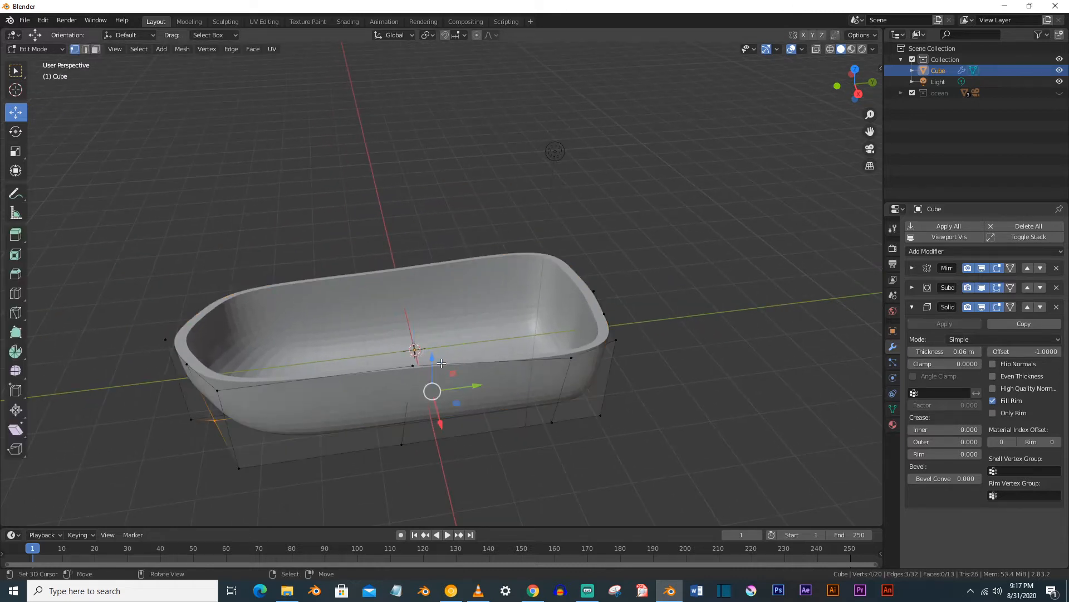
pyautogui.click(187, 363)
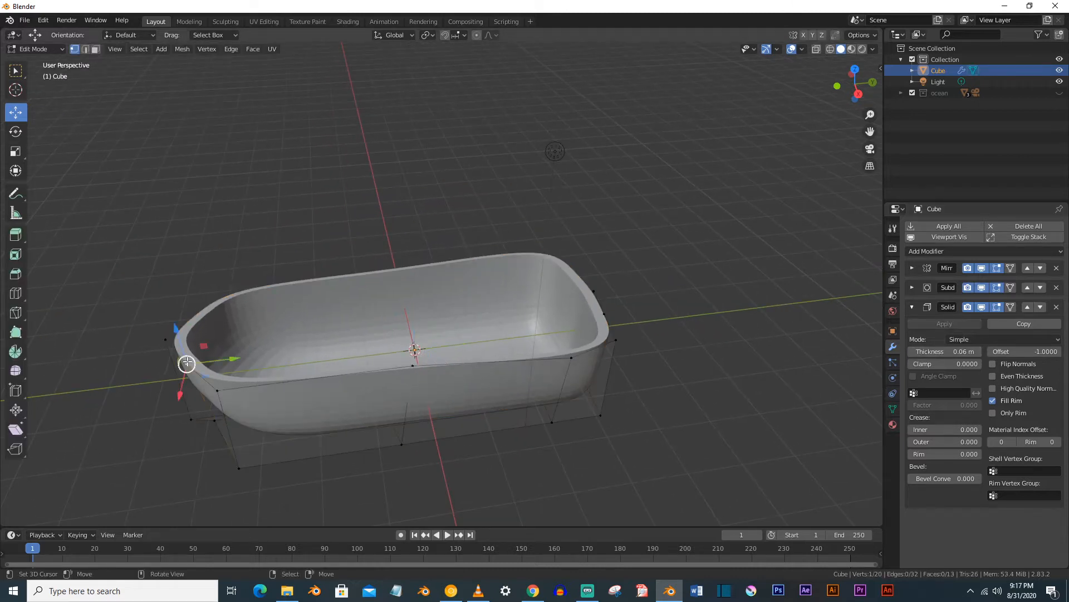
pyautogui.keyDown('alt'); pyautogui.click(171, 342); pyautogui.keyUp('alt')
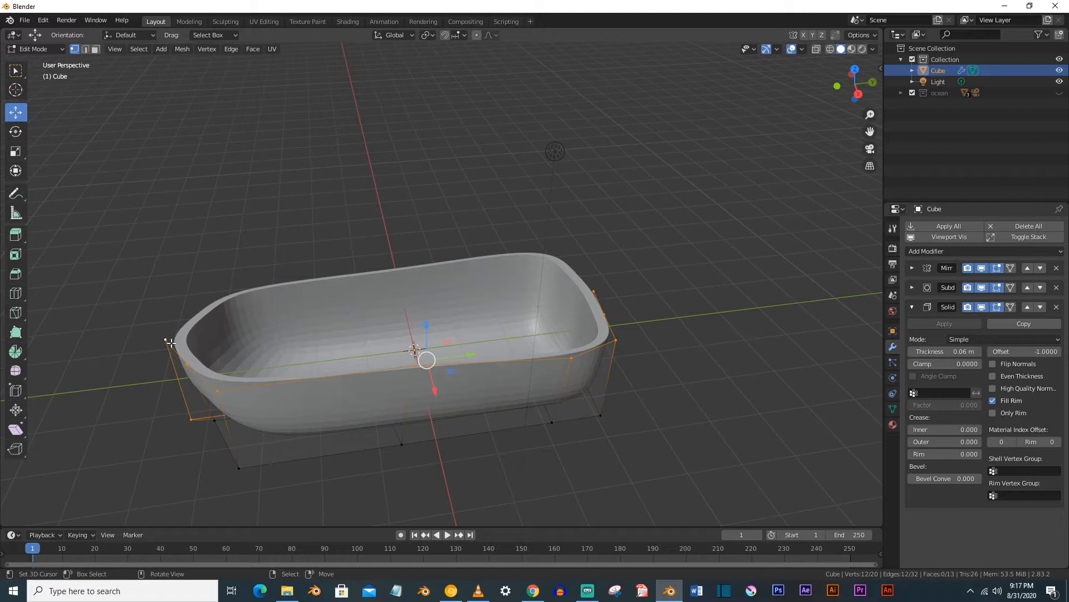
pyautogui.click(171, 342)
pyautogui.keyDown('alt'); pyautogui.click(242, 365); pyautogui.keyUp('alt')
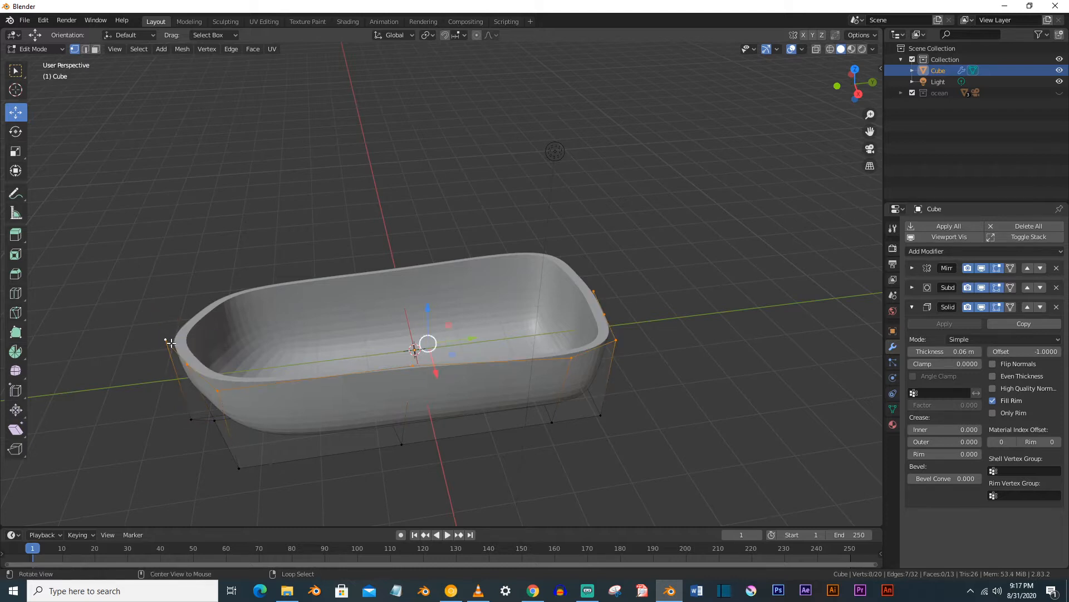
pyautogui.hotkey('shift', 'd')
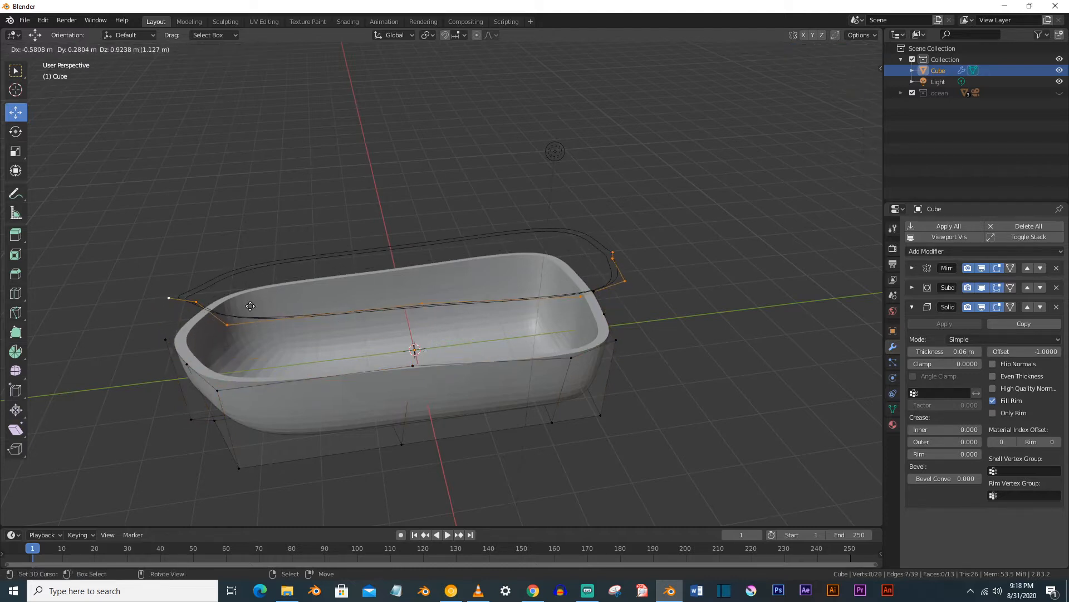
pyautogui.rightClick(250, 305)
pyautogui.press('f')
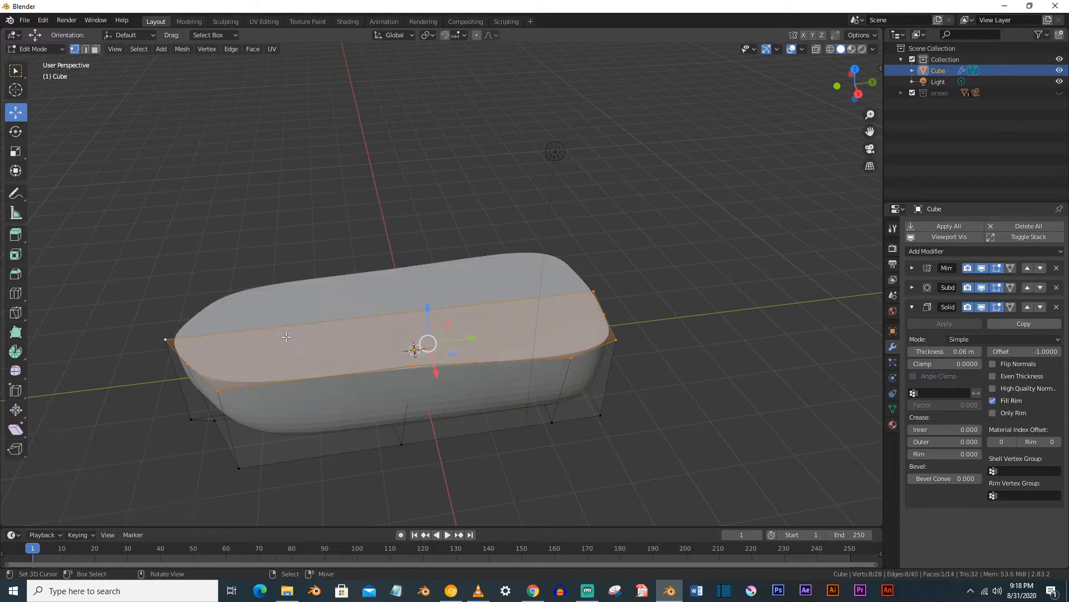
# Scale the deck face to about 0.961 and lower it slightly along Z below the hull's rim
pyautogui.press('s')
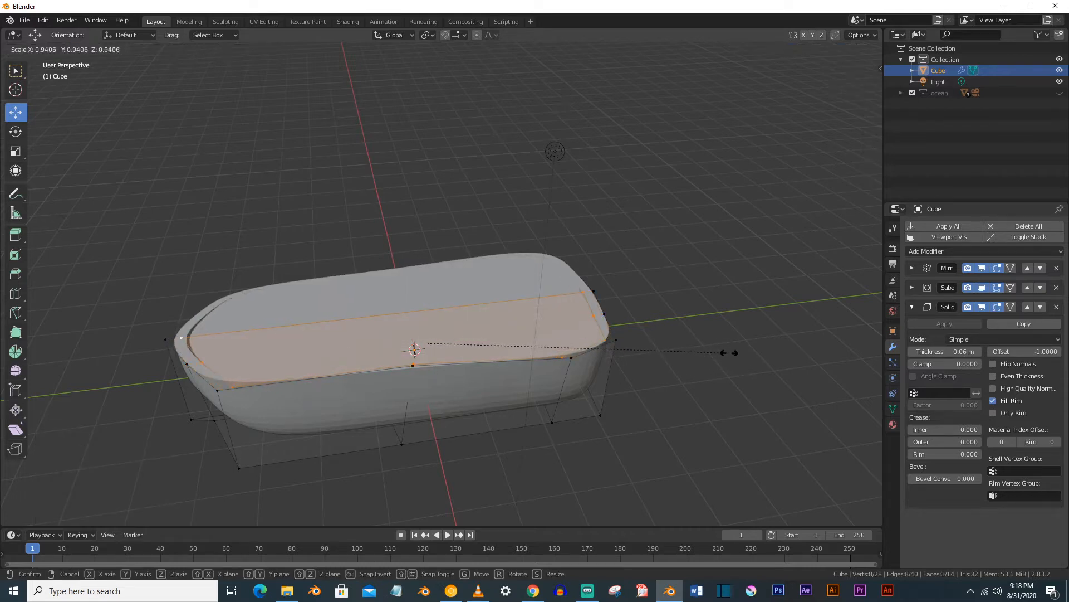
pyautogui.click(737, 351)
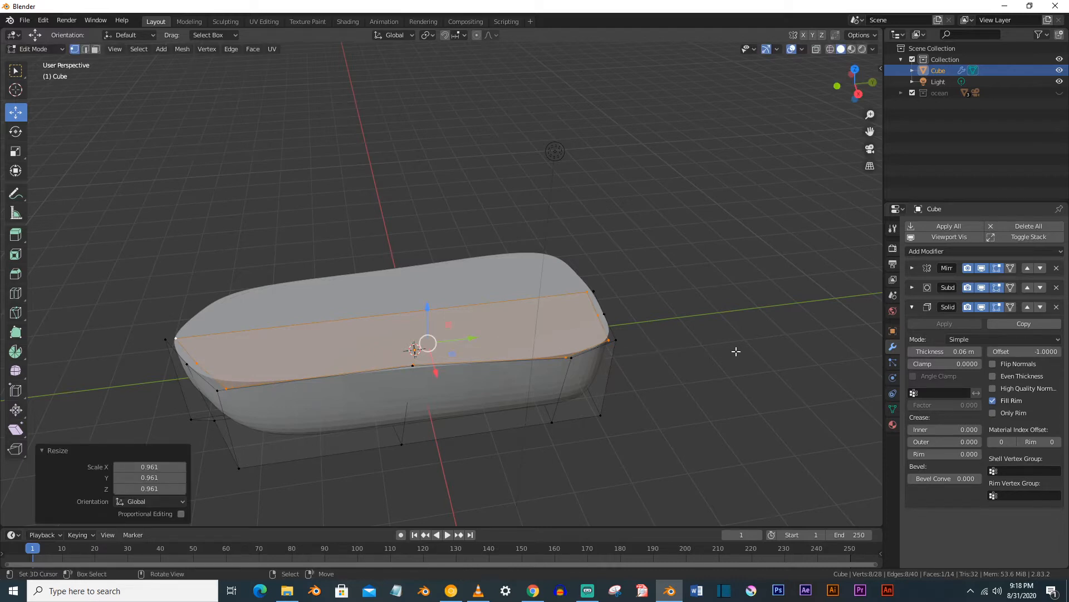
pyautogui.press('KP_3')
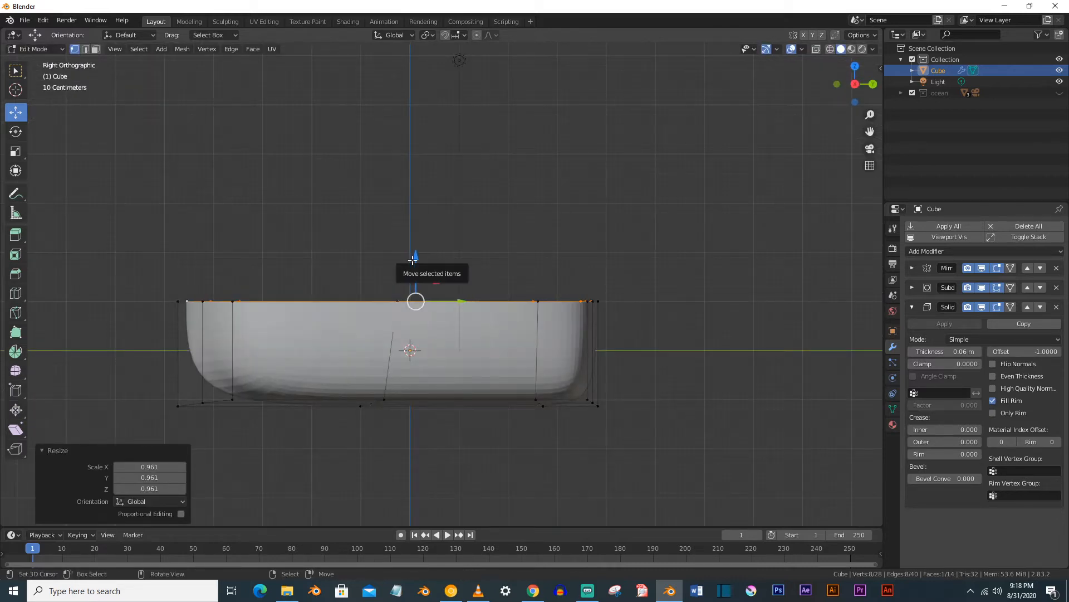
pyautogui.moveTo(412, 260); pyautogui.dragTo(412, 263)
pyautogui.moveTo(415, 267); pyautogui.dragTo(459, 374, button='middle')
# Return to Object Mode and widen the boat by scaling it about 1.26 along X
pyautogui.press('Tab')
pyautogui.press('s')
pyautogui.press('x')
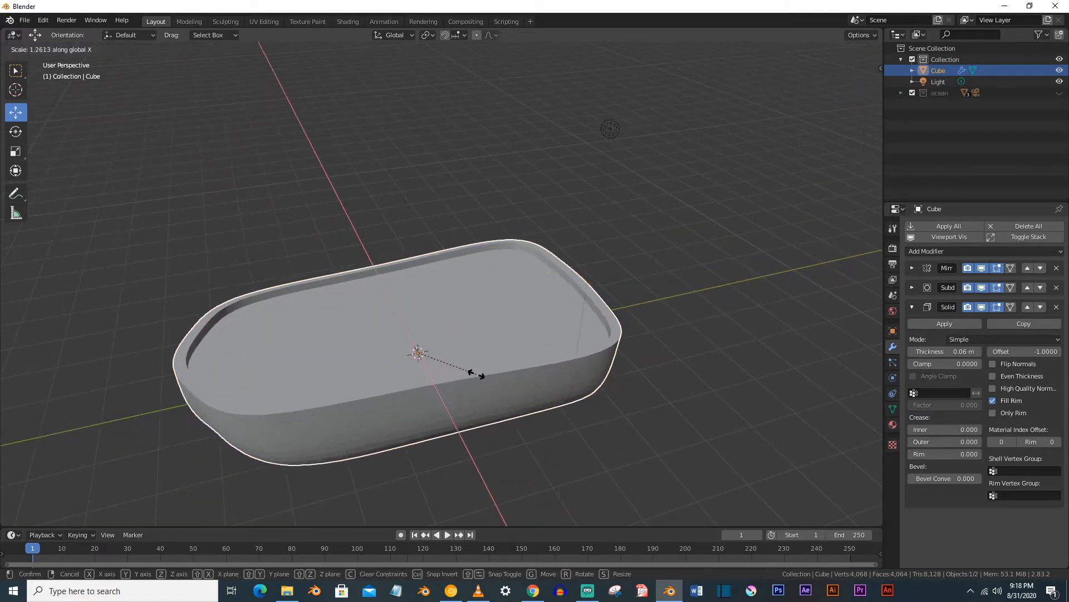
pyautogui.click(476, 373)
# Show the boat in wireframe shading from the right side view in Object Mode
pyautogui.press('Tab')
pyautogui.moveTo(476, 373); pyautogui.dragTo(438, 342, button='middle')
pyautogui.press('KP_1')
pyautogui.press('KP_3')
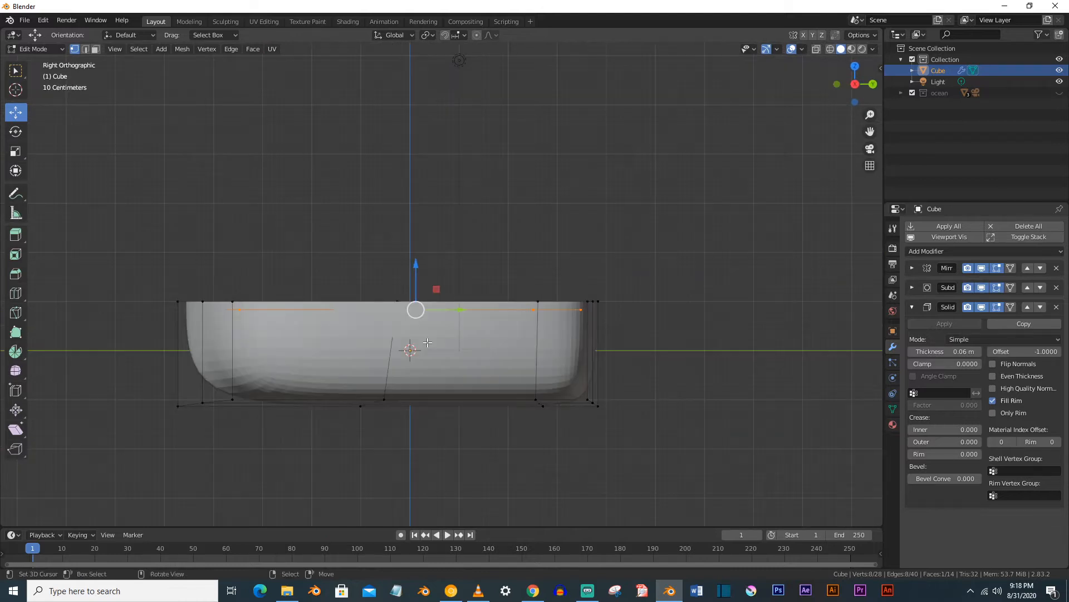
pyautogui.press('Tab')
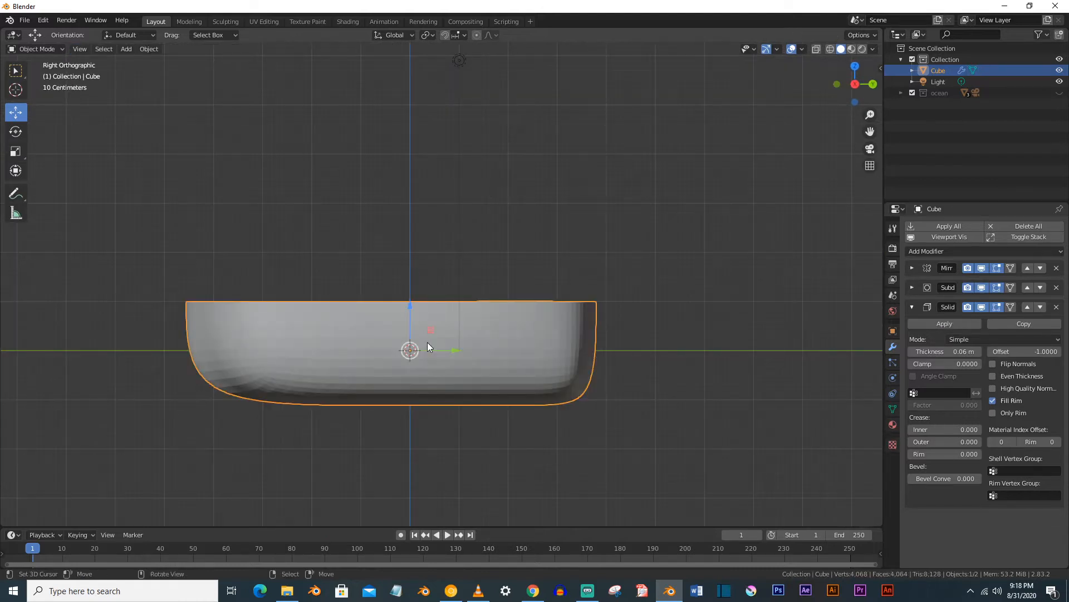
pyautogui.press('z')
pyautogui.click(353, 344)
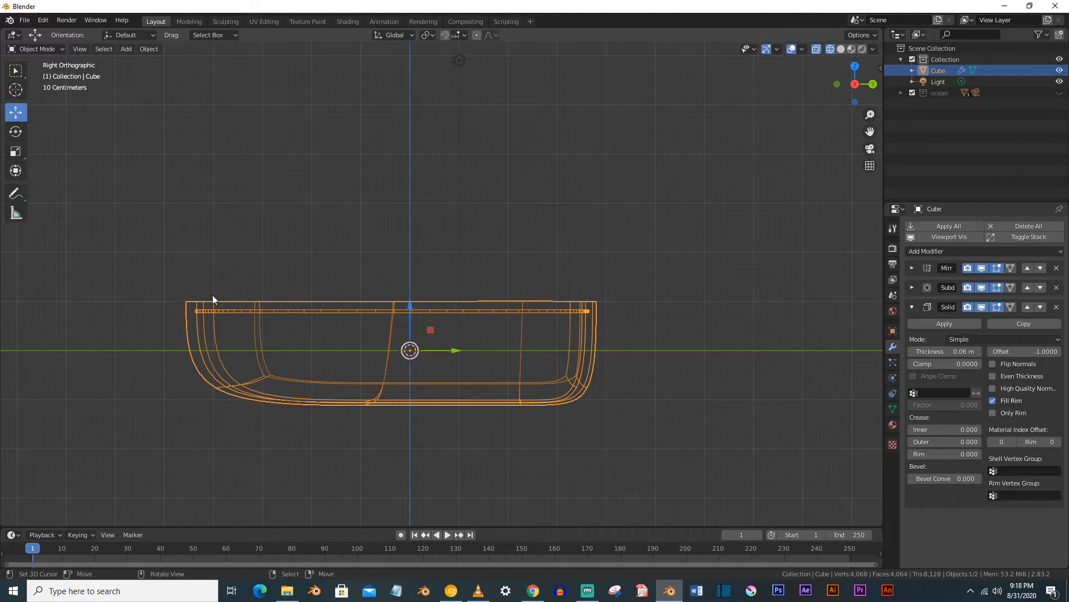
# Select all rim and deck vertices in Edit Mode, lower them along Z, and return to Object Mode with solid shading
pyautogui.press('Tab')
pyautogui.hotkey('alt', 'a')
pyautogui.press('b')
pyautogui.moveTo(117, 266); pyautogui.dragTo(659, 331)
pyautogui.moveTo(413, 259); pyautogui.dragTo(416, 272)
pyautogui.press('Tab')
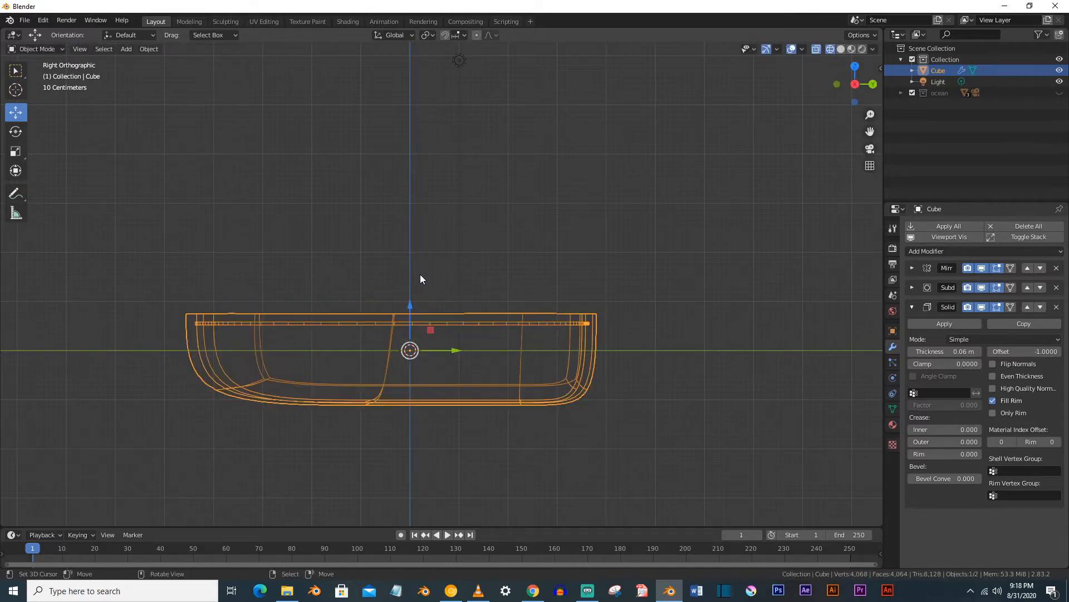
pyautogui.moveTo(420, 274)
pyautogui.mouseDown(button='middle')
pyautogui.moveTo(467, 328)
pyautogui.moveTo(493, 318)
pyautogui.mouseUp(button='middle')
pyautogui.press('z')
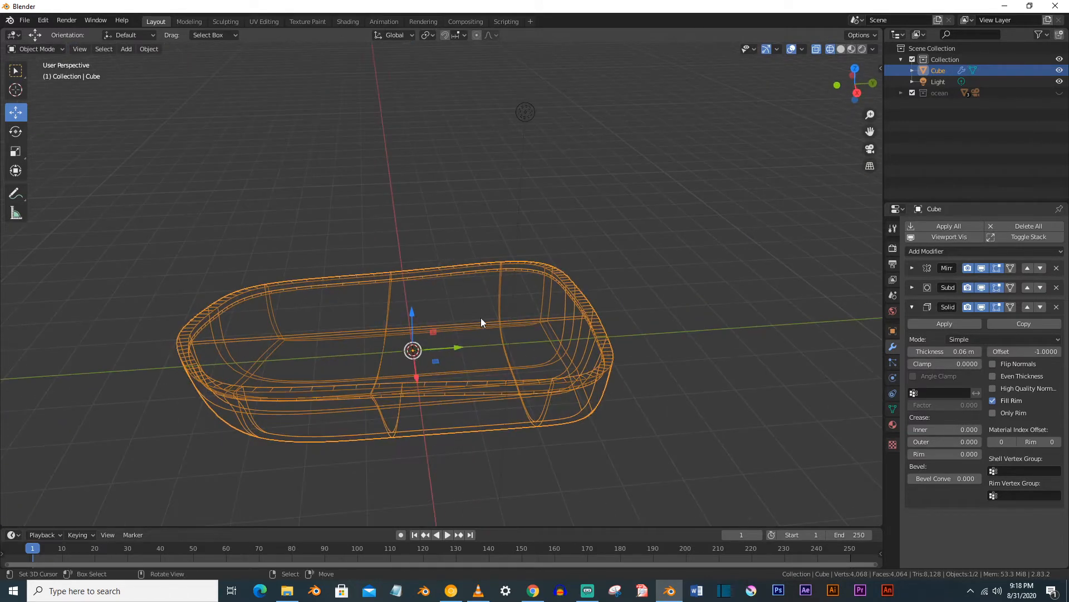
pyautogui.click(535, 318)
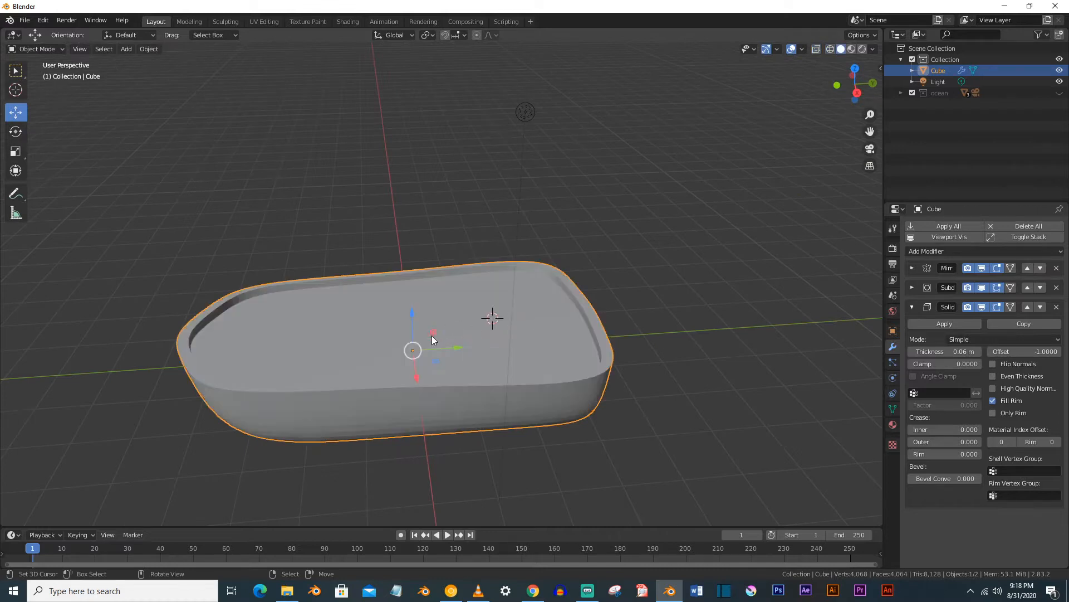
# Narrow the boat by scaling it to 0.938 along X
pyautogui.moveTo(489, 316)
pyautogui.mouseDown(button='middle')
pyautogui.moveTo(453, 332)
pyautogui.moveTo(460, 307)
pyautogui.moveTo(434, 329)
pyautogui.moveTo(481, 305)
pyautogui.moveTo(388, 320)
pyautogui.moveTo(470, 318)
pyautogui.moveTo(518, 282)
pyautogui.moveTo(506, 312)
pyautogui.moveTo(420, 319)
pyautogui.moveTo(430, 338)
pyautogui.moveTo(490, 366)
pyautogui.mouseUp(button='middle')
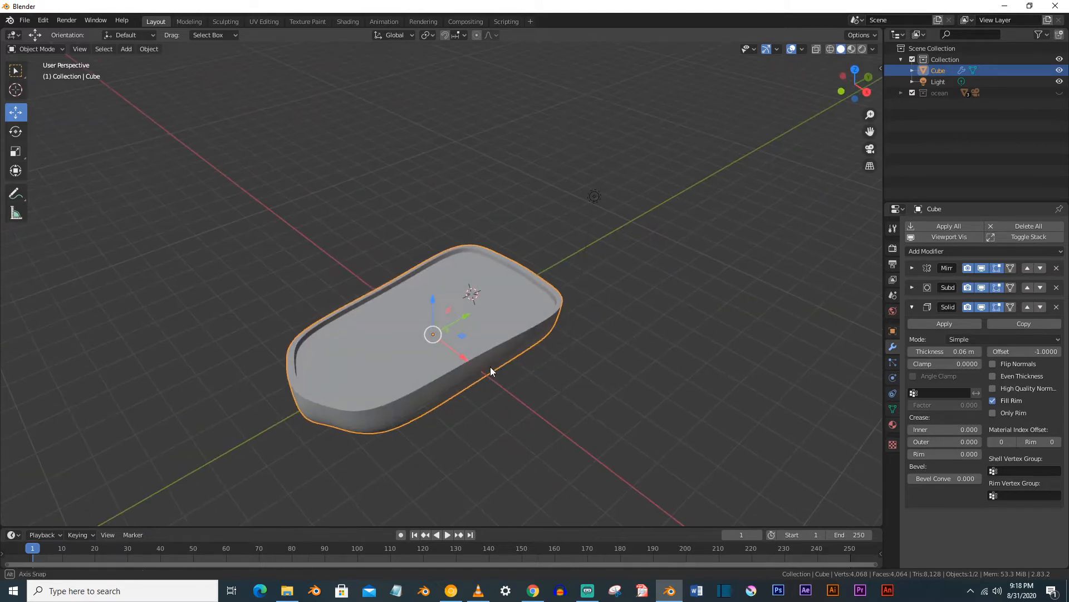
pyautogui.press('s')
pyautogui.press('x')
pyautogui.click(564, 402)
pyautogui.moveTo(540, 402); pyautogui.dragTo(484, 374, button='middle')
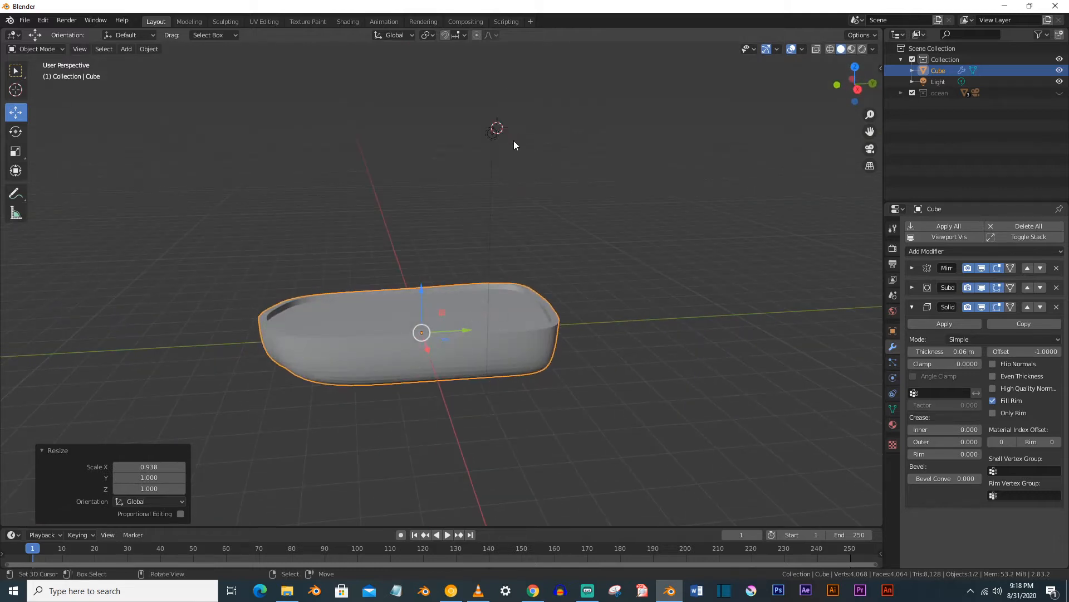
# Move the light into the ocean collection and select the boat hull again
pyautogui.click(502, 130)
pyautogui.moveTo(936, 82); pyautogui.dragTo(932, 94)
pyautogui.click(411, 353)
pyautogui.moveTo(393, 343)
pyautogui.mouseDown(button='middle')
pyautogui.moveTo(395, 377)
pyautogui.moveTo(381, 342)
pyautogui.moveTo(398, 353)
pyautogui.mouseUp(button='middle')
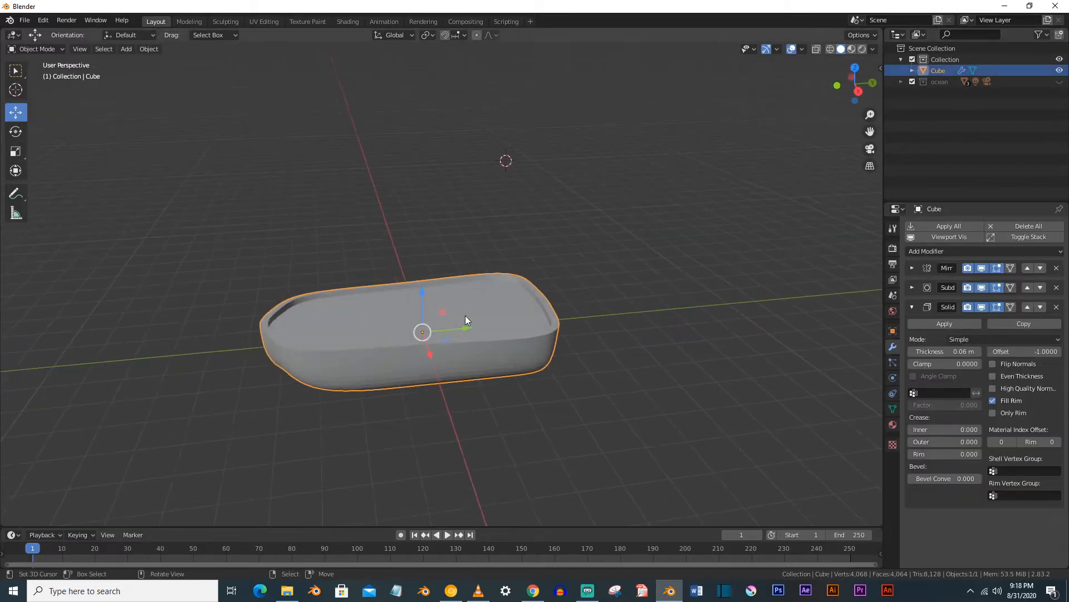
# Add a 2 m cube for the cabin, lower it toward the boat along Z and scale it down
pyautogui.hotkey('shift', 'a')
pyautogui.moveTo(462, 321)
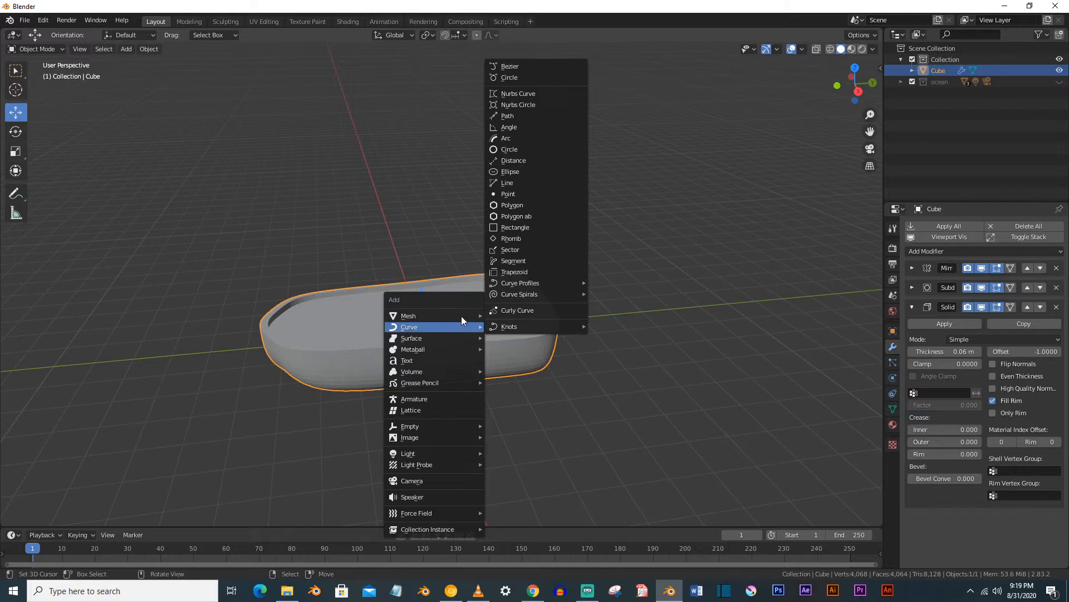
pyautogui.click(520, 57)
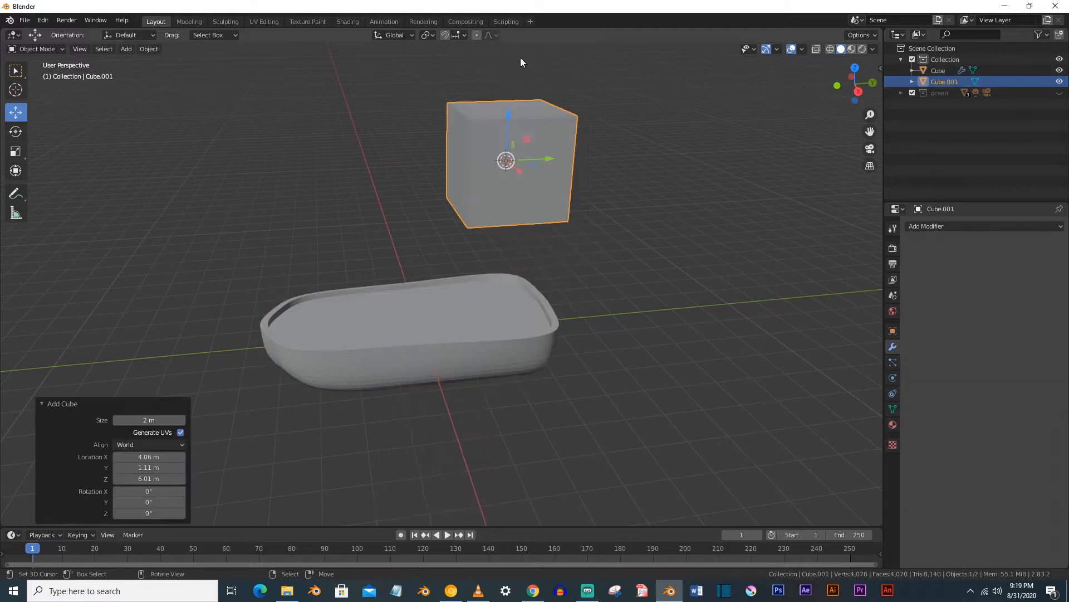
pyautogui.moveTo(509, 132); pyautogui.dragTo(508, 263)
pyautogui.press('s')
pyautogui.click(534, 319)
# Place the cabin cube on the boat by moving it about -4.02 m along X and -1.76 m along Z
pyautogui.press('KP_7')
pyautogui.moveTo(632, 259); pyautogui.dragTo(495, 265)
pyautogui.moveTo(495, 266); pyautogui.dragTo(390, 210, button='middle')
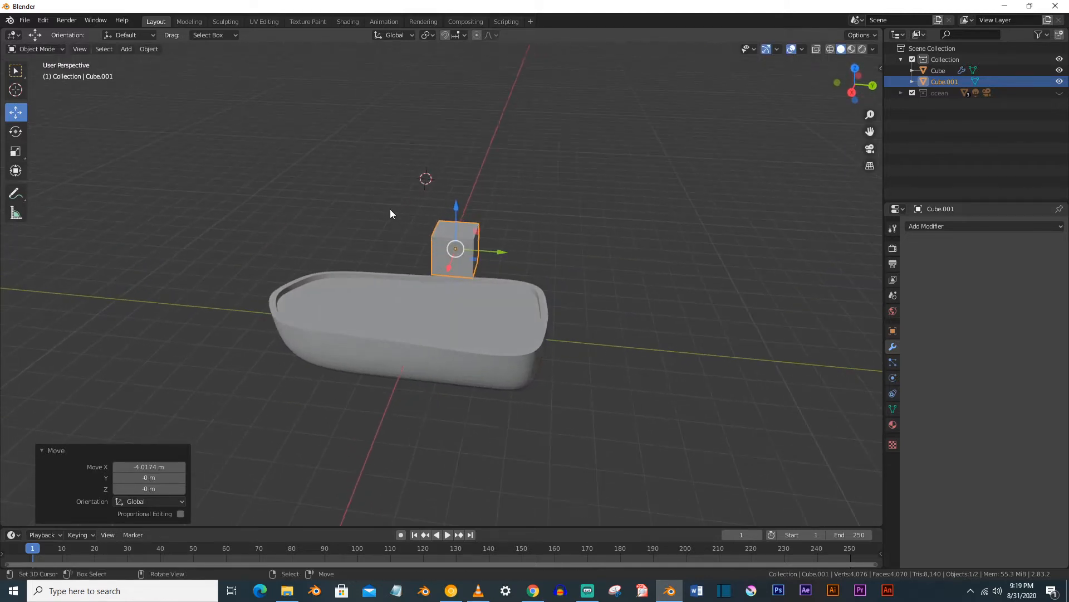
pyautogui.press('KP_3')
pyautogui.moveTo(449, 200); pyautogui.dragTo(466, 256)
# Enlarge the cabin cube uniformly and move it about 0.65 m along Y toward the stern
pyautogui.moveTo(466, 256); pyautogui.dragTo(530, 319, button='middle')
pyautogui.press('s')
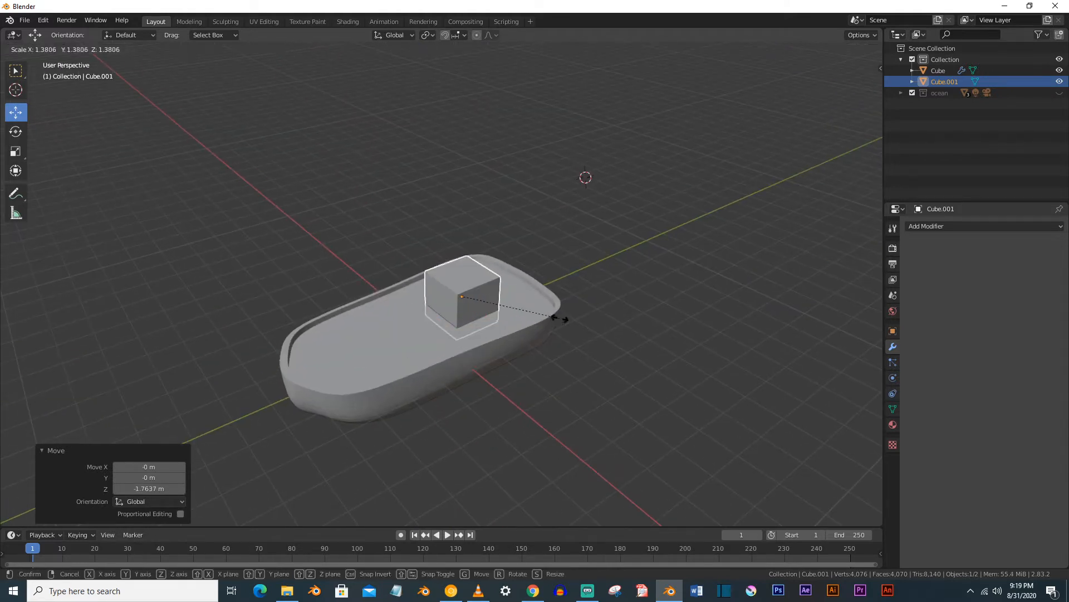
pyautogui.click(585, 319)
pyautogui.moveTo(496, 287); pyautogui.dragTo(504, 290)
pyautogui.scroll(4, 505, 291)
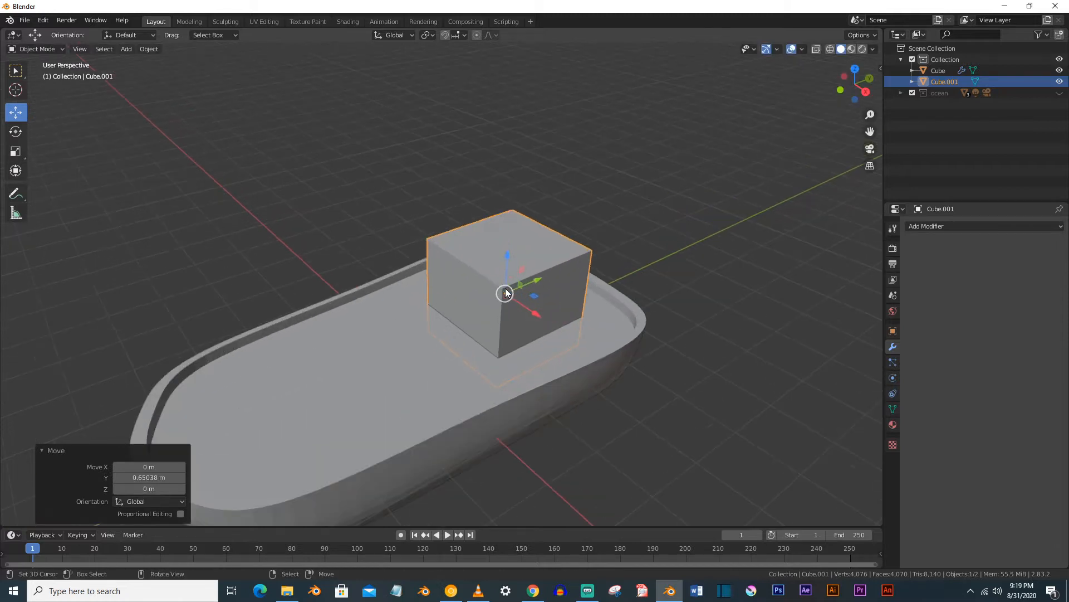
# Raise the cabin cube about 0.6 m along Z above the deck and enter its Edit Mode
pyautogui.press('Tab')
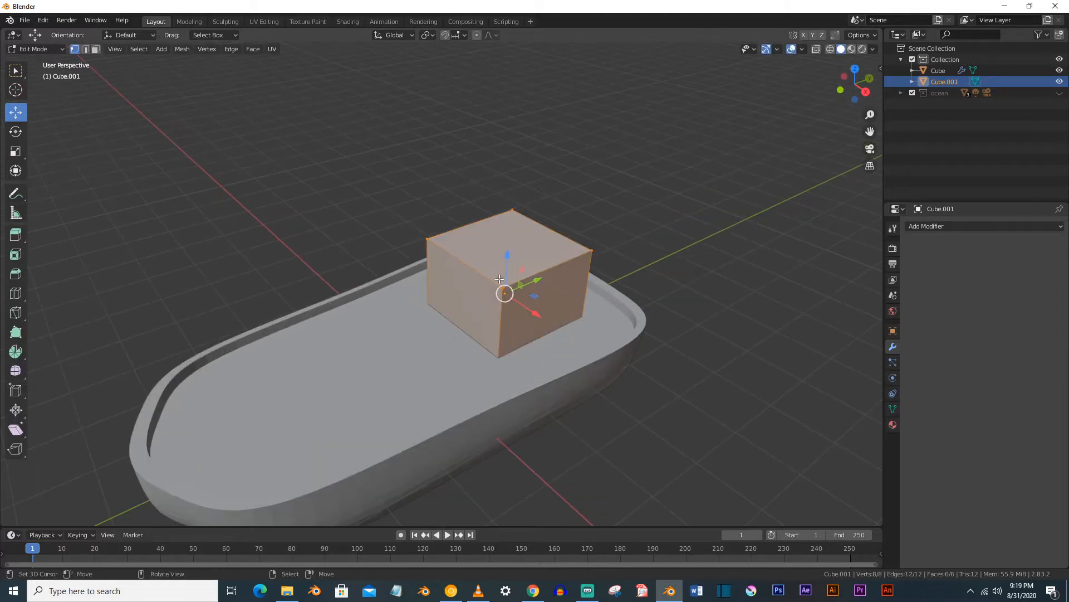
pyautogui.press('Tab')
pyautogui.press('g')
pyautogui.press('z')
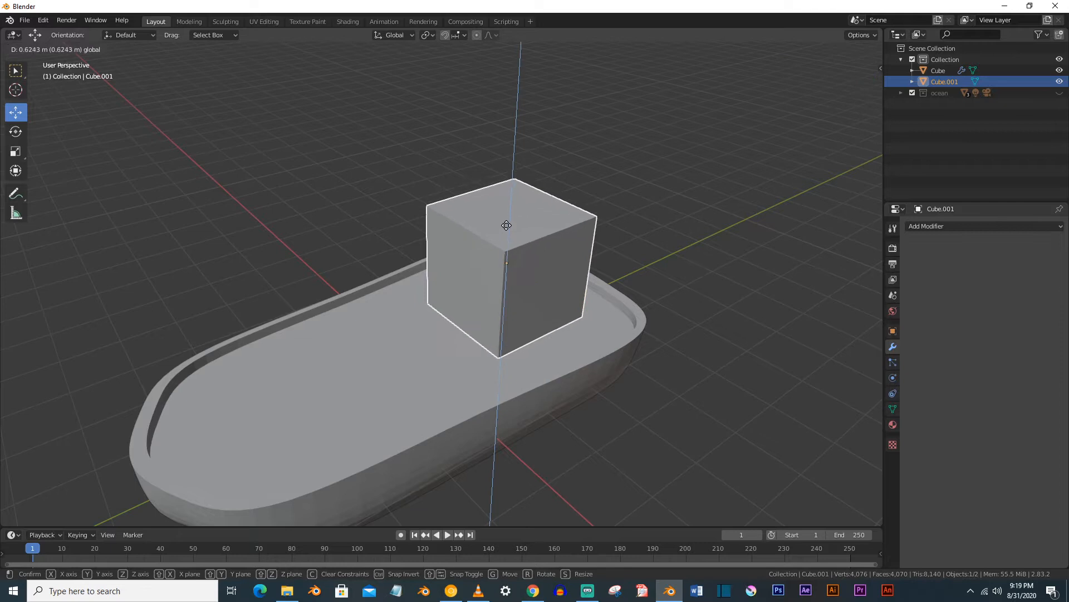
pyautogui.click(506, 227)
pyautogui.press('Tab')
pyautogui.hotkey('ctrl', 'r')
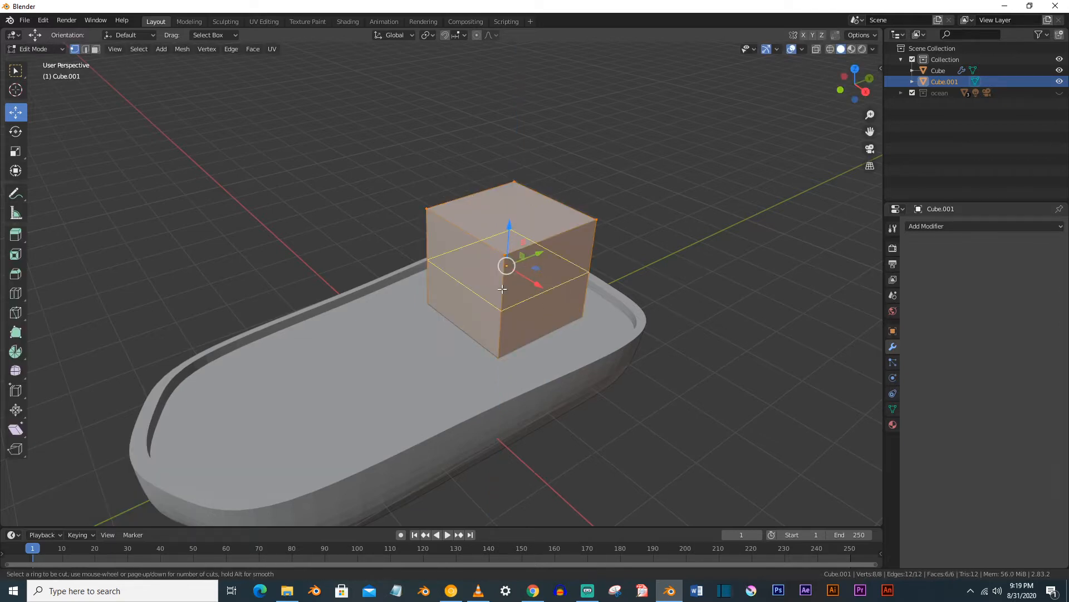
pyautogui.scroll(1, 503, 289)
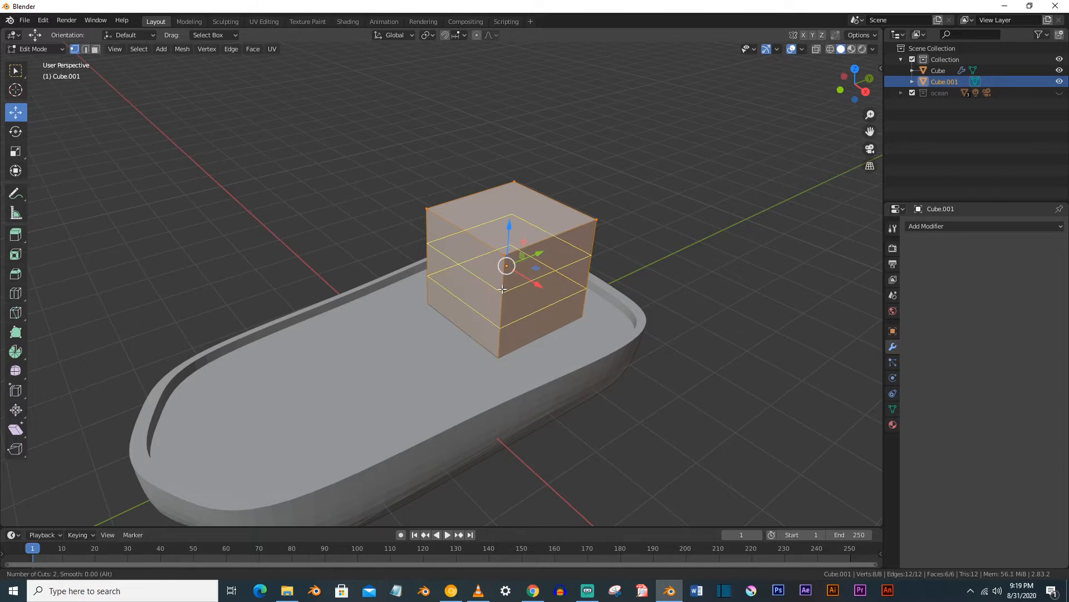
pyautogui.press('Escape')
# Add two horizontal loop cuts around the cabin cube, the upper with slide factor about -0.433 and the lower about 0.196
pyautogui.hotkey('ctrl', 'r')
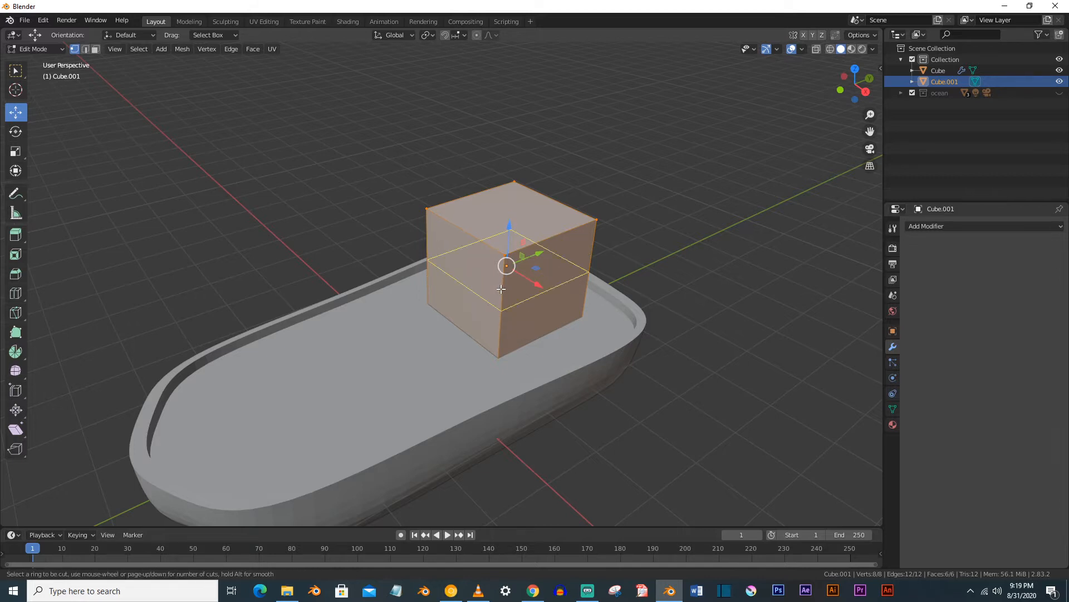
pyautogui.click(503, 289)
pyautogui.click(503, 265)
pyautogui.hotkey('ctrl', 'r')
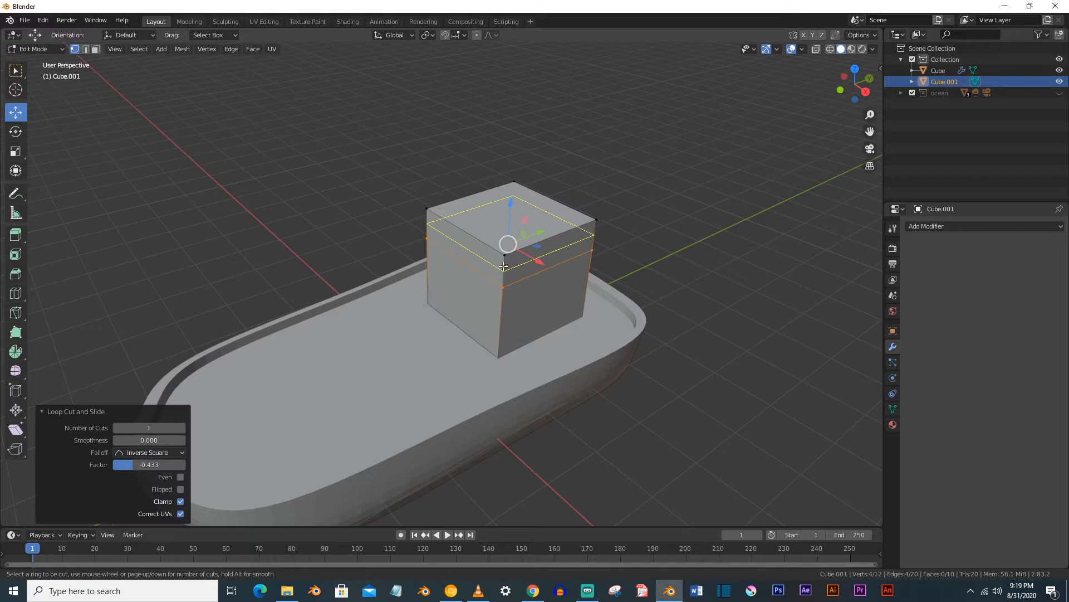
pyautogui.click(501, 305)
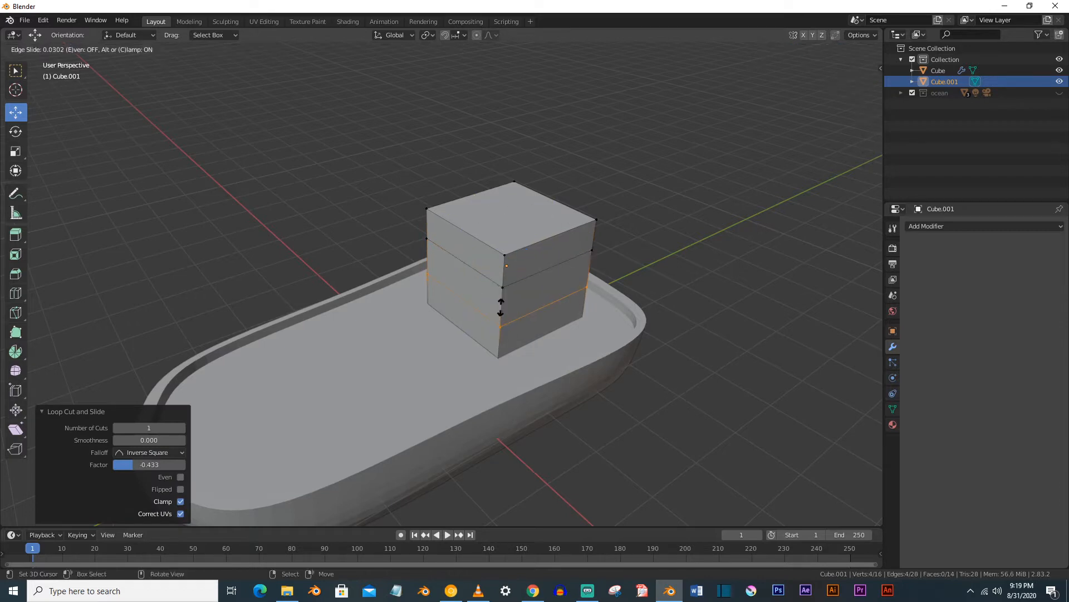
pyautogui.click(501, 313)
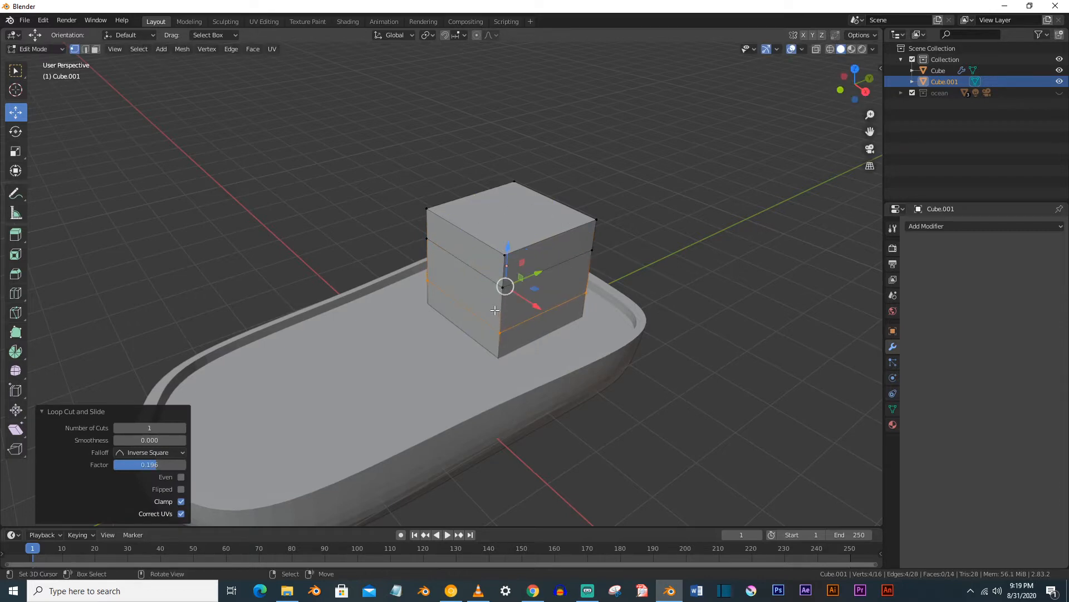
# Add two vertical loop cuts near the ends of the cabin cube's long side, with slide factors about -0.496 and -0.431
pyautogui.hotkey('ctrl', 'r')
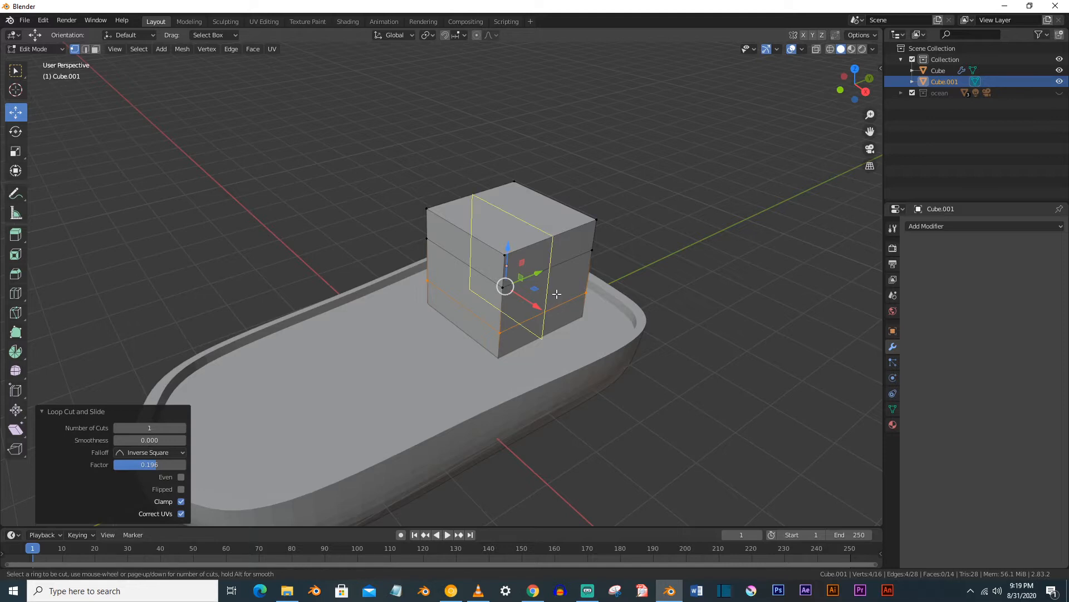
pyautogui.click(553, 294)
pyautogui.click(530, 306)
pyautogui.hotkey('ctrl', 'r')
pyautogui.click(577, 291)
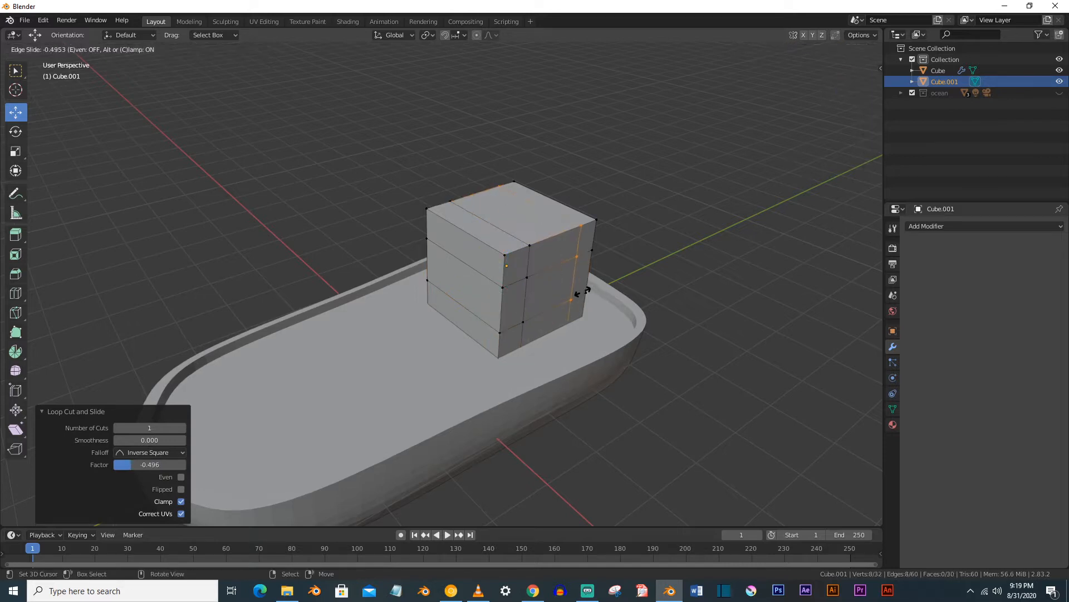
pyautogui.click(582, 292)
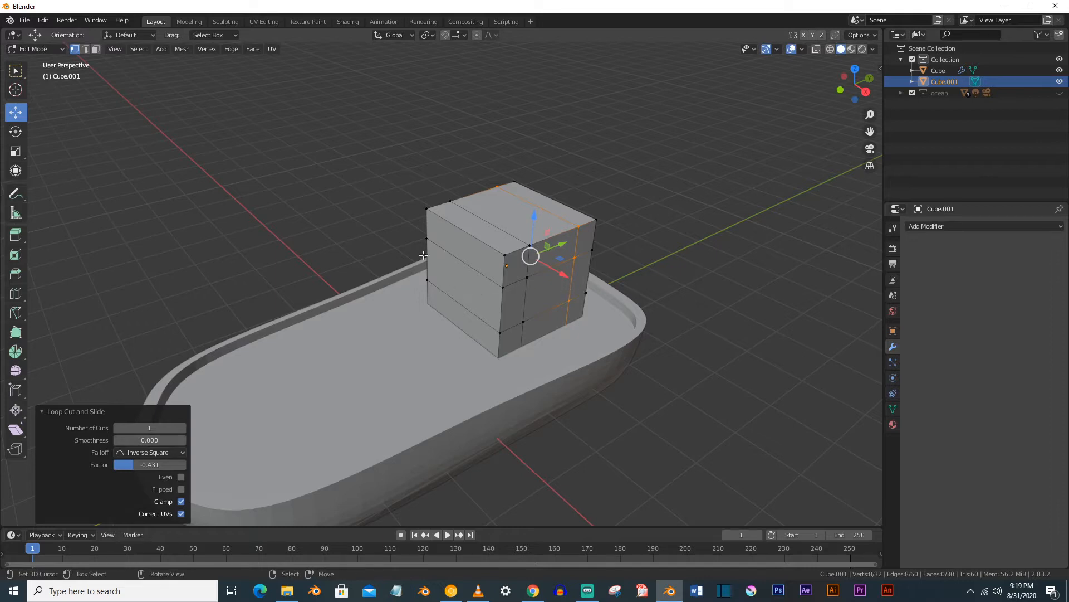
# Add two vertical loop cuts near the side edges of the cabin's front face, the first with slide factor about -0.632
pyautogui.hotkey('ctrl', 'r')
pyautogui.press('g')
pyautogui.press('g')
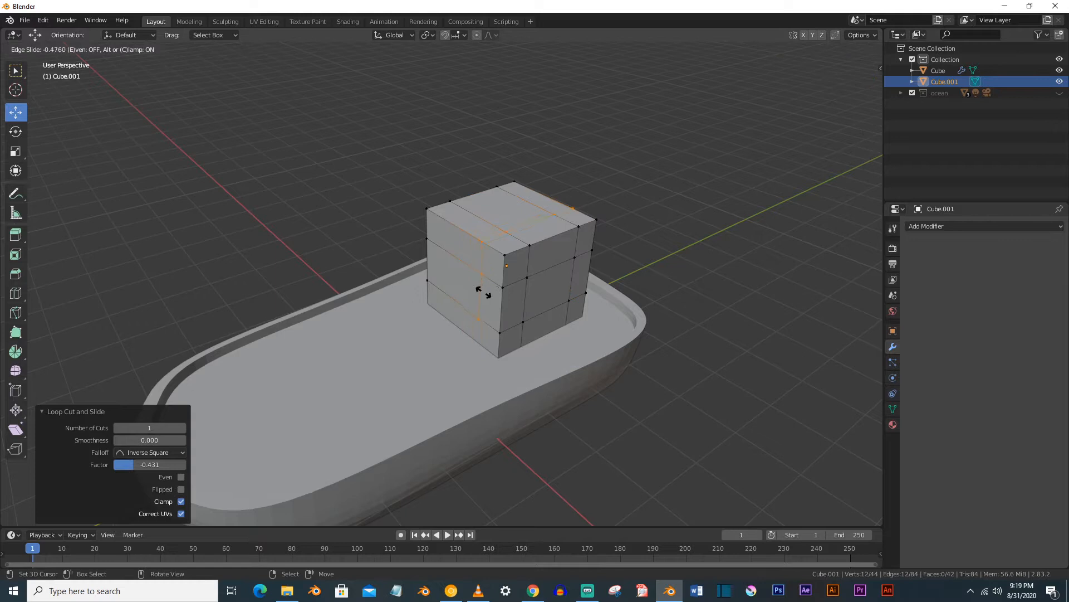
pyautogui.click(487, 300)
pyautogui.hotkey('ctrl', 'r')
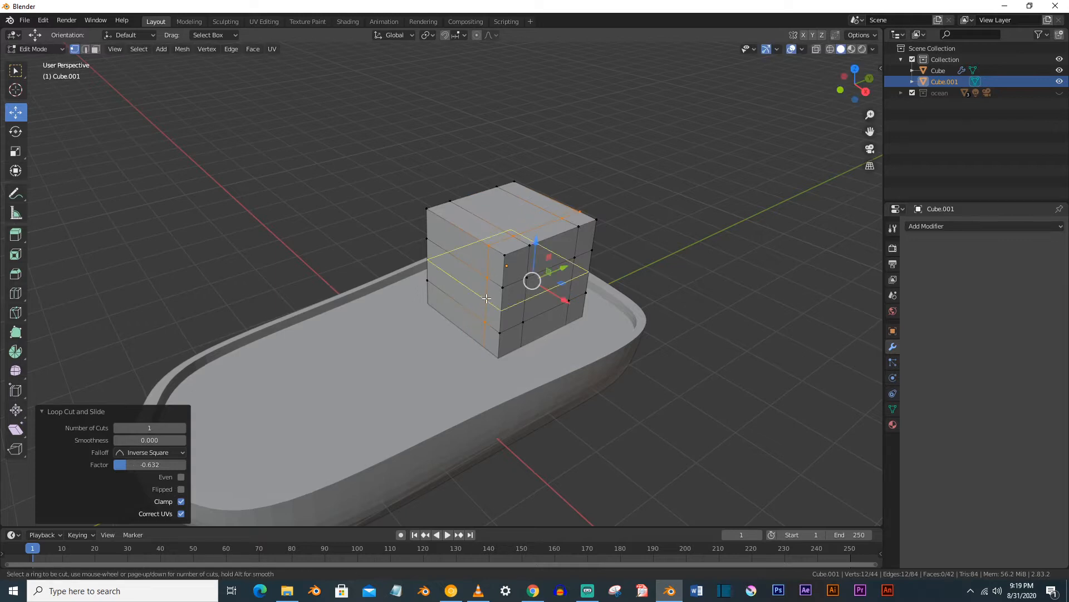
pyautogui.click(465, 268)
pyautogui.click(447, 261)
# Inset the central face of the cabin's front by about 0.057 m and extrude it inward about 0.061 m
pyautogui.click(95, 49)
pyautogui.click(458, 295)
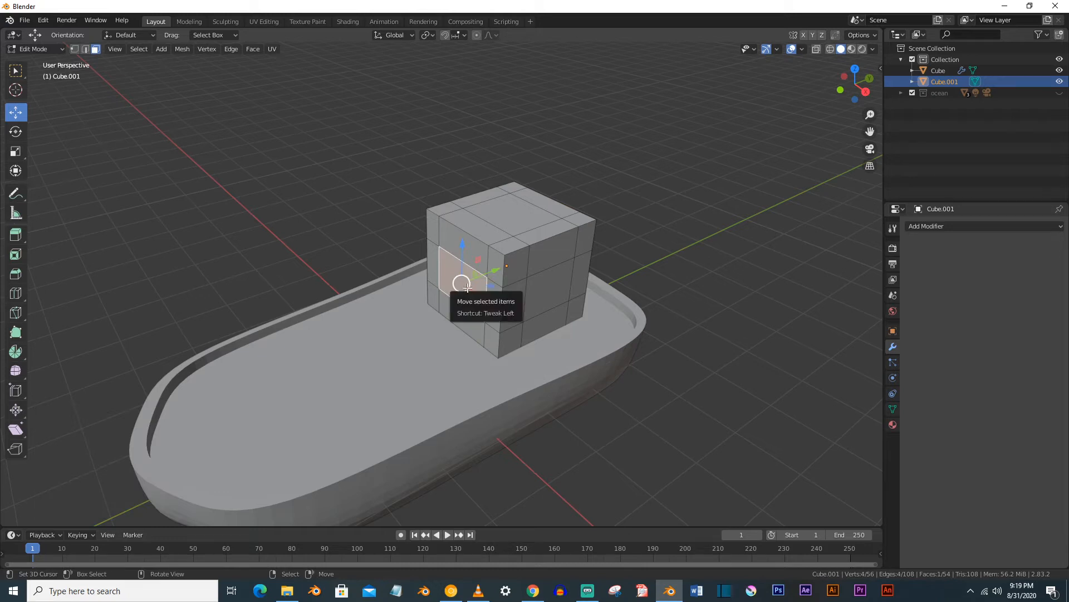
pyautogui.press('i')
pyautogui.click(560, 293)
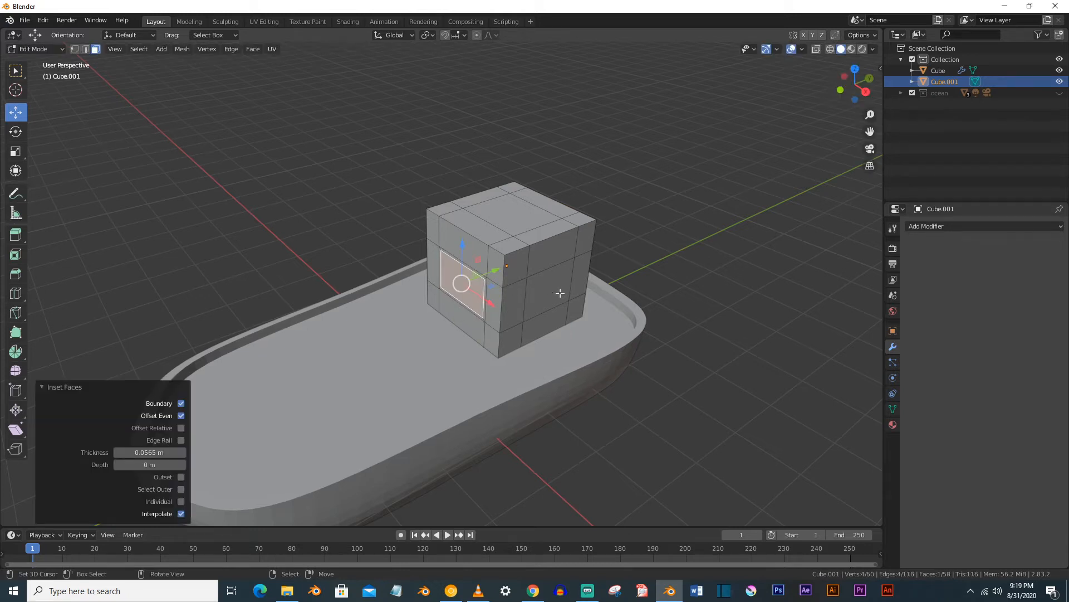
pyautogui.press('e')
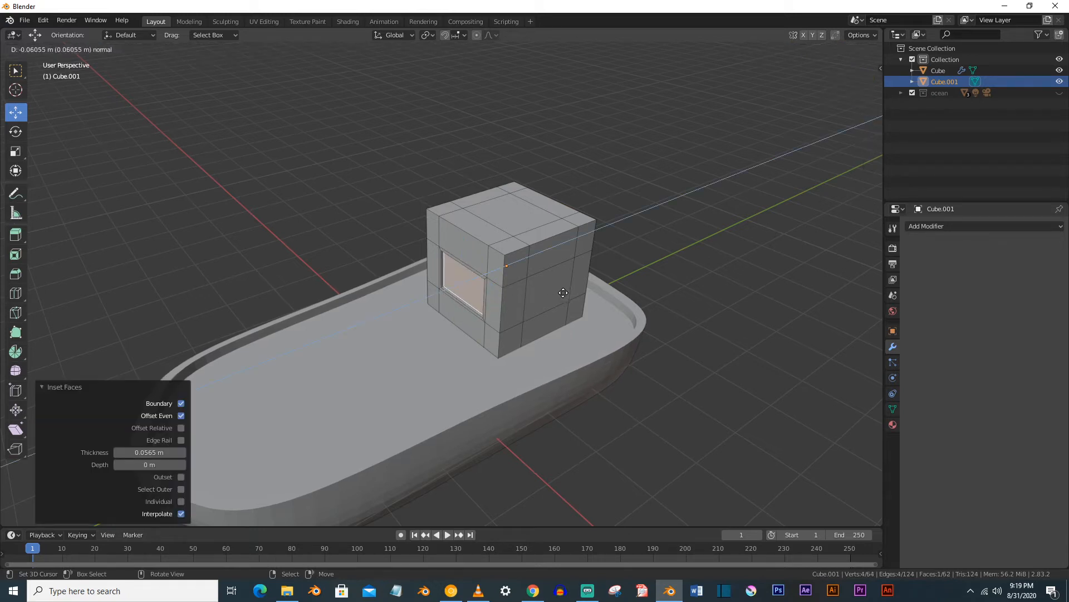
pyautogui.click(563, 292)
# Inset the recessed front window face by about 0.077 m and extrude it inward again by about 0.04 m
pyautogui.press('i')
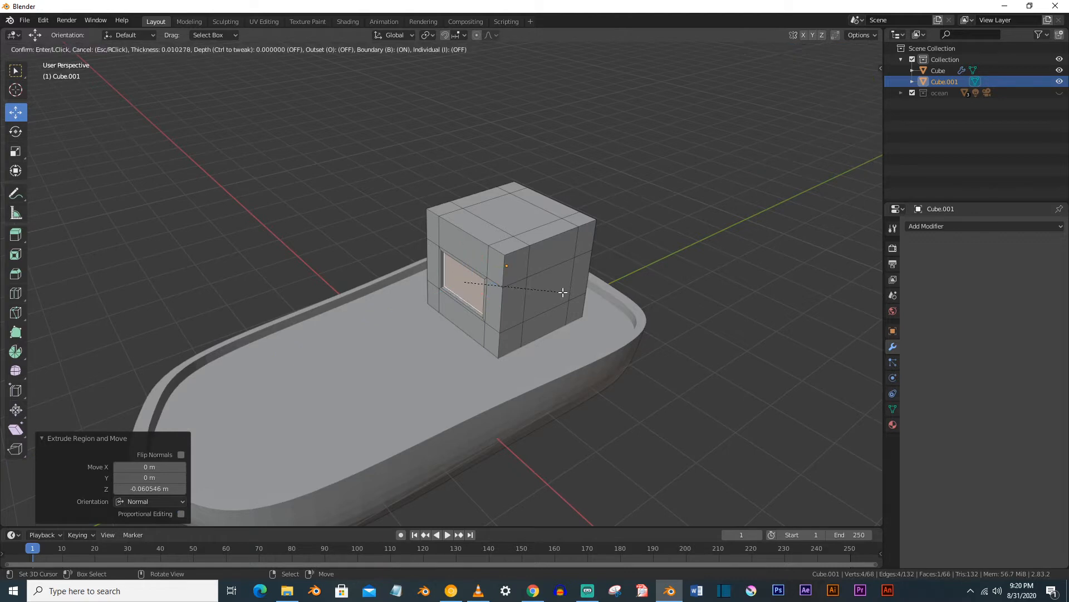
pyautogui.click(560, 291)
pyautogui.press('e')
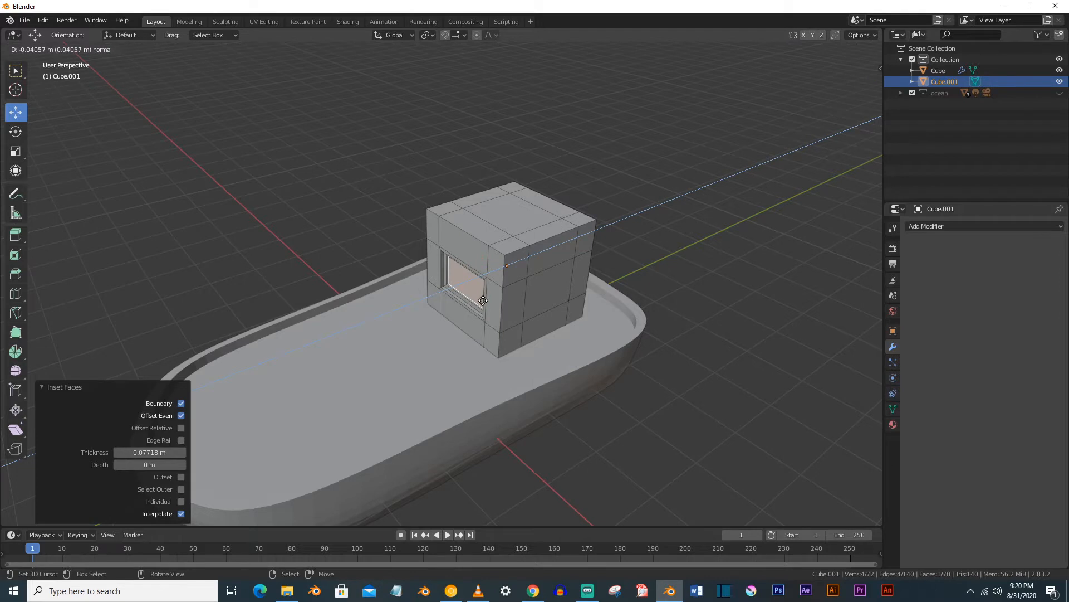
pyautogui.click(483, 301)
pyautogui.press('Tab')
pyautogui.moveTo(484, 301); pyautogui.dragTo(417, 323, button='middle')
pyautogui.scroll(2, 462, 267)
pyautogui.press('Tab')
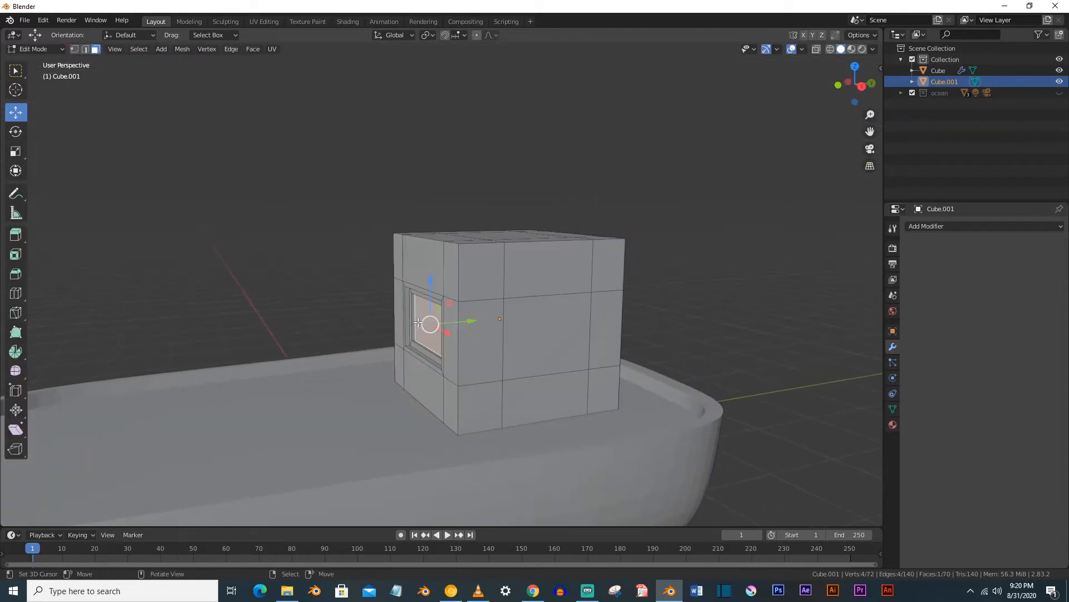
# Add a horizontal loop cut around the cabin just below its roof, with slide factor about -0.569
pyautogui.moveTo(411, 270); pyautogui.dragTo(479, 278, button='middle')
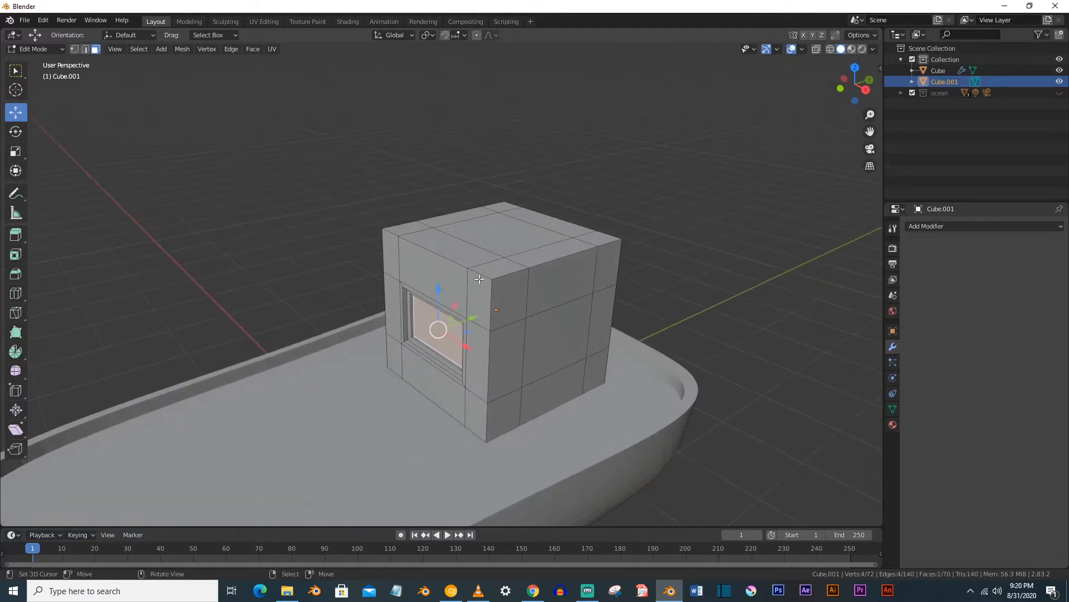
pyautogui.click(84, 50)
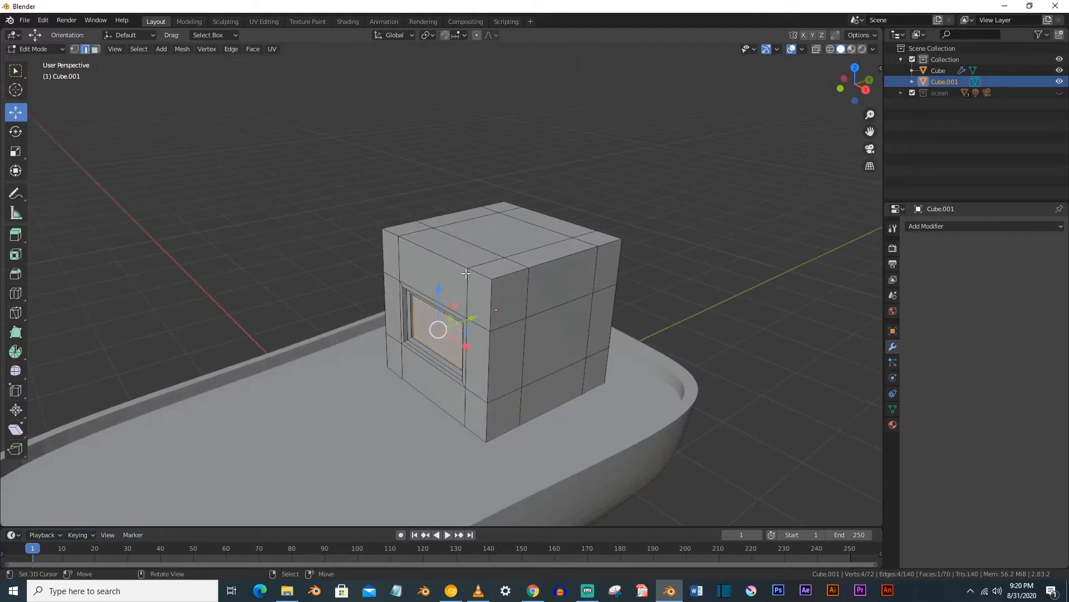
pyautogui.hotkey('ctrl', 'r')
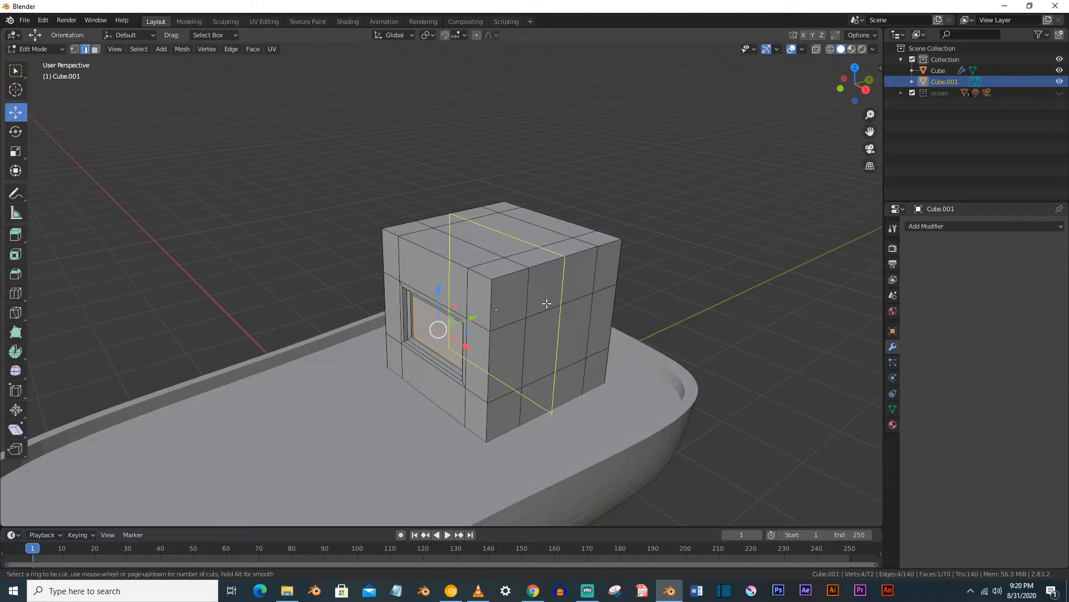
pyautogui.click(490, 295)
pyautogui.click(488, 278)
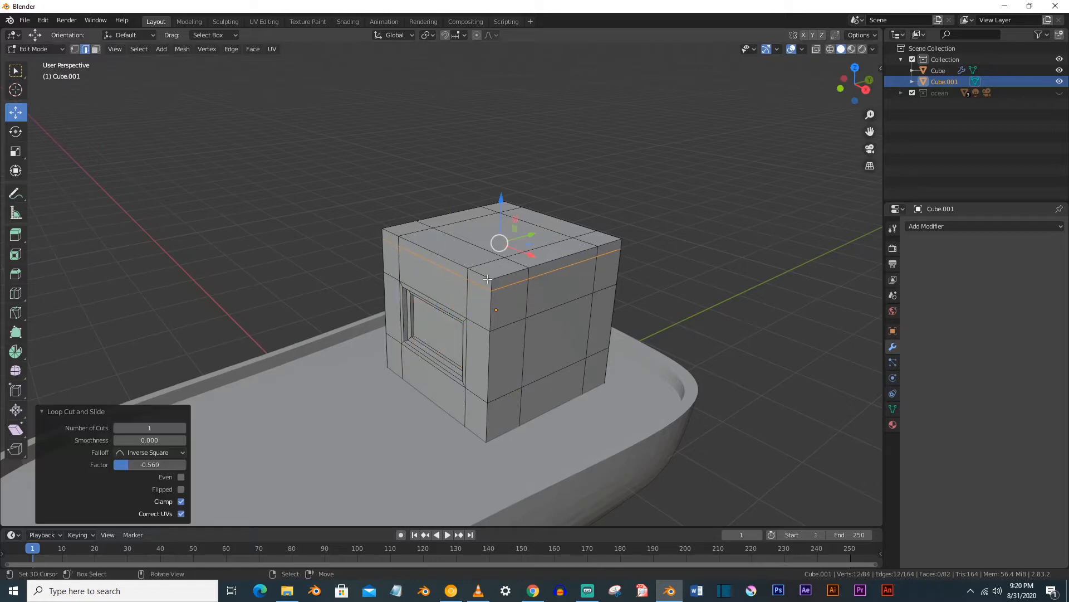
# Extrude the three front faces of the roof strip outward about 0.215 m as an overhang and raise them about 0.013 m
pyautogui.click(95, 51)
pyautogui.click(478, 279)
pyautogui.keyDown('shift'); pyautogui.click(437, 259); pyautogui.keyUp('shift')
pyautogui.keyDown('shift'); pyautogui.click(393, 243); pyautogui.keyUp('shift')
pyautogui.press('e')
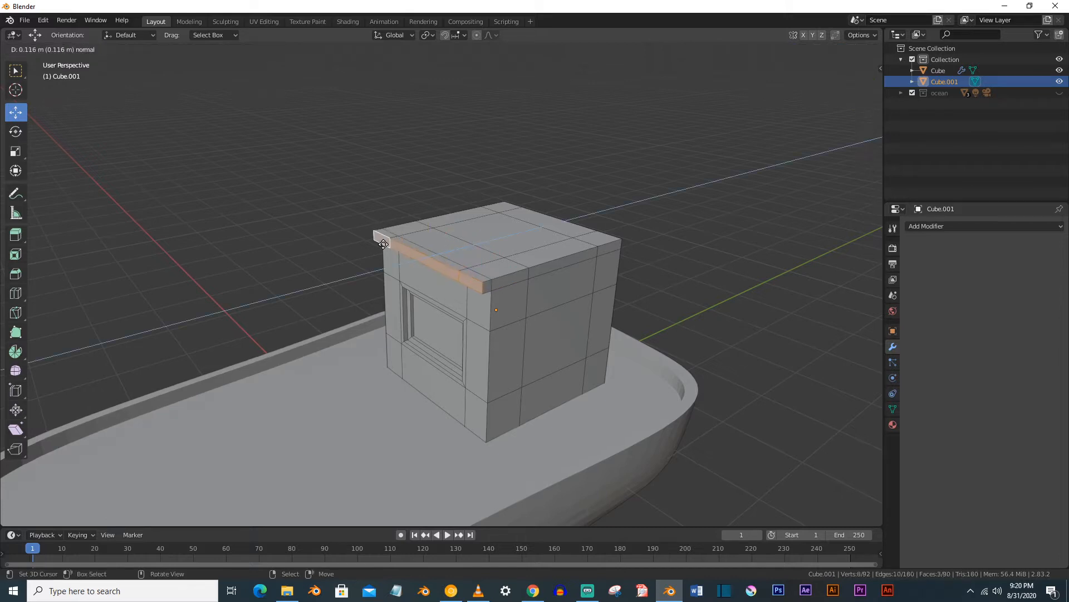
pyautogui.click(376, 245)
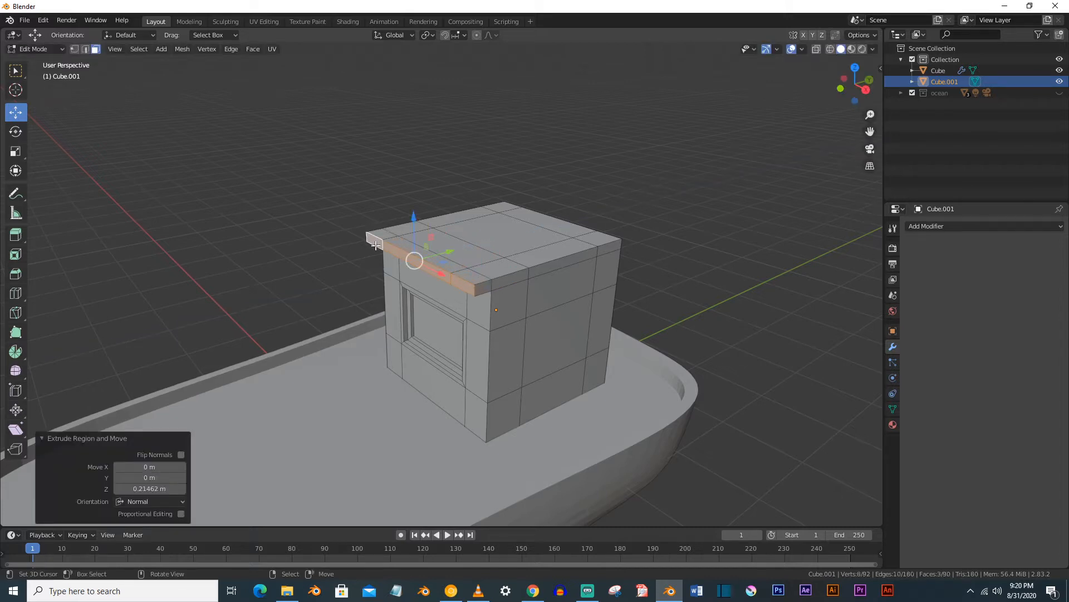
pyautogui.moveTo(410, 223); pyautogui.dragTo(409, 223)
pyautogui.click(409, 223)
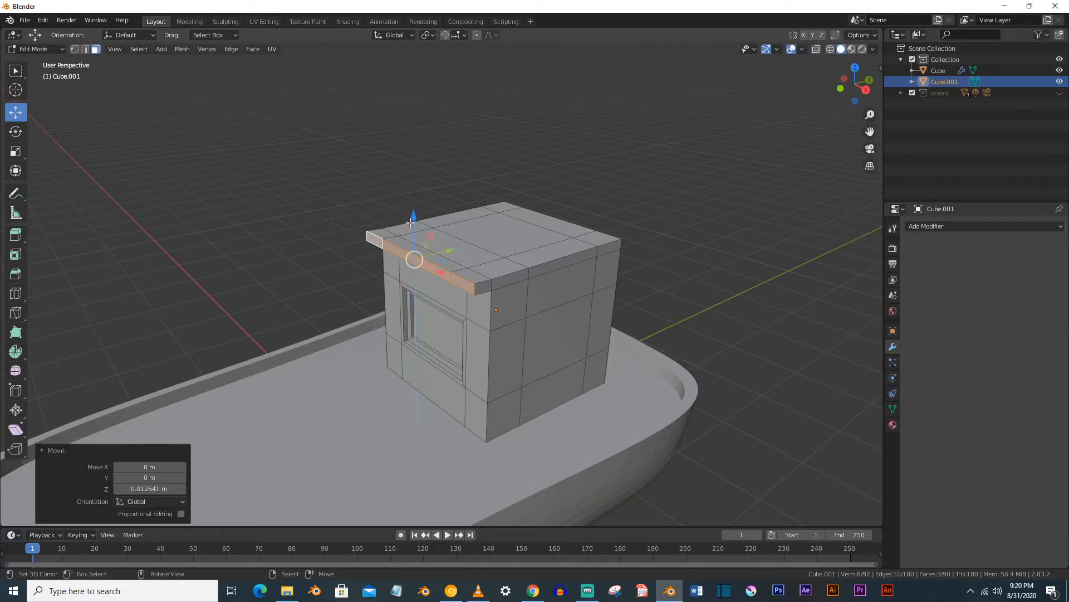
# Add a horizontal loop cut centred in the middle row of the cabin's side, without sliding it
pyautogui.press('Tab')
pyautogui.moveTo(416, 279); pyautogui.dragTo(521, 350, button='middle')
pyautogui.press('Tab')
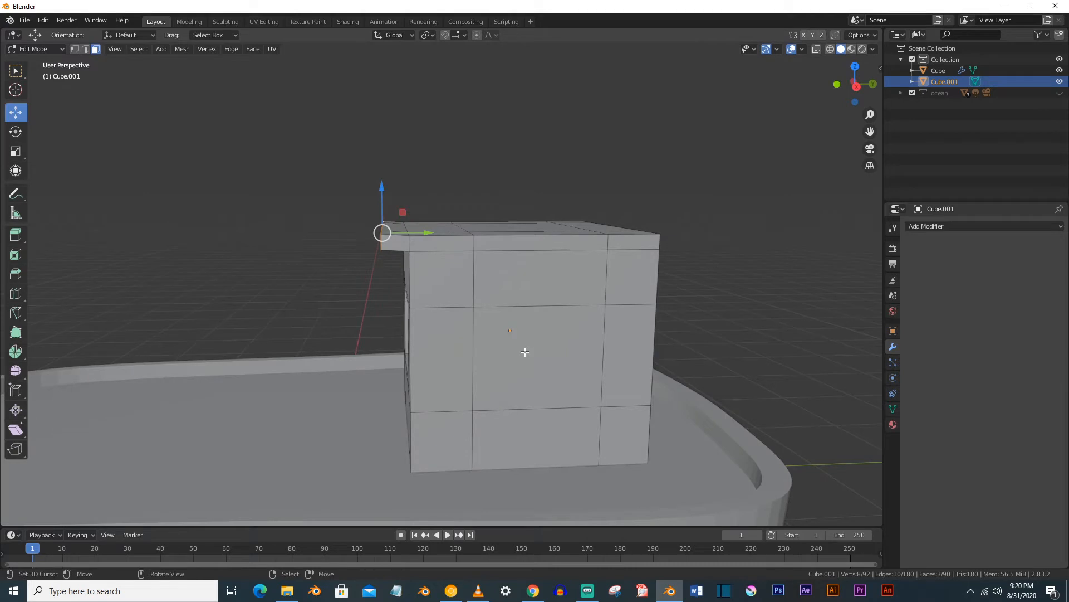
pyautogui.hotkey('ctrl', 'r')
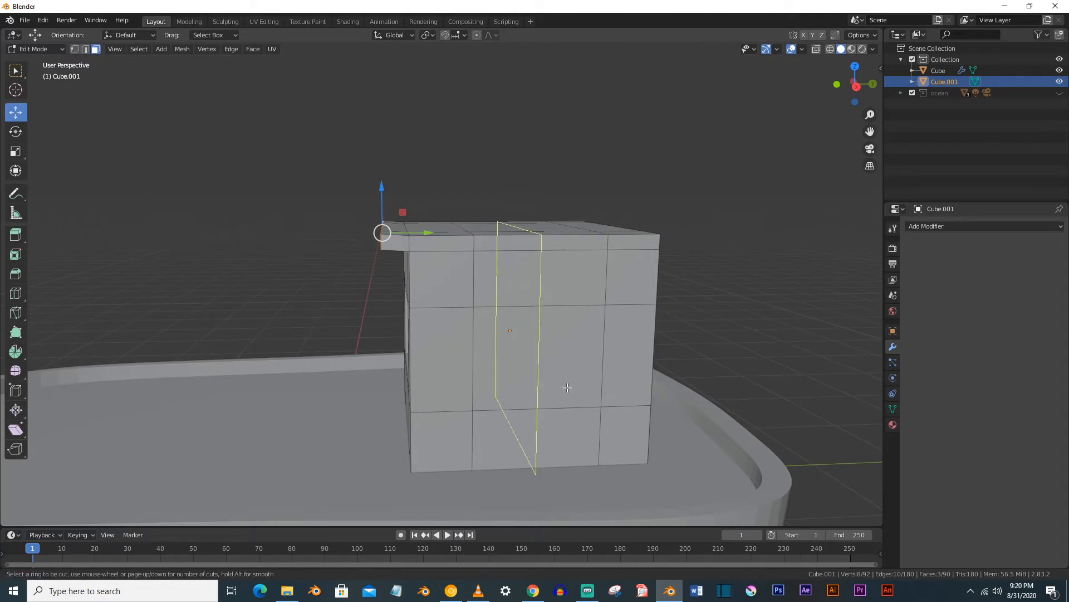
pyautogui.click(607, 372)
pyautogui.rightClick(606, 371)
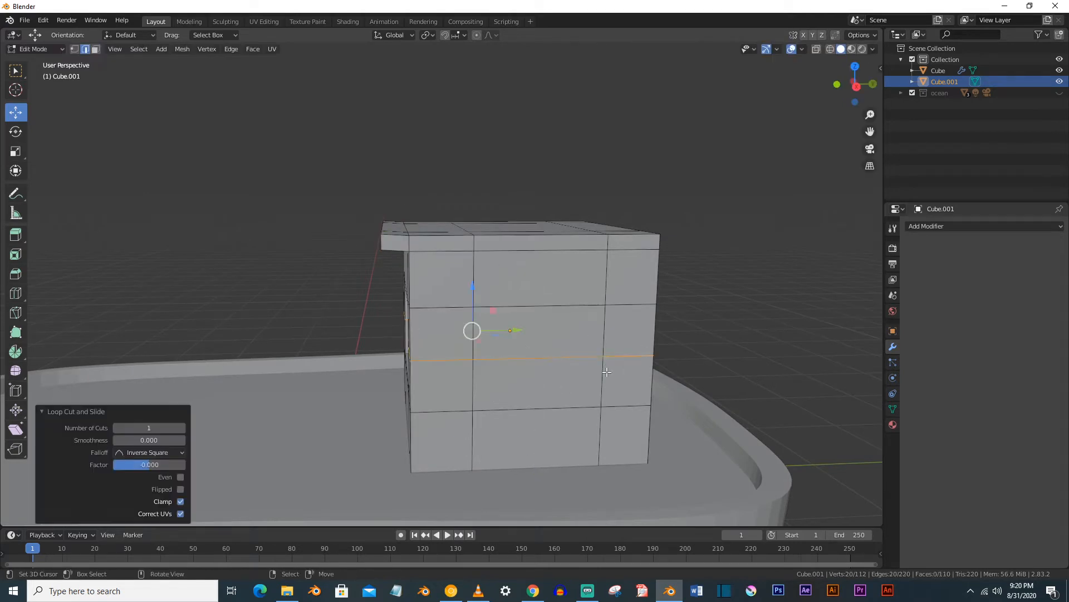
# Add a vertical loop cut centred in the middle of the cabin's side, without sliding it
pyautogui.click(74, 49)
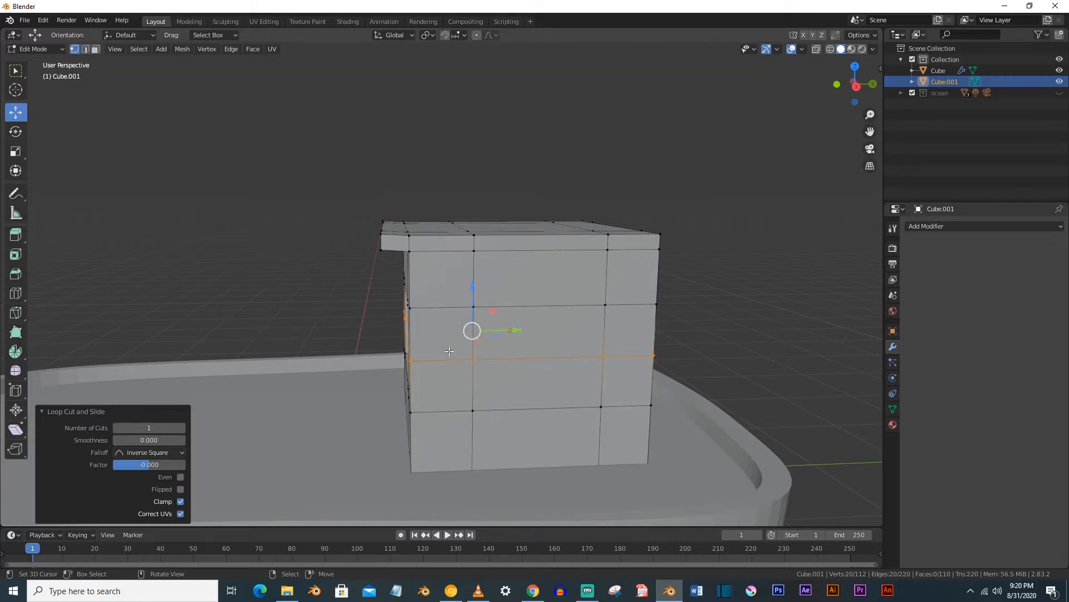
pyautogui.click(473, 305)
pyautogui.keyDown('shift'); pyautogui.click(473, 359); pyautogui.keyUp('shift')
pyautogui.keyDown('shift'); pyautogui.click(473, 410); pyautogui.keyUp('shift')
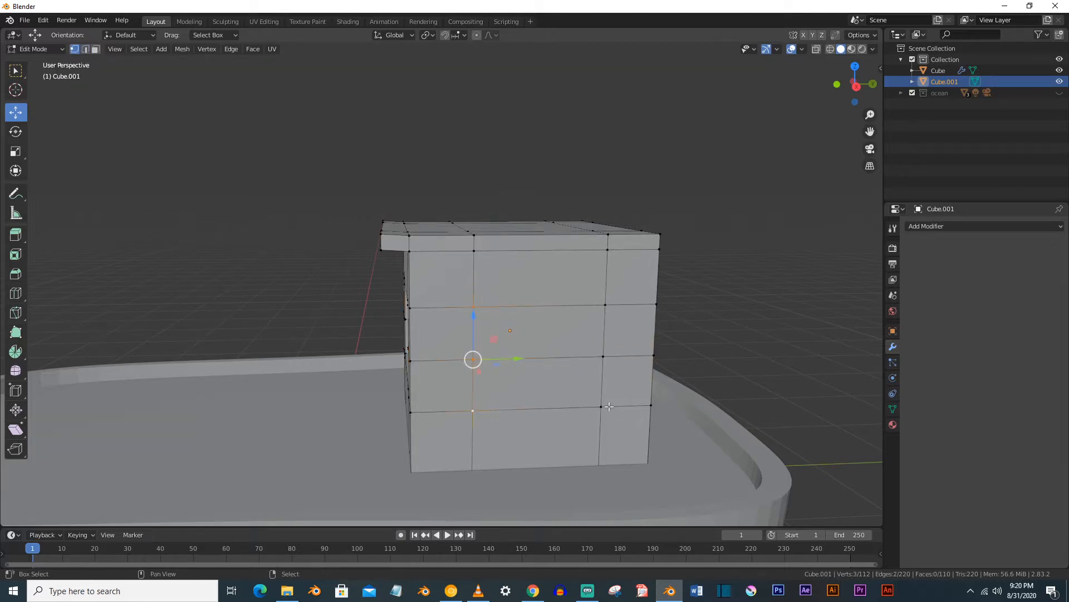
pyautogui.hotkey('ctrl', 'r')
pyautogui.click(524, 368)
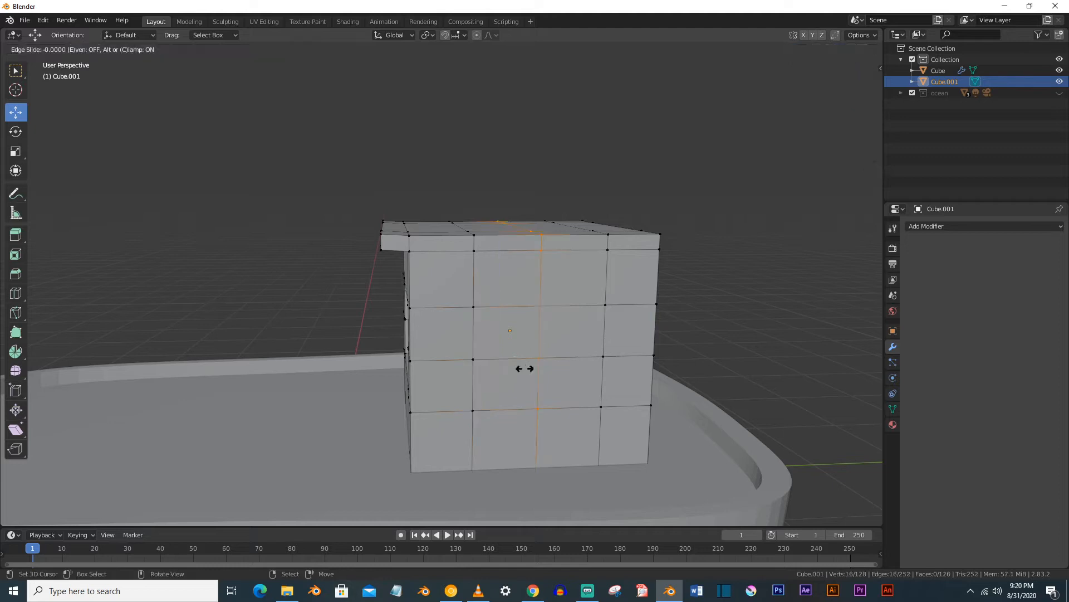
pyautogui.rightClick(524, 368)
# Select the nine vertices of the four central faces on the cabin's side and round them with To Sphere
pyautogui.click(474, 306)
pyautogui.keyDown('shift'); pyautogui.click(477, 364); pyautogui.keyUp('shift')
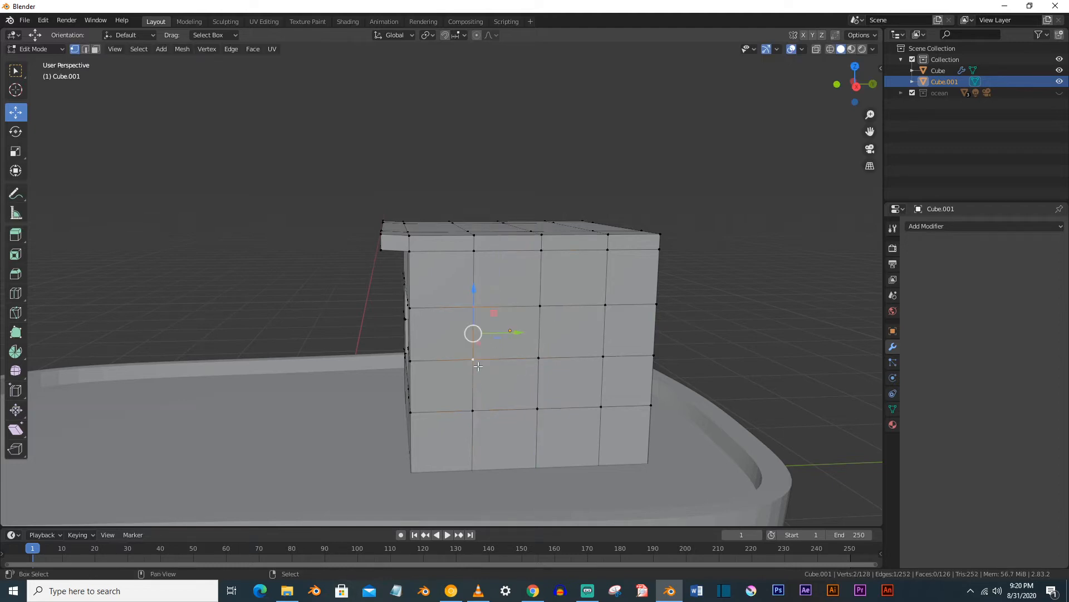
pyautogui.keyDown('shift'); pyautogui.click(537, 407); pyautogui.keyUp('shift')
pyautogui.keyDown('shift'); pyautogui.click(601, 405); pyautogui.keyUp('shift')
pyautogui.keyDown('shift'); pyautogui.click(604, 356); pyautogui.keyUp('shift')
pyautogui.keyDown('shift'); pyautogui.click(605, 305); pyautogui.keyUp('shift')
pyautogui.keyDown('shift'); pyautogui.click(552, 353); pyautogui.keyUp('shift')
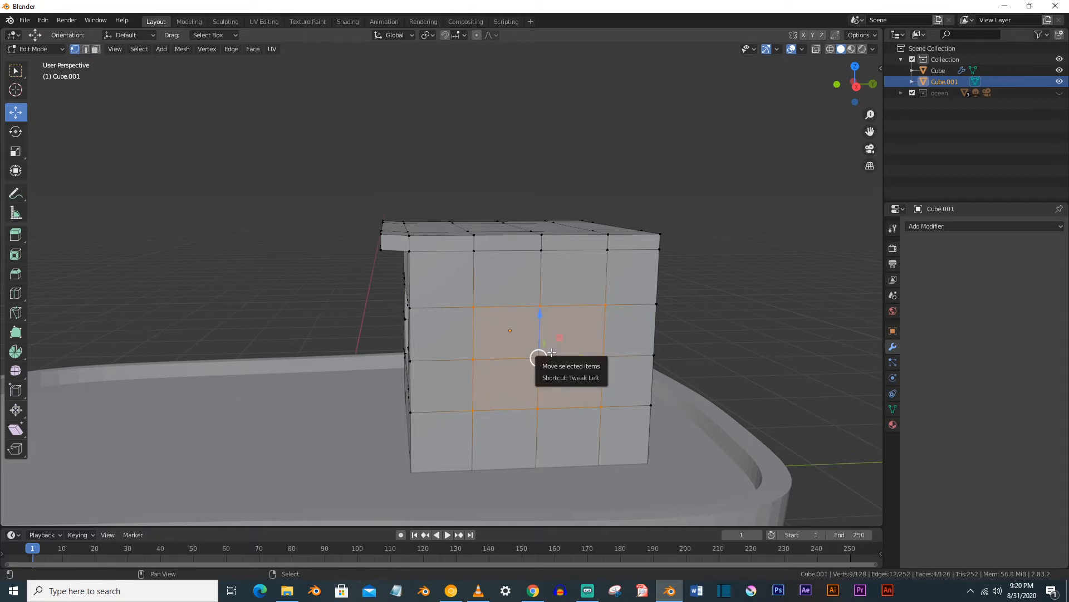
pyautogui.press('F3')
pyautogui.write('Flip Normals')
pyautogui.hotkey('ctrl', 'BackSpace')
pyautogui.hotkey('ctrl', 'BackSpace')
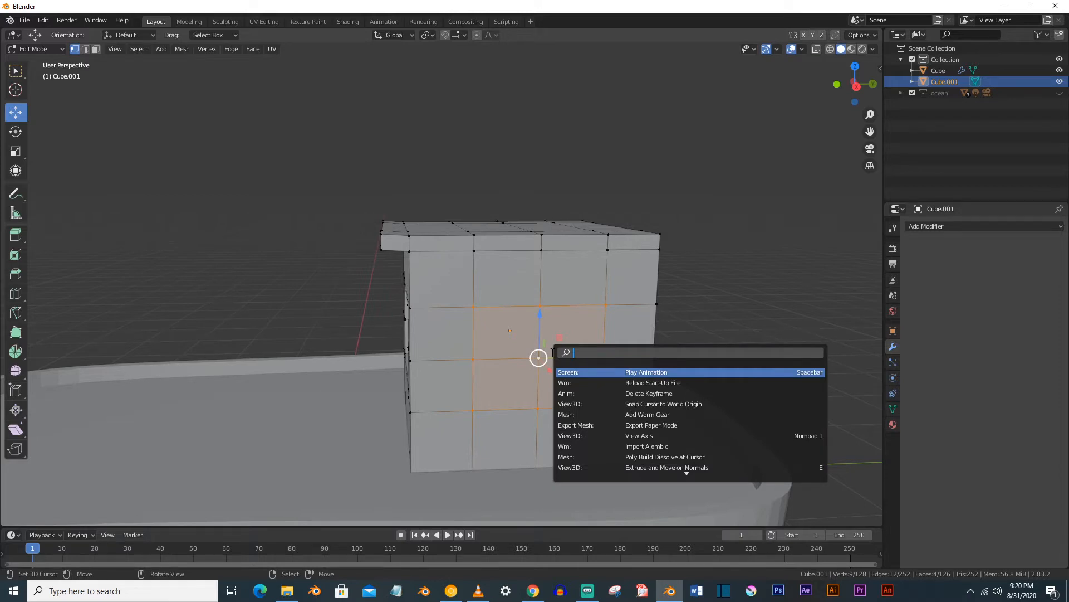
pyautogui.write('to')
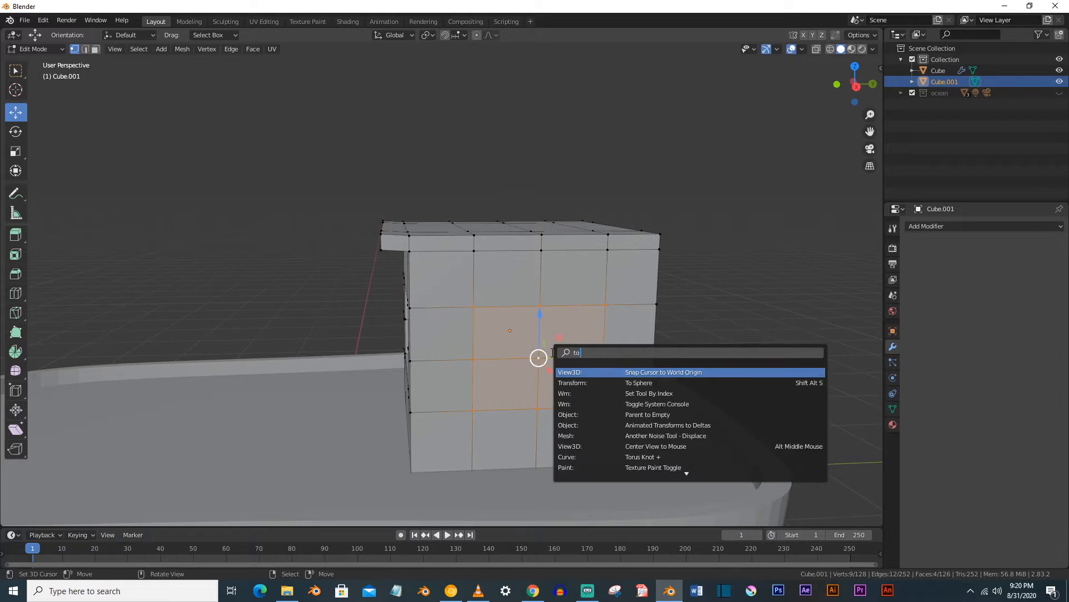
pyautogui.press('Down')
pyautogui.press('Return')
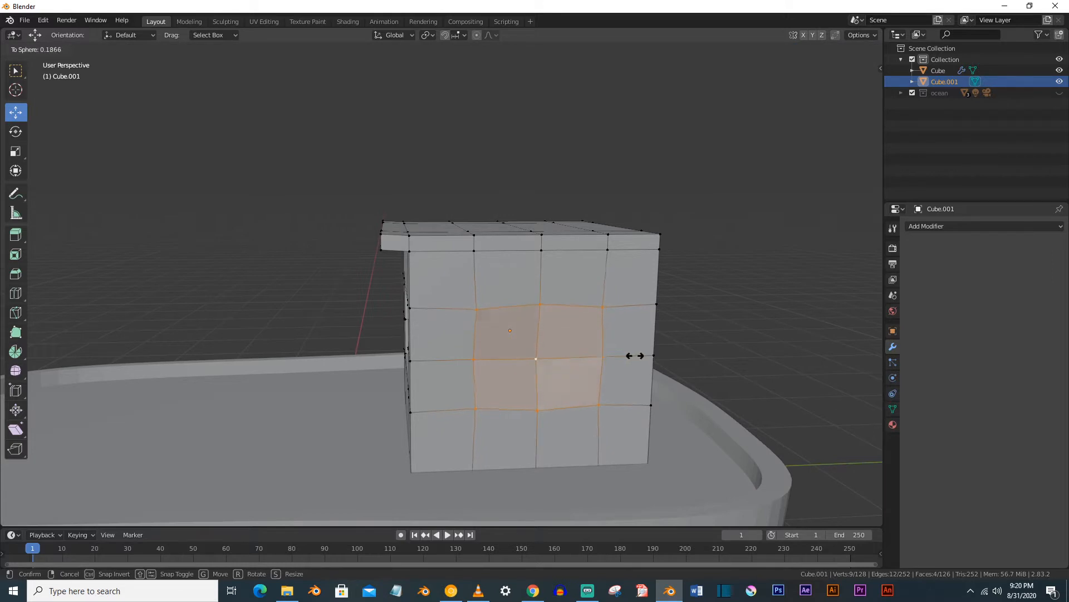
pyautogui.click(242, 355)
# Push the rounded side patch's centre vertex inward along X, raise it along Z to the patch's middle, and leave Edit Mode
pyautogui.moveTo(435, 393); pyautogui.dragTo(457, 400, button='middle')
pyautogui.click(465, 399)
pyautogui.moveTo(465, 400); pyautogui.dragTo(442, 433)
pyautogui.press('KP_1')
pyautogui.press('KP_3')
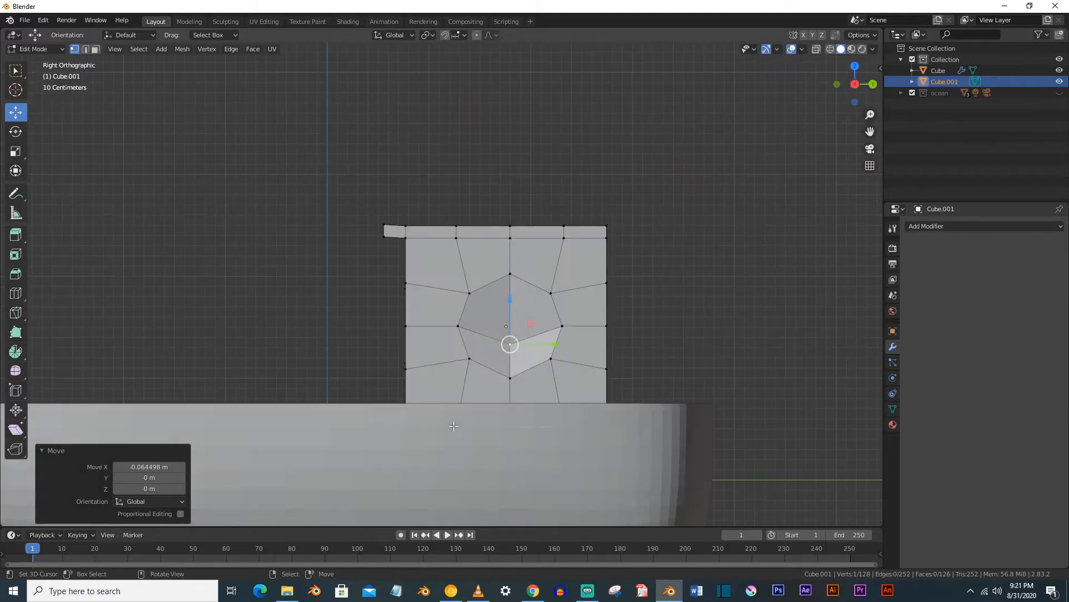
pyautogui.moveTo(511, 318); pyautogui.dragTo(509, 299)
pyautogui.moveTo(510, 299); pyautogui.dragTo(308, 384, button='middle')
pyautogui.moveTo(308, 385); pyautogui.dragTo(301, 389)
pyautogui.moveTo(301, 389); pyautogui.dragTo(428, 414, button='middle')
pyautogui.press('Tab')
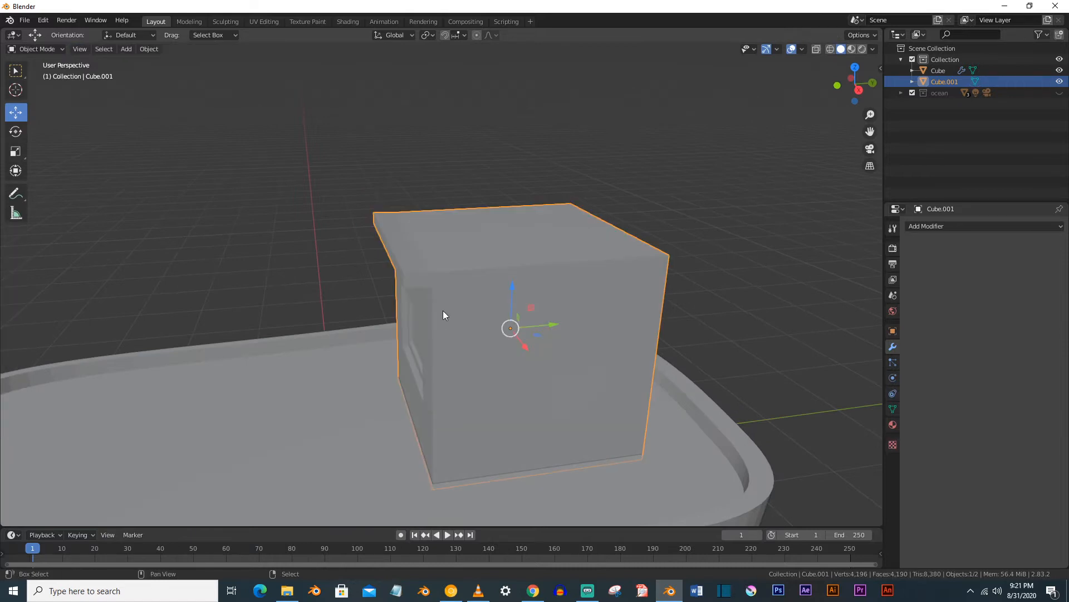
pyautogui.hotkey('shift', 'a')
pyautogui.hotkey('shift', 'a')
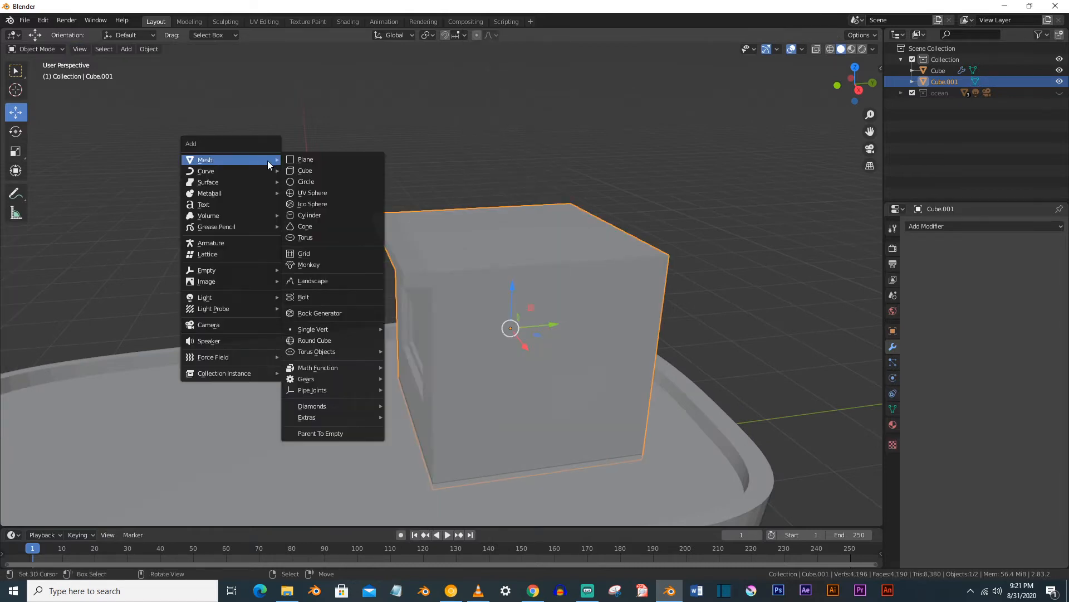
pyautogui.click(291, 171)
pyautogui.scroll(-3, 412, 221)
pyautogui.scroll(-4, 418, 226)
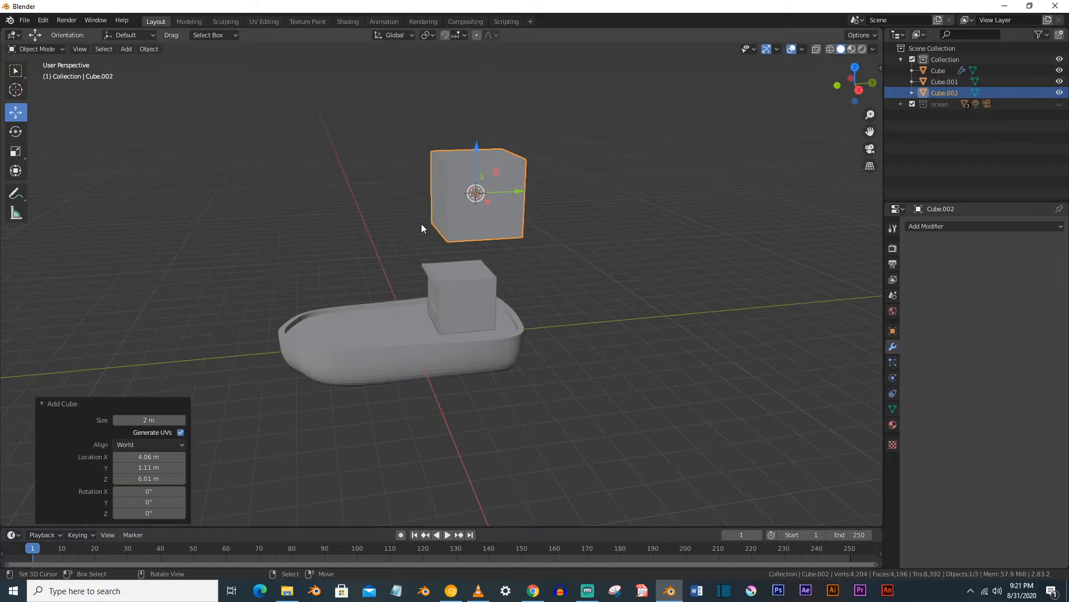
pyautogui.hotkey('ctrl', 'z')
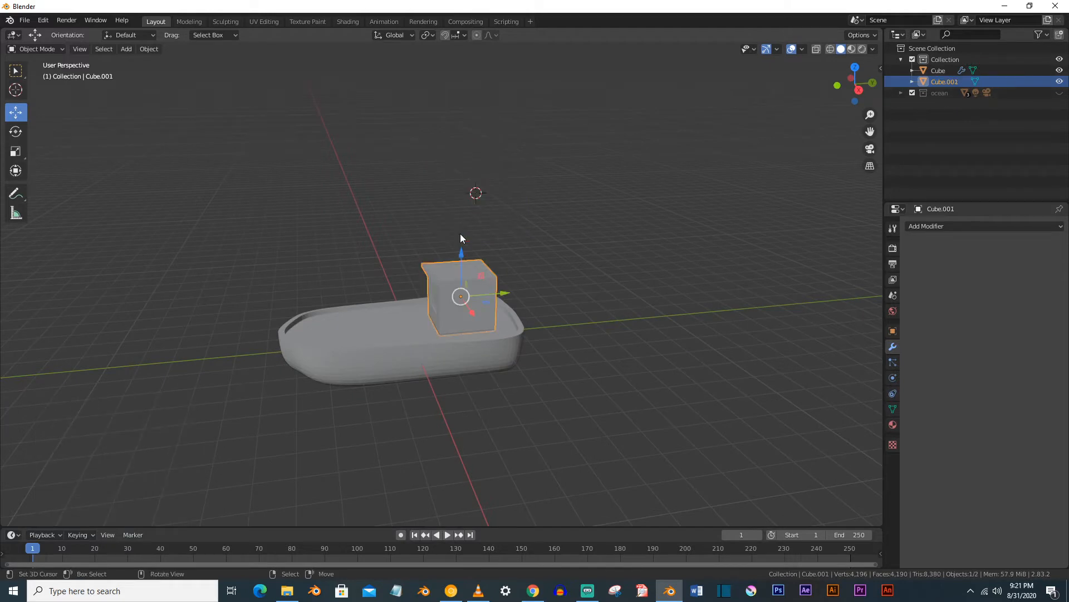
# Add a 2 m mesh cube at the 3D cursor on the cabin roof, at about X 0.322, Y 2.14, Z 2.49 m
pyautogui.scroll(5, 468, 239)
pyautogui.scroll(3, 510, 258)
pyautogui.moveTo(510, 258); pyautogui.dragTo(433, 279, button='middle')
pyautogui.hotkey('shift', 'a')
pyautogui.moveTo(457, 257)
pyautogui.click(491, 268)
pyautogui.scroll(-3, 501, 278)
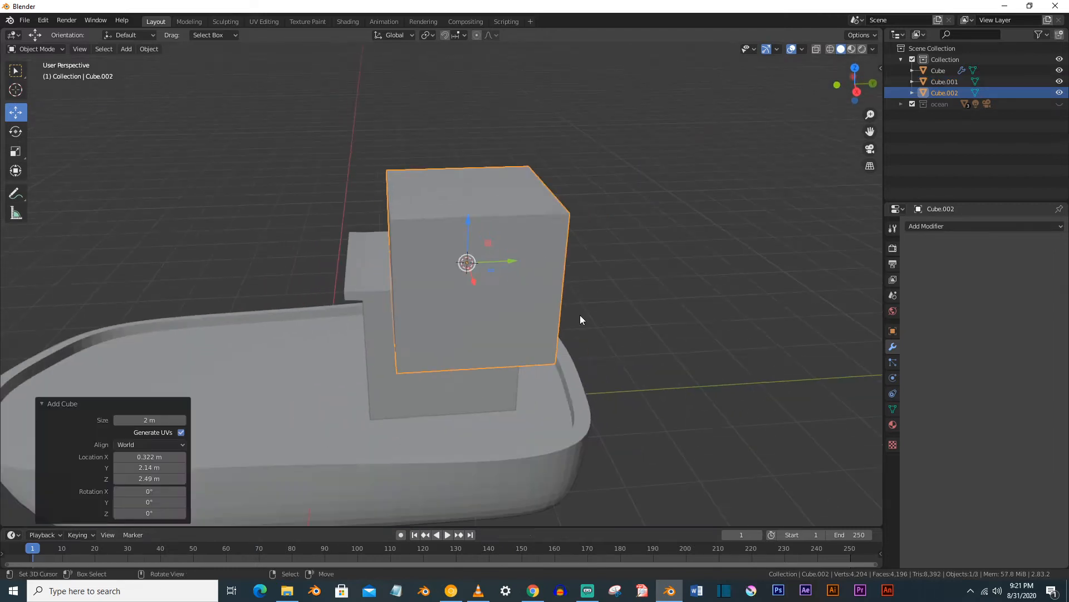
# Shrink the new cube to a small block, stretch it about 2.151 times along X, and scale it down uniformly once more
pyautogui.press('s')
pyautogui.click(480, 280)
pyautogui.press('s')
pyautogui.press('x')
pyautogui.click(568, 323)
pyautogui.press('s')
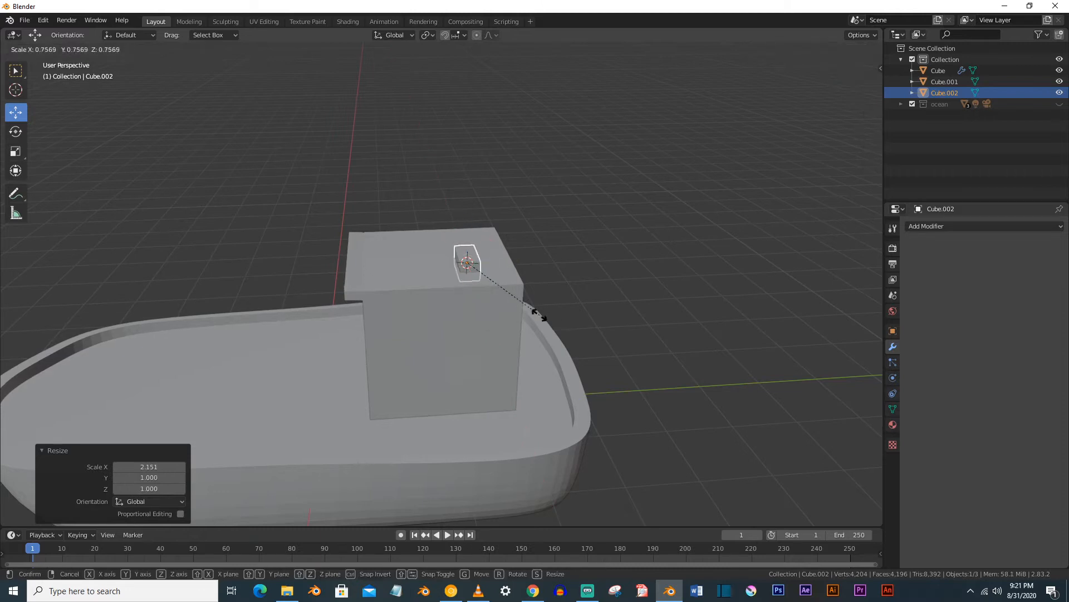
pyautogui.click(508, 304)
# Position the small block near the rear of the cabin roof and lower it about 0.028 m along Z
pyautogui.scroll(2, 508, 304)
pyautogui.moveTo(486, 268); pyautogui.dragTo(493, 276)
pyautogui.moveTo(493, 275); pyautogui.dragTo(526, 255, button='middle')
pyautogui.moveTo(528, 263); pyautogui.dragTo(537, 263)
pyautogui.moveTo(523, 212); pyautogui.dragTo(523, 217)
# Duplicate the roof block and move the copy about -1.14 m in X and -1.19 m in Y, keeping its height
pyautogui.hotkey('shift', 'd')
pyautogui.press('z')
pyautogui.hotkey('shift', 'z')
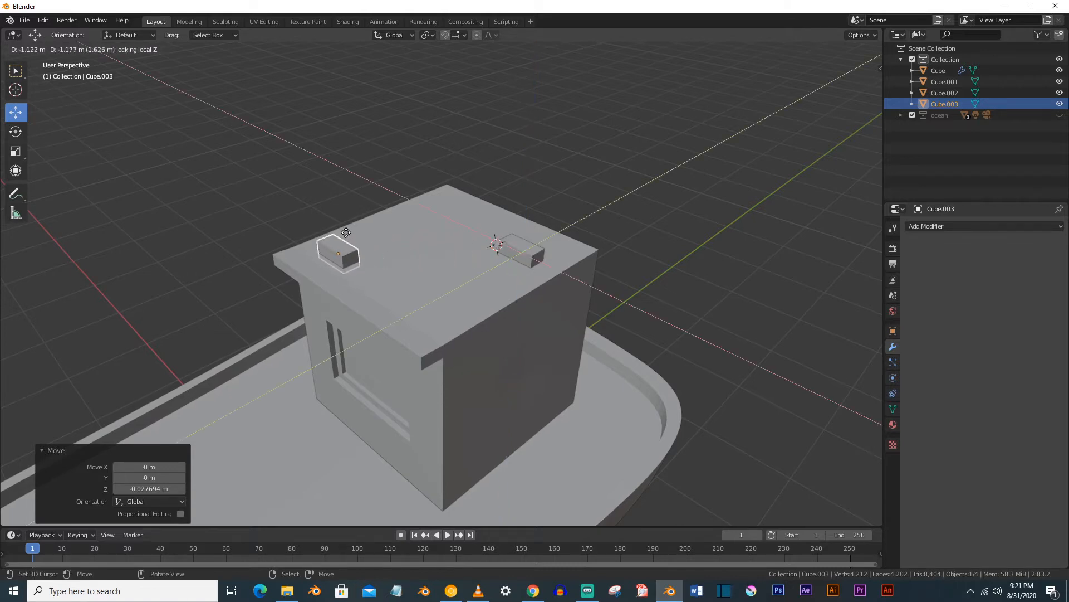
pyautogui.click(346, 232)
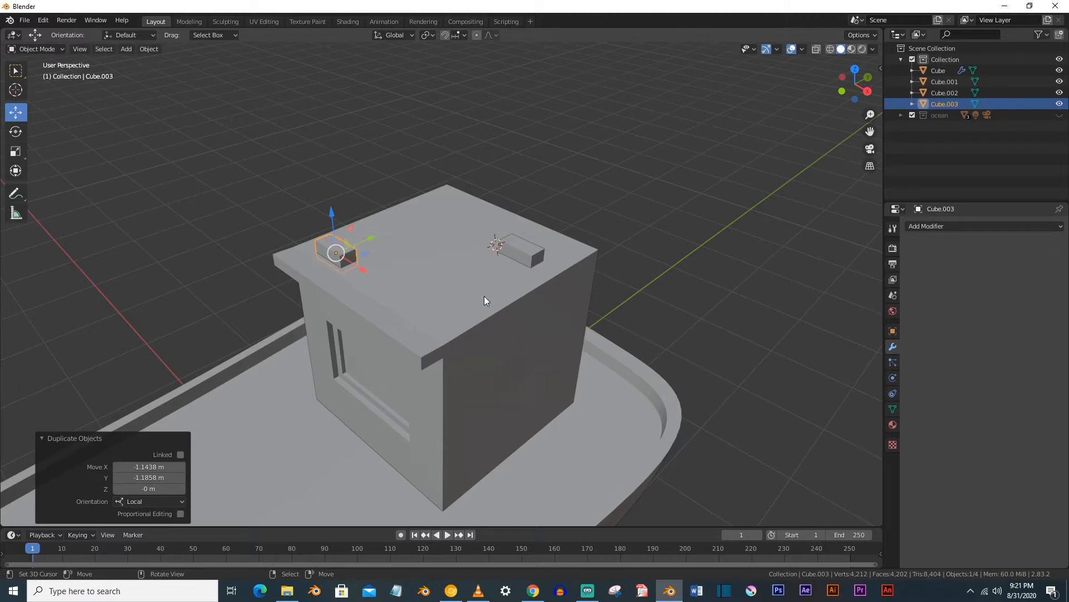
# Scale the duplicated roof block to 0.567 along X to make it shorter
pyautogui.press('s')
pyautogui.press('x')
pyautogui.click(422, 269)
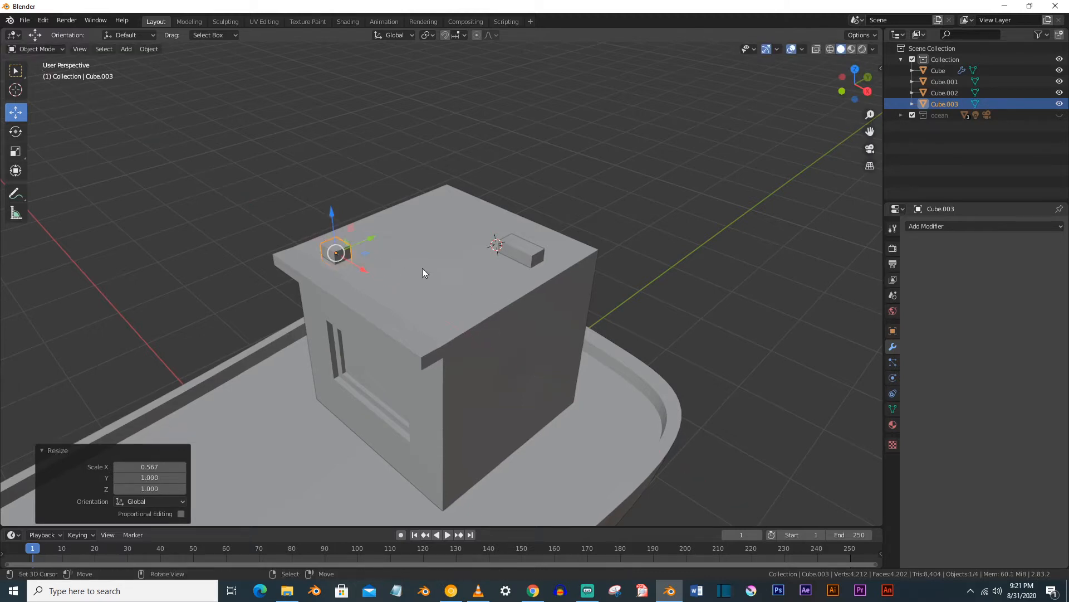
# Add a 32-vertex mesh cylinder at the 3D cursor on the cabin roof and scale it down to a small mast base
pyautogui.moveTo(466, 283); pyautogui.dragTo(431, 248, button='middle')
pyautogui.hotkey('shift', 'a')
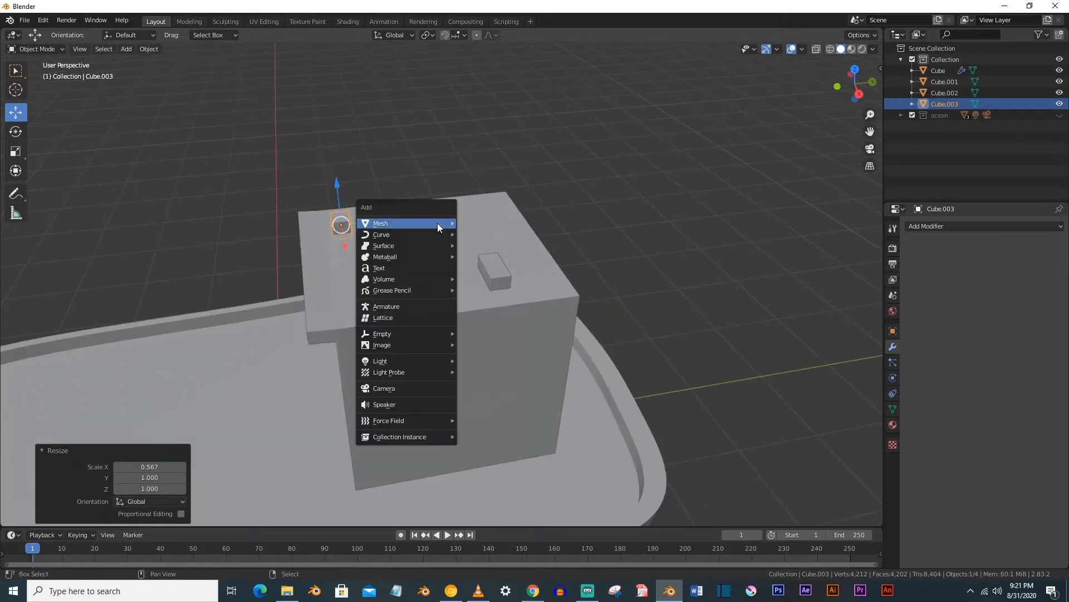
pyautogui.moveTo(437, 224)
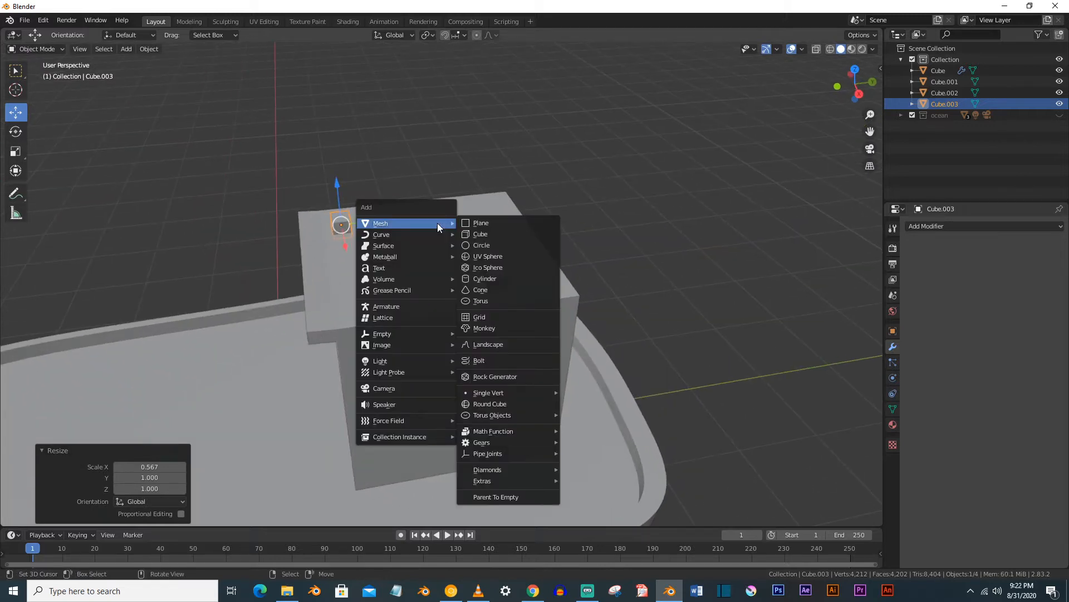
pyautogui.click(491, 284)
pyautogui.press('s')
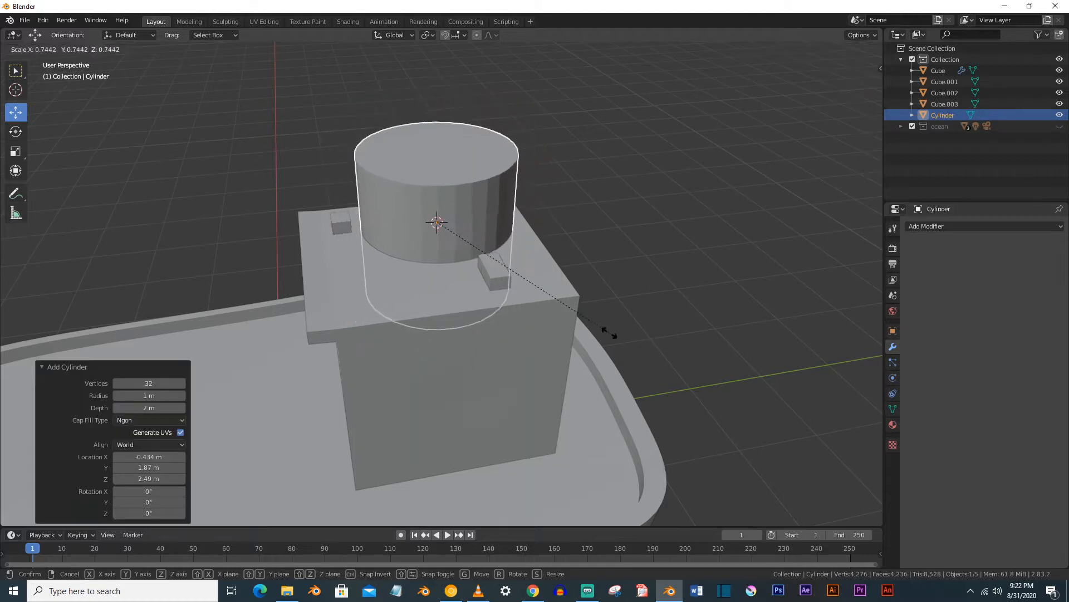
pyautogui.click(465, 251)
# Shrink the cylinder a bit more and position it on the cabin roof near the far edge, finishing with about 0.134 m along Y
pyautogui.moveTo(469, 211); pyautogui.dragTo(464, 233)
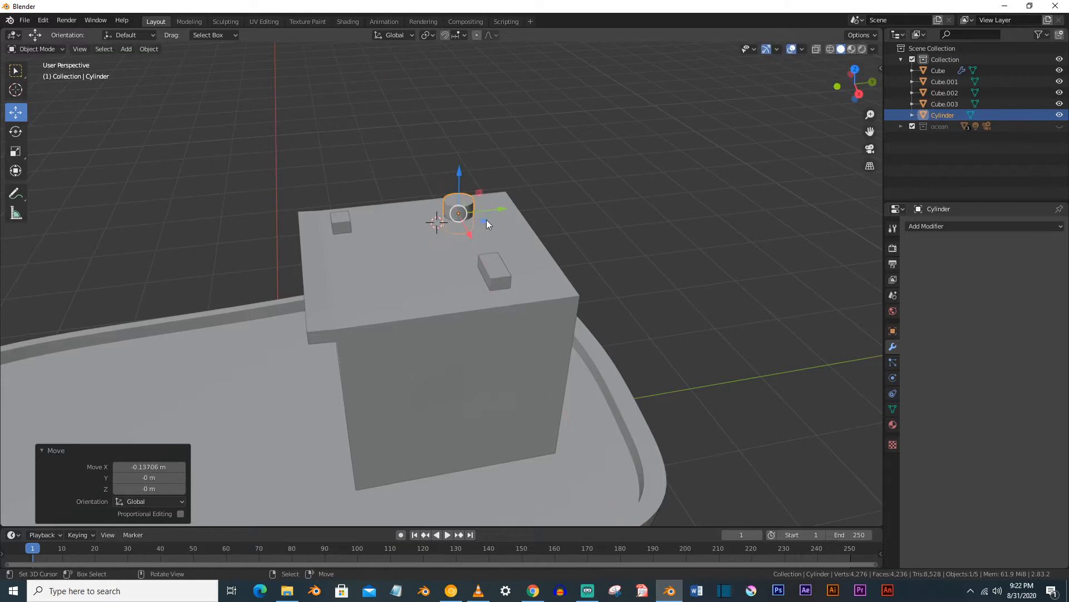
pyautogui.press('s')
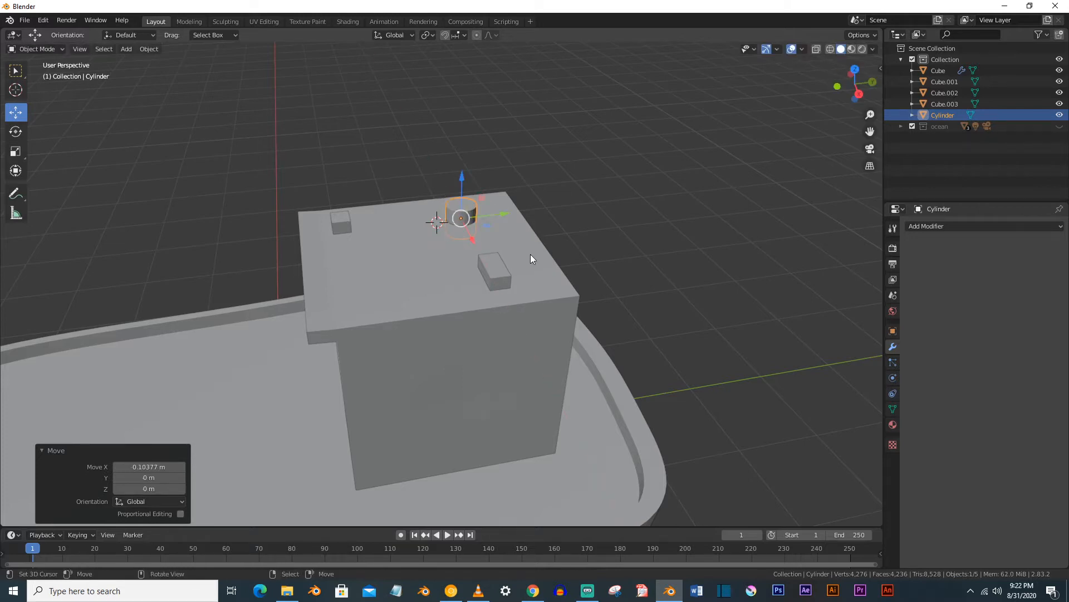
pyautogui.click(490, 234)
pyautogui.moveTo(466, 217); pyautogui.dragTo(459, 224)
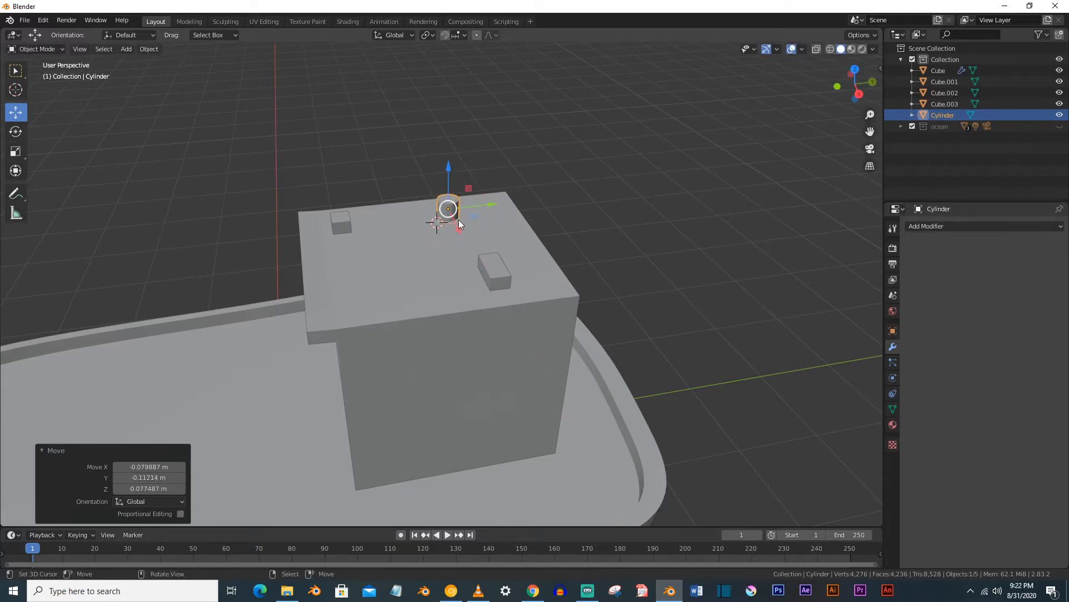
pyautogui.moveTo(451, 174); pyautogui.dragTo(493, 230)
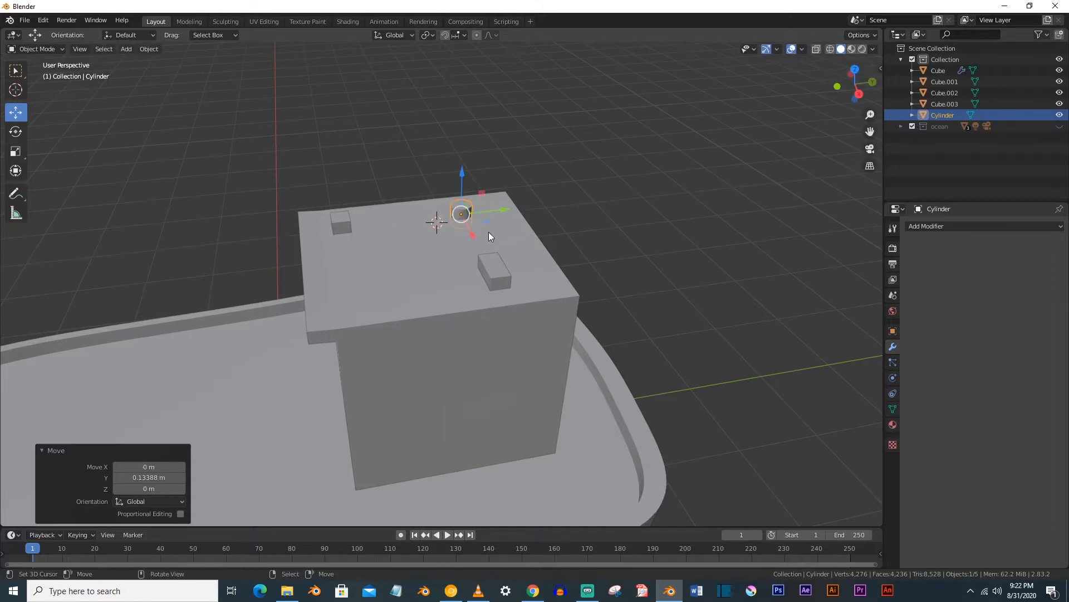
# Inset the small cylinder's top face and extrude it 1.368 m upward to form a tall pole
pyautogui.press('Tab')
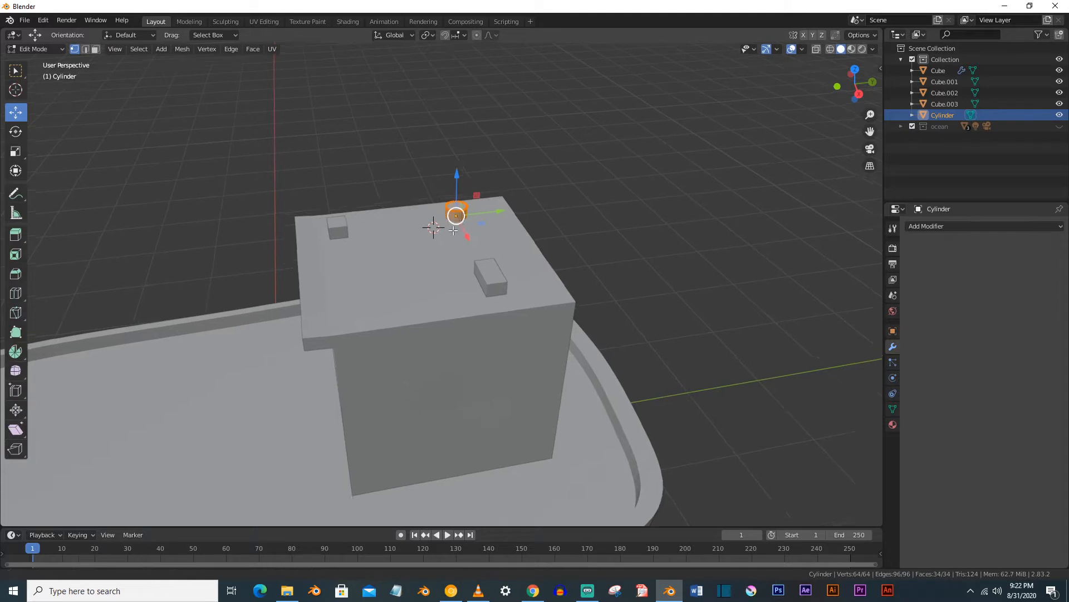
pyautogui.scroll(2, 425, 262)
pyautogui.scroll(1, 425, 262)
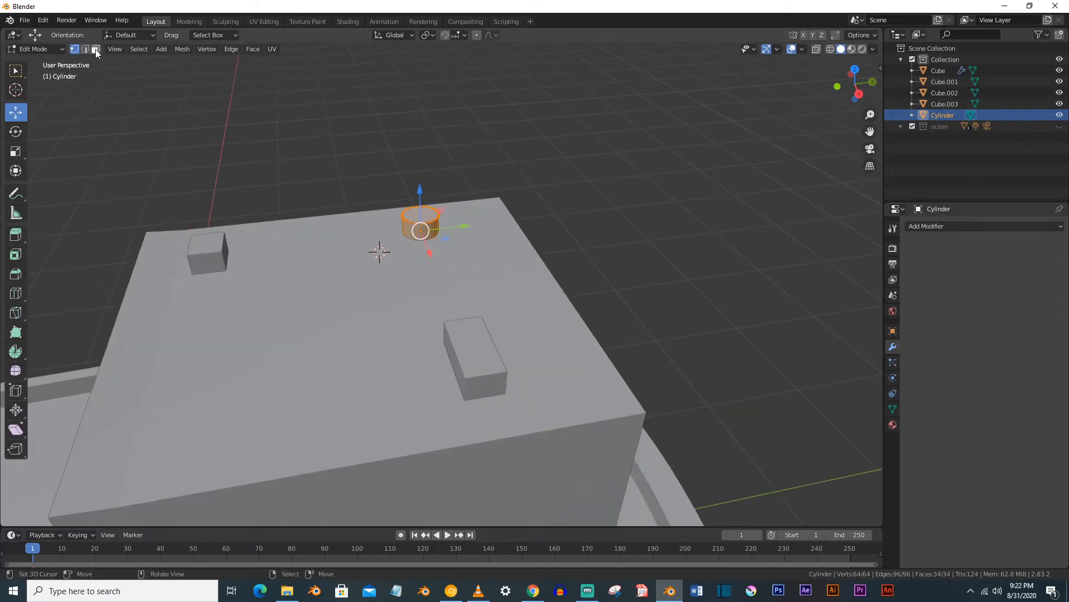
pyautogui.click(424, 216)
pyautogui.scroll(-2, 351, 234)
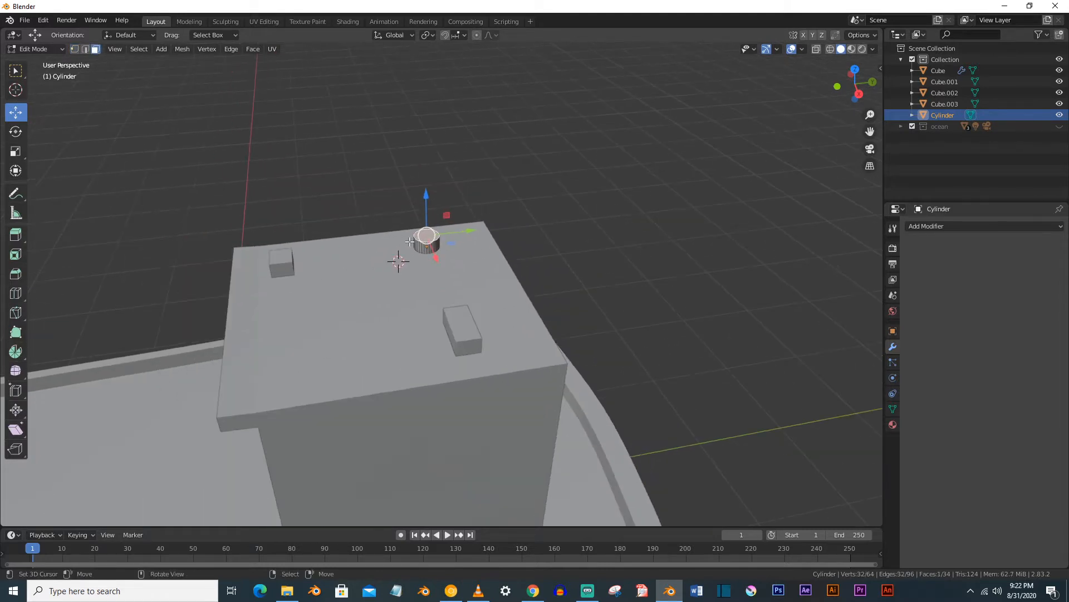
pyautogui.press('i')
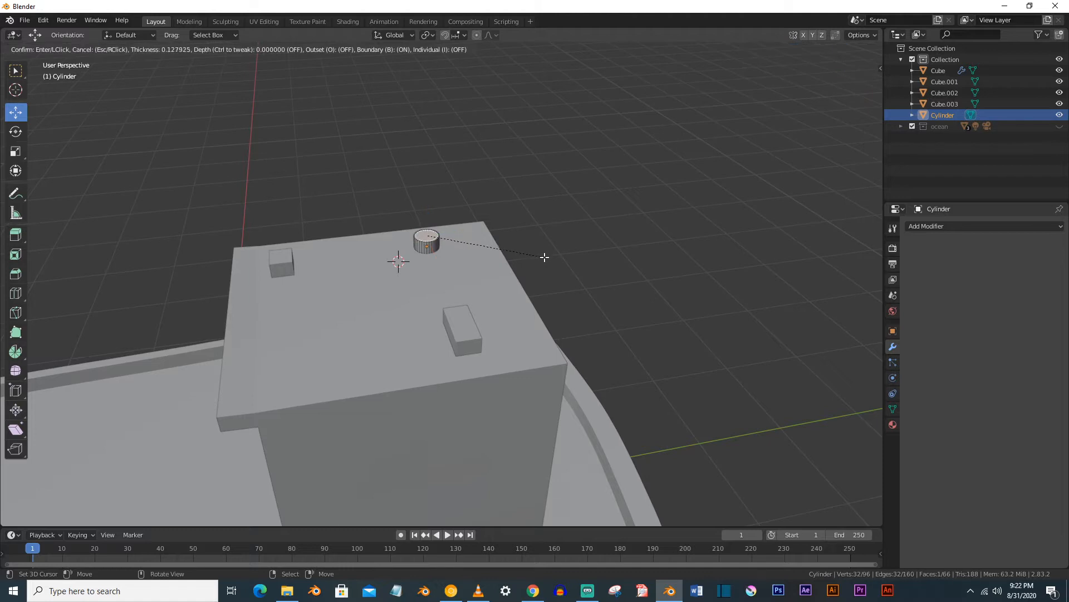
pyautogui.click(543, 255)
pyautogui.press('e')
pyautogui.click(533, 107)
pyautogui.scroll(-2, 526, 158)
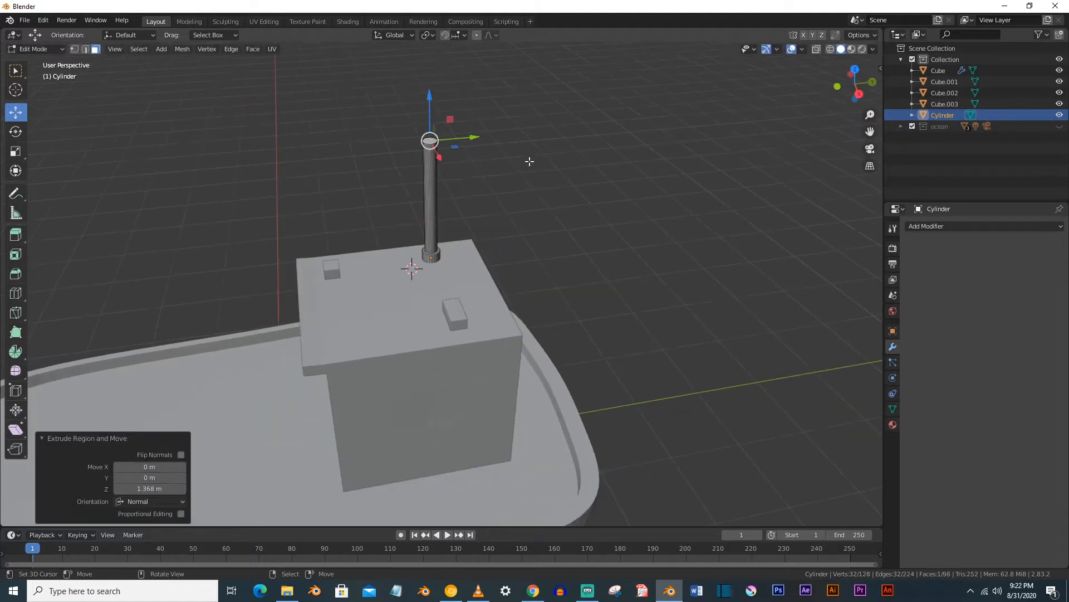
# Inset the pole's top face by 0.2423 m and extrude it about 0.48 m upward as a thinner tip
pyautogui.press('i')
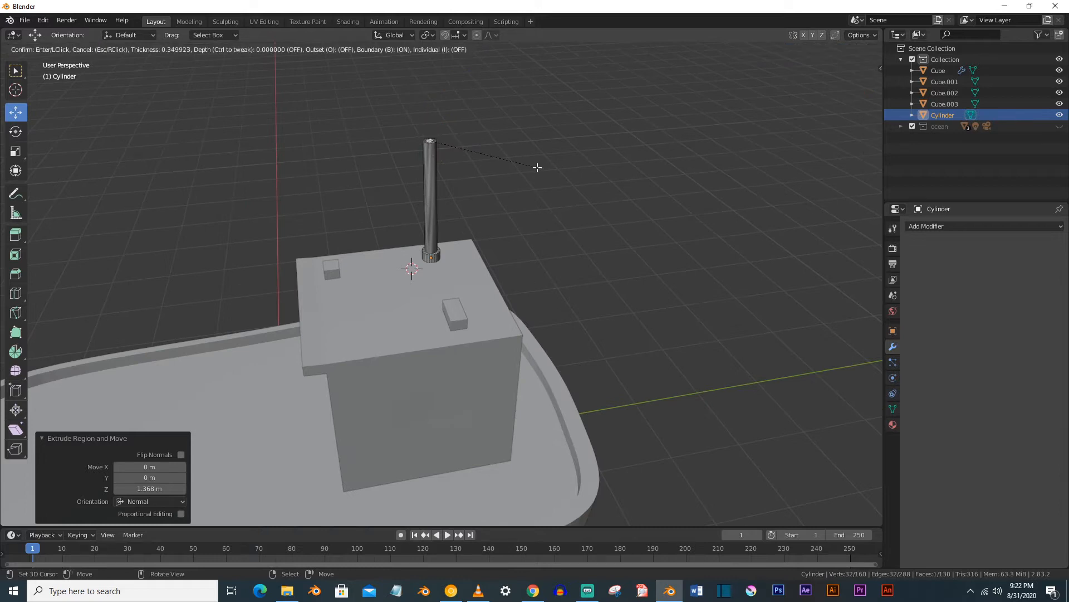
pyautogui.click(538, 167)
pyautogui.press('e')
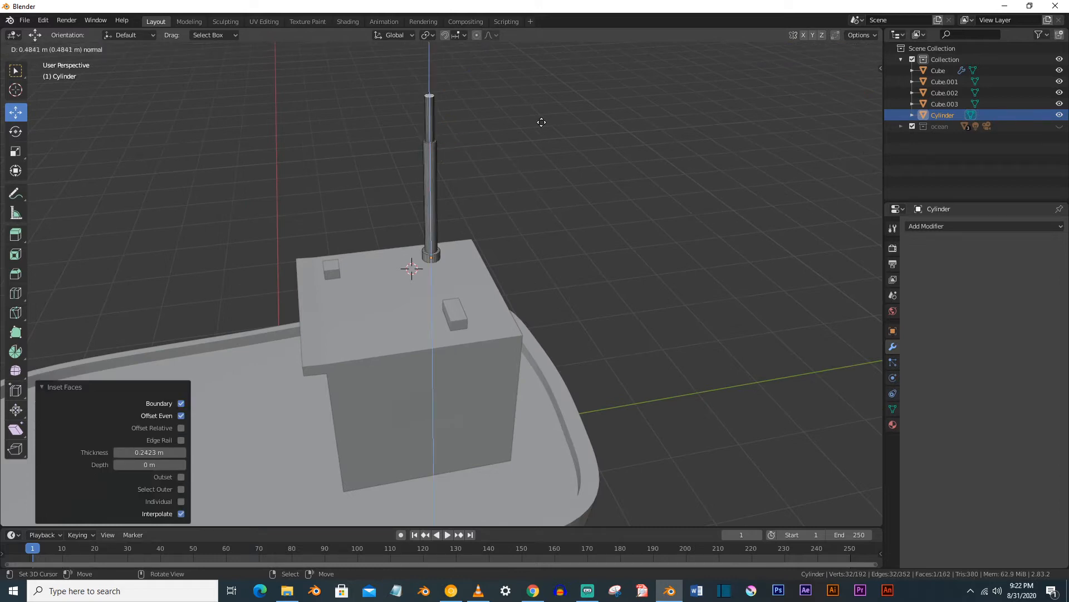
pyautogui.click(542, 121)
pyautogui.press('Tab')
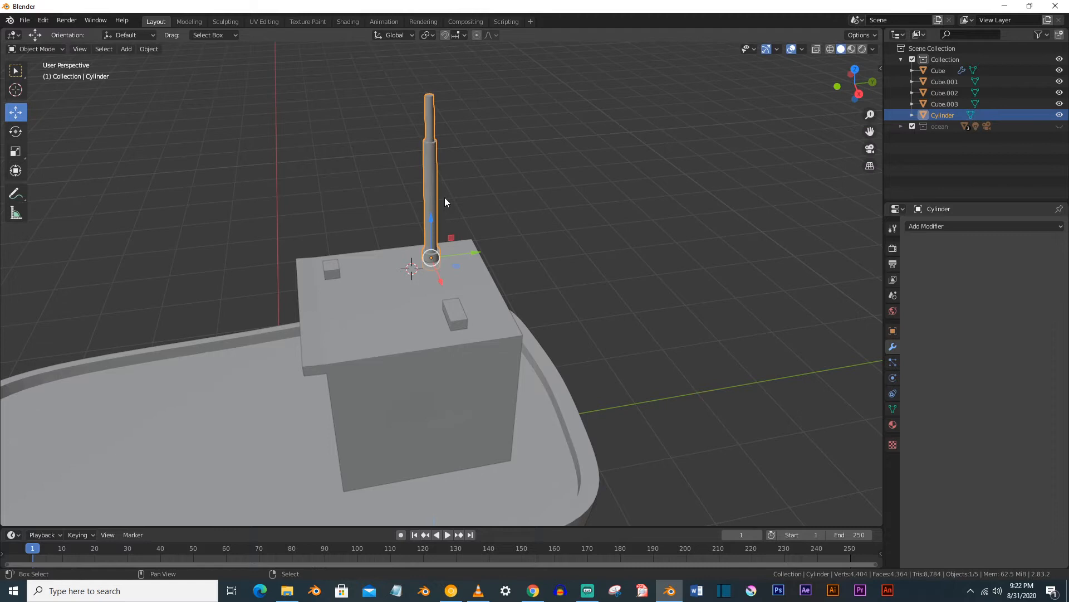
# Duplicate the mast, move the copy about 0.449 m in X and -0.25 m in Y at the same height, and scale it down
pyautogui.hotkey('shift', 'd')
pyautogui.hotkey('shift', 'z')
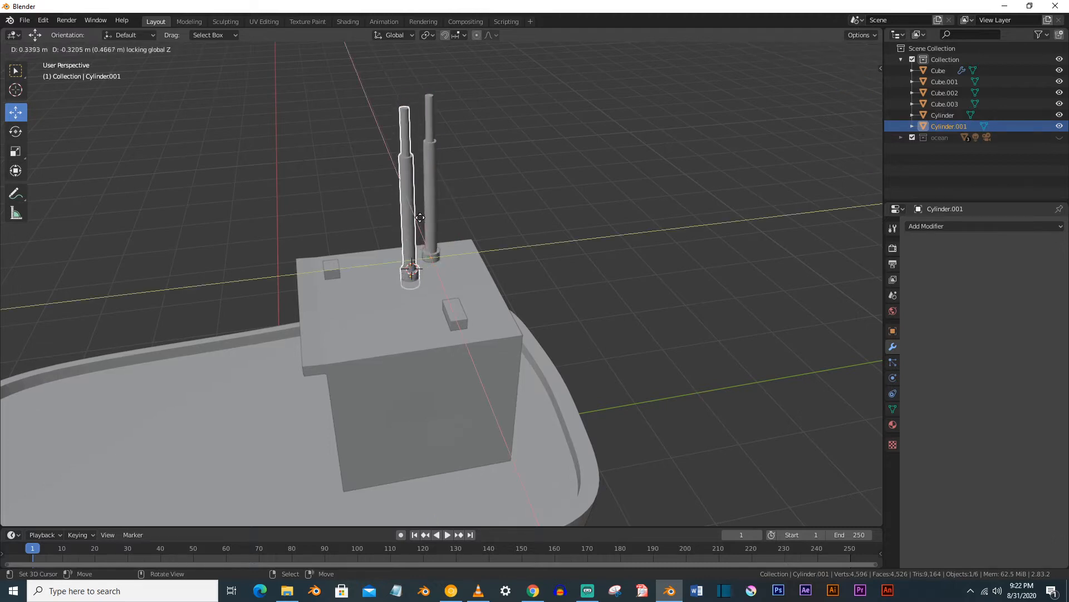
pyautogui.click(427, 221)
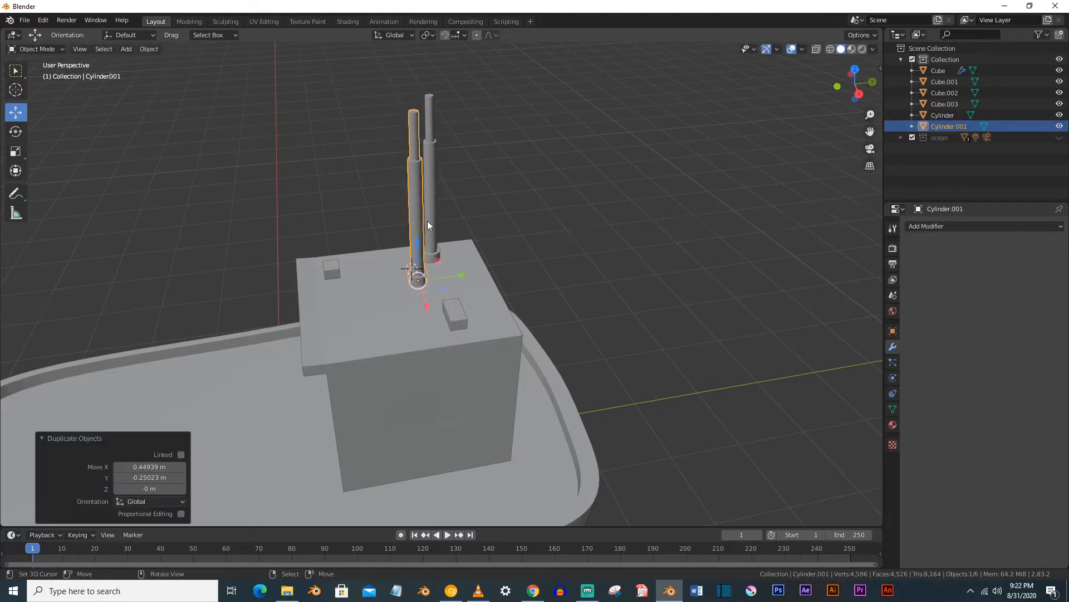
pyautogui.press('s')
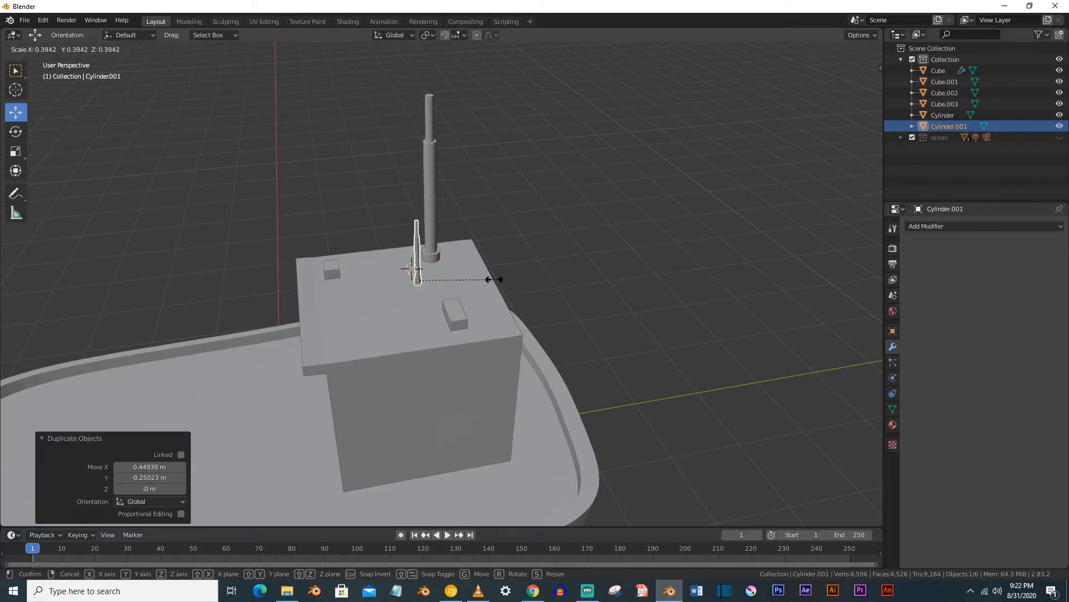
pyautogui.click(468, 280)
# Reposition the smaller mast along X and Y beside the tall one and scale it up by 1.353
pyautogui.press('g')
pyautogui.press('x')
pyautogui.click(443, 279)
pyautogui.press('g')
pyautogui.press('y')
pyautogui.click(459, 266)
pyautogui.press('s')
pyautogui.click(479, 270)
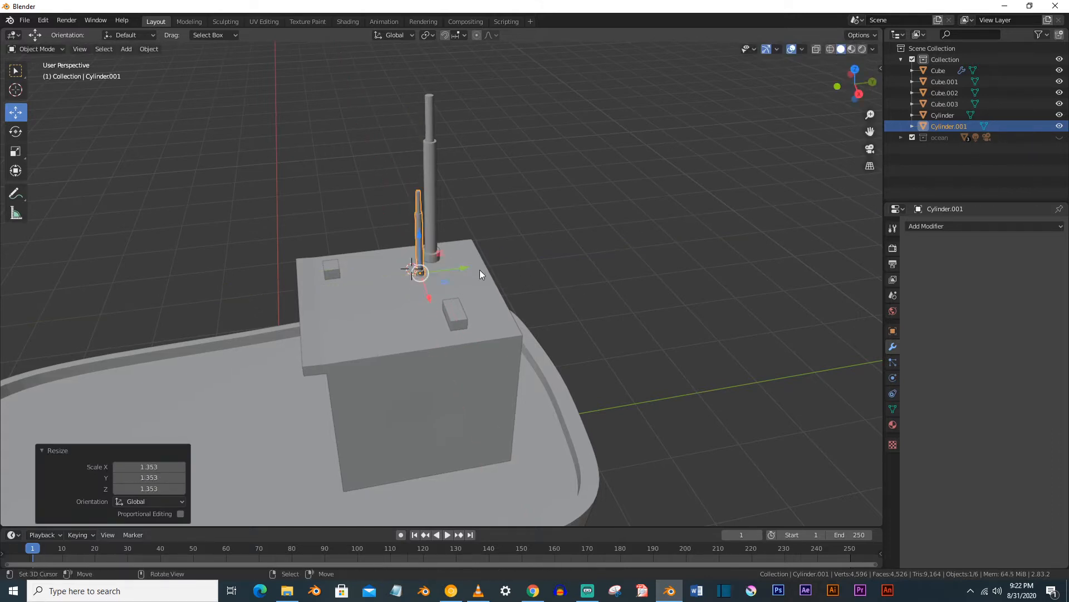
# Duplicate the smaller mast, move the copy about 0.103 m in X and 0.296 m in Y, and scale it down
pyautogui.hotkey('shift', 'd')
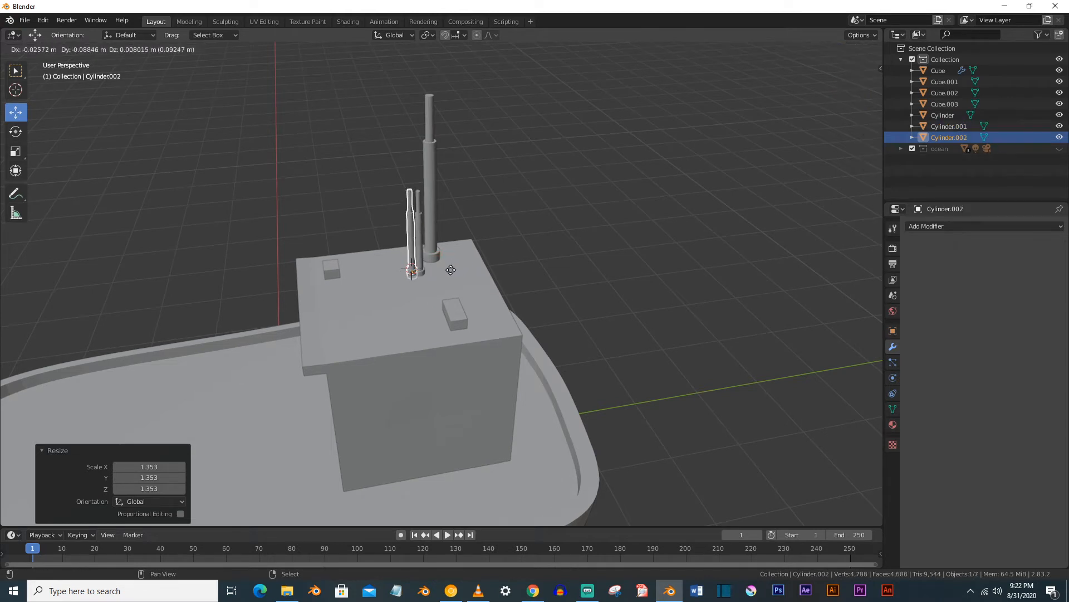
pyautogui.click(488, 275)
pyautogui.press('s')
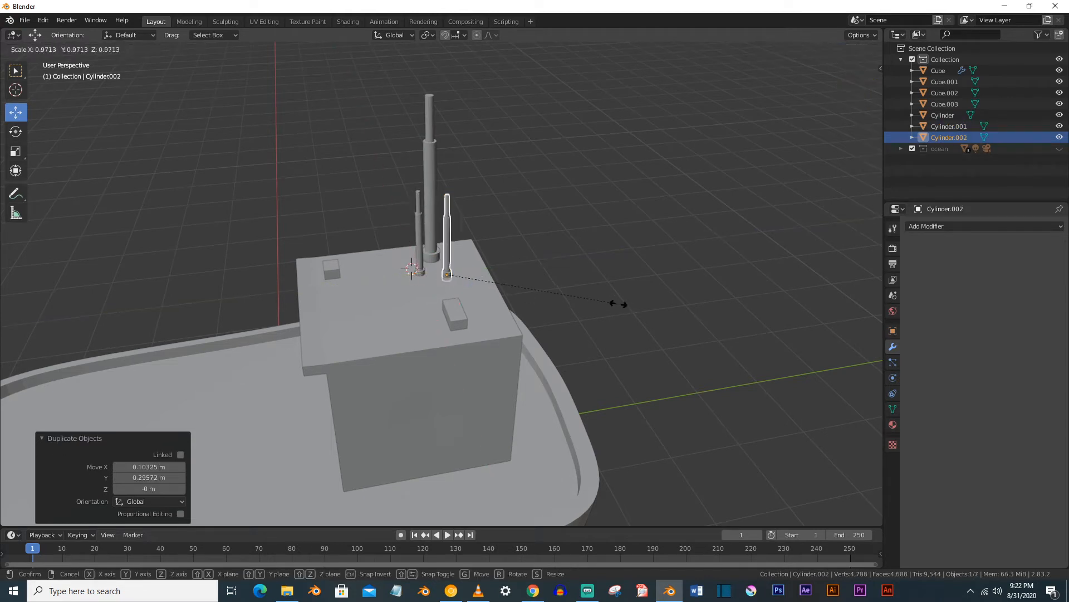
pyautogui.click(576, 301)
# Examine the three masts on the cabin roof up close and the whole boat from the side
pyautogui.moveTo(574, 299); pyautogui.dragTo(490, 235, button='middle')
pyautogui.scroll(3, 546, 279)
pyautogui.click(485, 236)
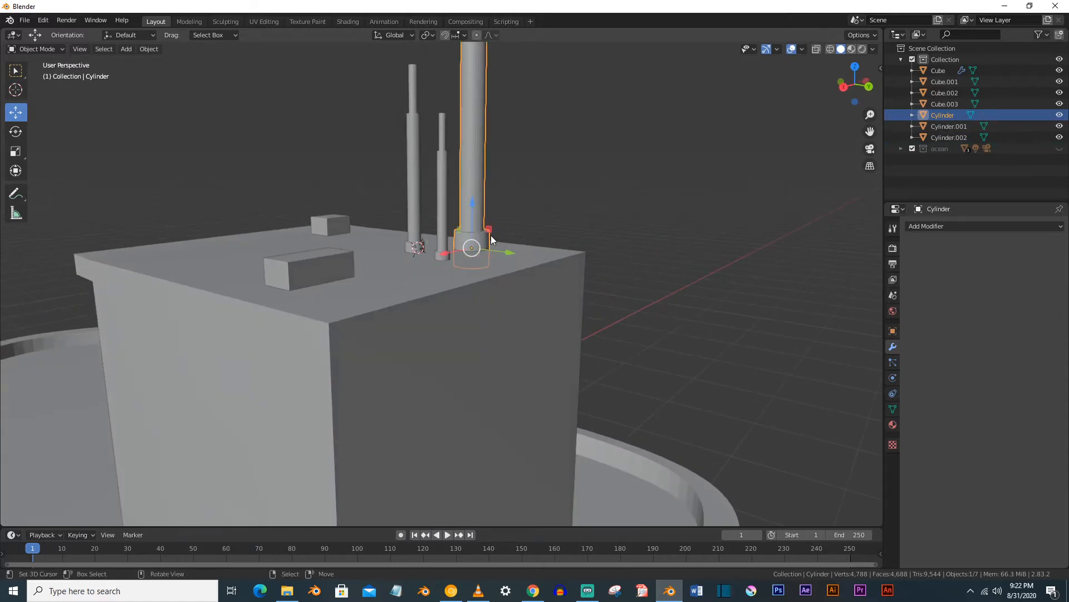
pyautogui.scroll(-2, 442, 267)
pyautogui.moveTo(419, 270); pyautogui.dragTo(445, 328, button='middle')
pyautogui.scroll(-2, 479, 287)
pyautogui.scroll(-2, 433, 310)
pyautogui.scroll(3, 445, 327)
pyautogui.scroll(-2, 445, 328)
pyautogui.moveTo(446, 328)
pyautogui.keyDown('alt'); pyautogui.mouseDown()
pyautogui.moveTo(456, 328)
pyautogui.moveTo(446, 322)
pyautogui.mouseUp(); pyautogui.keyUp('alt')
pyautogui.scroll(-2, 447, 322)
pyautogui.moveTo(446, 327); pyautogui.dragTo(453, 298, button='middle')
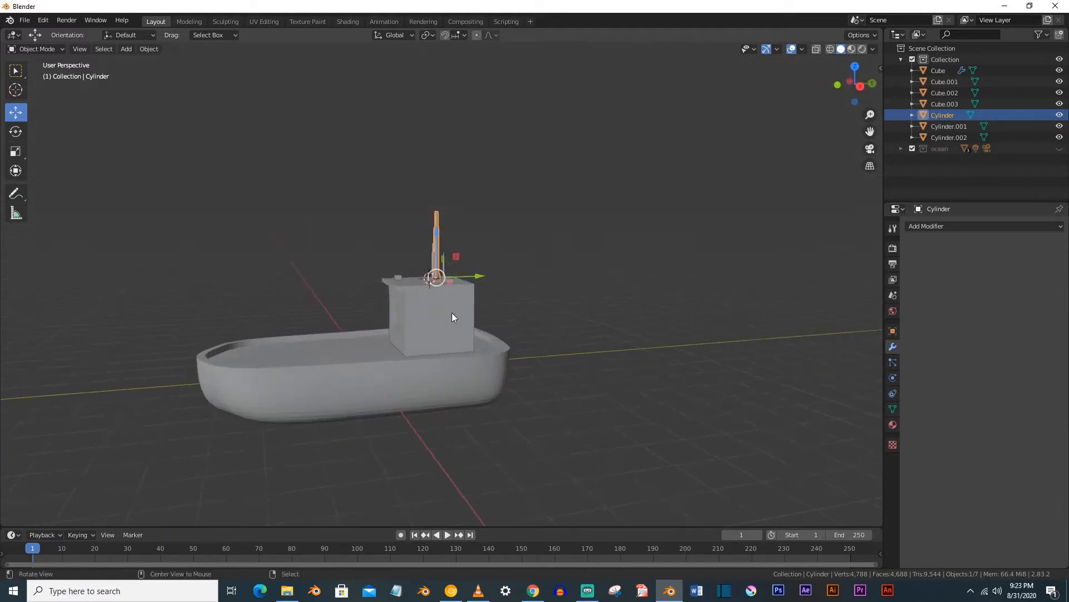
# Add a mesh torus at the 3D cursor with 8 major segments and 8 minor segments
pyautogui.hotkey('shift', 'a')
pyautogui.moveTo(380, 352)
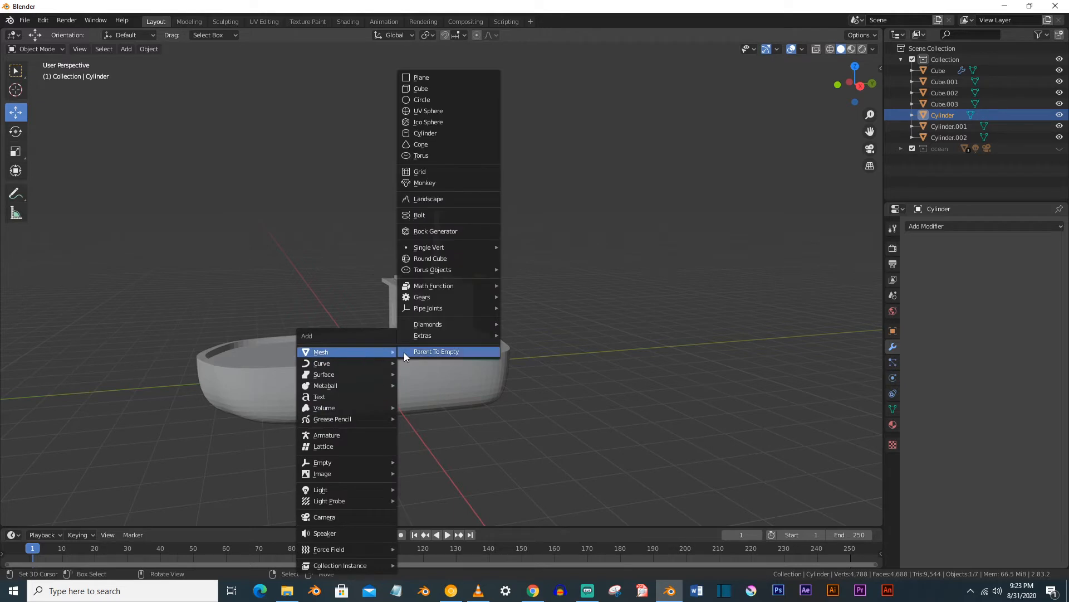
pyautogui.click(434, 157)
pyautogui.scroll(2, 406, 256)
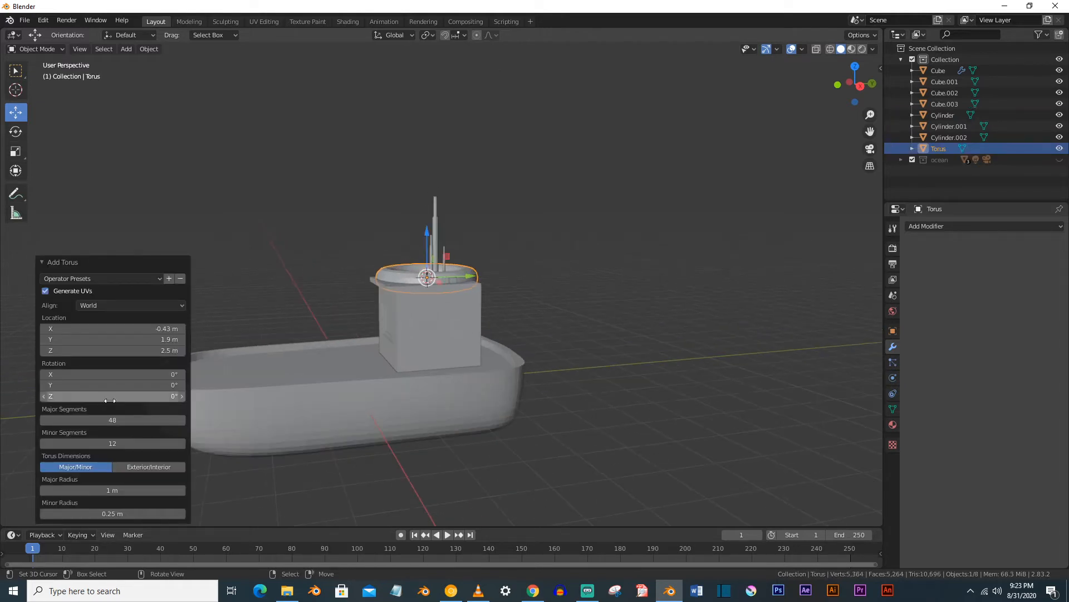
pyautogui.click(112, 419)
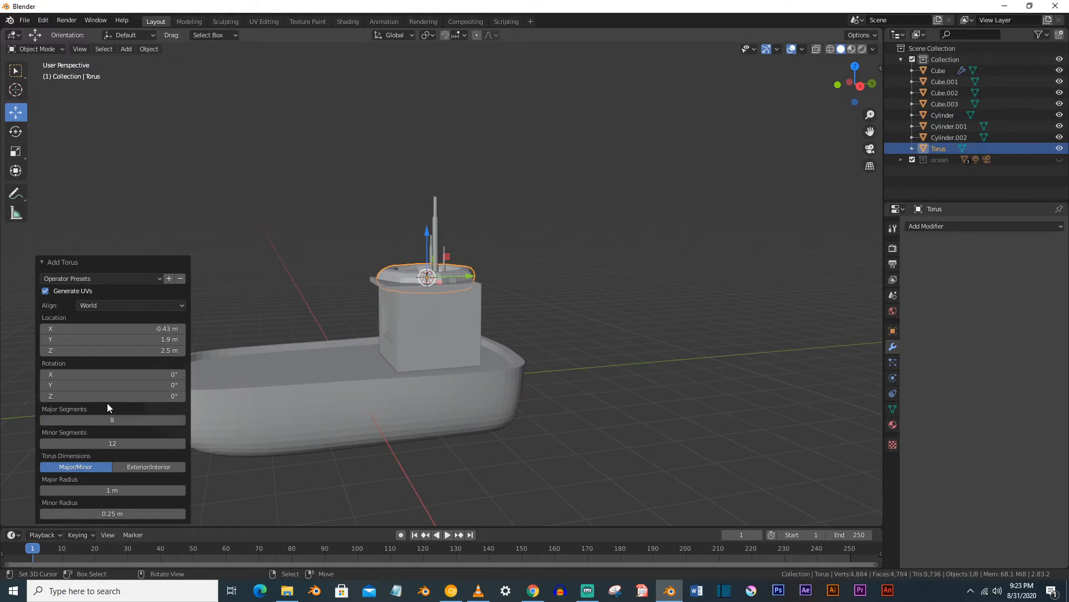
pyautogui.press('Tab')
pyautogui.write('8')
pyautogui.press('Return')
# Move the torus about 4.089 m along X beside the boat, scale it to 0.396, and shift it about -0.83 m along Y
pyautogui.moveTo(427, 291); pyautogui.dragTo(440, 350, button='middle')
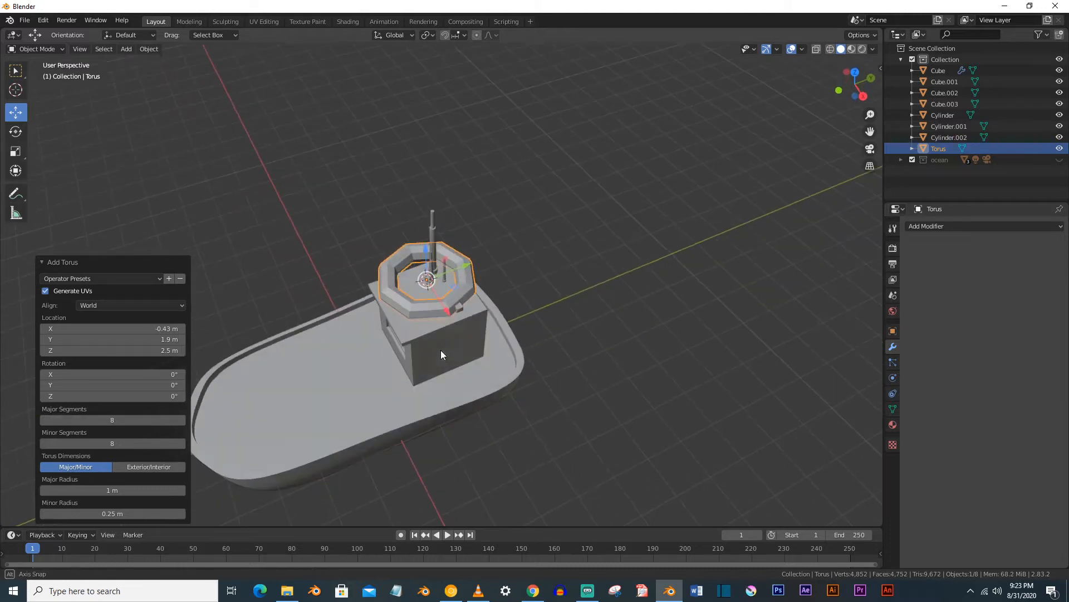
pyautogui.moveTo(440, 309); pyautogui.dragTo(660, 426)
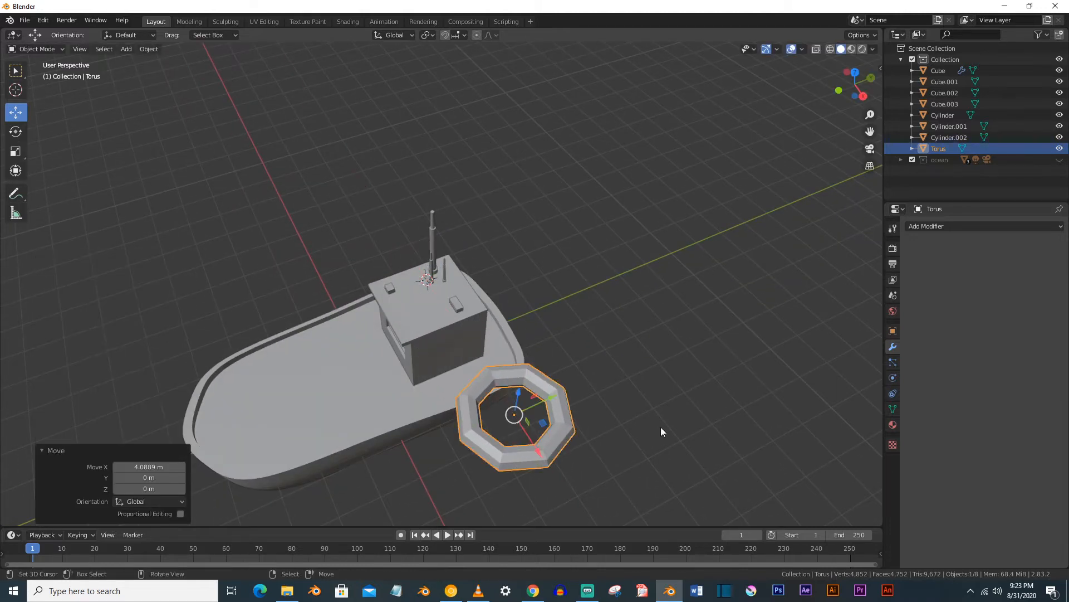
pyautogui.press('s')
pyautogui.click(550, 443)
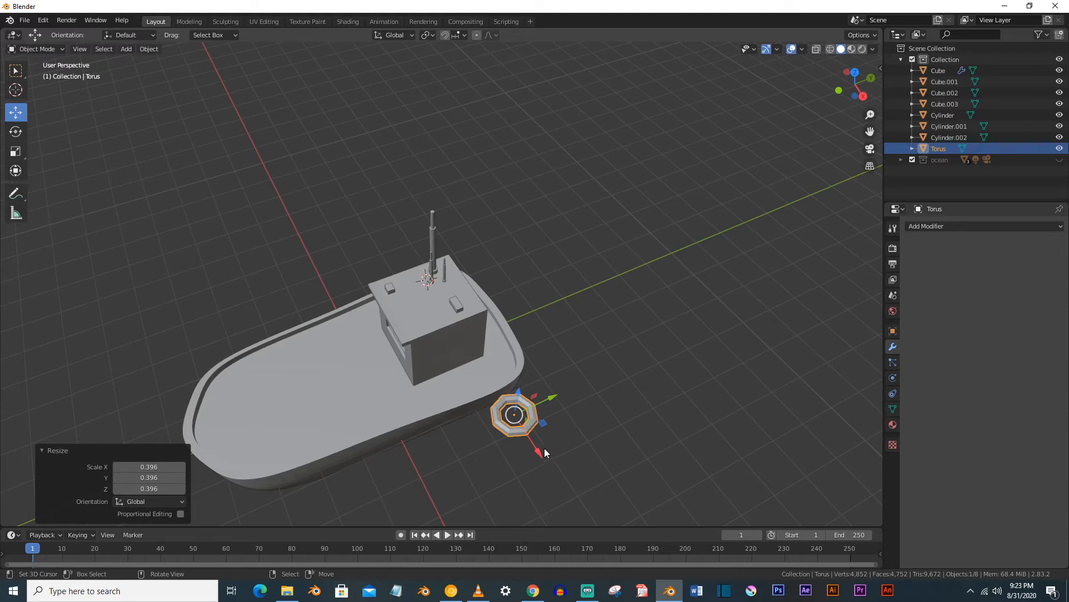
pyautogui.moveTo(555, 398); pyautogui.dragTo(520, 415)
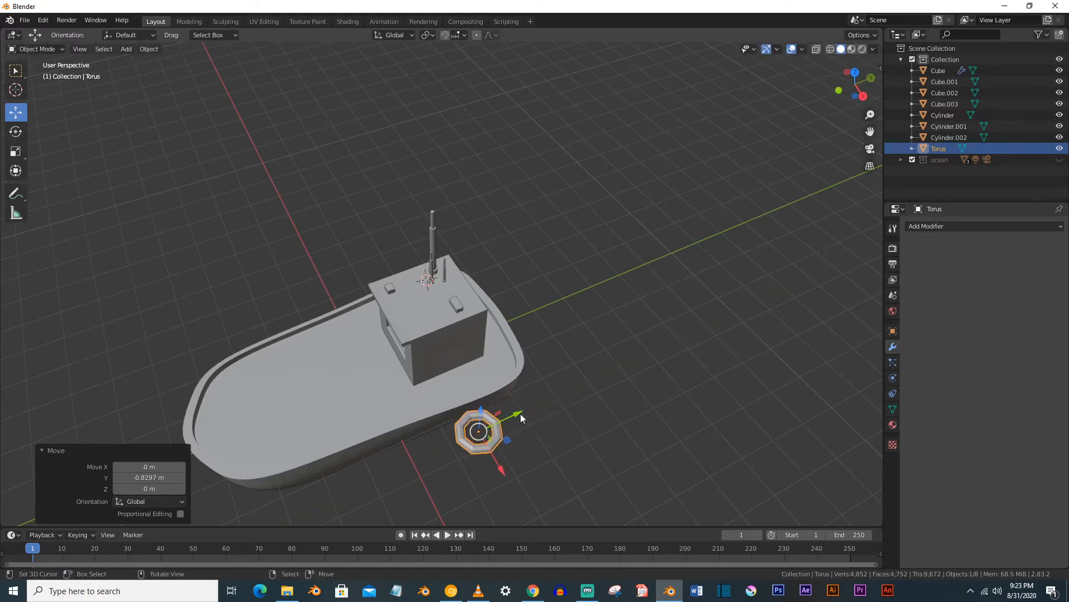
# Rotate the torus 90° about the global Y axis so that it stands upright
pyautogui.press('r')
pyautogui.press('x')
pyautogui.press('9')
pyautogui.press('0')
pyautogui.press('BackSpace')
pyautogui.press('BackSpace')
pyautogui.press('y')
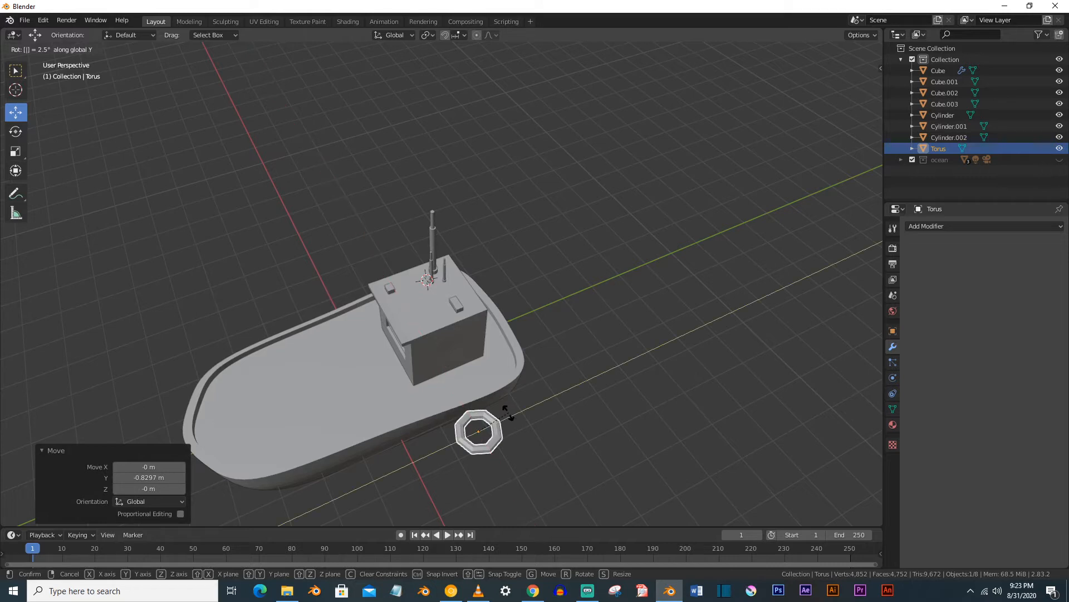
pyautogui.press('9')
pyautogui.press('0')
pyautogui.press('Return')
# Shift the torus about -0.253 m in X, lower it to the hull's side, and move it about 0.416 m in X
pyautogui.moveTo(498, 470); pyautogui.dragTo(485, 460)
pyautogui.moveTo(486, 460); pyautogui.dragTo(462, 404, button='middle')
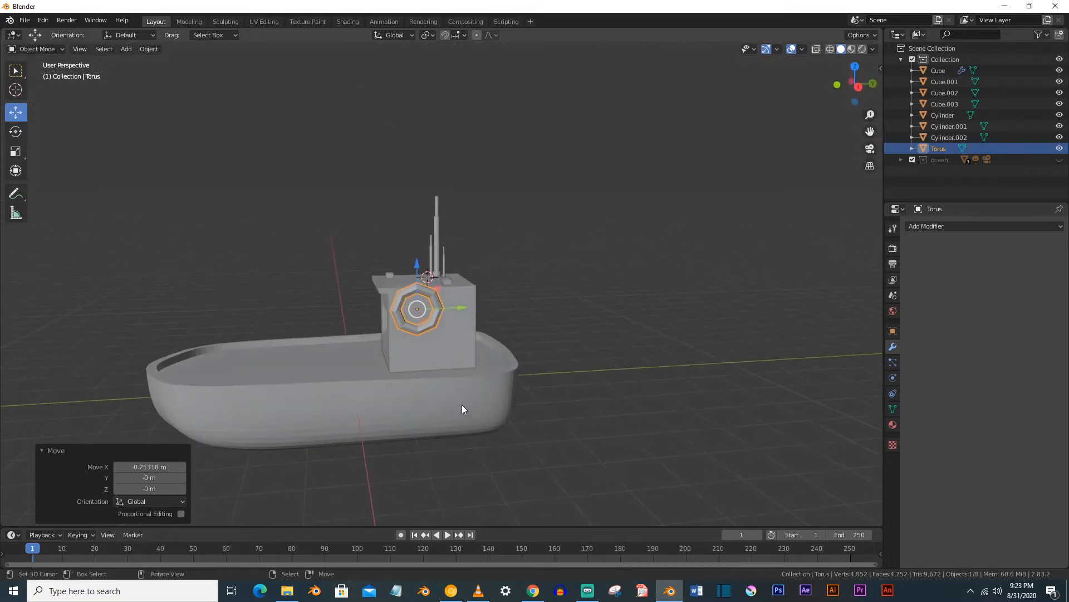
pyautogui.moveTo(417, 264); pyautogui.dragTo(417, 351)
pyautogui.moveTo(424, 356); pyautogui.dragTo(501, 384, button='middle')
pyautogui.moveTo(559, 447); pyautogui.dragTo(533, 437)
# Tilt the torus 12.2° about the global Y axis to follow the slope of the hull
pyautogui.press('r')
pyautogui.press('y')
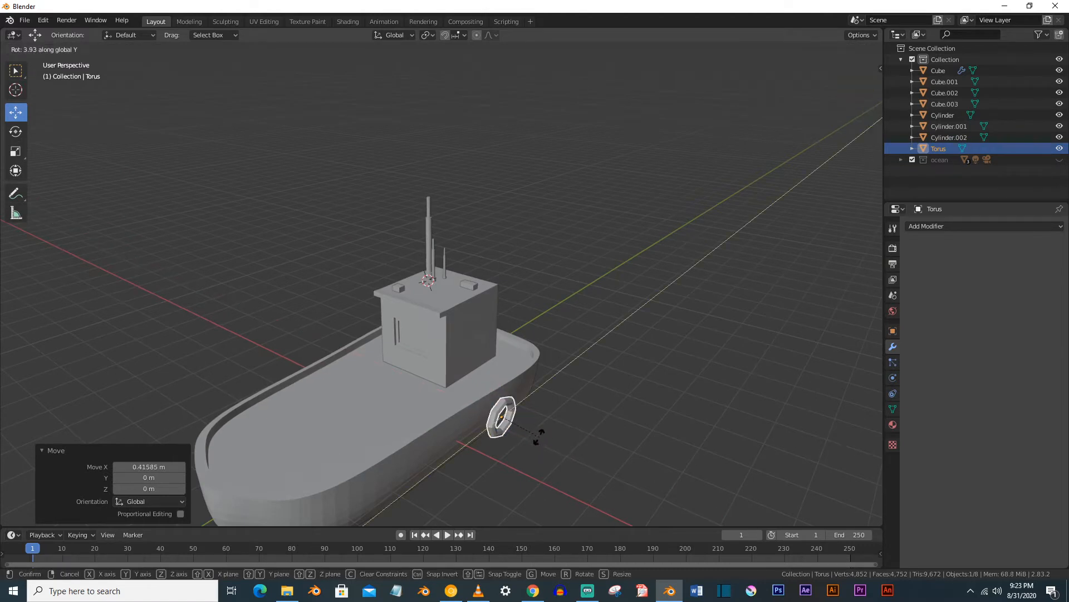
pyautogui.click(533, 449)
pyautogui.moveTo(522, 444); pyautogui.dragTo(465, 423, button='middle')
pyautogui.keyDown('shift'); pyautogui.moveTo(367, 421); pyautogui.dragTo(526, 453, button='middle'); pyautogui.keyUp('shift')
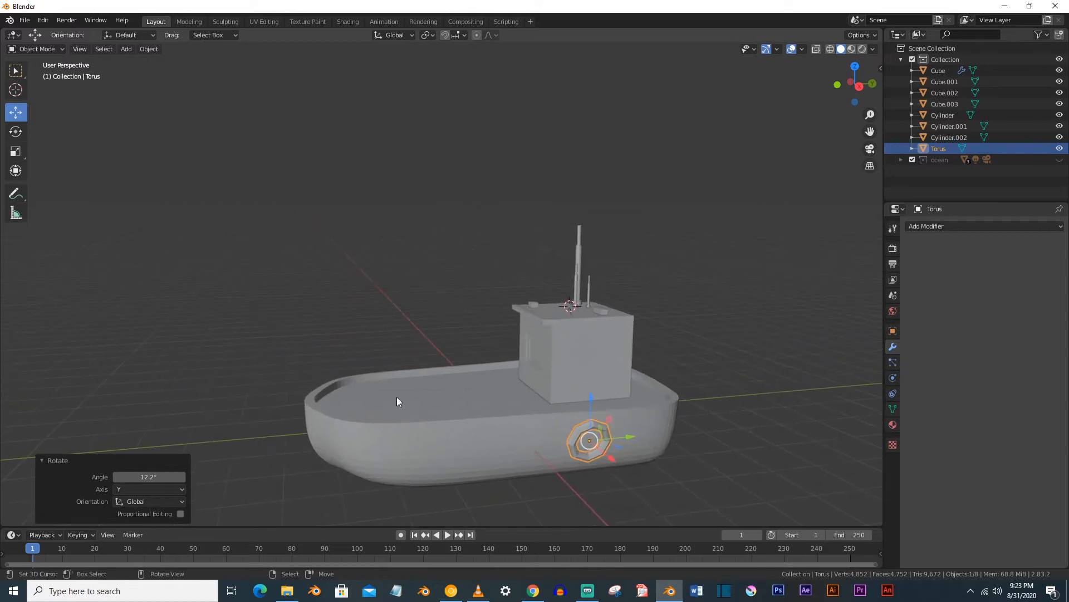
# Add a cylinder mesh at the 3D cursor on the boat's foredeck
pyautogui.moveTo(362, 404); pyautogui.dragTo(363, 418, button='middle')
pyautogui.scroll(2, 363, 418)
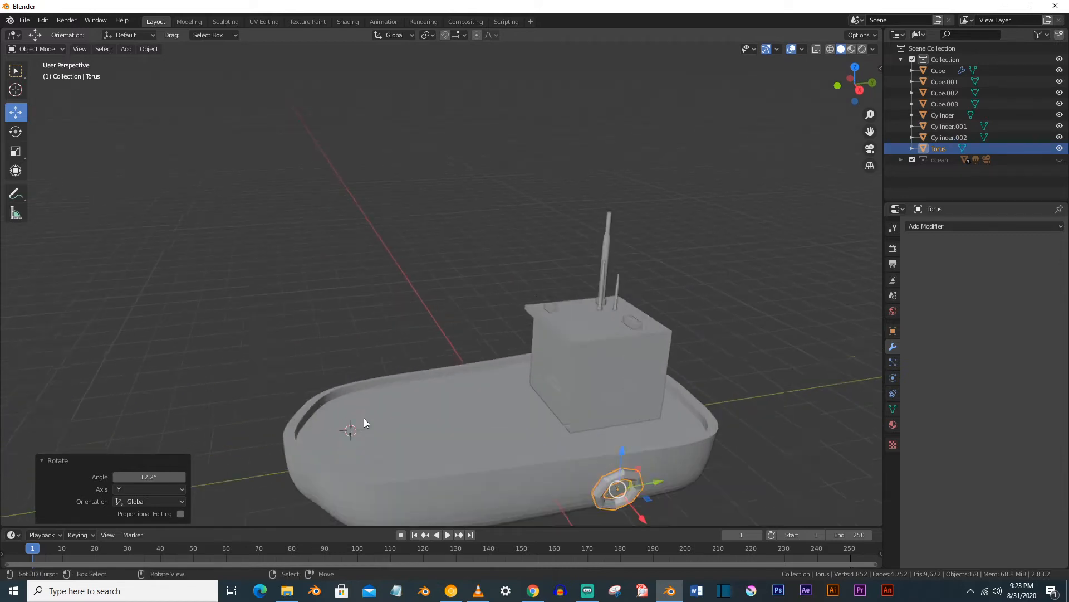
pyautogui.hotkey('shift', 'a')
pyautogui.moveTo(345, 352)
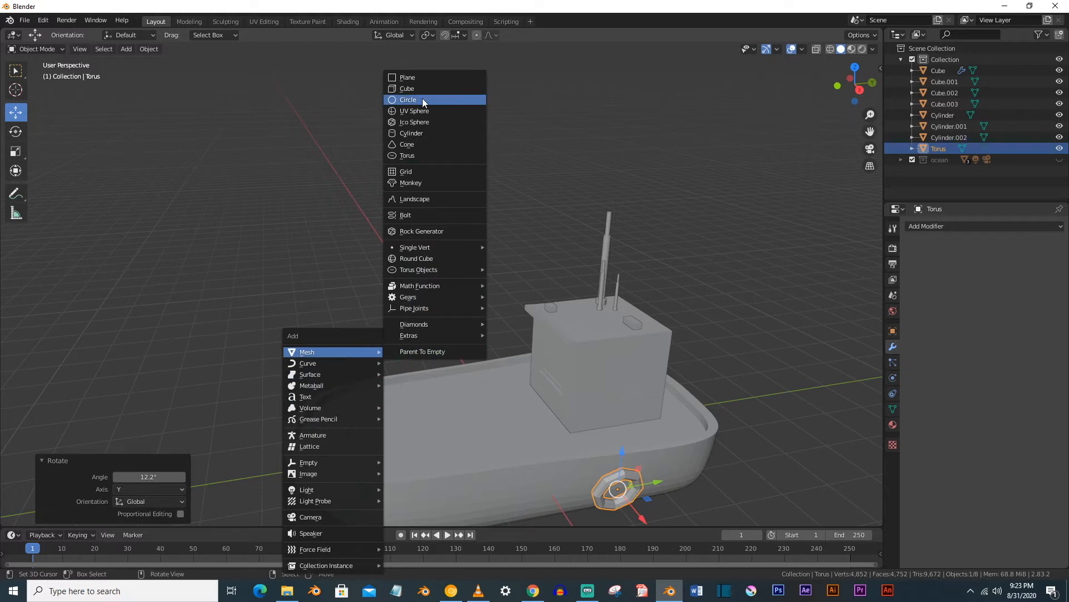
pyautogui.click(436, 133)
pyautogui.scroll(-1, 401, 358)
pyautogui.scroll(-1, 400, 358)
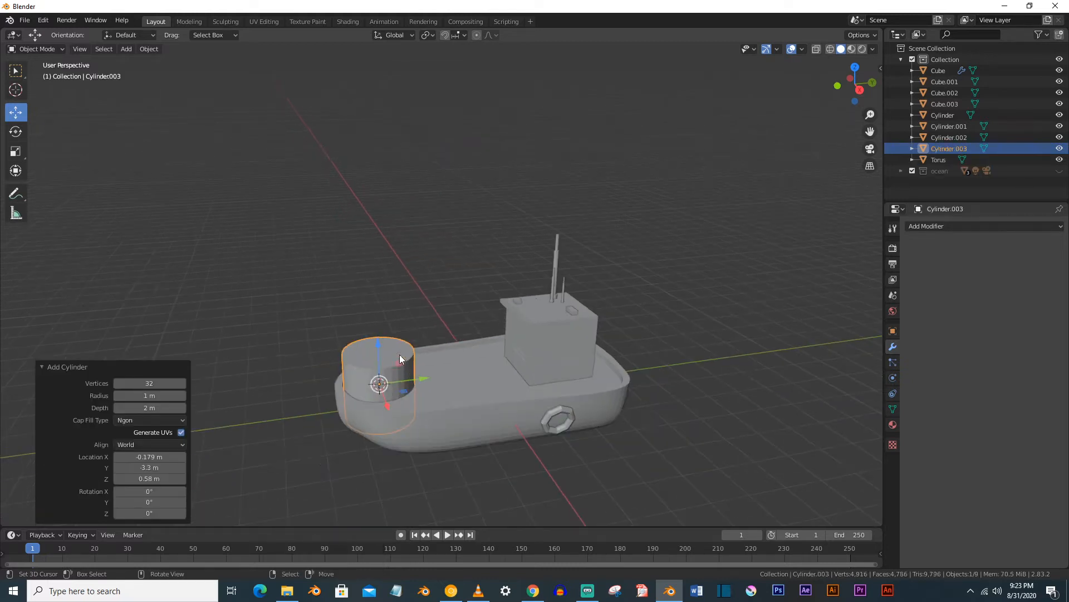
# Move the cylinder about -0.504 m along X, scale it down to a small mast base, and centre it on the foredeck
pyautogui.press('g')
pyautogui.press('x')
pyautogui.click(378, 393)
pyautogui.press('s')
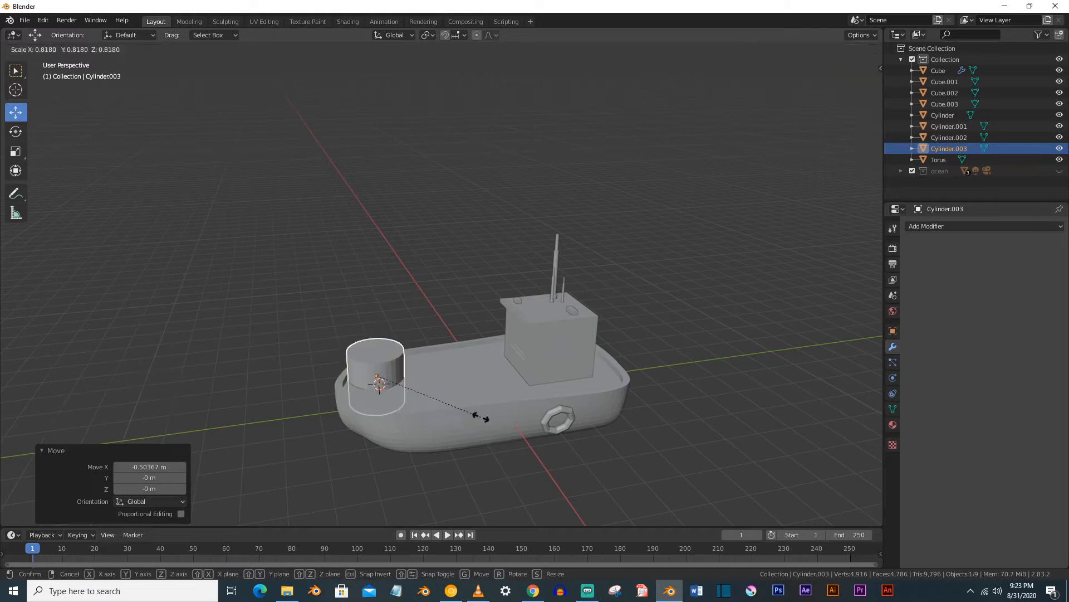
pyautogui.click(396, 399)
pyautogui.press('g')
pyautogui.press('x')
pyautogui.click(440, 419)
pyautogui.press('s')
pyautogui.click(422, 414)
pyautogui.moveTo(388, 399); pyautogui.dragTo(390, 403)
pyautogui.scroll(2, 394, 405)
pyautogui.scroll(-1, 393, 405)
# Inset the cylinder's top face by about 0.346 m and extrude it about 2.025 m upward as the lower mast section
pyautogui.press('Tab')
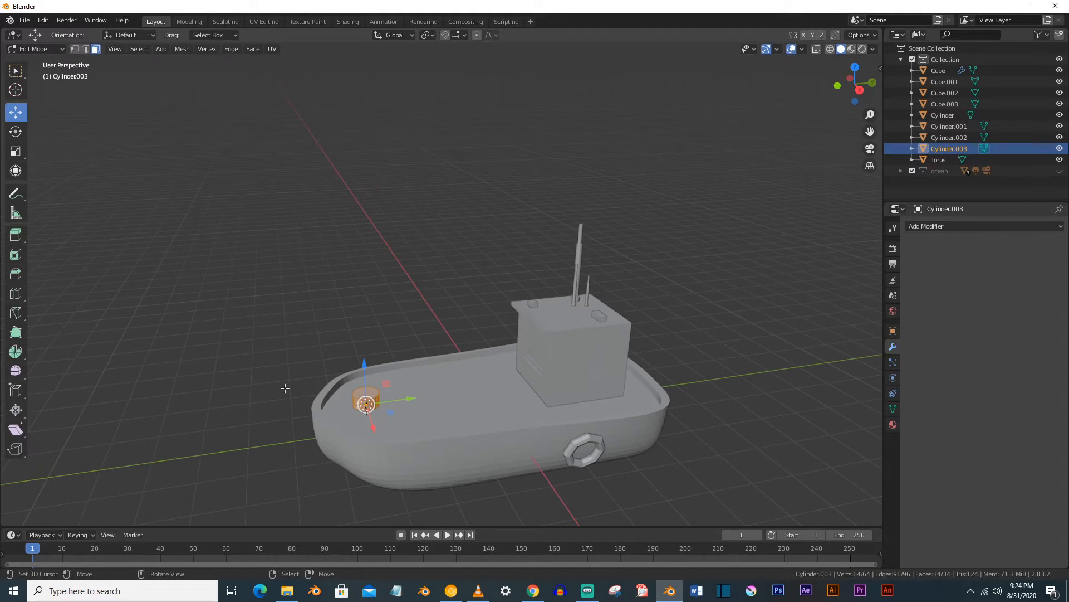
pyautogui.click(369, 392)
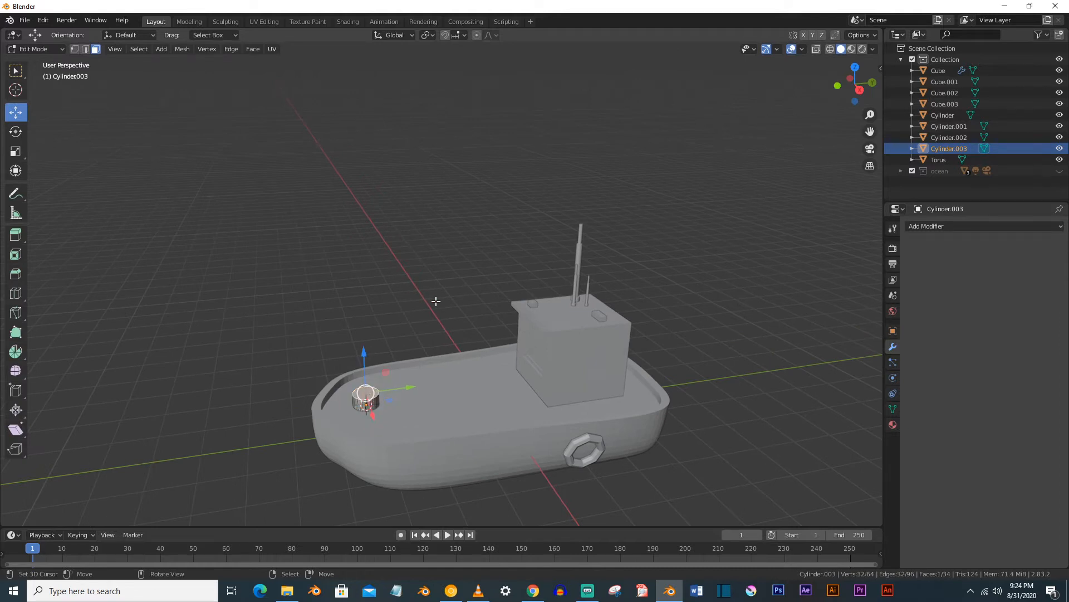
pyautogui.press('i')
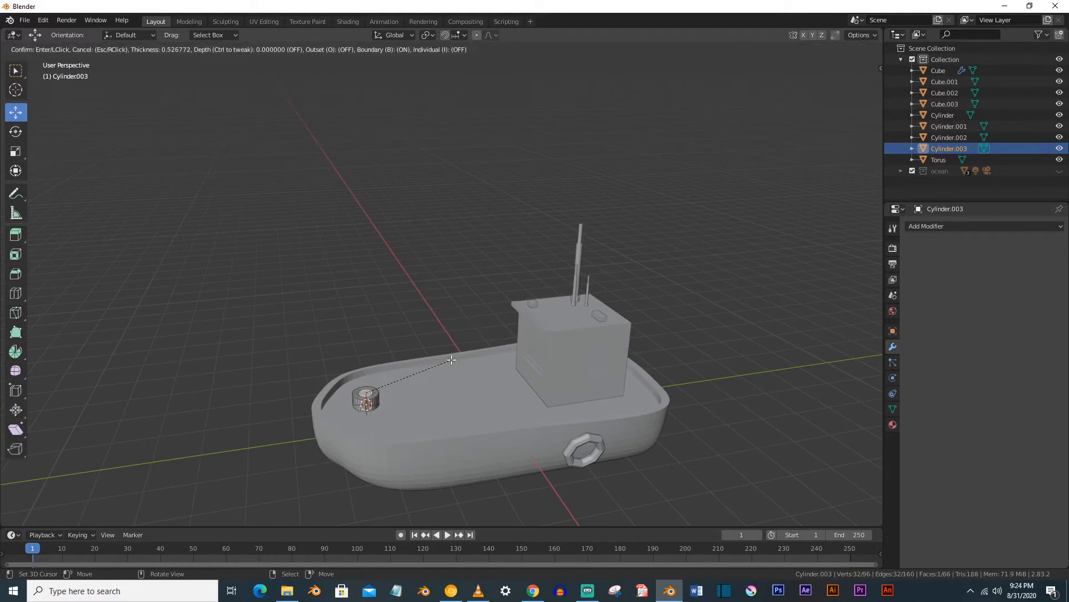
pyautogui.click(456, 363)
pyautogui.press('e')
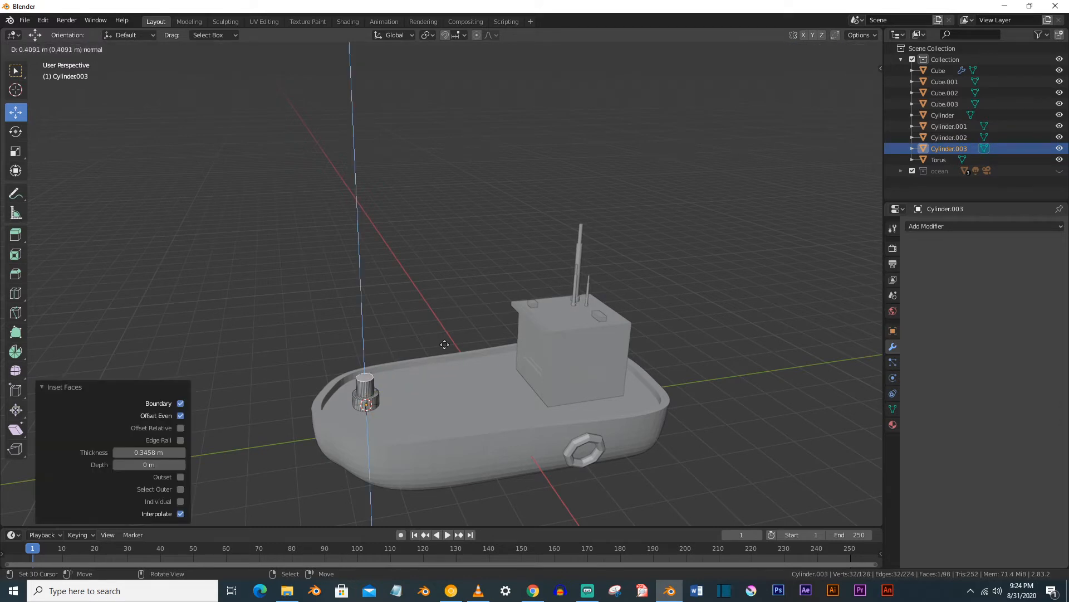
pyautogui.click(456, 282)
# Inset the mast's top face slightly and extrude it about 1.358 m upward as a thinner section
pyautogui.press('i')
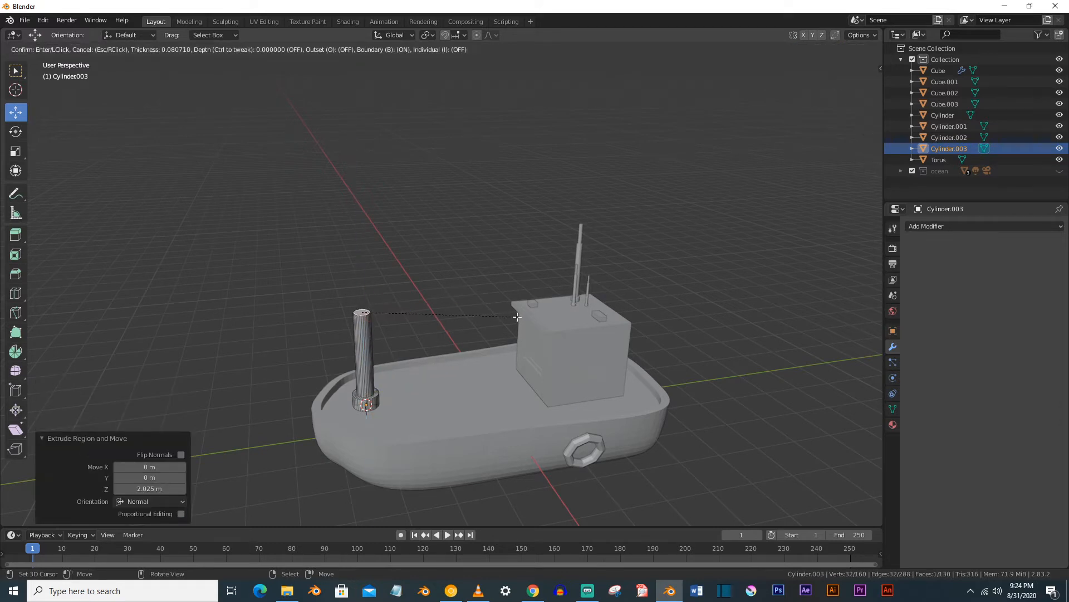
pyautogui.click(515, 316)
pyautogui.press('e')
pyautogui.click(507, 258)
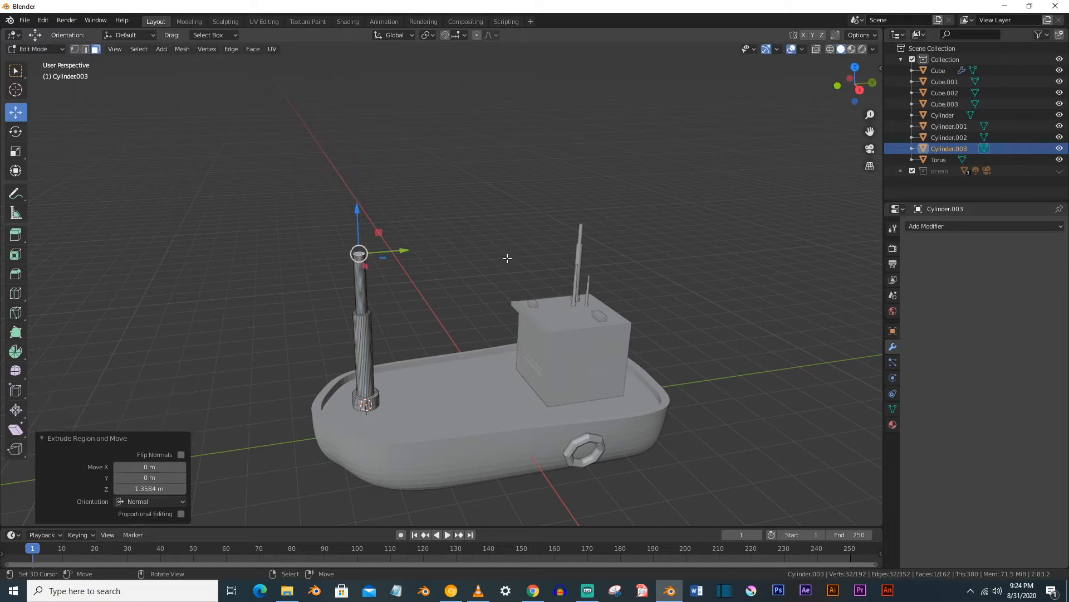
# Extrude the mast's top face in place, scale it by 1.331, and extrude it about 0.69 m upward as a thicker tip
pyautogui.press('e')
pyautogui.rightClick(504, 247)
pyautogui.press('s')
pyautogui.click(554, 260)
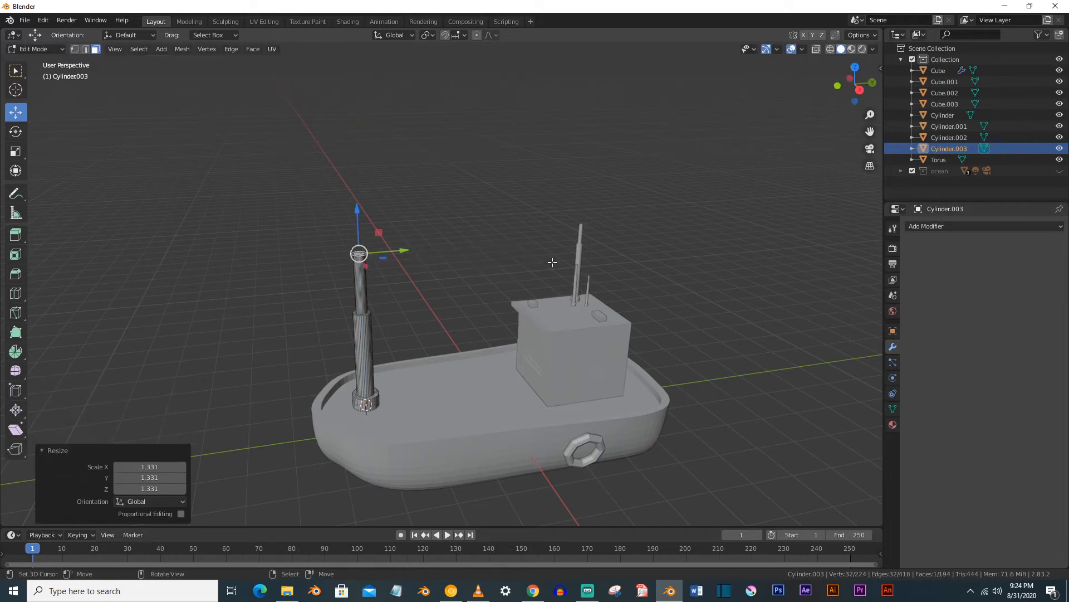
pyautogui.press('e')
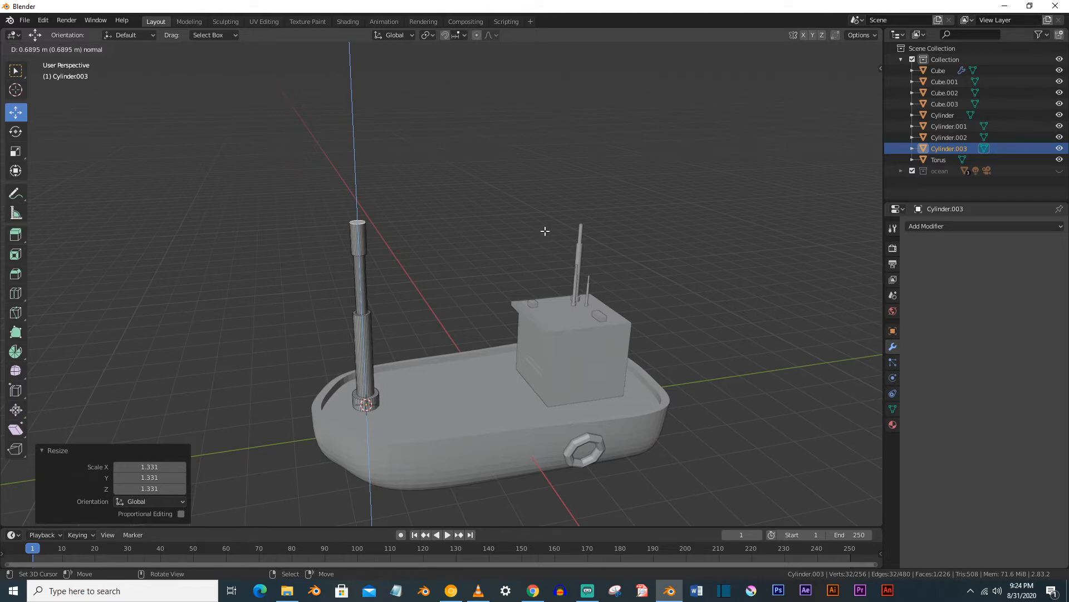
pyautogui.click(544, 232)
# Stretch the whole mast by 1.299 along Z, thin it in X and Y only, and leave all objects deselected
pyautogui.press('Tab')
pyautogui.press('s')
pyautogui.press('z')
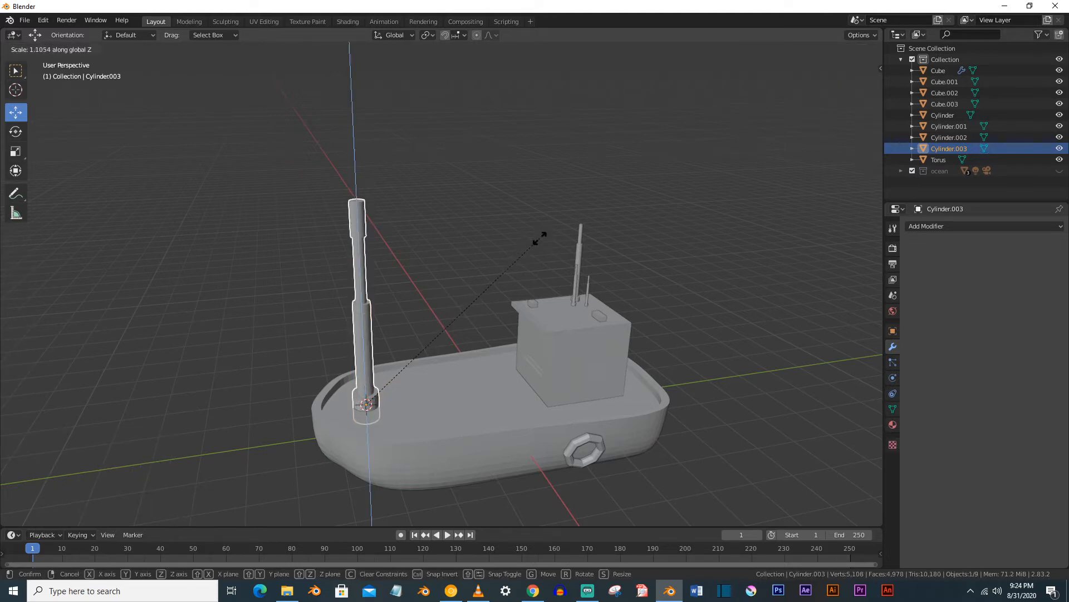
pyautogui.click(566, 205)
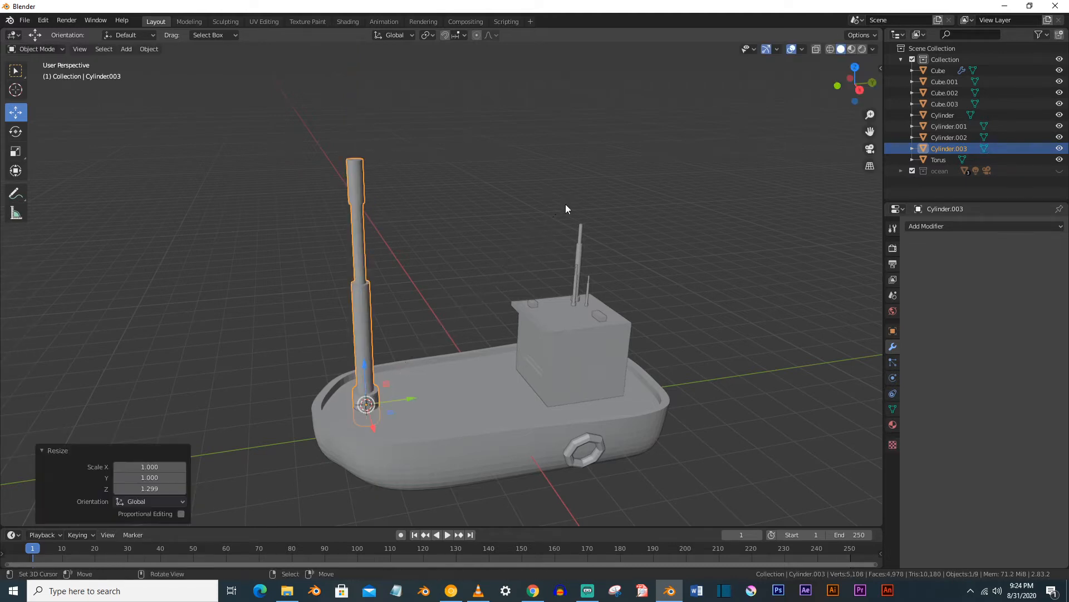
pyautogui.press('s')
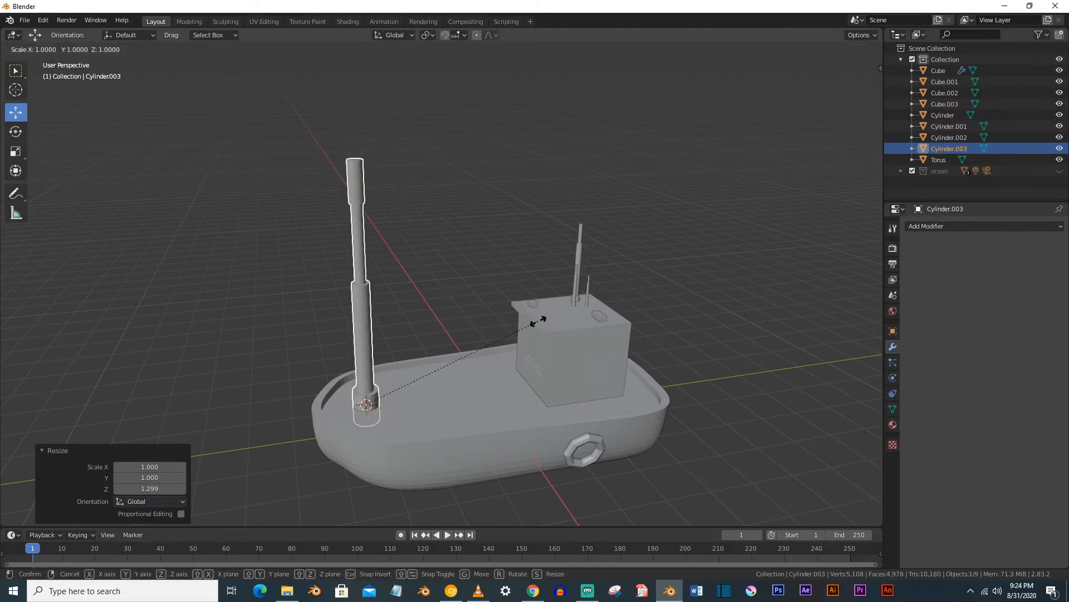
pyautogui.hotkey('shift', 'z')
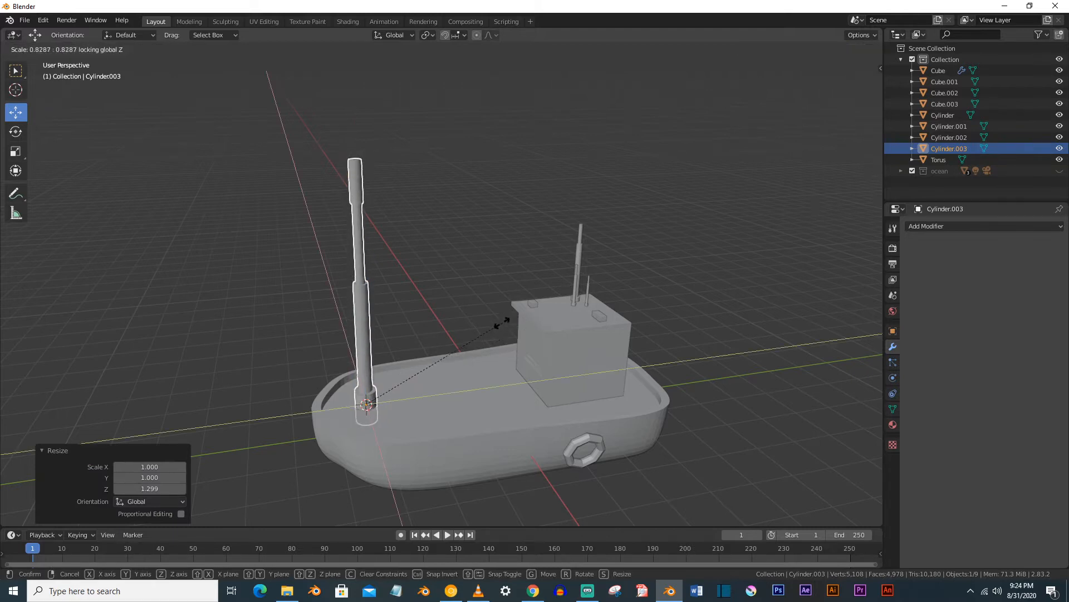
pyautogui.click(458, 346)
pyautogui.press('a')
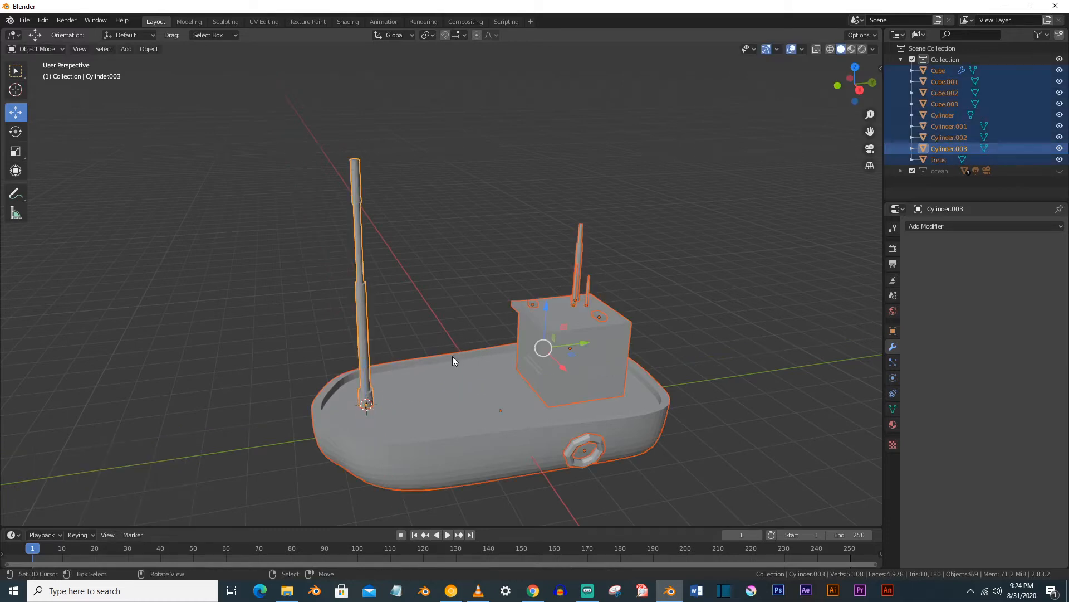
pyautogui.hotkey('alt', 'a')
# Add a gear mesh at the 3D cursor and set its number of teeth to 4
pyautogui.moveTo(412, 353); pyautogui.dragTo(408, 378, button='middle')
pyautogui.scroll(-2, 411, 326)
pyautogui.hotkey('shift', 'a')
pyautogui.moveTo(379, 352)
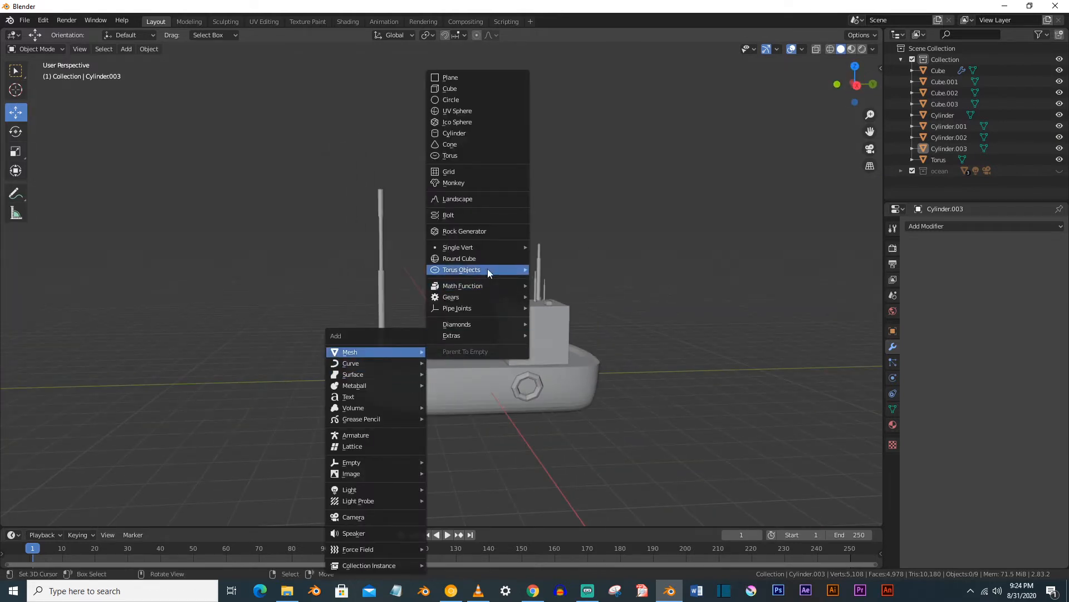
pyautogui.moveTo(490, 292)
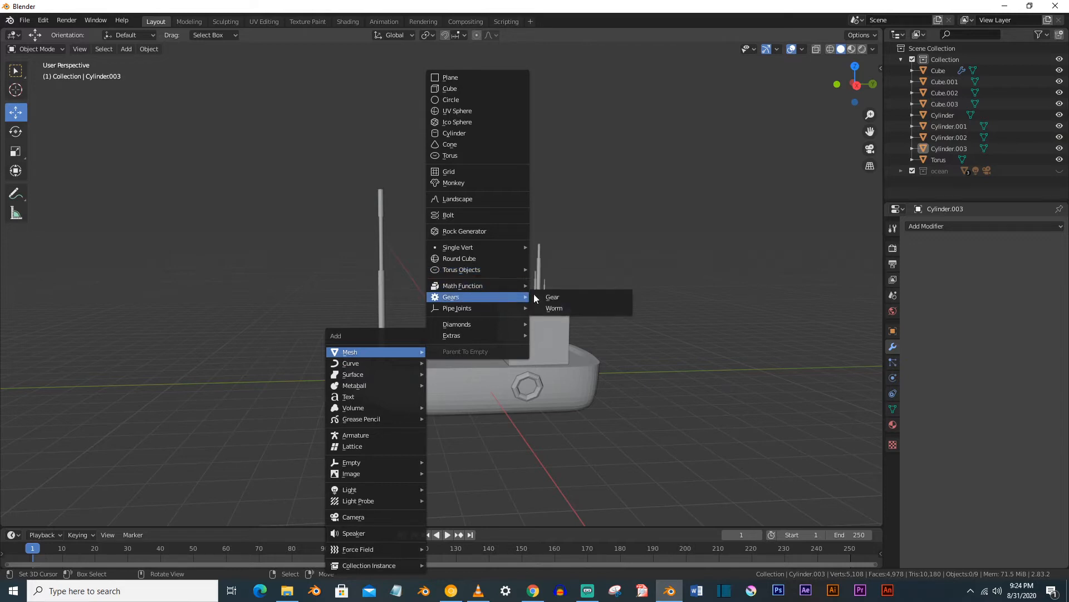
pyautogui.click(573, 293)
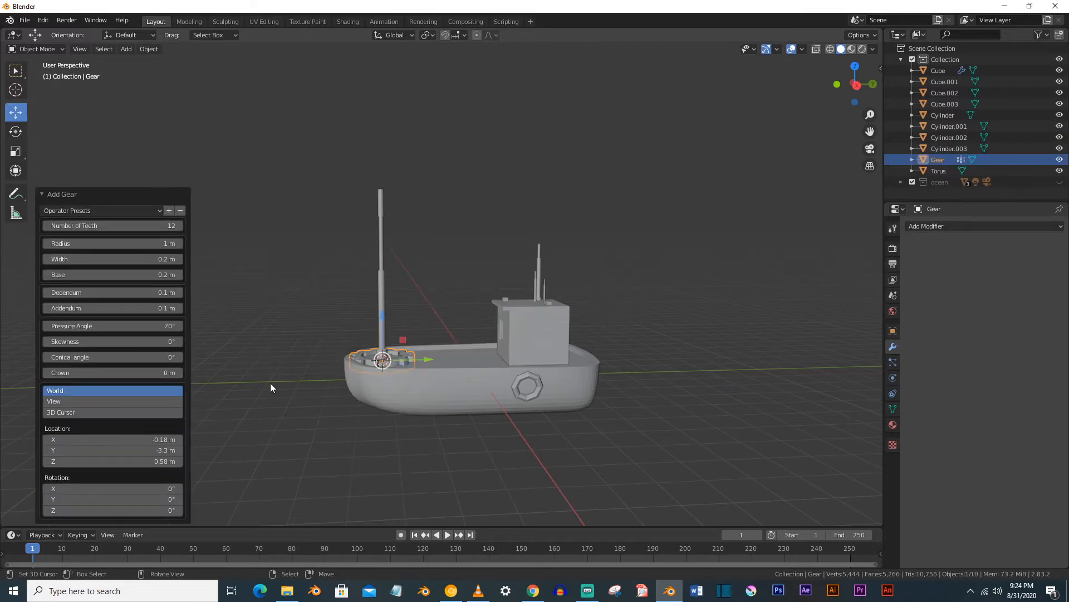
pyautogui.click(112, 226)
pyautogui.write('4')
pyautogui.press('Return')
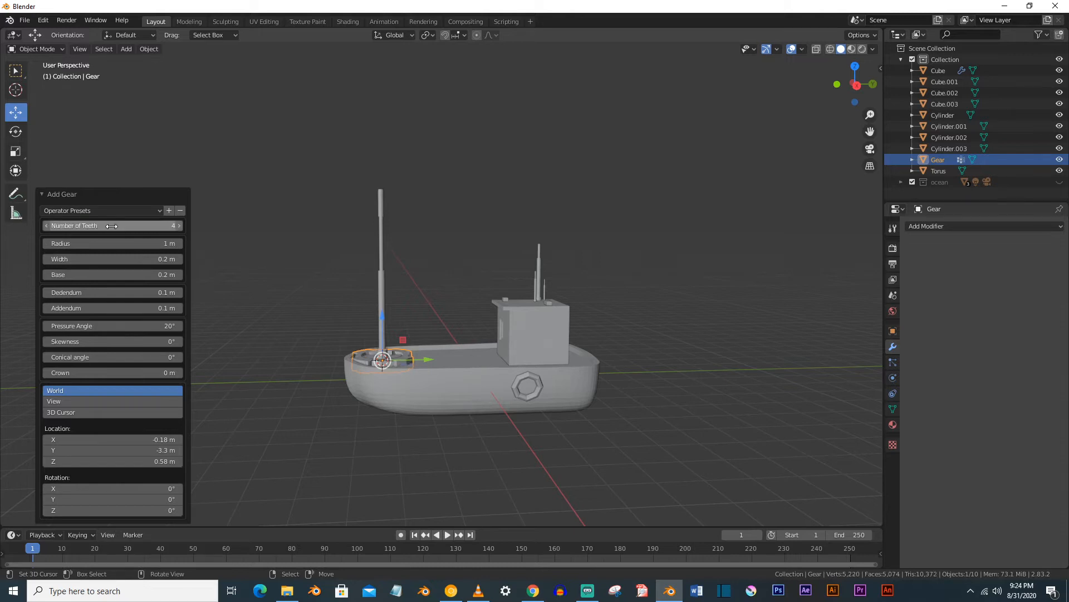
# Move the gear about 3.764 m along X beside the boat and scale it to 0.440
pyautogui.moveTo(369, 379); pyautogui.dragTo(371, 422, button='middle')
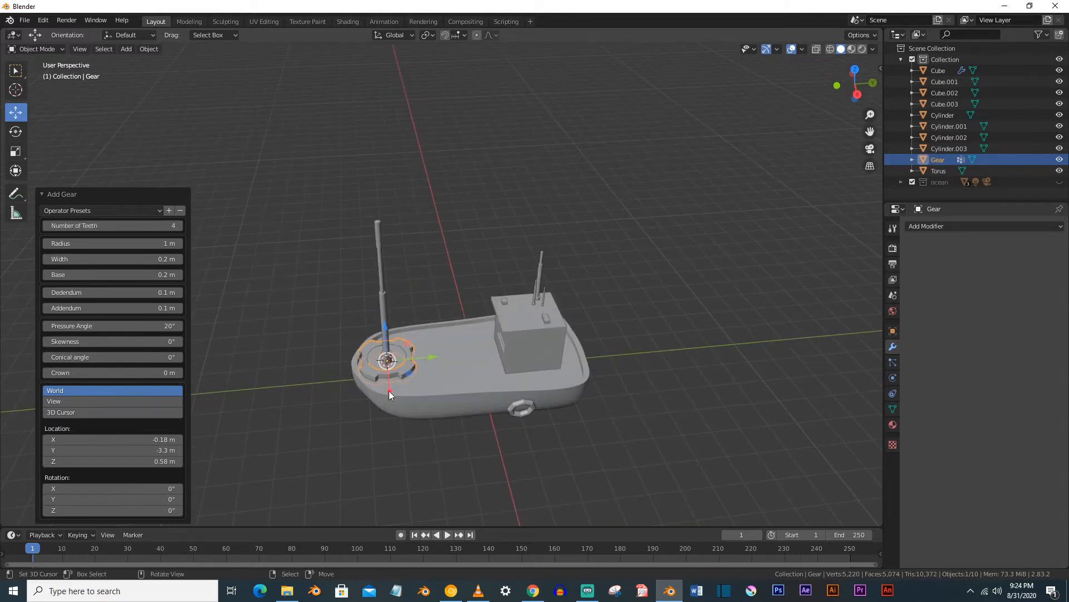
pyautogui.press('g')
pyautogui.press('x')
pyautogui.click(400, 463)
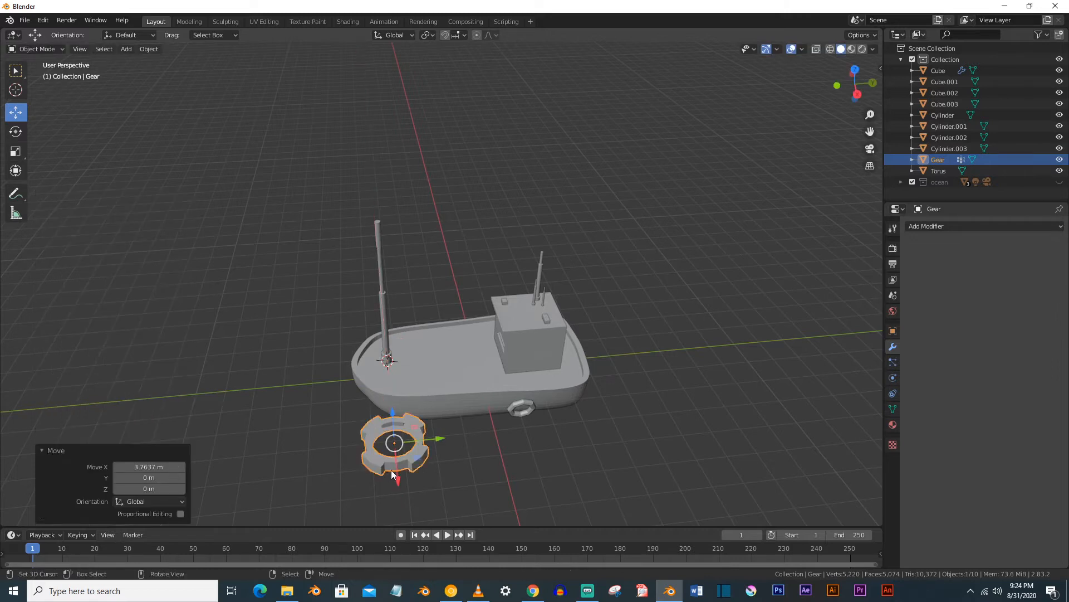
pyautogui.press('s')
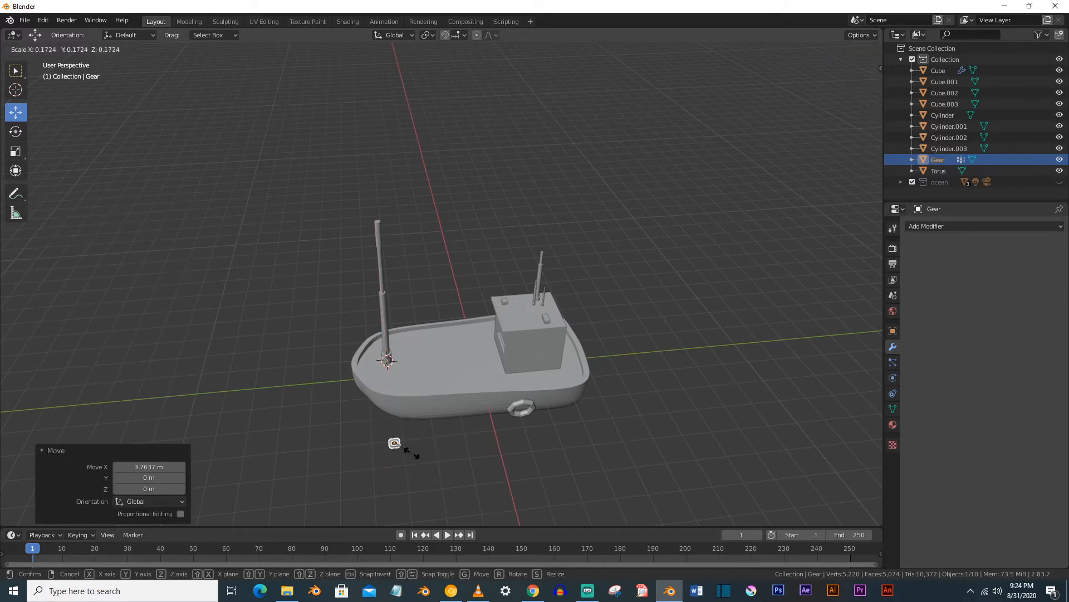
pyautogui.click(443, 462)
# Try rotating the gear 90° about the global X axis, and undo the rotation
pyautogui.press('r')
pyautogui.press('x')
pyautogui.press('9')
pyautogui.press('0')
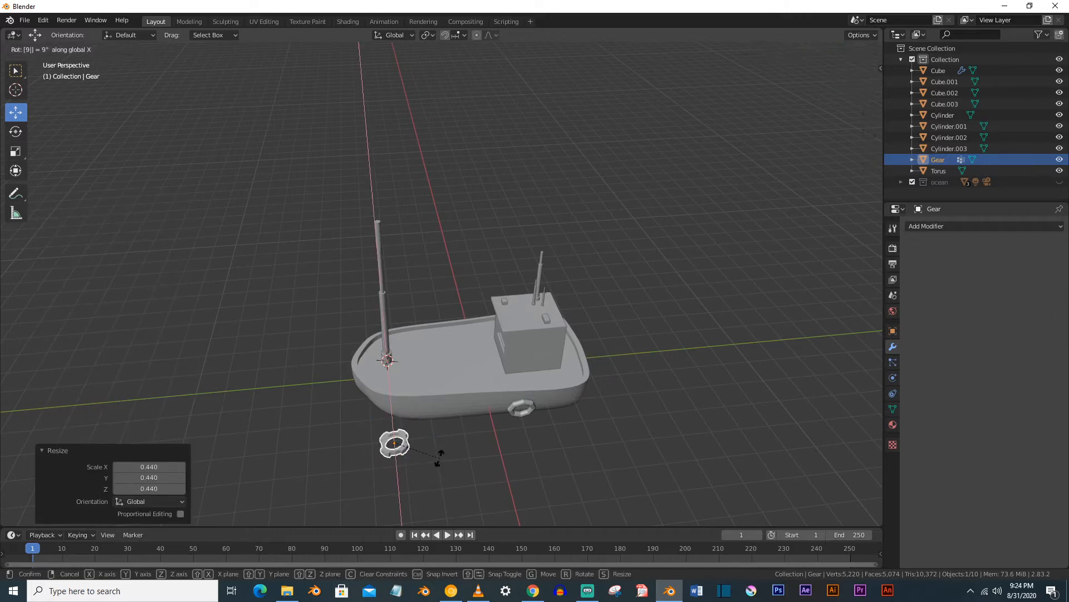
pyautogui.press('Return')
pyautogui.hotkey('ctrl', 'z')
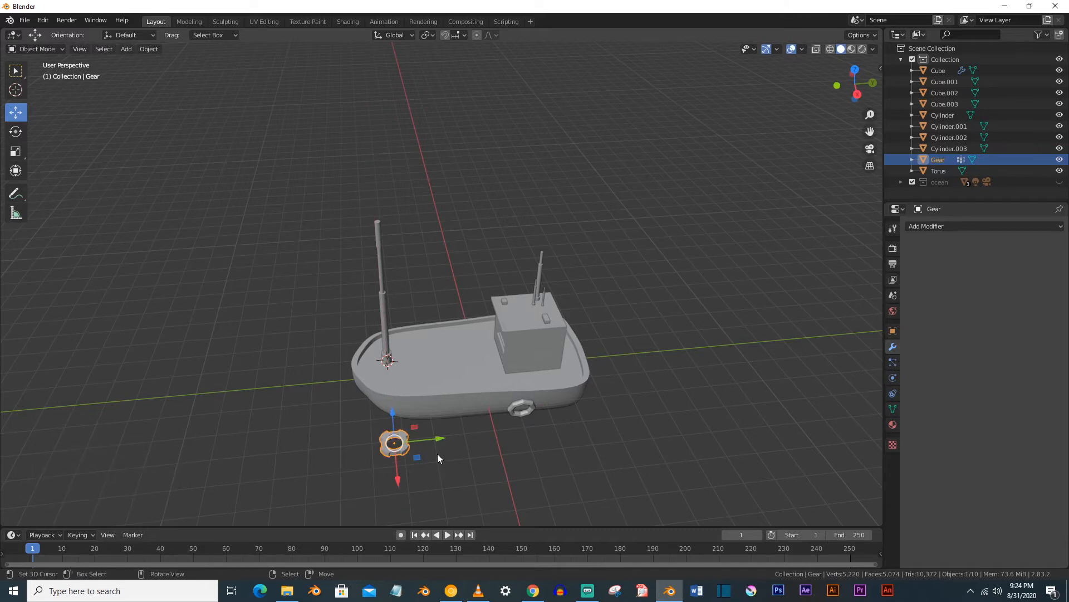
# Rotate the gear 90° about the global Y axis so that it faces sideways
pyautogui.press('r')
pyautogui.press('y')
pyautogui.press('9')
pyautogui.press('0')
pyautogui.press('Return')
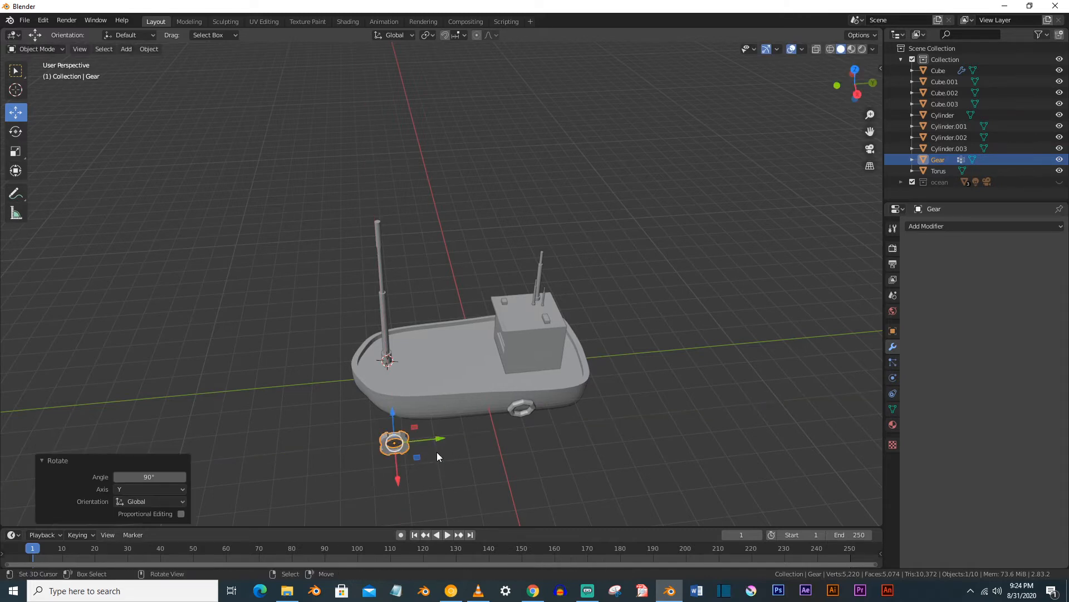
# Bring the gear to the hull's side near the bow, shifting it about -1.31 m in X, 0.544 m in Y, -0.667 m in Z, then -0.327 m in X
pyautogui.moveTo(407, 476); pyautogui.dragTo(409, 449)
pyautogui.moveTo(408, 449); pyautogui.dragTo(491, 396, button='middle')
pyautogui.scroll(3, 546, 383)
pyautogui.press('KP_1')
pyautogui.press('KP_3')
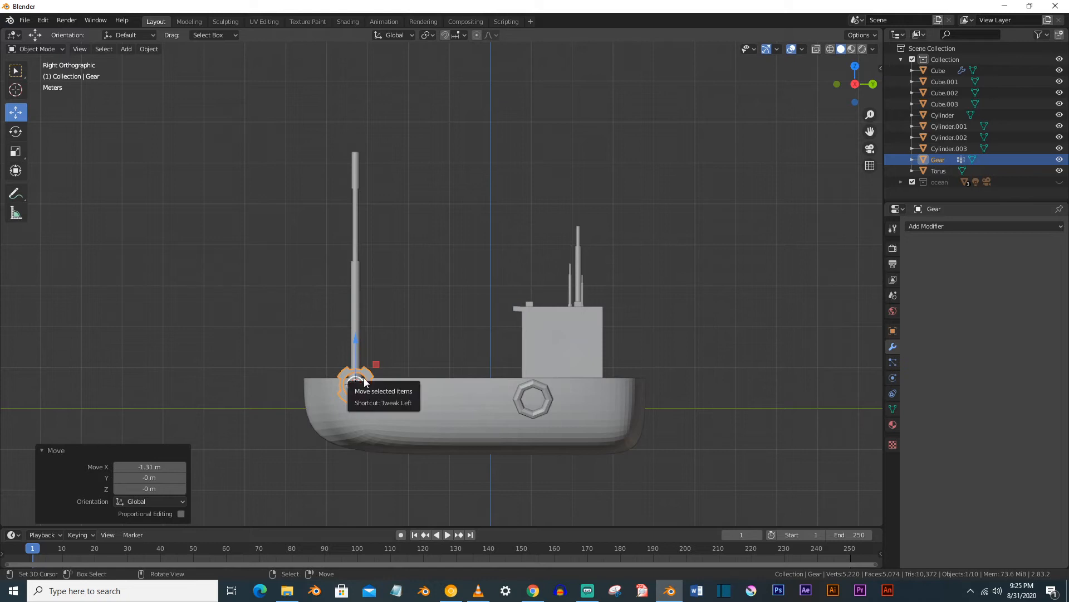
pyautogui.moveTo(364, 381); pyautogui.dragTo(387, 410)
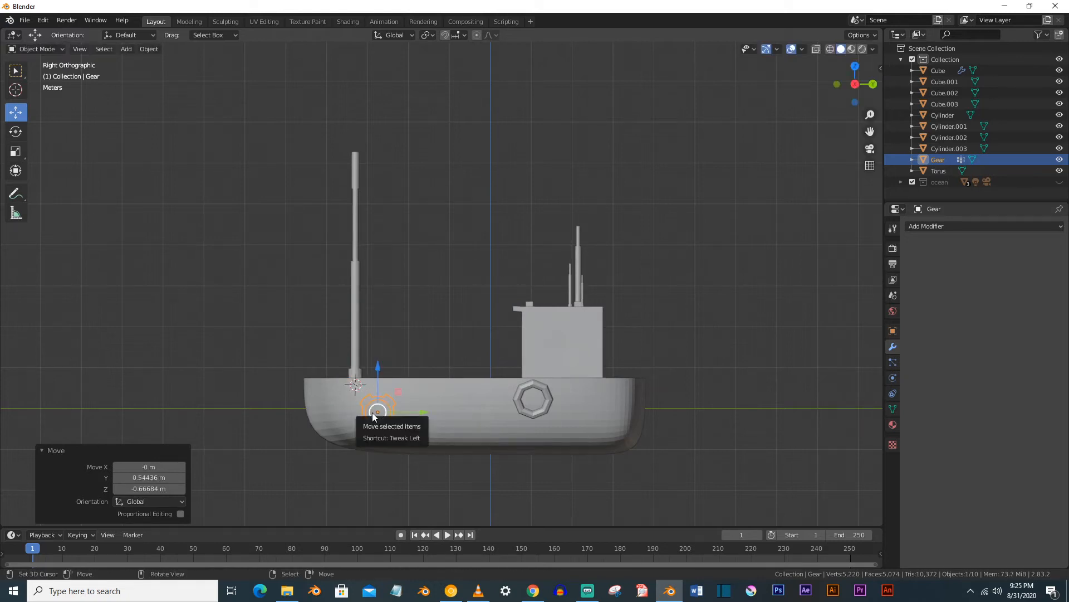
pyautogui.press('KP_1')
pyautogui.moveTo(632, 410); pyautogui.dragTo(618, 410)
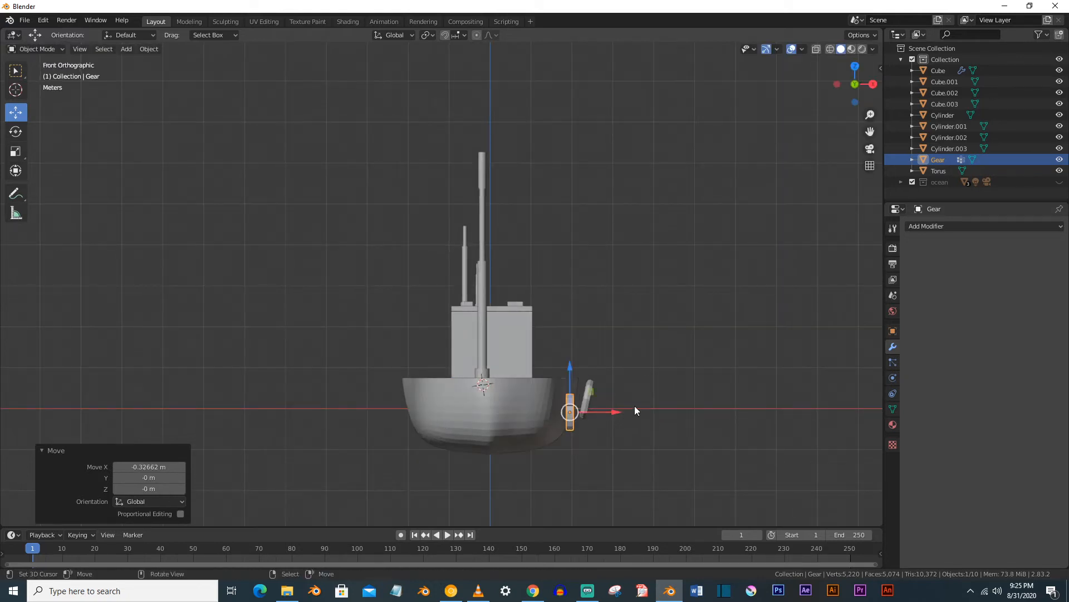
# Scale the gear down slightly and shift it about -0.095 m in X to seat it against the hull
pyautogui.moveTo(635, 411); pyautogui.dragTo(549, 421, button='middle')
pyautogui.press('s')
pyautogui.click(501, 434)
pyautogui.moveTo(440, 460); pyautogui.dragTo(440, 456)
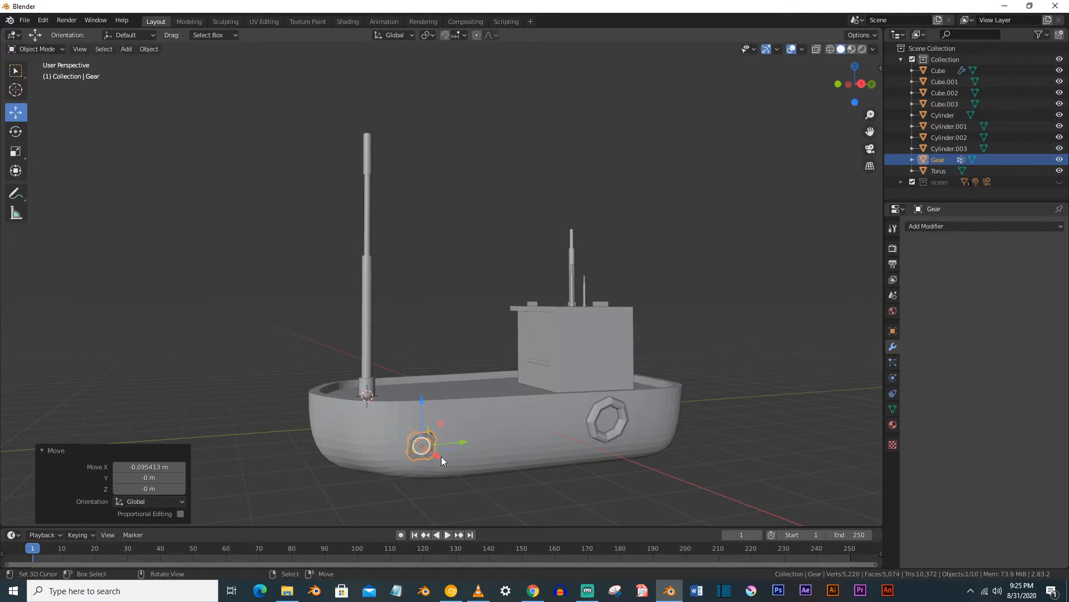
# Duplicate the gear about 0.767 m along Y and shift the copy about 0.128 m in X to sit on the hull's surface
pyautogui.hotkey('shift', 'd')
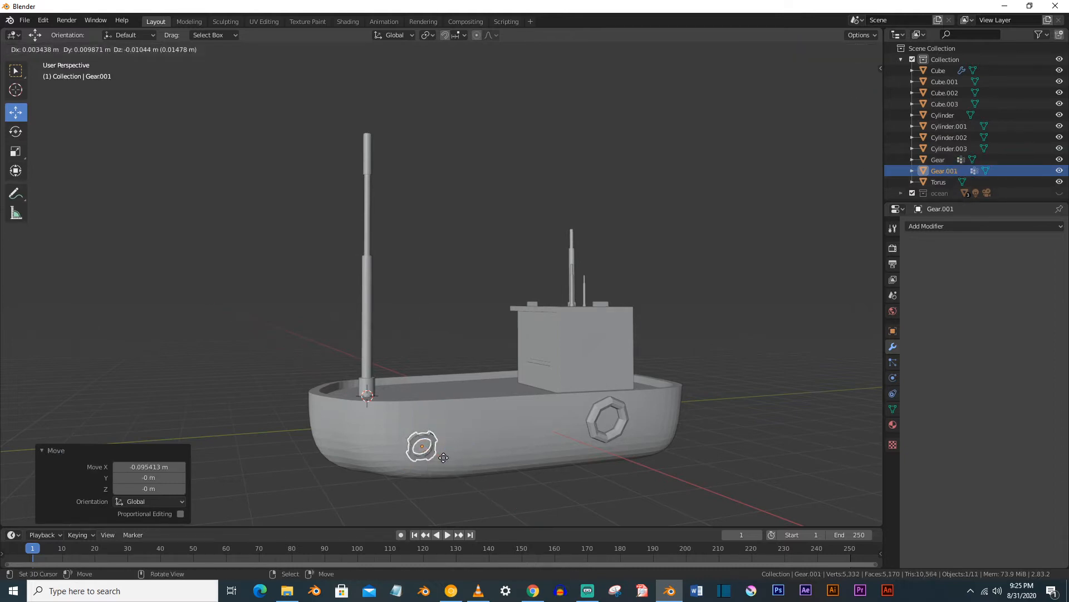
pyautogui.press('y')
pyautogui.click(481, 455)
pyautogui.moveTo(480, 453); pyautogui.dragTo(445, 464, button='middle')
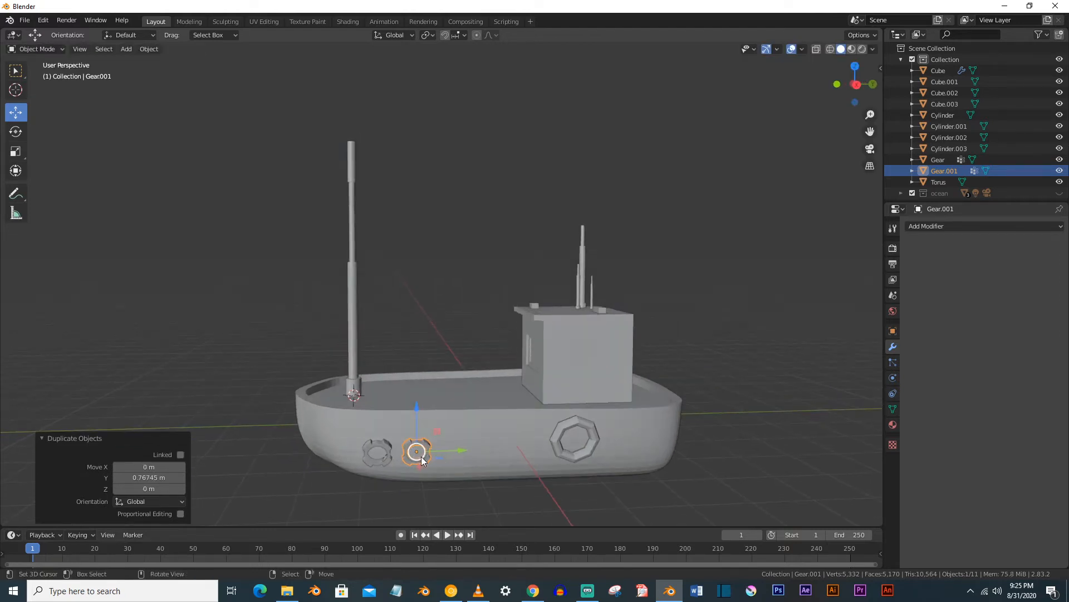
pyautogui.press('g')
pyautogui.press('x')
pyautogui.click(427, 463)
# Duplicate the second gear for a third hull porthole, shifted about 0.066 m in X, 0.691 m in Y and 0.032 m in Z
pyautogui.hotkey('shift', 'd')
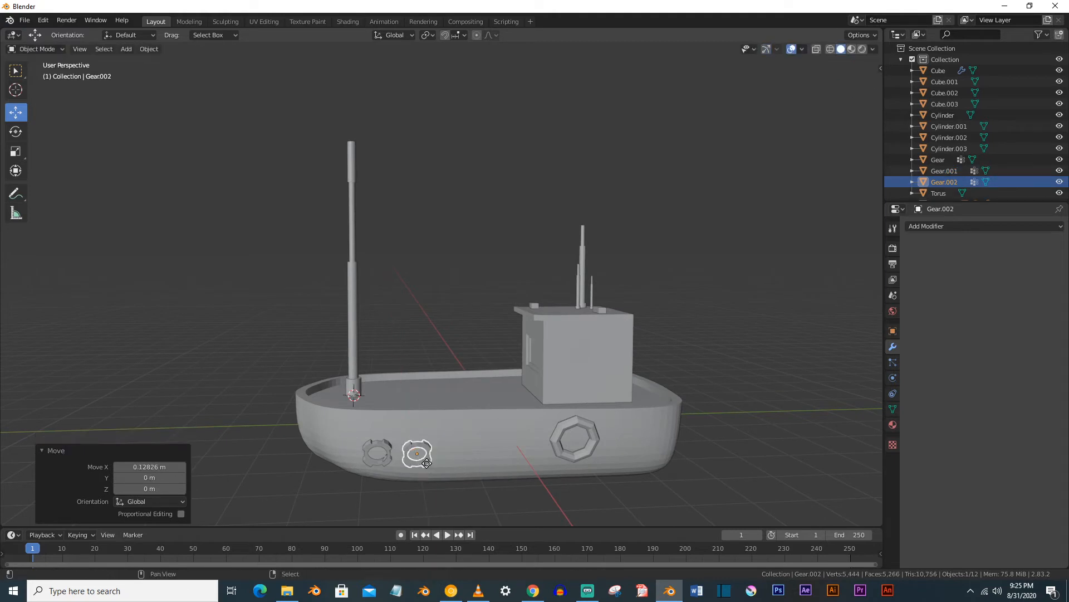
pyautogui.press('g')
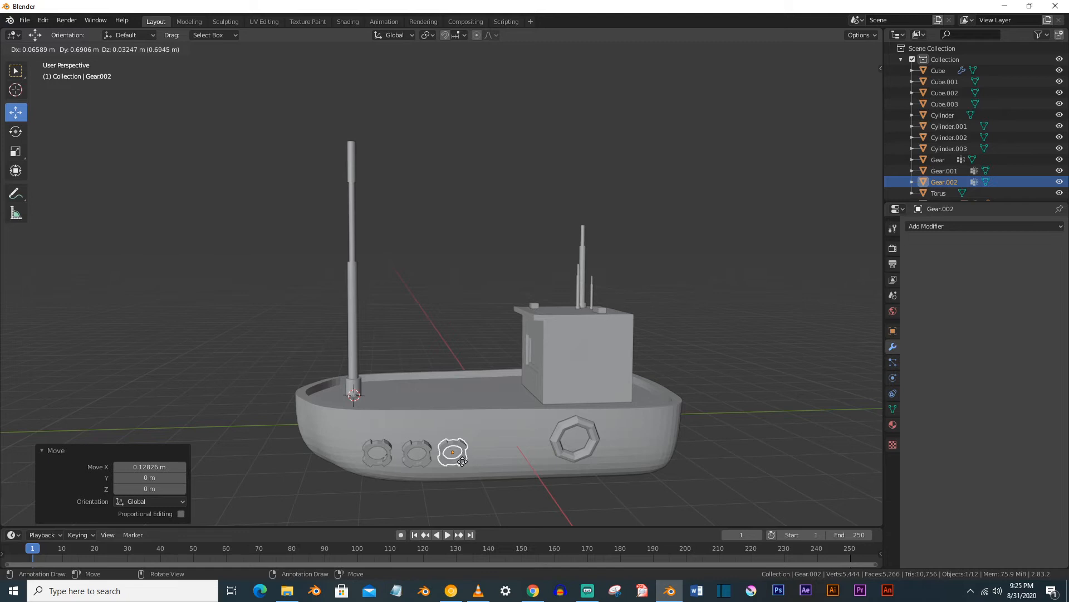
pyautogui.click(462, 461)
pyautogui.press('s')
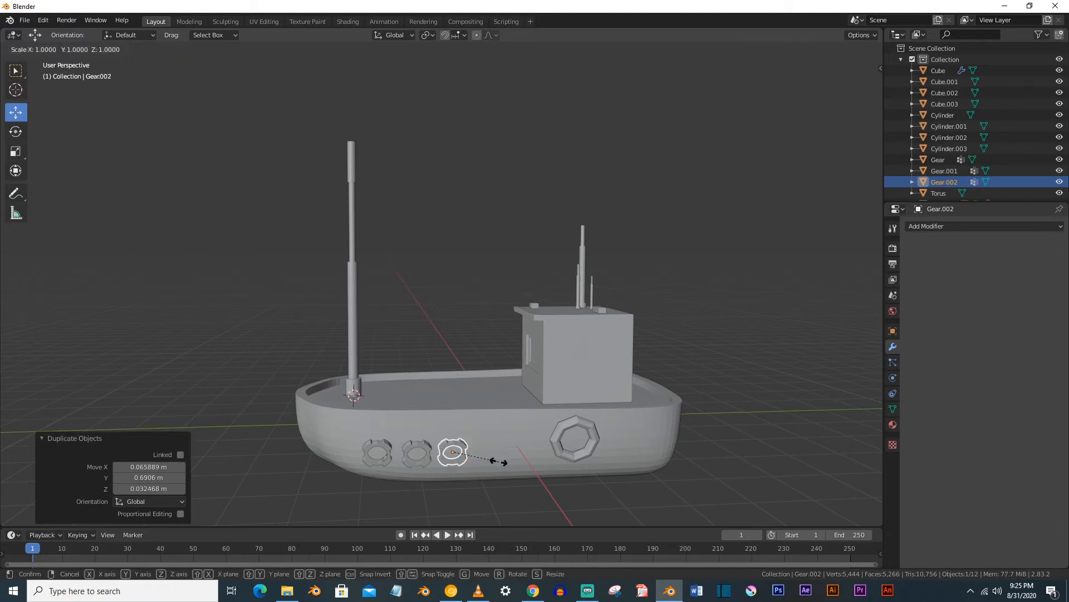
pyautogui.click(499, 461)
# Duplicate the third gear about 0.182 m in X, 2.945 m in Y, 1.894 m in Z, and shift the copy in X toward the cabin's side
pyautogui.hotkey('shift', 'd')
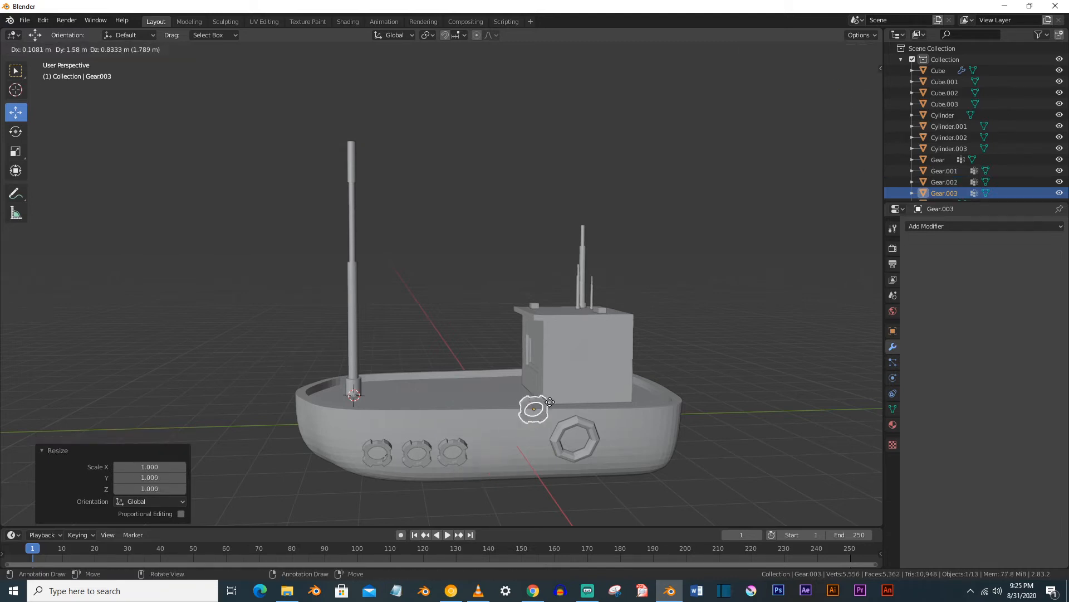
pyautogui.click(615, 361)
pyautogui.press('KP_3')
pyautogui.press('KP_1')
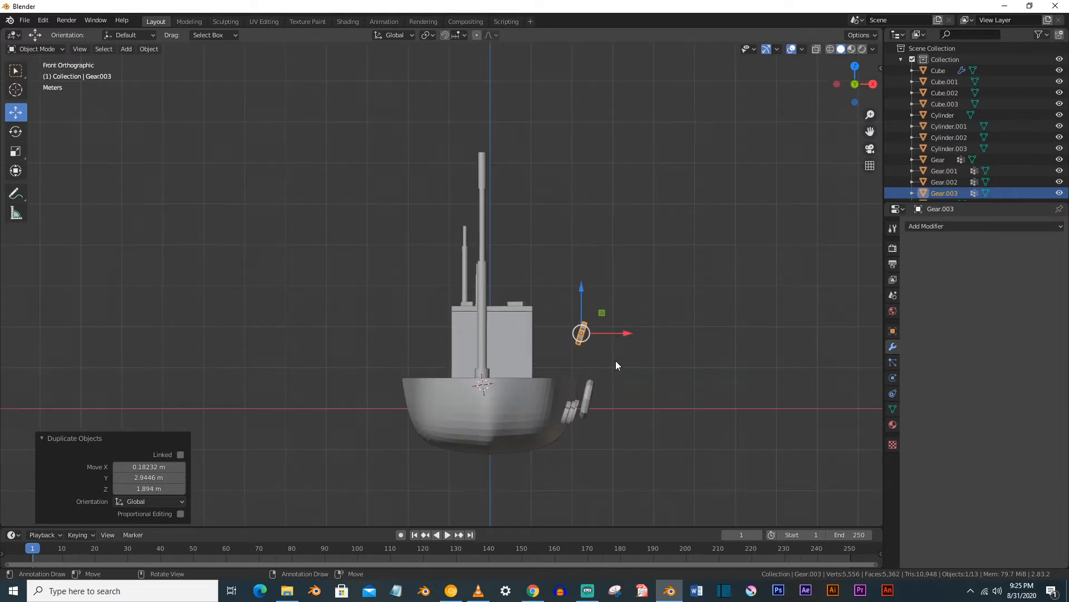
pyautogui.moveTo(626, 333); pyautogui.dragTo(583, 334)
# Rotate the copied gear 90° about the global Y axis so that it stands parallel to the cabin wall
pyautogui.press('r')
pyautogui.write('y90')
pyautogui.press('Return')
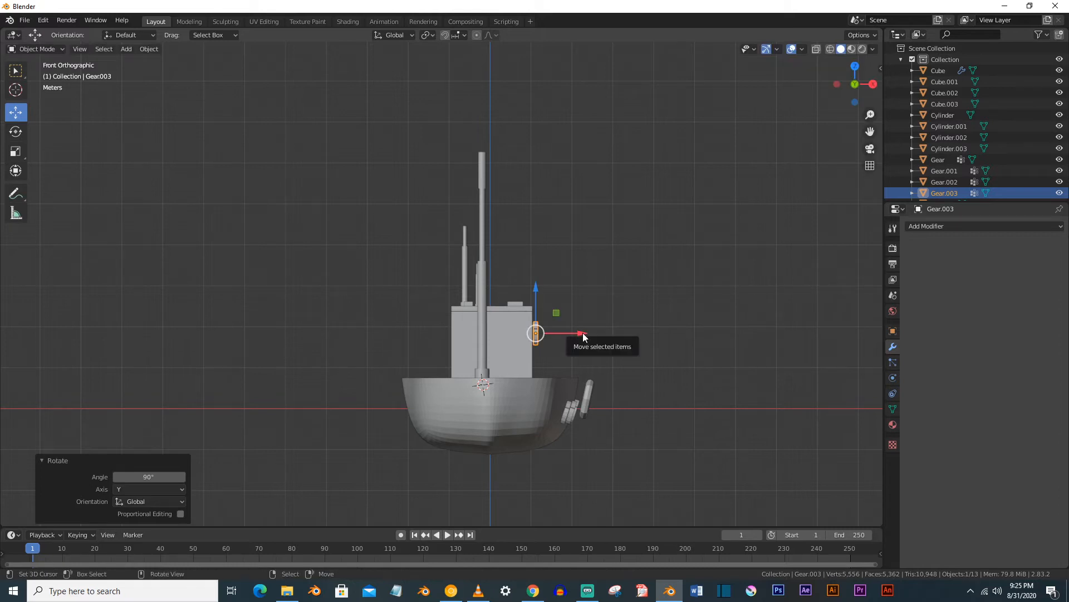
# Shift the cabin gear about 0.69 m along Y toward the stern and scale it down to about 0.592
pyautogui.press('KP_3')
pyautogui.moveTo(578, 342); pyautogui.dragTo(576, 372, button='middle')
pyautogui.press('g')
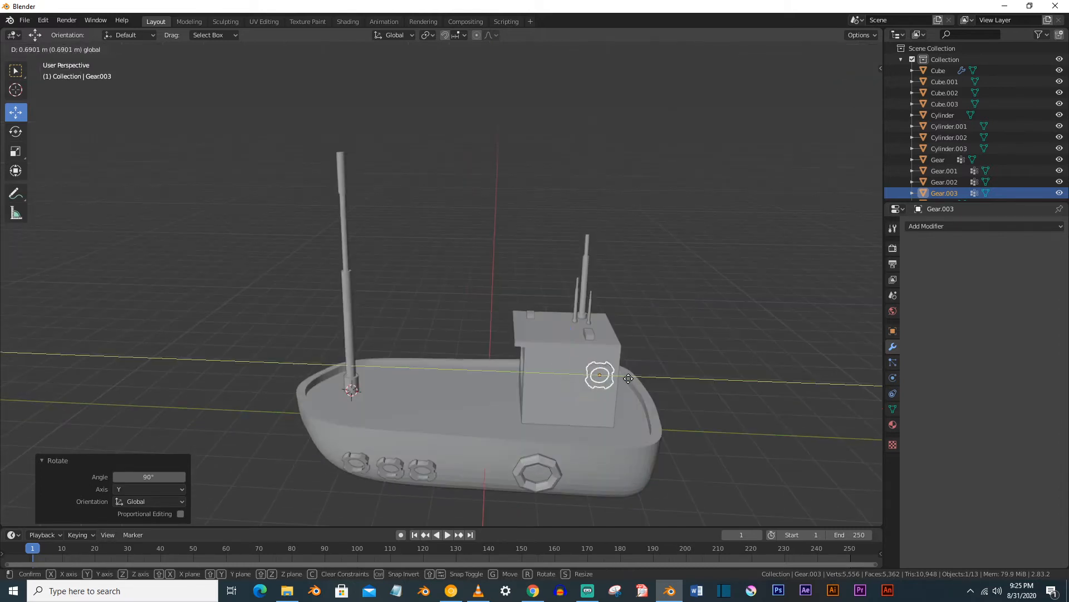
pyautogui.click(629, 379)
pyautogui.press('s')
pyautogui.click(635, 393)
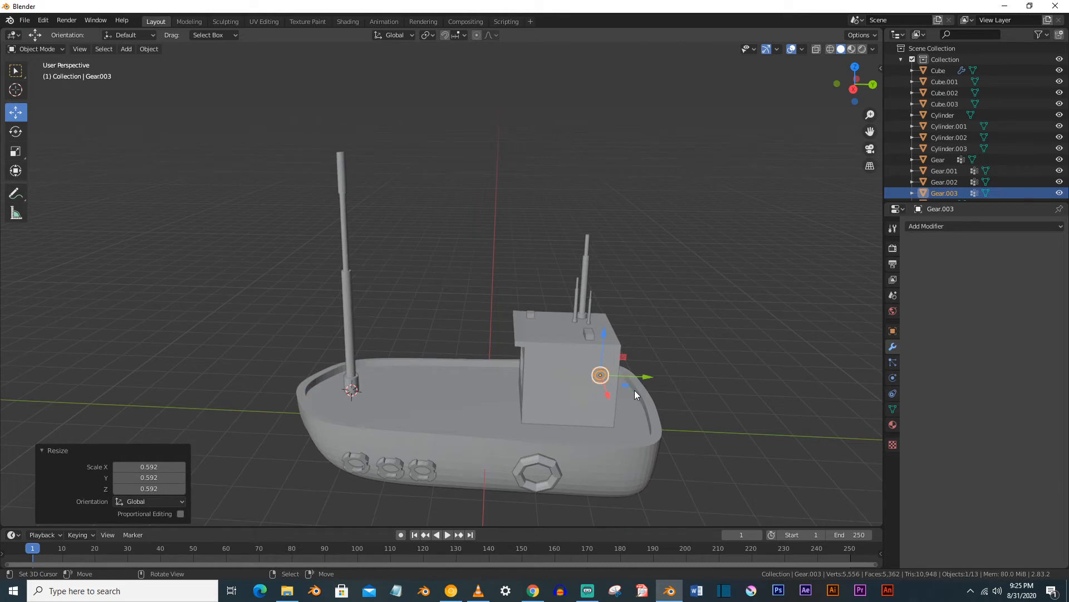
pyautogui.press('Tab')
pyautogui.press('Tab')
# Raise the small gear along Z and shift it in X to seat it against the cabin wall
pyautogui.press('KP_1')
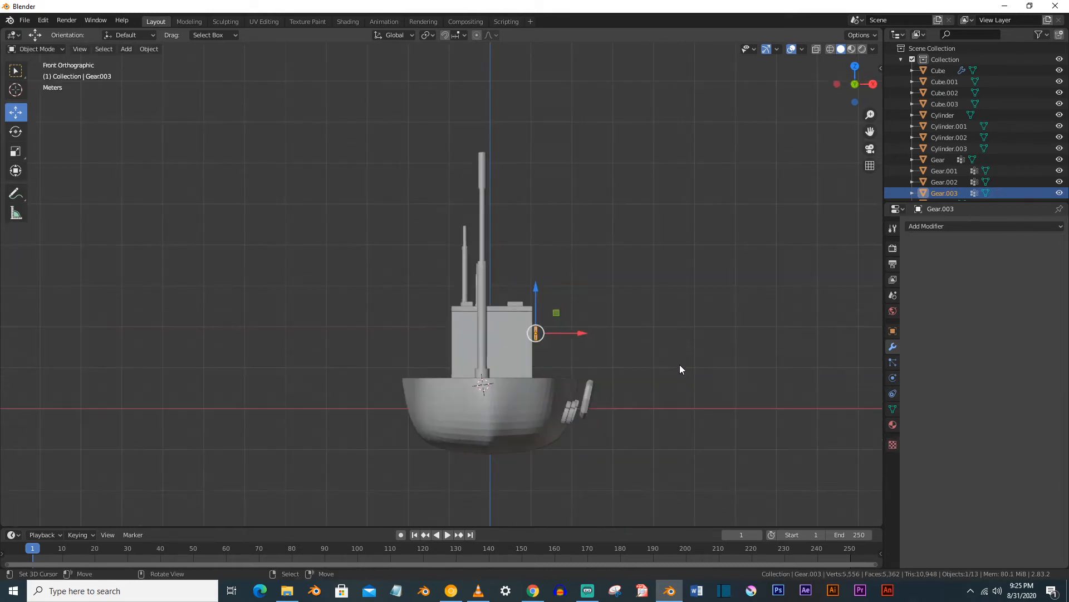
pyautogui.scroll(6, 610, 354)
pyautogui.keyDown('shift'); pyautogui.moveTo(614, 356); pyautogui.dragTo(340, 268, button='middle'); pyautogui.keyUp('shift')
pyautogui.scroll(6, 345, 274)
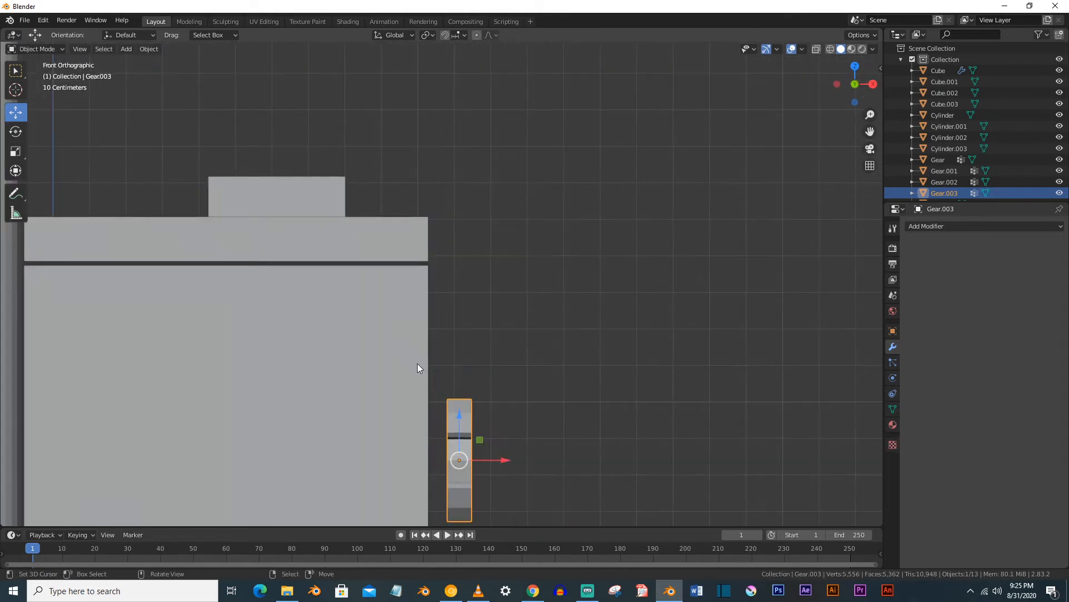
pyautogui.moveTo(459, 428); pyautogui.dragTo(459, 316)
pyautogui.moveTo(503, 348); pyautogui.dragTo(478, 345)
# Duplicate the cabin gear straight down along Z to form a second porthole below it, and deselect everything
pyautogui.moveTo(490, 359); pyautogui.dragTo(528, 396, button='middle')
pyautogui.hotkey('shift', 'd')
pyautogui.press('z')
pyautogui.click(673, 350)
pyautogui.hotkey('alt', 'a')
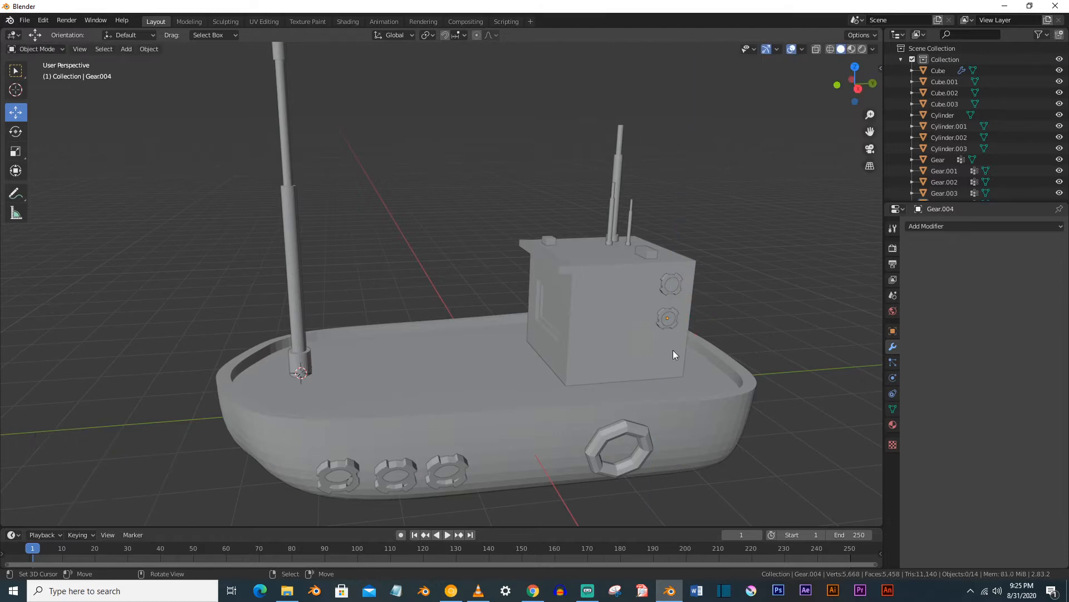
# Try the rendered display of the boat, and set the viewport shading to Material Preview
pyautogui.scroll(-2, 673, 350)
pyautogui.moveTo(616, 340)
pyautogui.mouseDown(button='middle')
pyautogui.moveTo(655, 342)
pyautogui.moveTo(540, 352)
pyautogui.moveTo(640, 351)
pyautogui.moveTo(604, 351)
pyautogui.mouseUp(button='middle')
pyautogui.scroll(-2, 599, 351)
pyautogui.scroll(3, 535, 336)
pyautogui.scroll(-3, 534, 335)
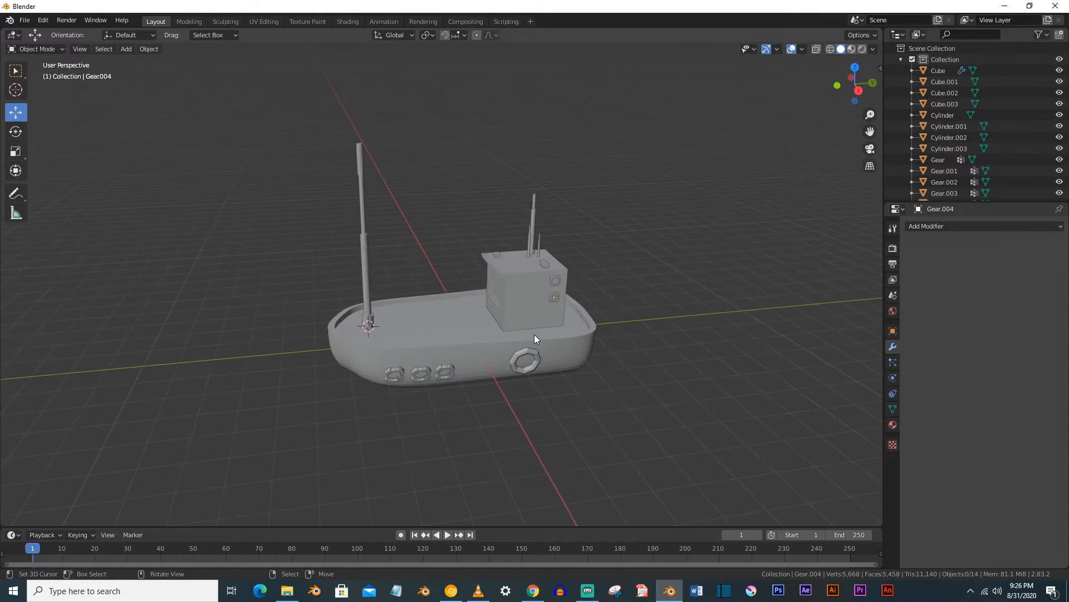
pyautogui.moveTo(500, 335)
pyautogui.mouseDown(button='middle')
pyautogui.moveTo(536, 336)
pyautogui.moveTo(499, 332)
pyautogui.mouseUp(button='middle')
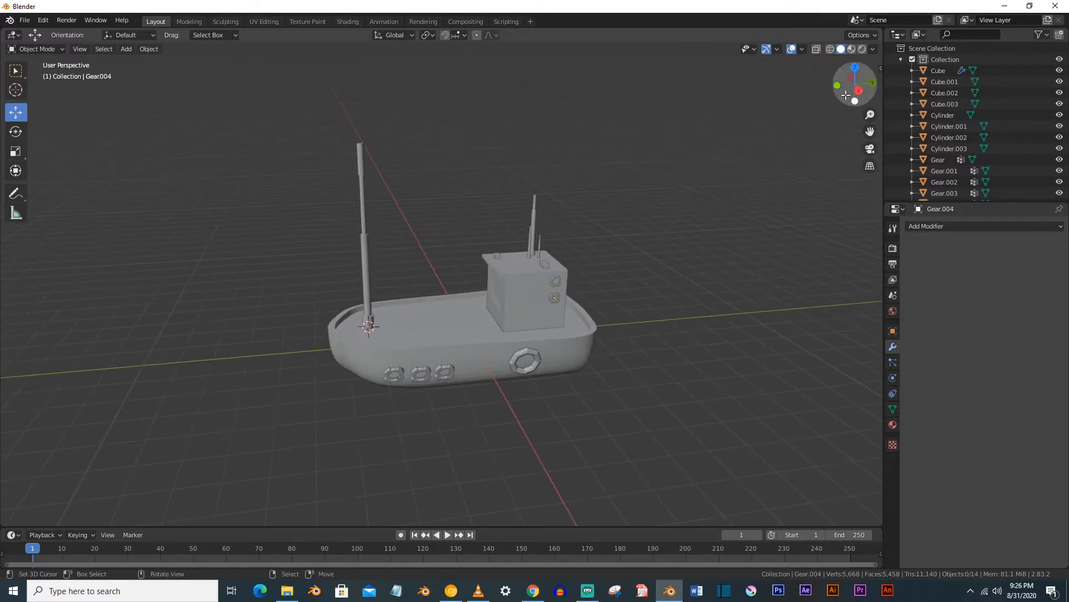
pyautogui.click(861, 50)
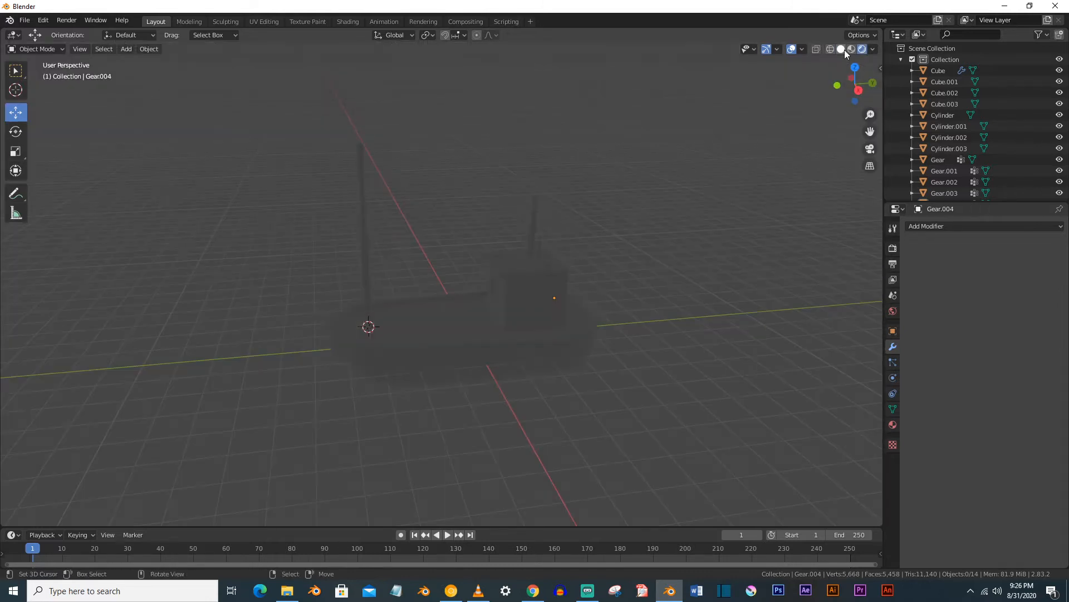
pyautogui.click(849, 50)
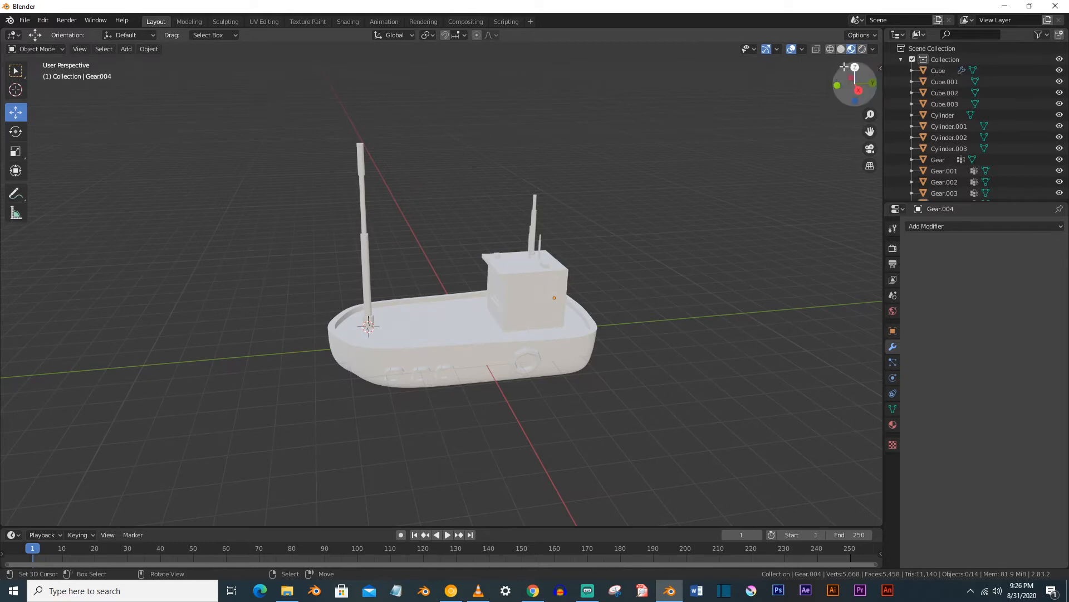
# Create a new material for the hull and set its base color to light green
pyautogui.click(893, 425)
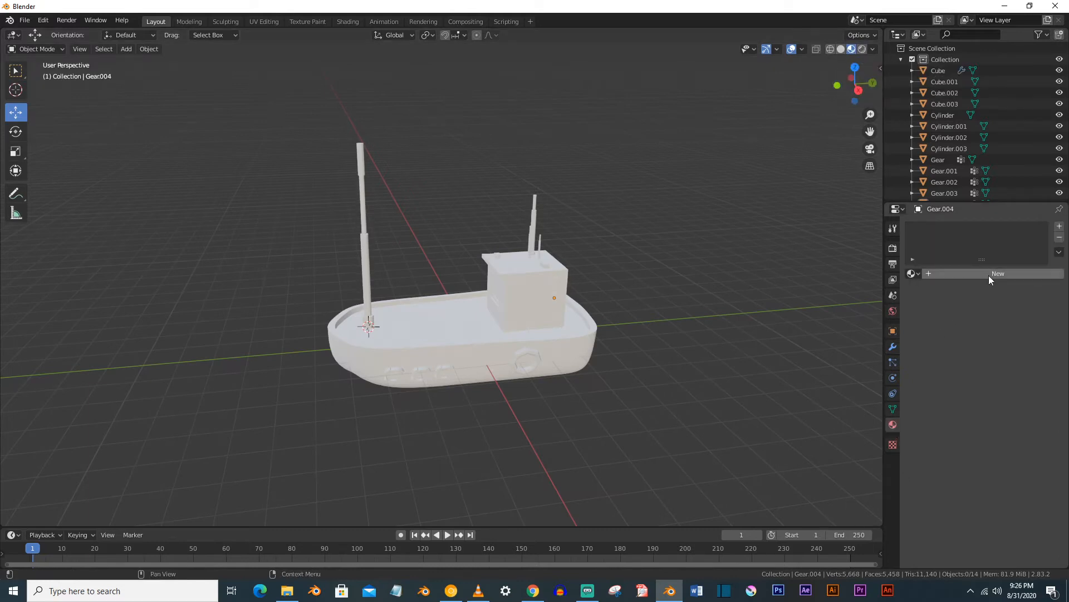
pyautogui.click(988, 273)
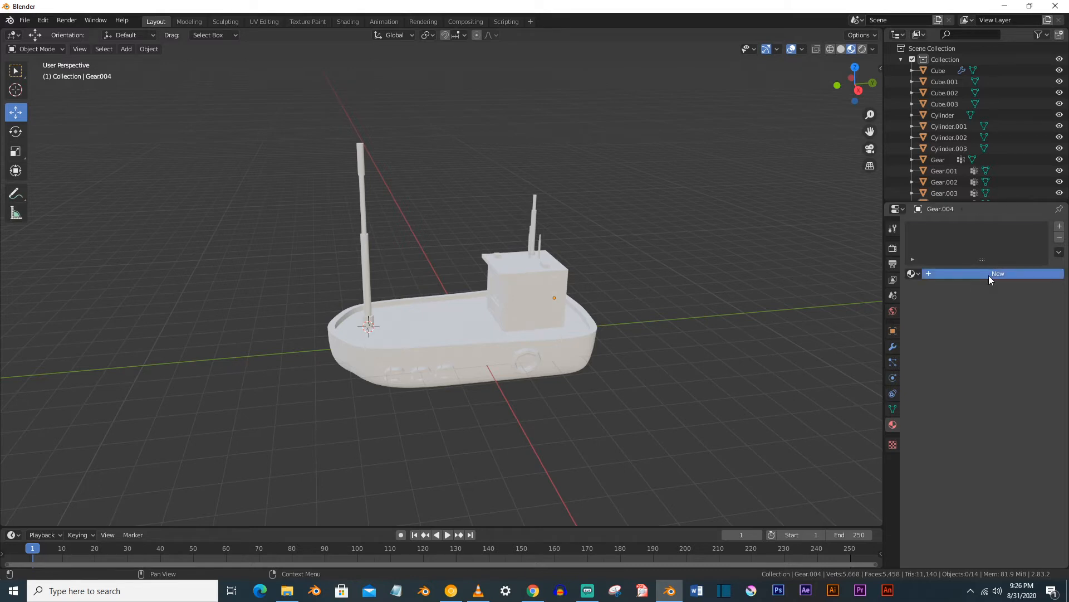
pyautogui.click(571, 351)
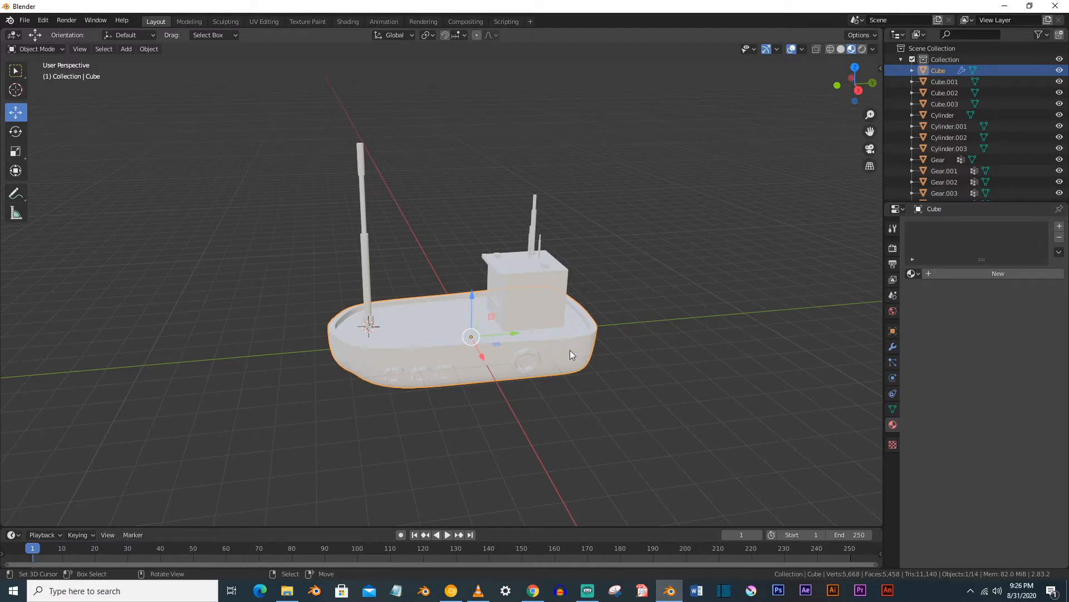
pyautogui.click(1021, 275)
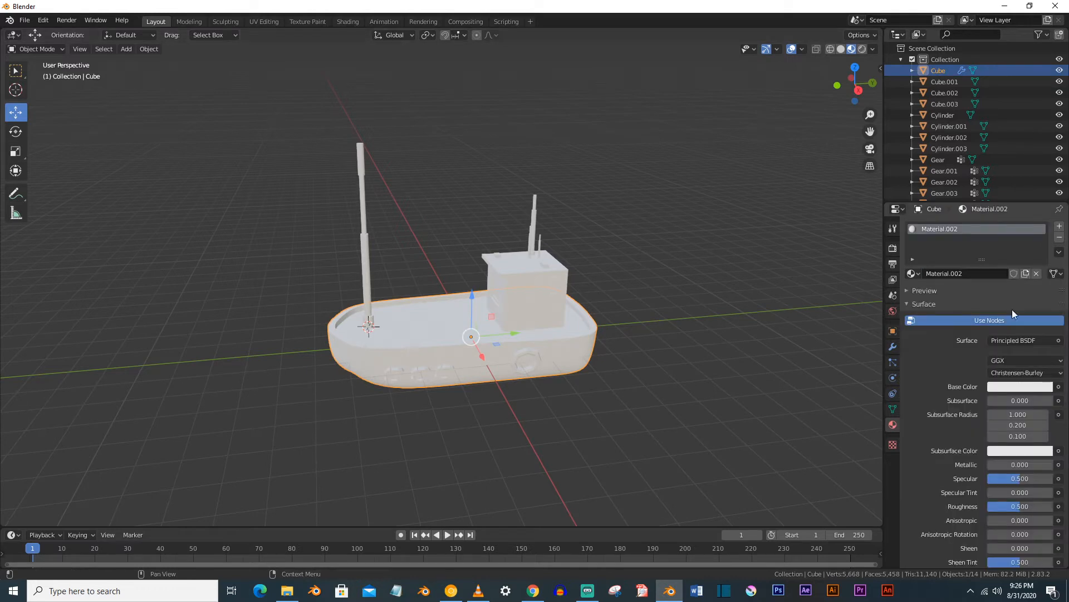
pyautogui.click(1022, 386)
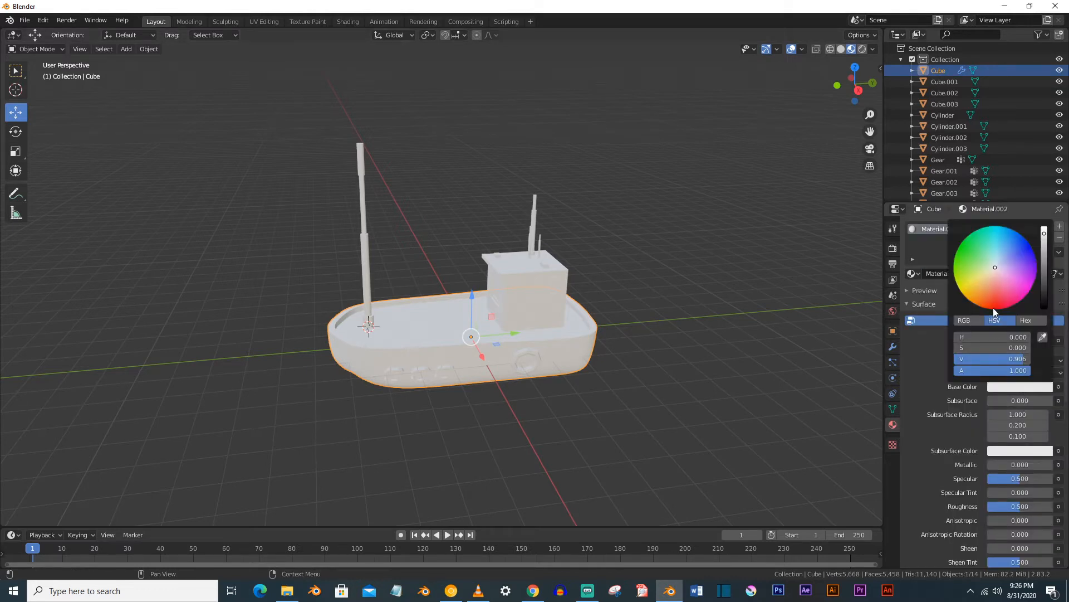
pyautogui.click(981, 265)
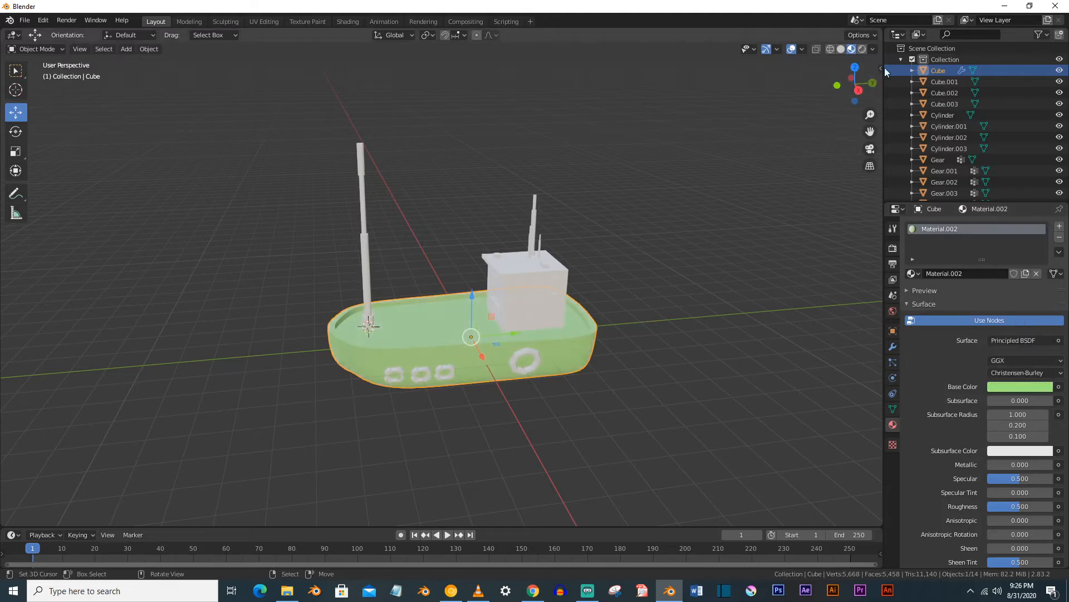
# Set the scene's render engine to Cycles
pyautogui.click(894, 229)
pyautogui.click(894, 248)
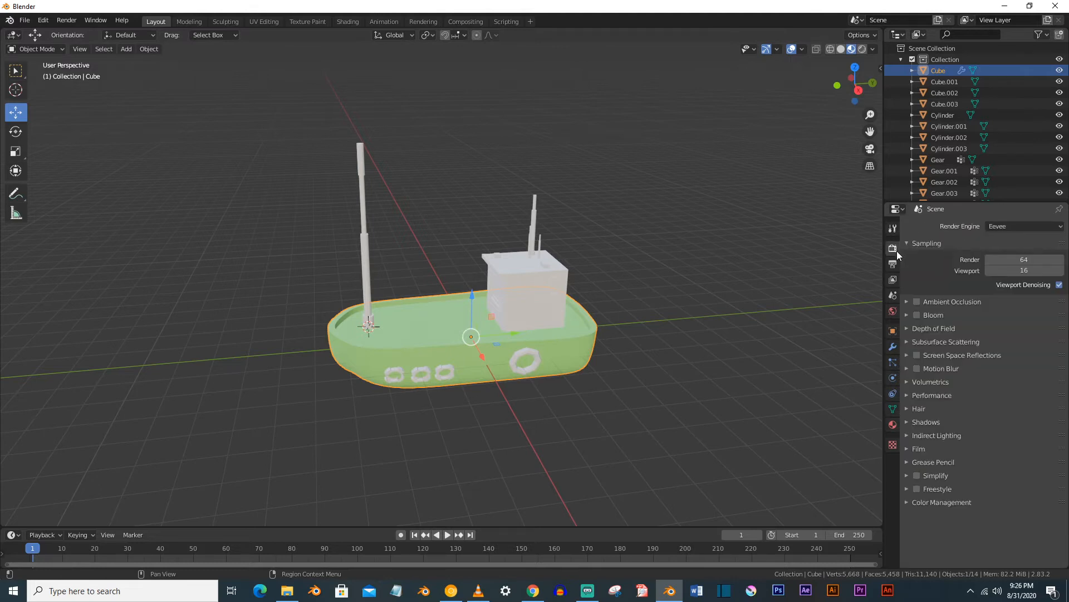
pyautogui.click(1007, 225)
pyautogui.click(1008, 263)
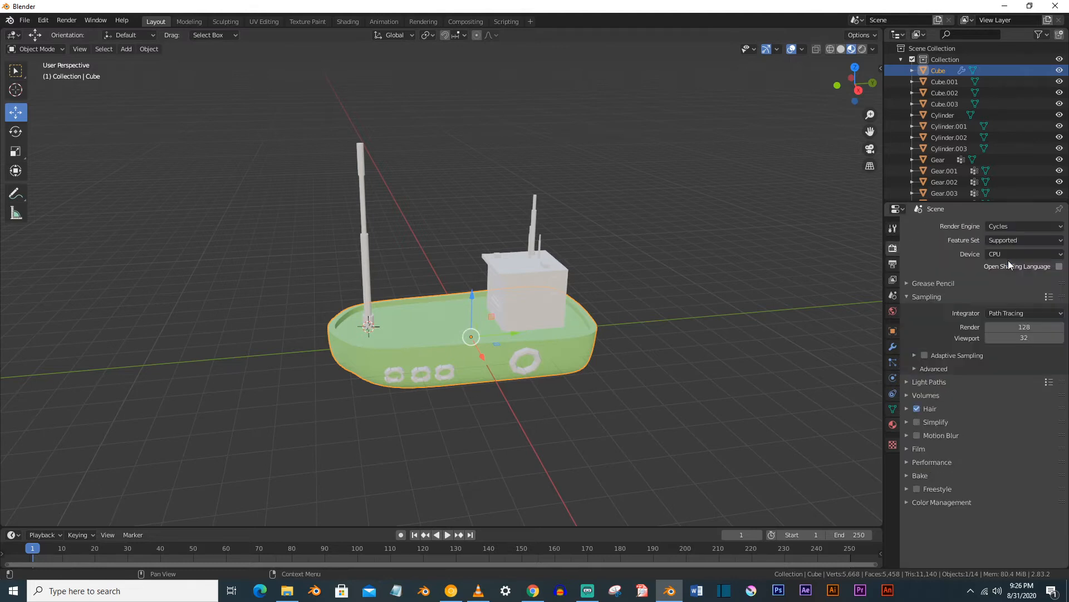
# Add an area light and raise it about 7.02 m along Z, above the front mast
pyautogui.scroll(-2, 445, 262)
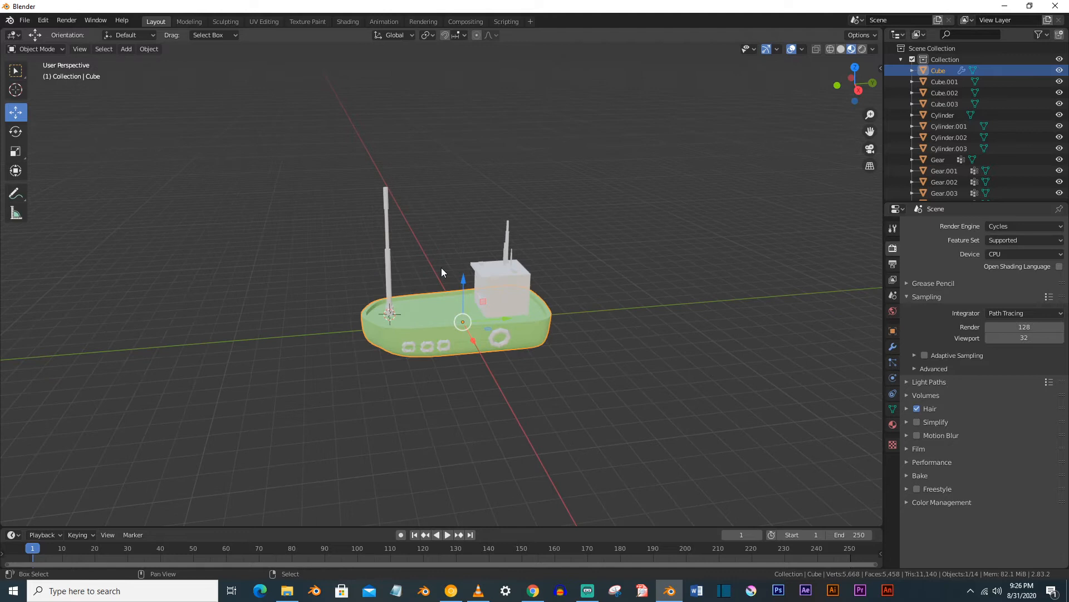
pyautogui.hotkey('shift', 'a')
pyautogui.moveTo(415, 421)
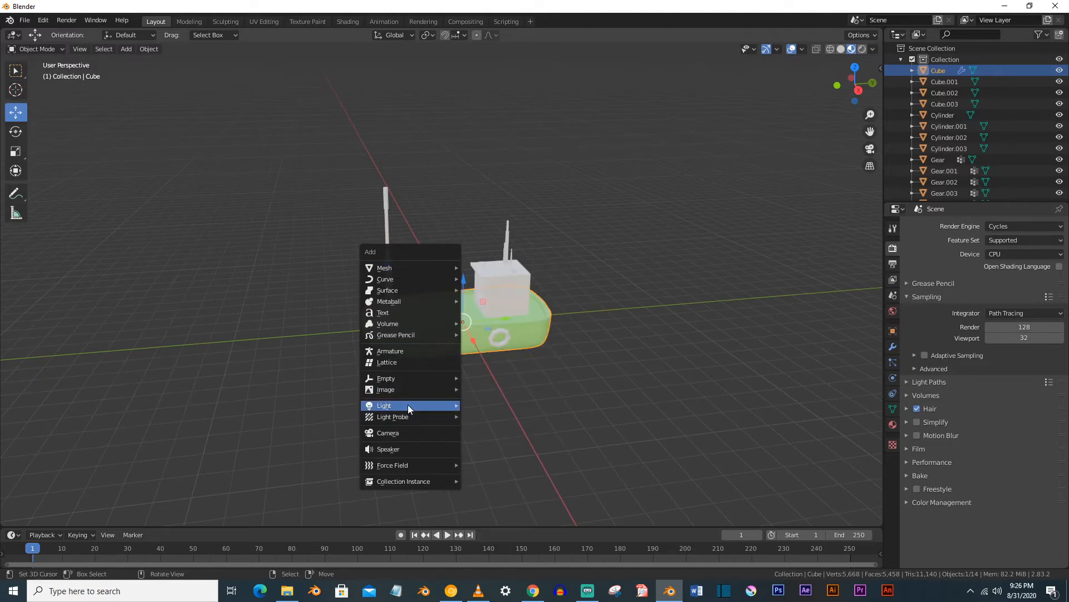
pyautogui.click(505, 441)
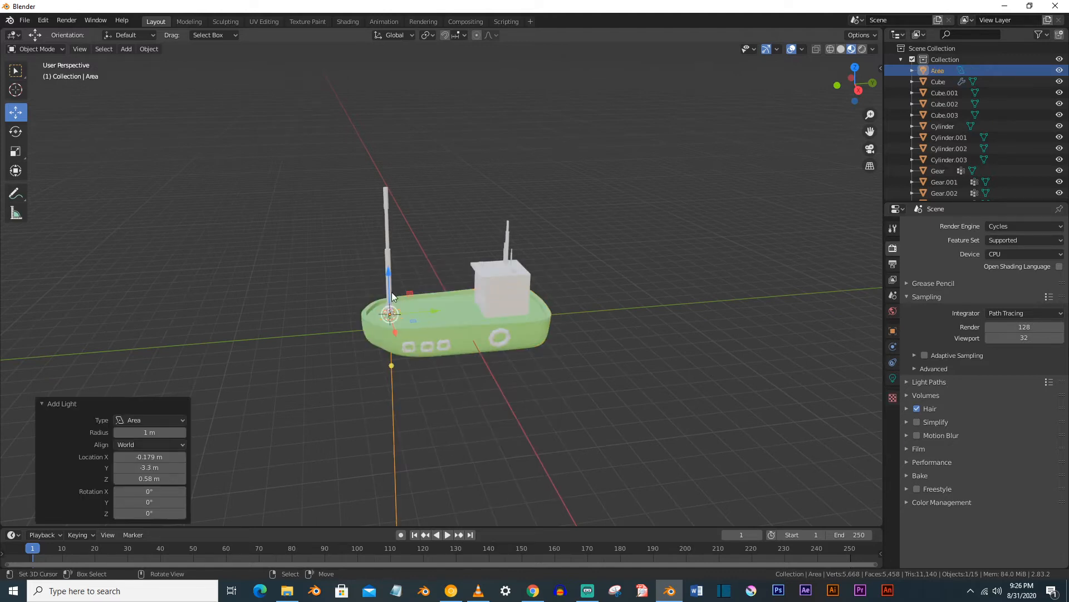
pyautogui.moveTo(387, 276); pyautogui.dragTo(379, 128)
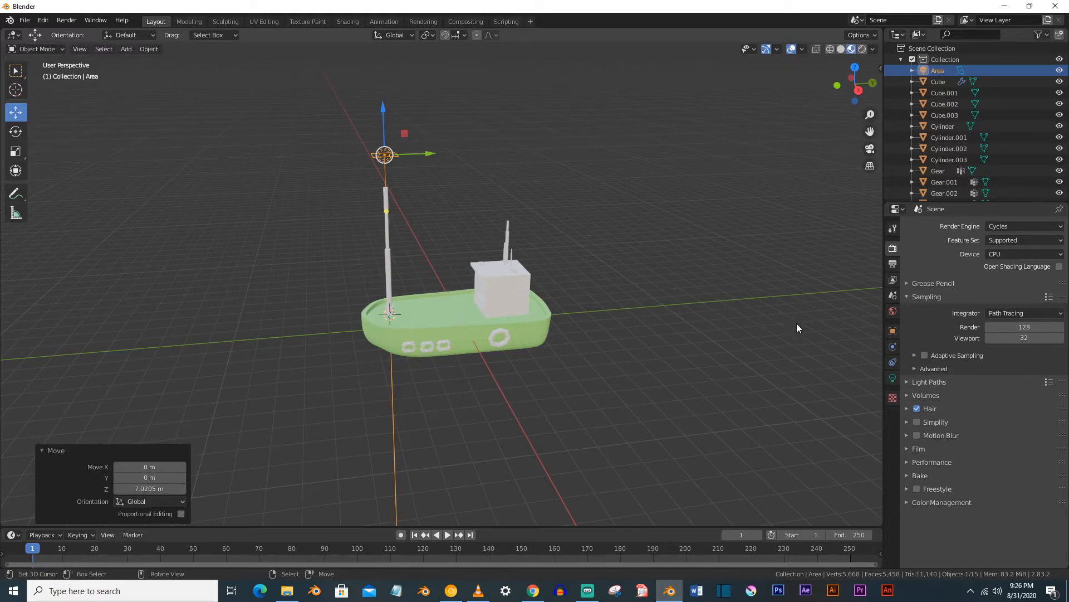
# Set the area light's power to 2000 W and its size to 10 m
pyautogui.click(895, 378)
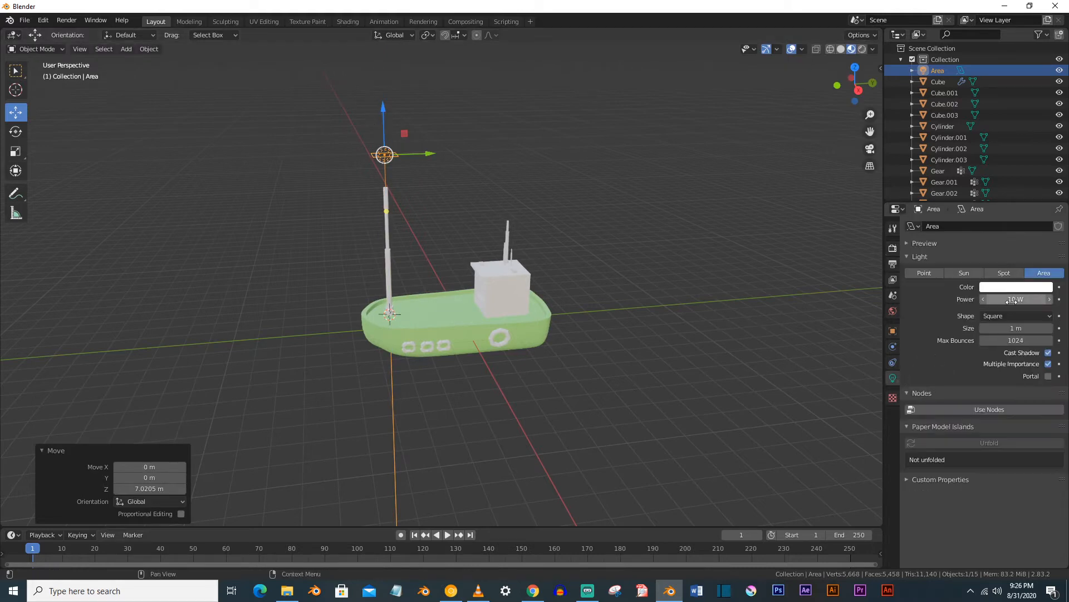
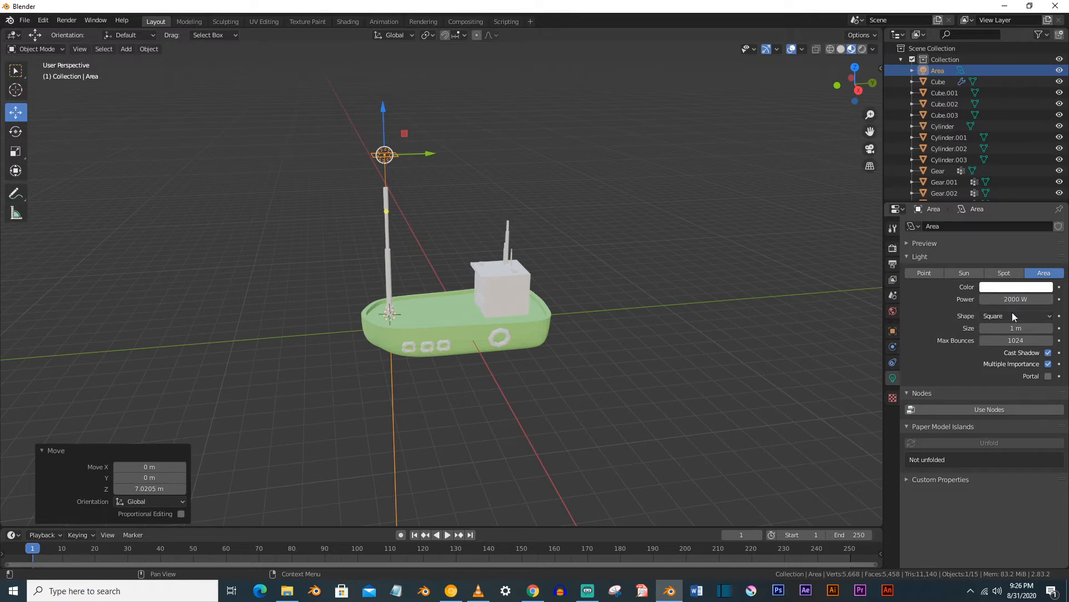
pyautogui.click(1012, 323)
pyautogui.write('10')
pyautogui.press('Return')
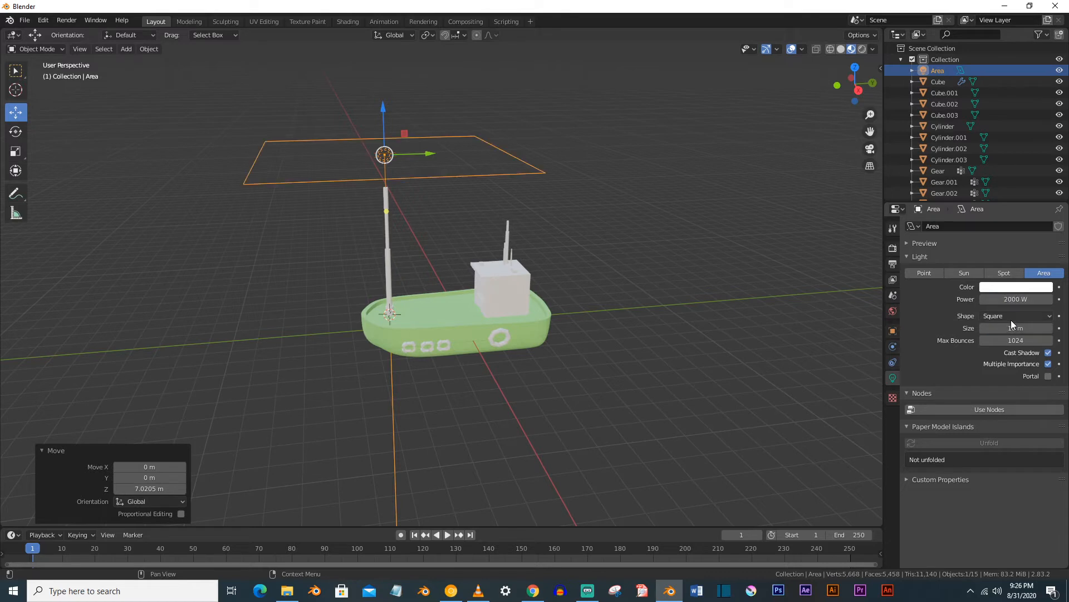
# Set the viewport shading to Rendered to preview the lit boat
pyautogui.click(863, 49)
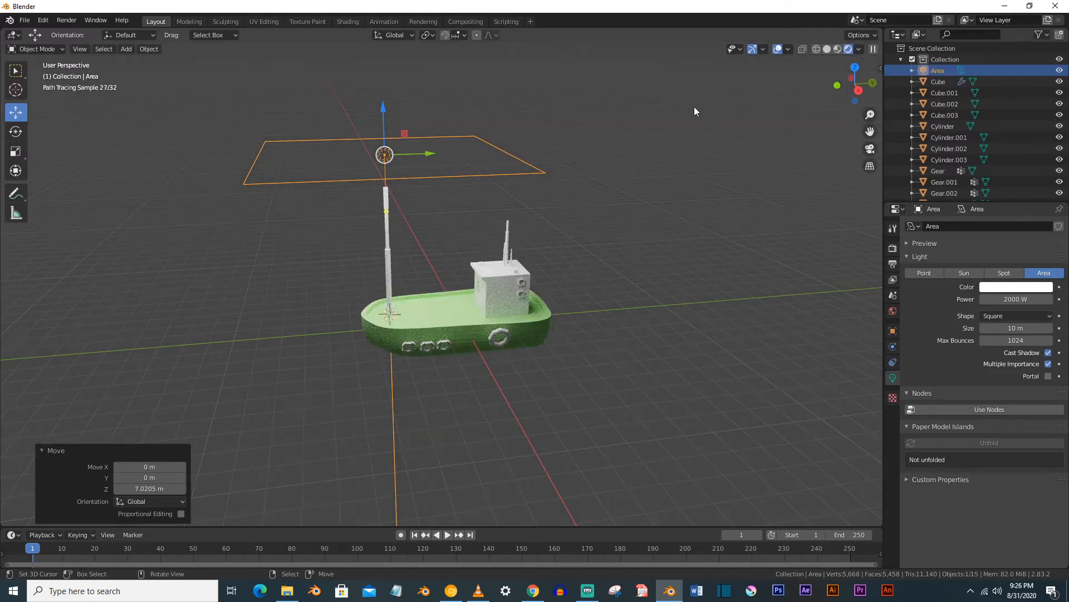
pyautogui.scroll(2, 641, 120)
pyautogui.scroll(-3, 435, 111)
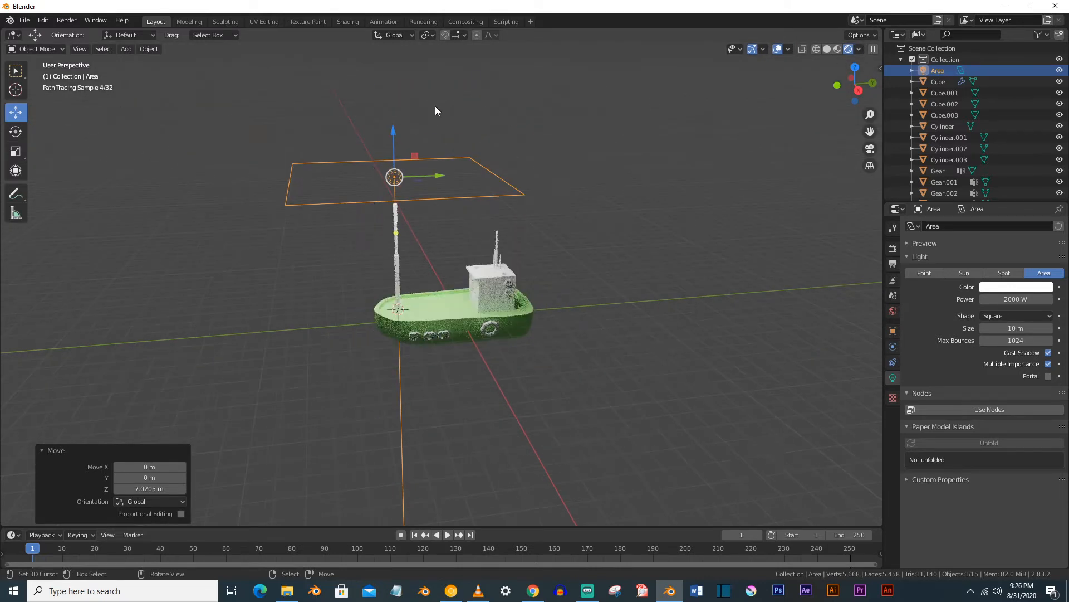
# Shift the area light about 0.959 m along Y and scale it up to about 1.19
pyautogui.moveTo(427, 174); pyautogui.dragTo(447, 173)
pyautogui.press('s')
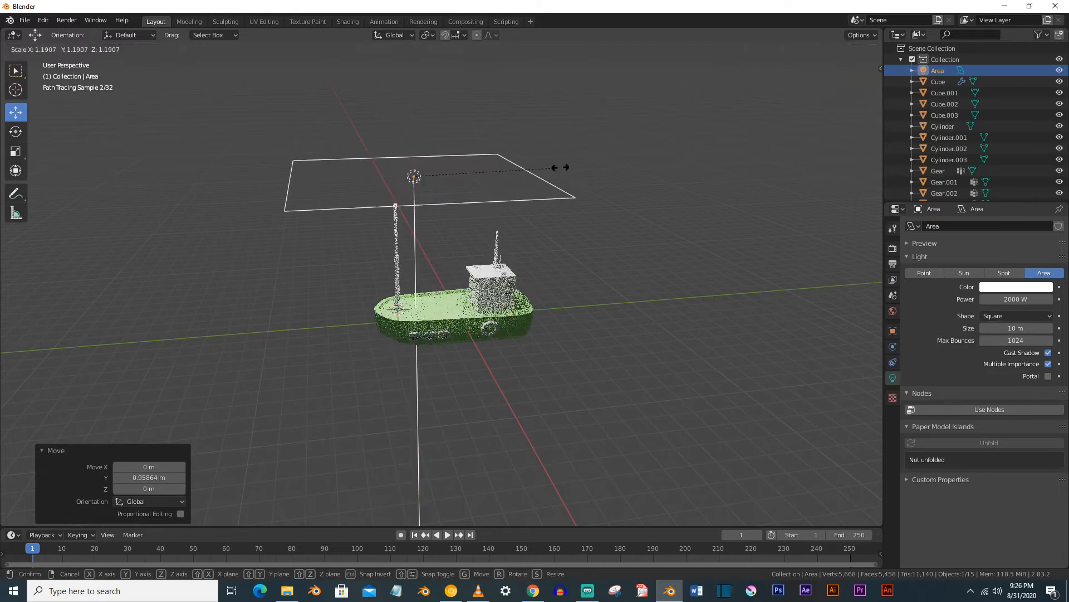
# Scale up the area light above the boat and raise it about 3.7 m along Z
pyautogui.click(639, 170)
pyautogui.moveTo(416, 138); pyautogui.dragTo(416, 61)
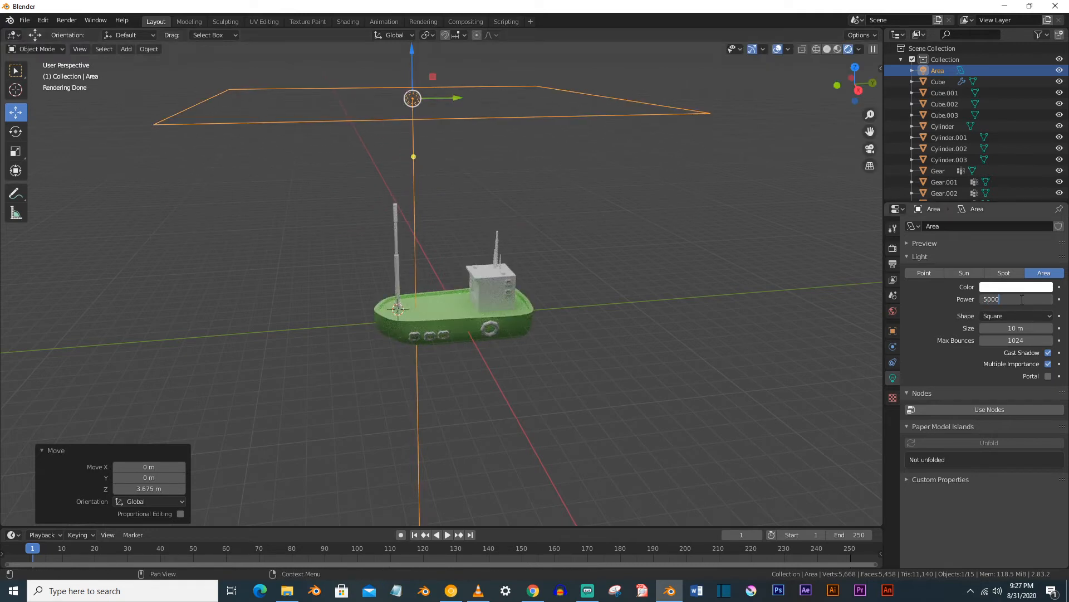
# Set the area light's power to 5000 W
pyautogui.press('Return')
pyautogui.moveTo(580, 355); pyautogui.dragTo(552, 346, button='middle')
pyautogui.scroll(3, 579, 335)
pyautogui.scroll(-2, 553, 346)
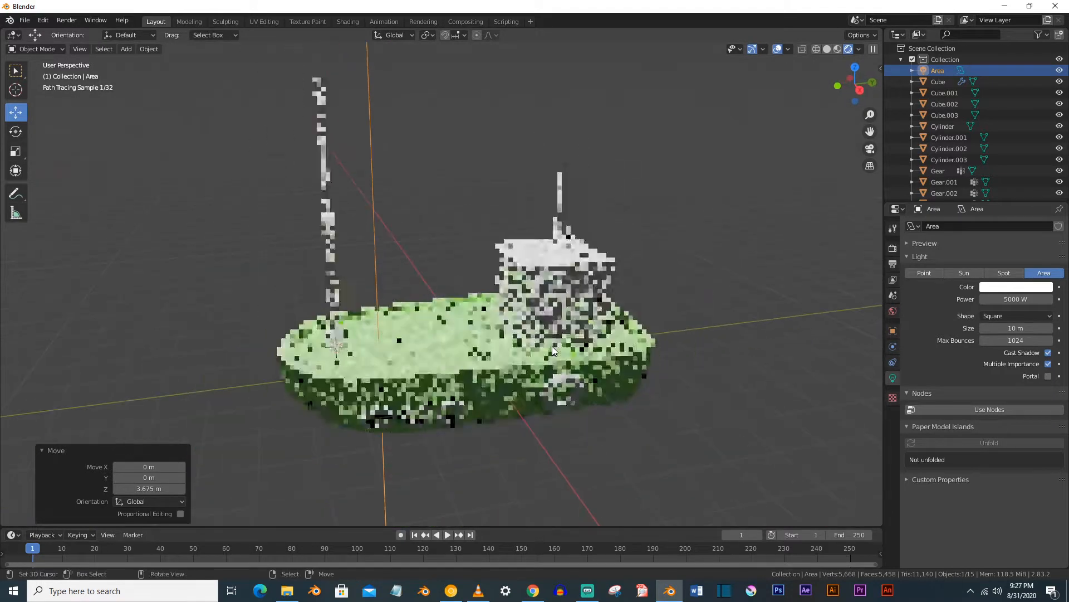
# Give the boat's cabin a new material with a pale green base color
pyautogui.click(549, 307)
pyautogui.click(893, 424)
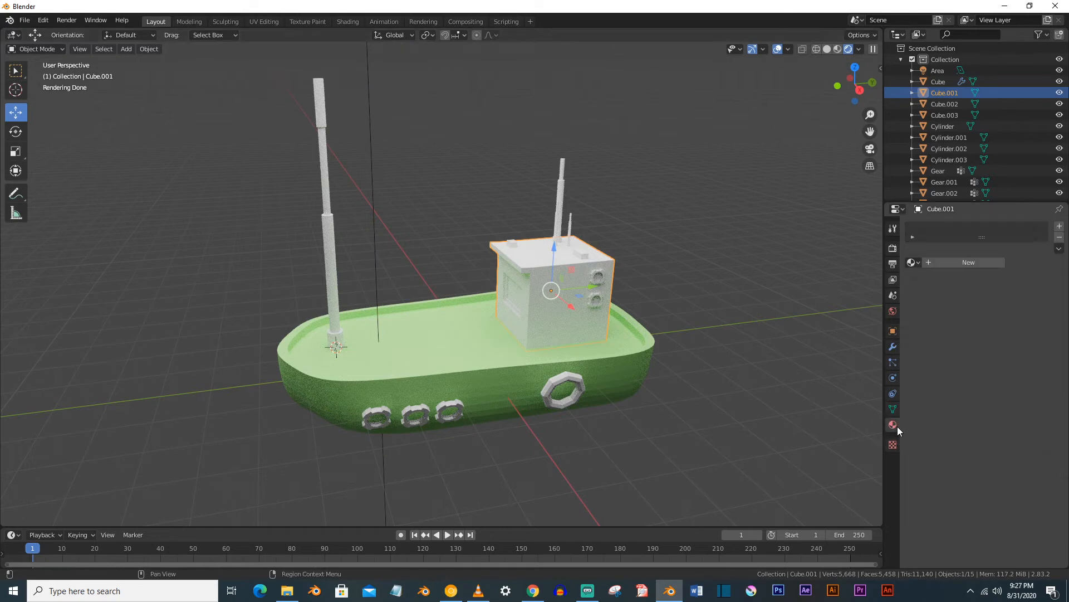
pyautogui.click(972, 264)
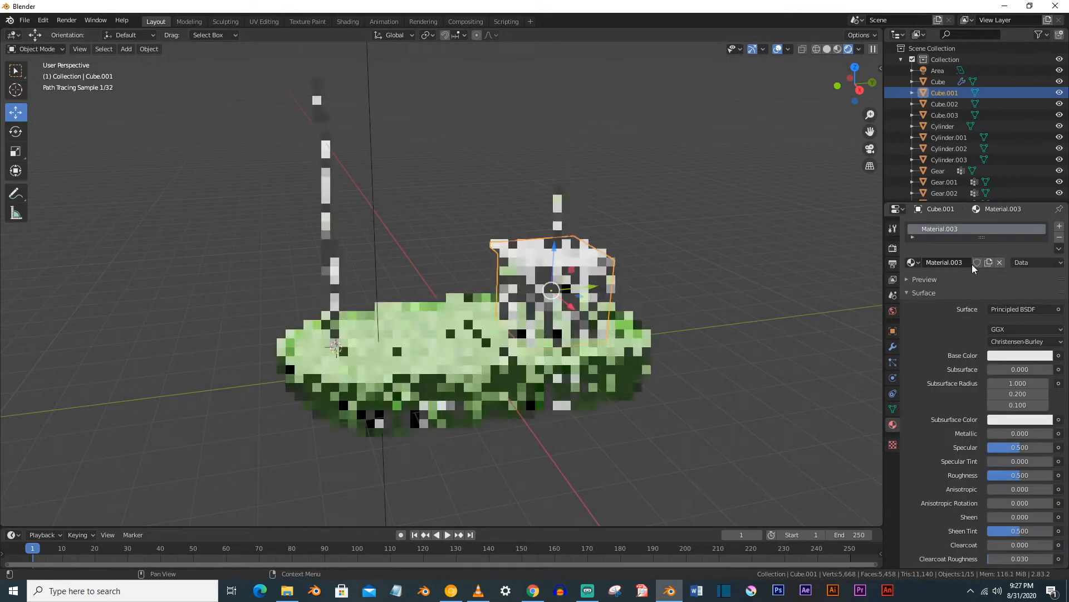
pyautogui.click(1010, 352)
pyautogui.click(987, 228)
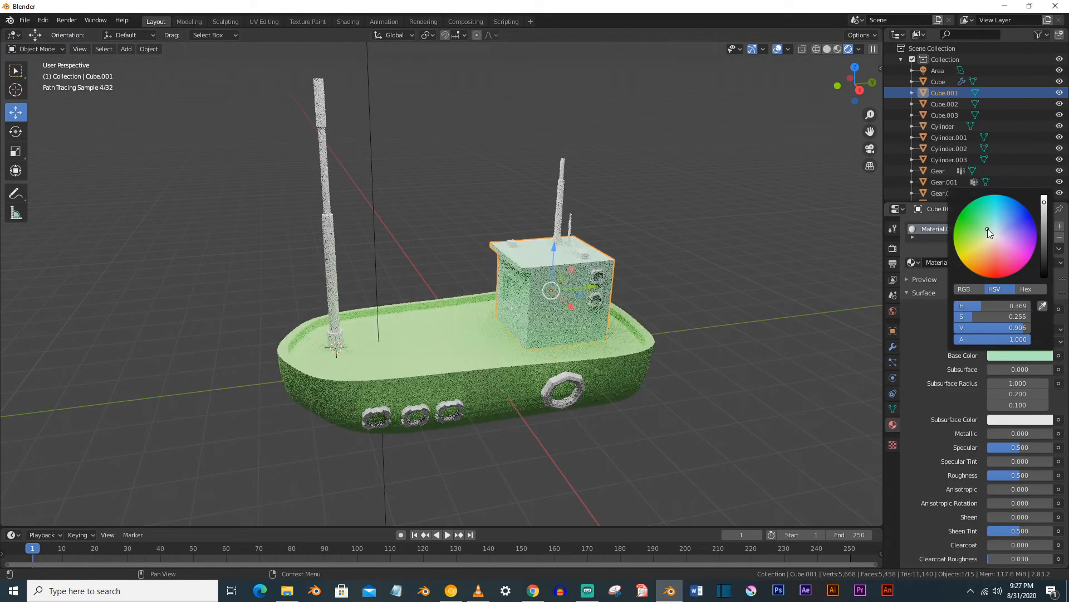
pyautogui.click(983, 236)
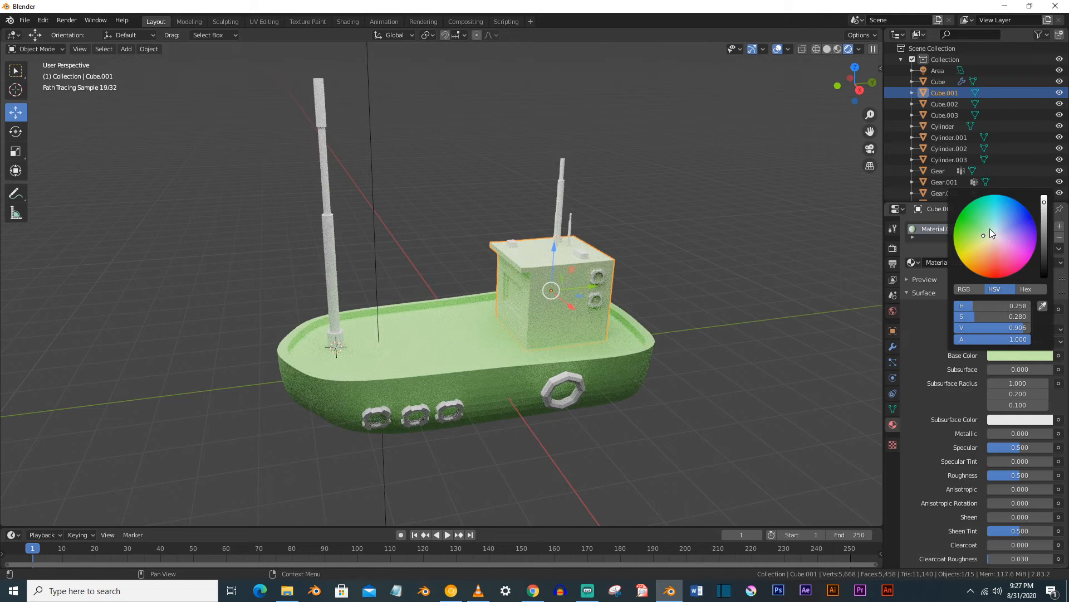
pyautogui.moveTo(984, 236); pyautogui.dragTo(984, 233)
# Give the upper ring on the cabin wall a new black material with metallic 1.0 and roughness 0.125
pyautogui.scroll(2, 672, 276)
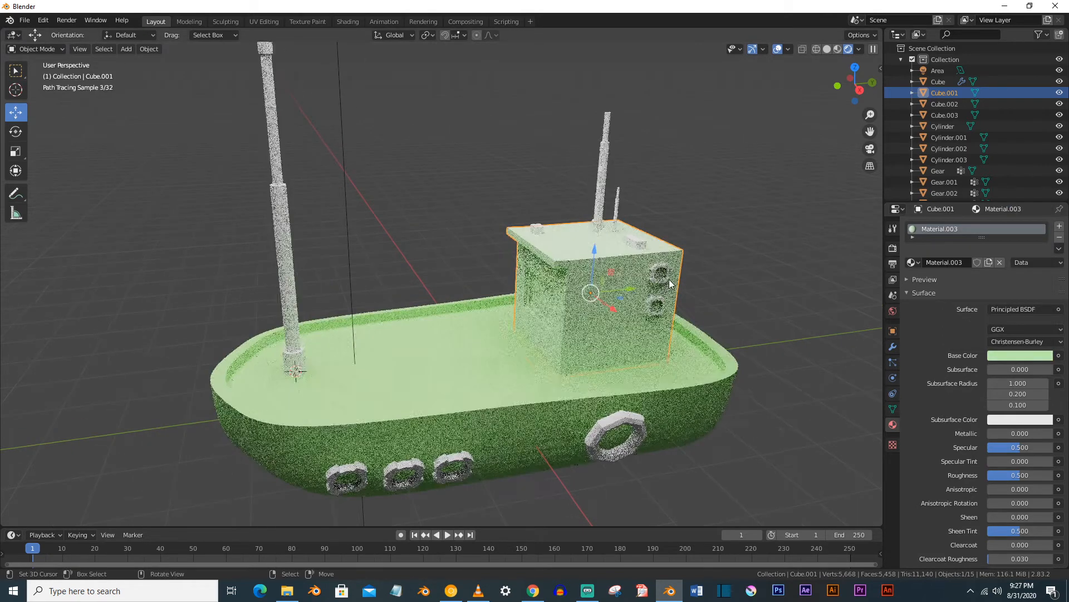
pyautogui.click(659, 273)
pyautogui.click(957, 262)
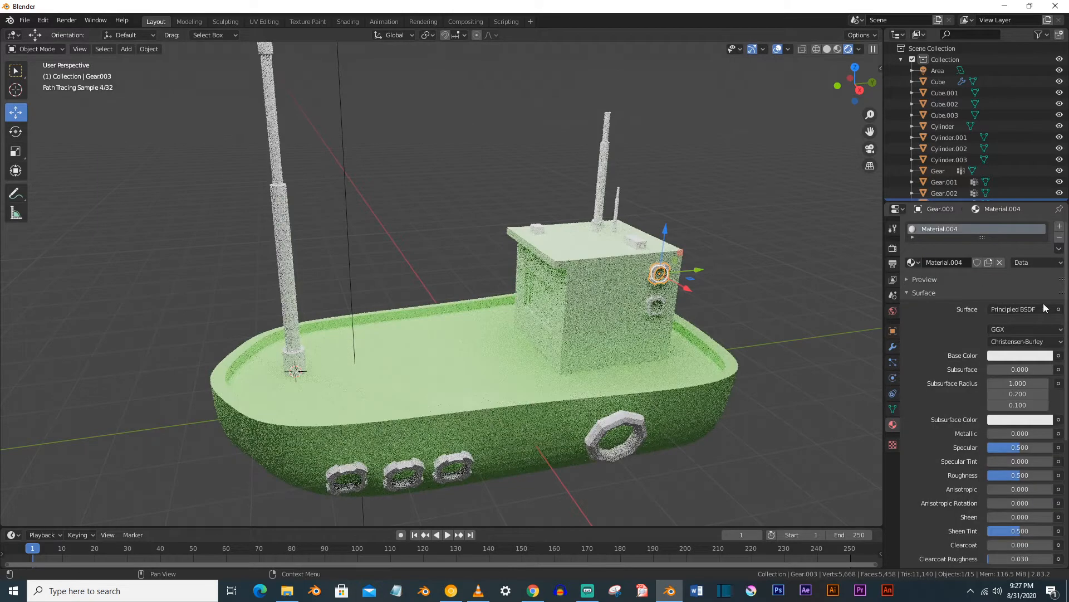
pyautogui.click(1030, 356)
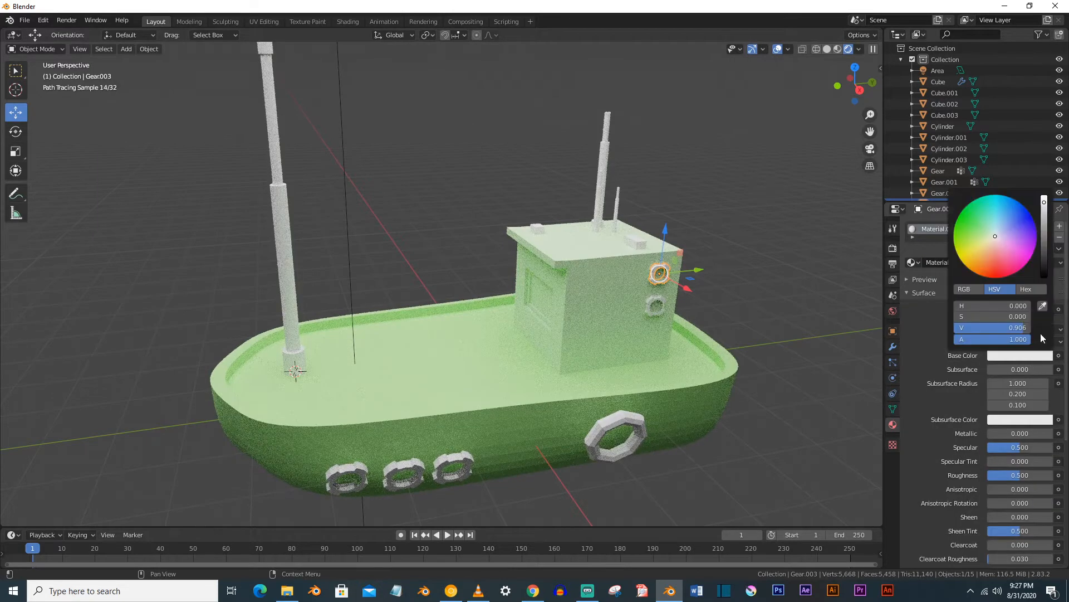
pyautogui.click(1043, 272)
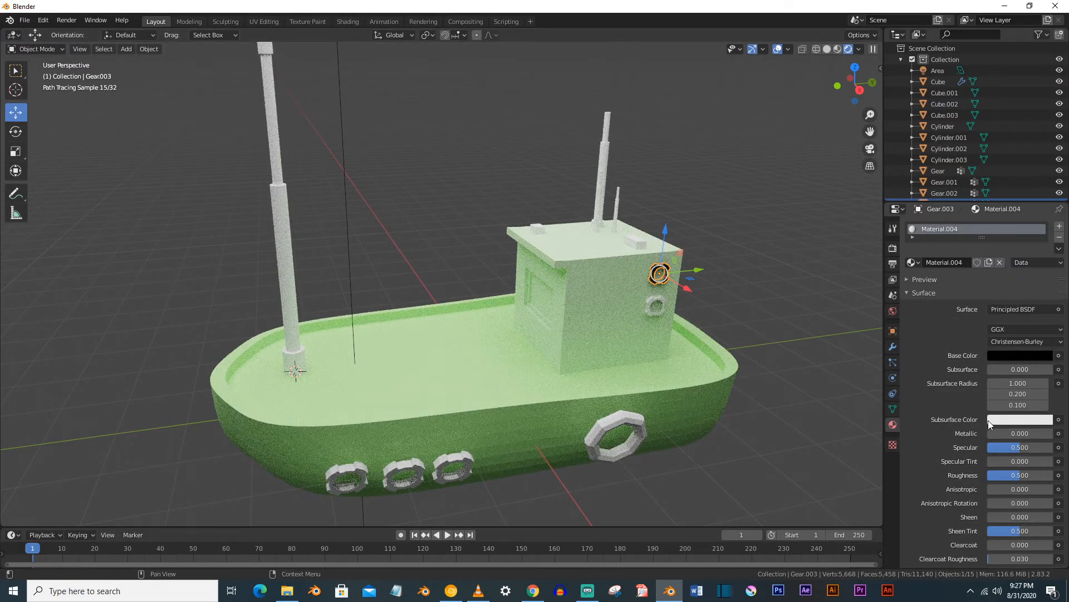
pyautogui.moveTo(995, 433); pyautogui.dragTo(1036, 433)
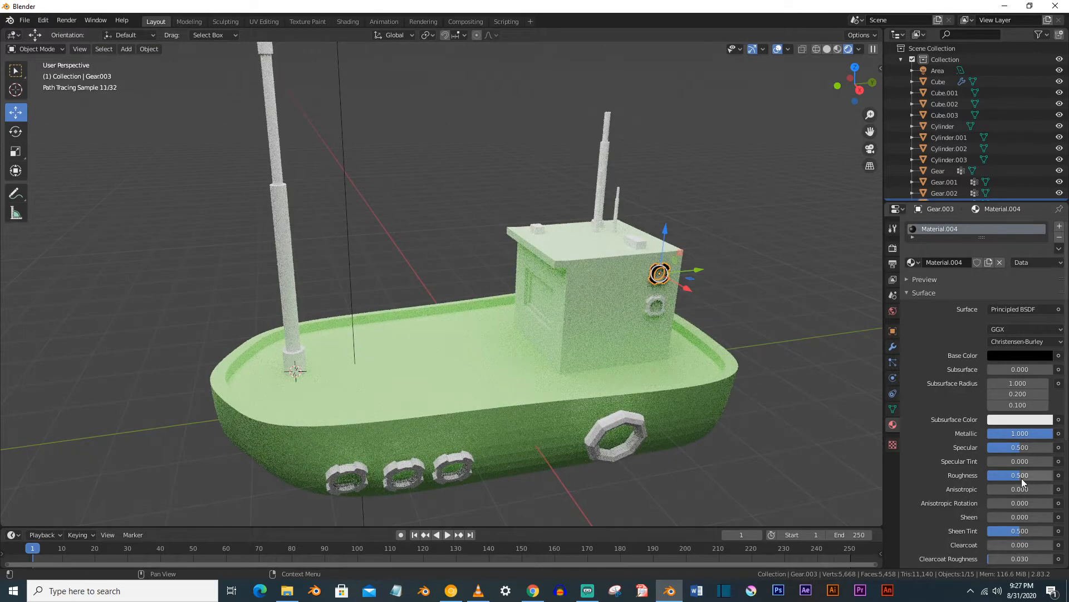
pyautogui.moveTo(1020, 475); pyautogui.dragTo(996, 475)
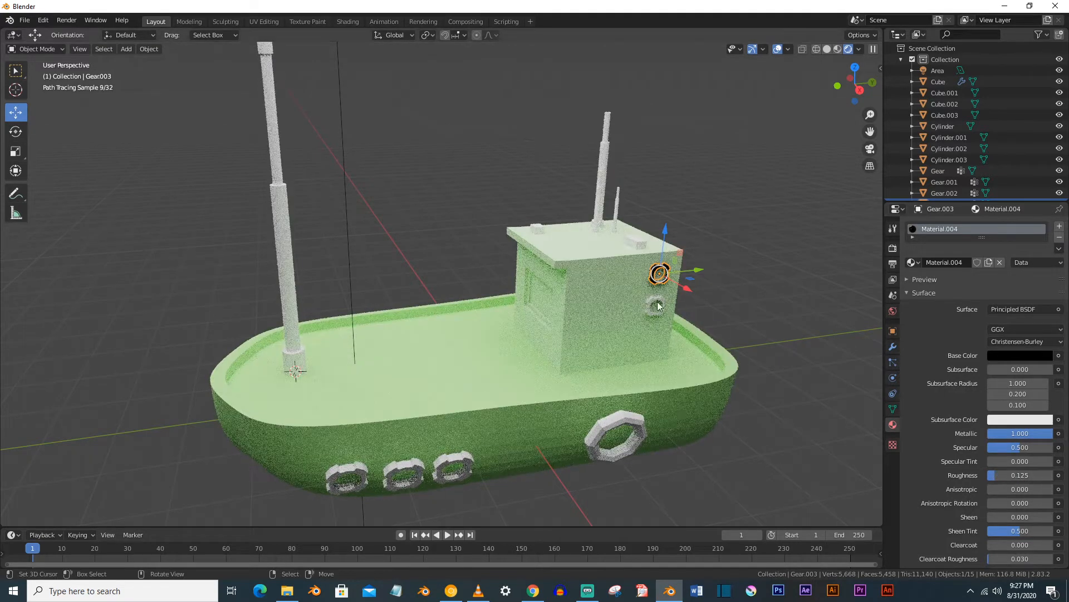
# Replace the lower cabin ring's material with the existing black Material.004
pyautogui.click(646, 310)
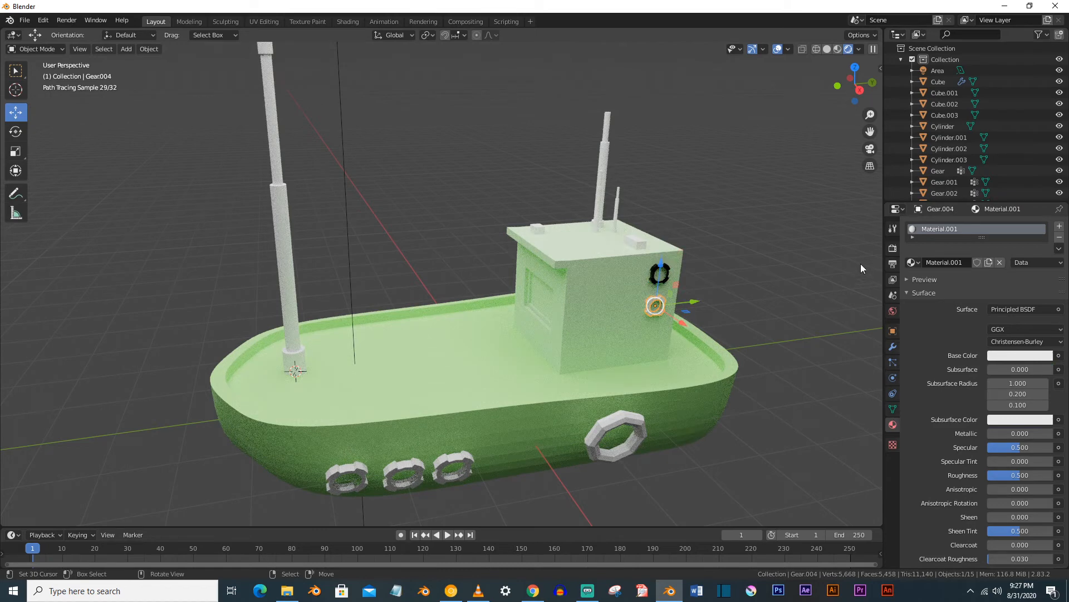
pyautogui.click(913, 263)
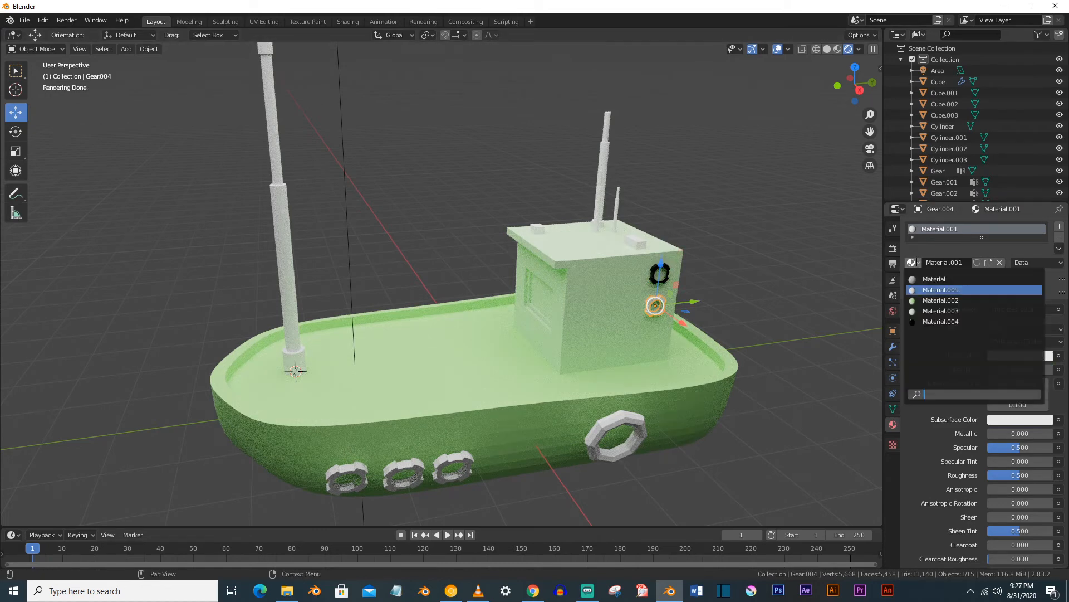
pyautogui.click(930, 322)
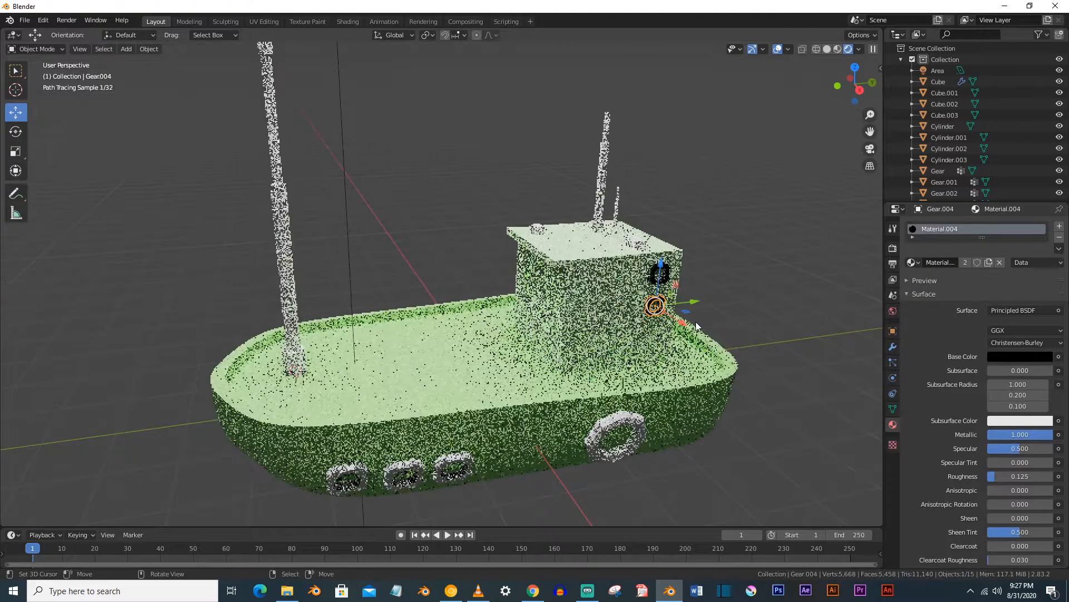
# Select the octagonal window faces on the cabin's side wall and add a second cabin material with a Glass BSDF surface
pyautogui.click(611, 313)
pyautogui.scroll(4, 613, 315)
pyautogui.press('Tab')
pyautogui.keyDown('shift'); pyautogui.rightClick(704, 340); pyautogui.keyUp('shift')
pyautogui.keyDown('shift'); pyautogui.rightClick(710, 306); pyautogui.keyUp('shift')
pyautogui.keyDown('shift'); pyautogui.rightClick(678, 311); pyautogui.keyUp('shift')
pyautogui.click(1060, 231)
pyautogui.click(987, 300)
pyautogui.click(1006, 350)
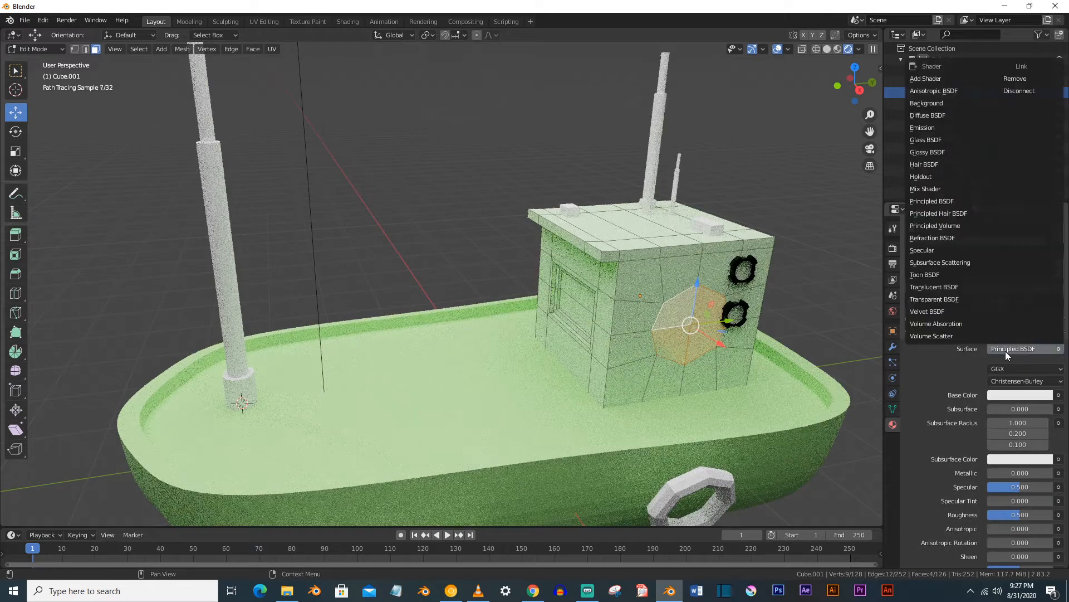
pyautogui.click(948, 140)
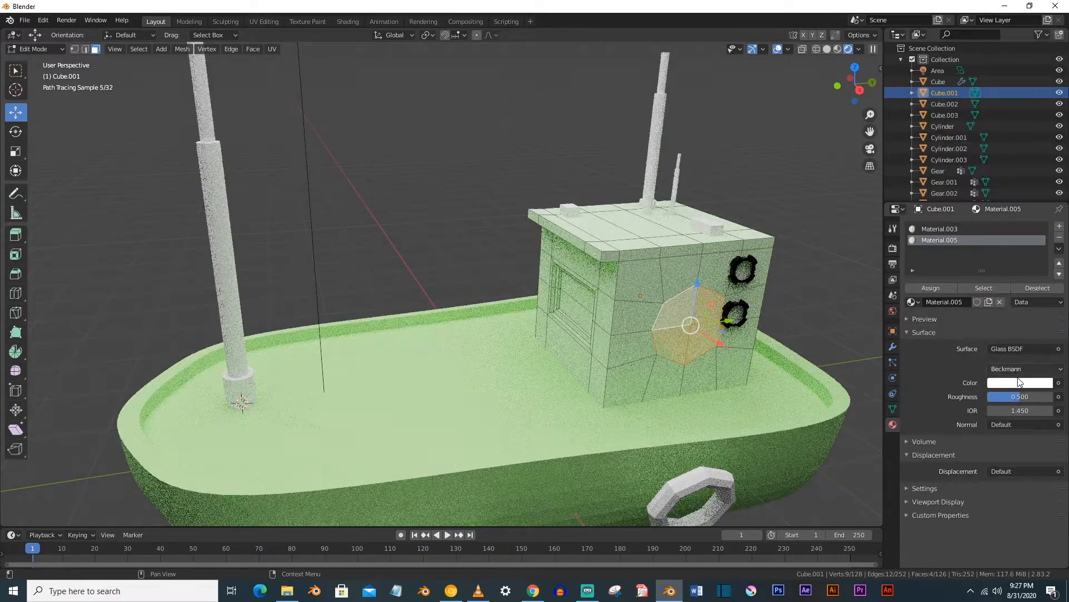
# Set the glass material's roughness to 0 and its color to light cyan, and assign it to the octagonal window faces
pyautogui.moveTo(1020, 396); pyautogui.dragTo(986, 397)
pyautogui.click(1016, 410)
pyautogui.click(1021, 383)
pyautogui.click(998, 251)
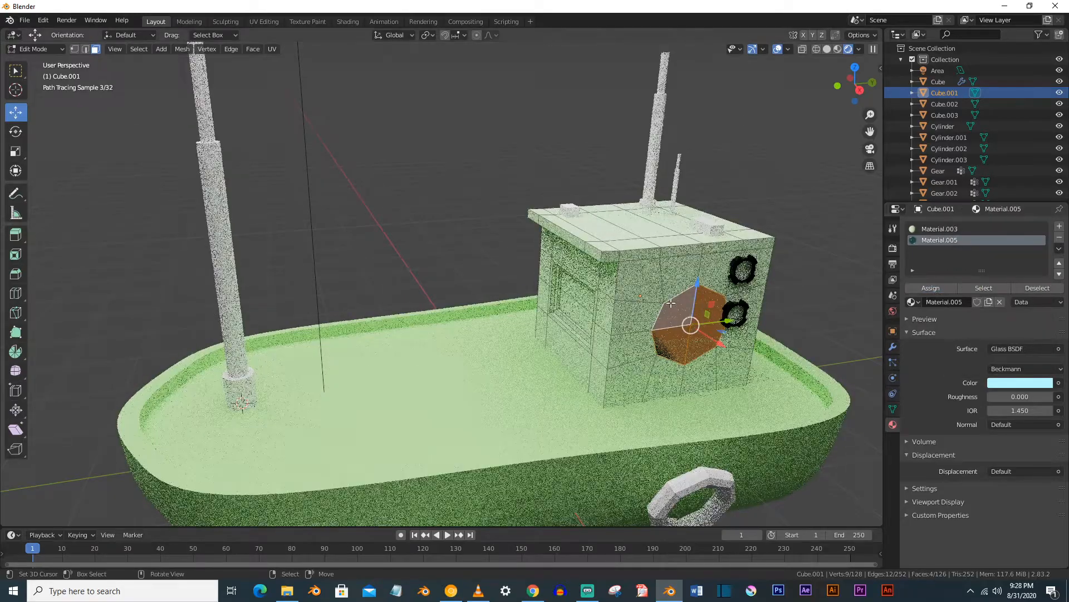
pyautogui.press('Tab')
# Select the cabin's rectangular front window faces and add a third cabin material with an Emission surface
pyautogui.press('Tab')
pyautogui.moveTo(644, 309); pyautogui.dragTo(540, 290, button='middle')
pyautogui.click(541, 290)
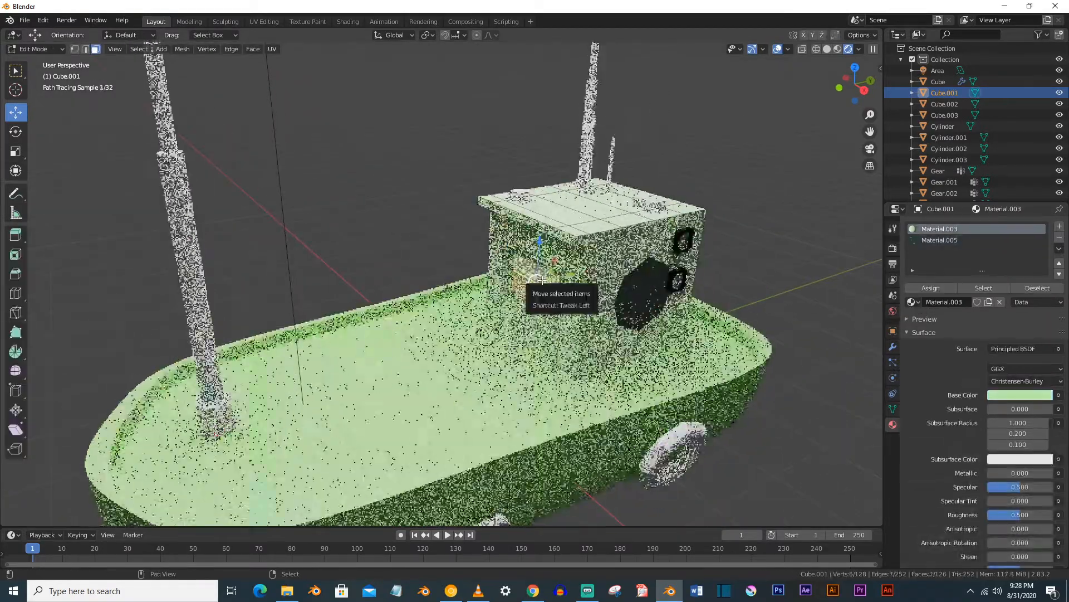
pyautogui.click(1059, 227)
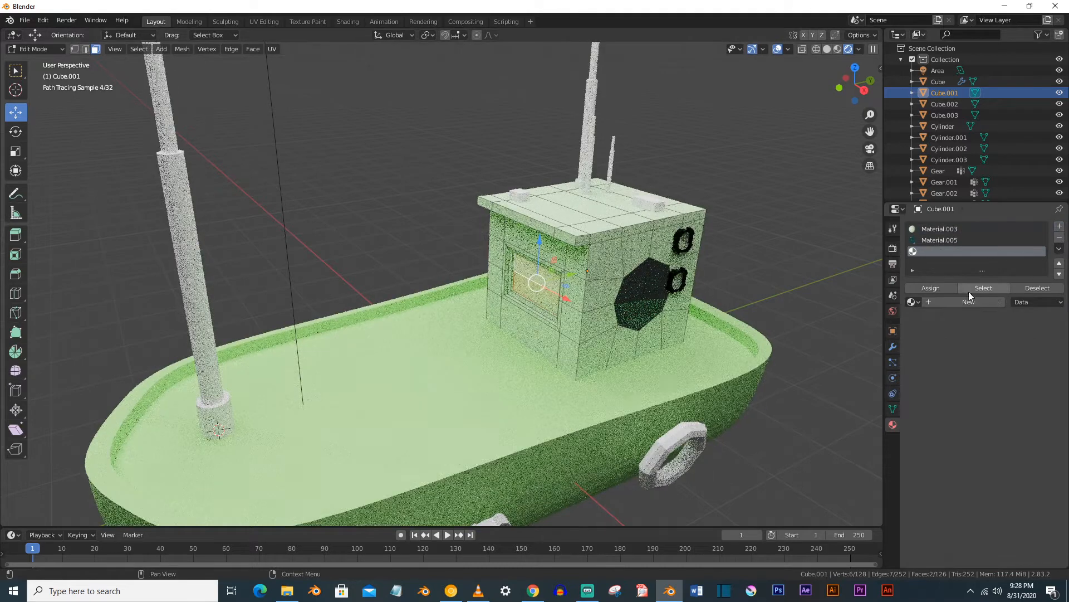
pyautogui.click(974, 300)
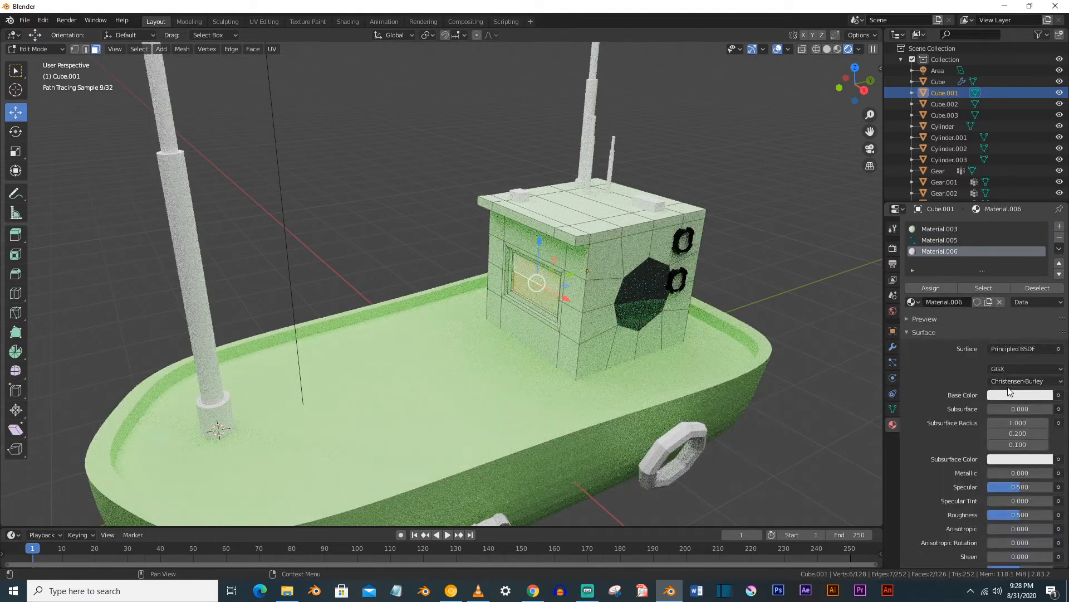
pyautogui.click(1018, 349)
pyautogui.click(932, 129)
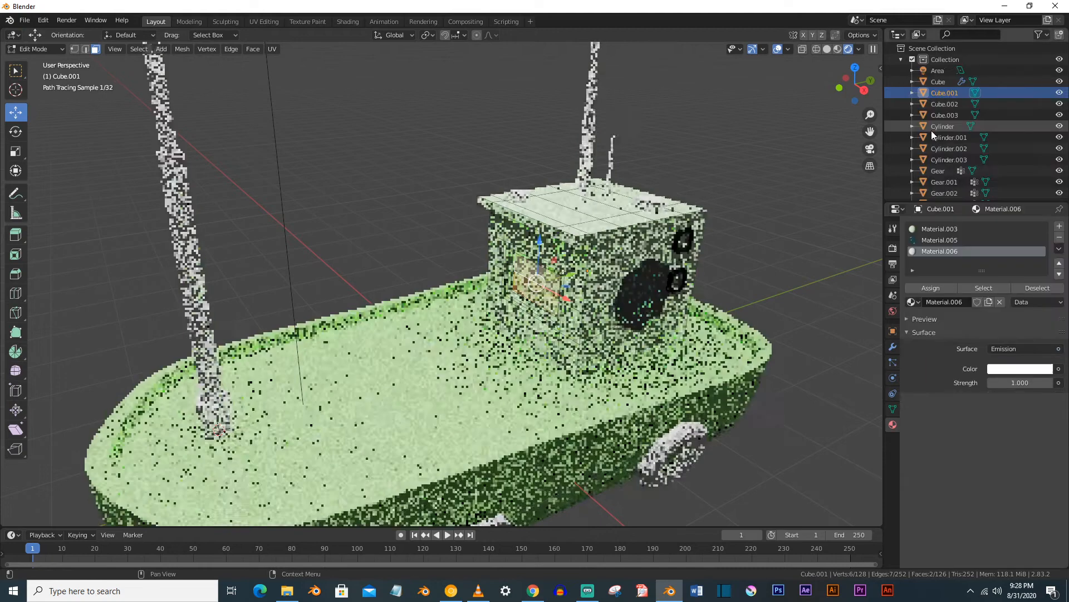
# Set the emission color to a warm off-white and assign the material to the front window faces
pyautogui.click(1027, 370)
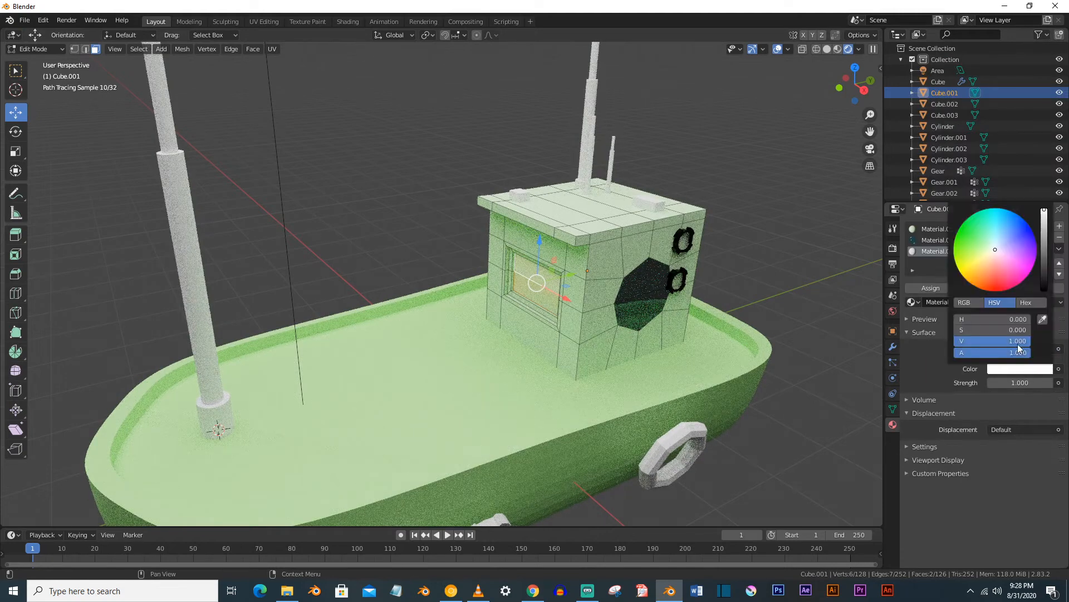
pyautogui.click(995, 232)
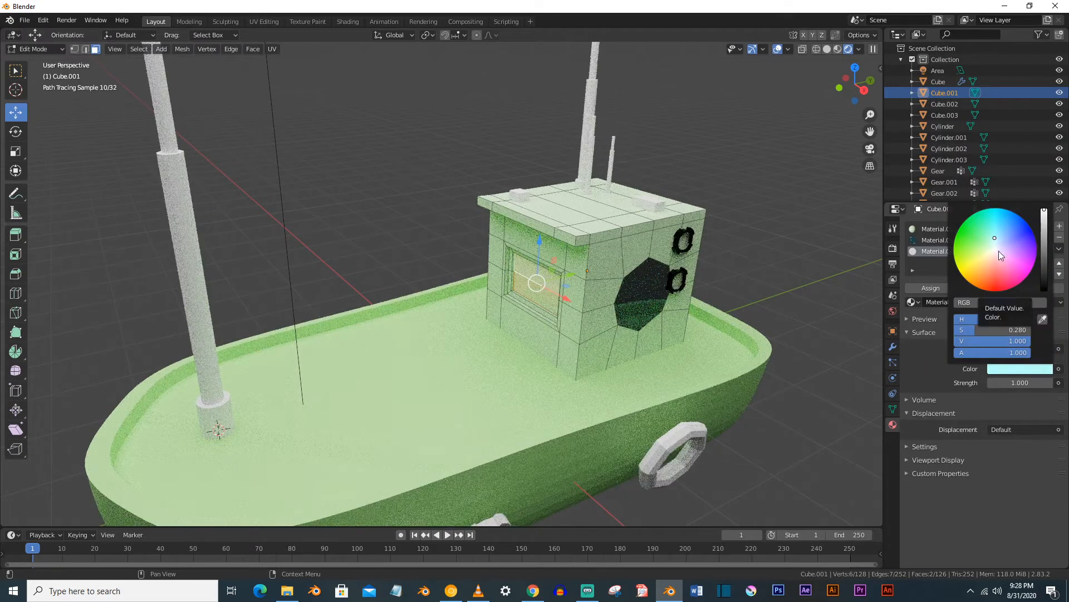
pyautogui.click(998, 254)
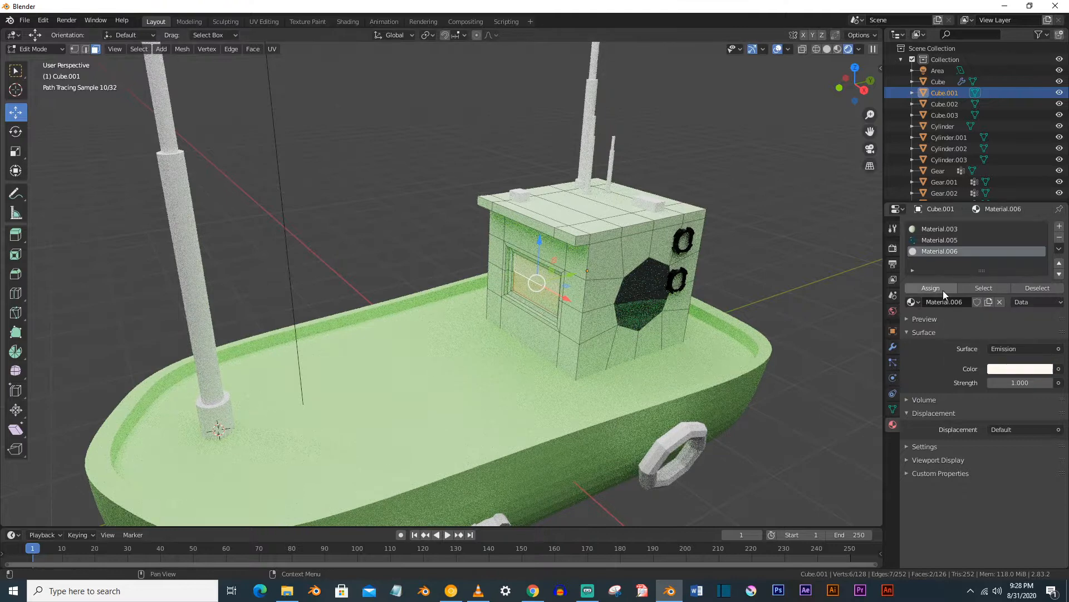
pyautogui.click(942, 289)
pyautogui.press('Tab')
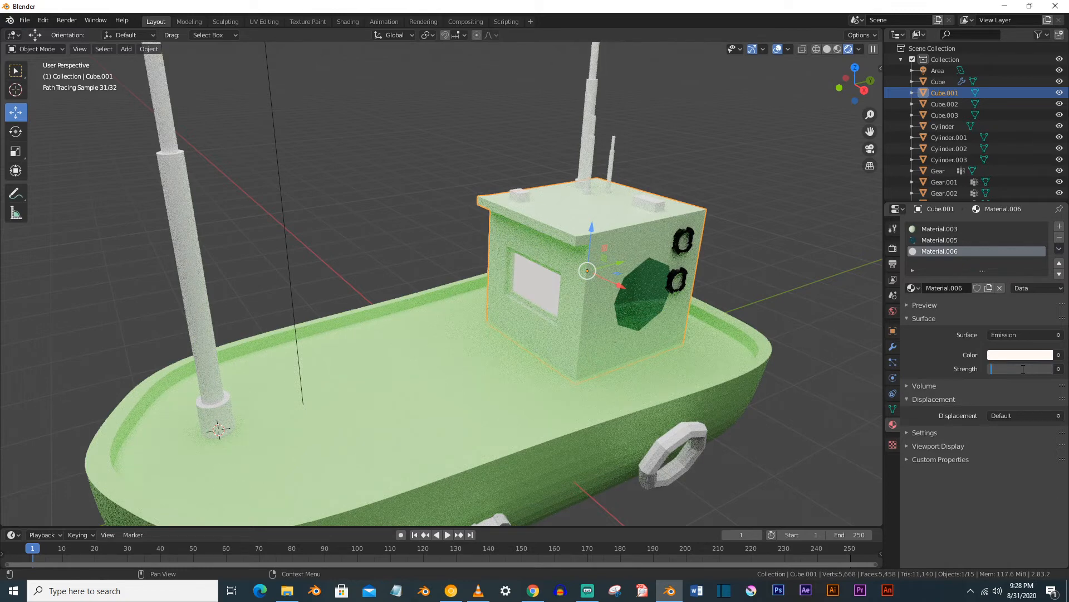
# Set the front window material's emission strength to 4
pyautogui.click(1023, 369)
pyautogui.write('4')
pyautogui.press('Return')
# Move the lower cabin ring about 0.13 m along Y, clear of the octagonal window, and the upper ring about 0.04 m along X
pyautogui.moveTo(684, 318)
pyautogui.mouseDown(button='middle')
pyautogui.moveTo(583, 330)
pyautogui.moveTo(749, 337)
pyautogui.mouseUp(button='middle')
pyautogui.click(718, 323)
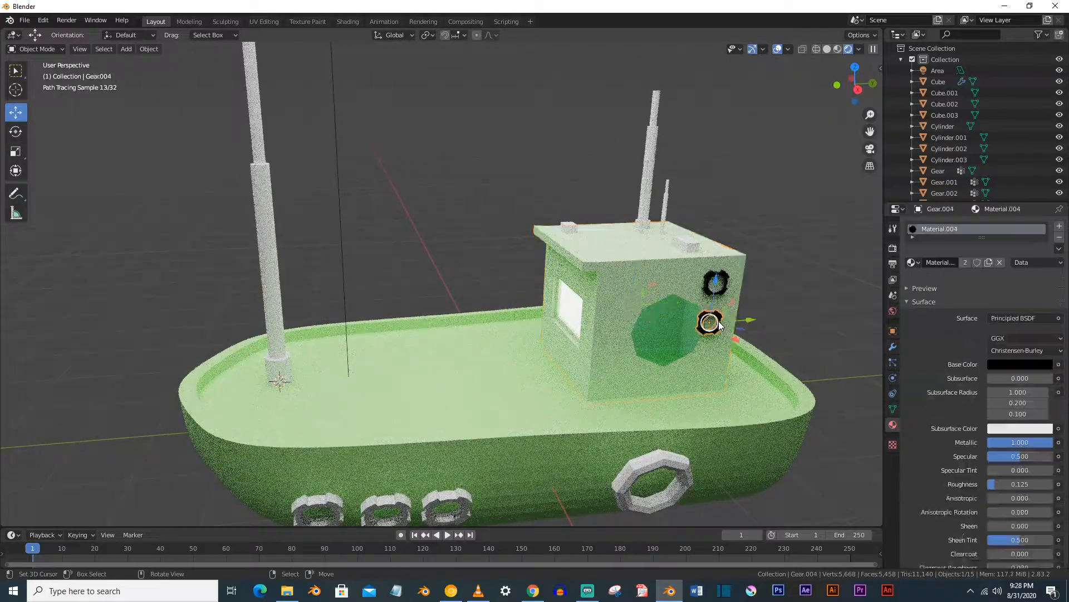
pyautogui.press('g')
pyautogui.moveTo(756, 319); pyautogui.dragTo(746, 338)
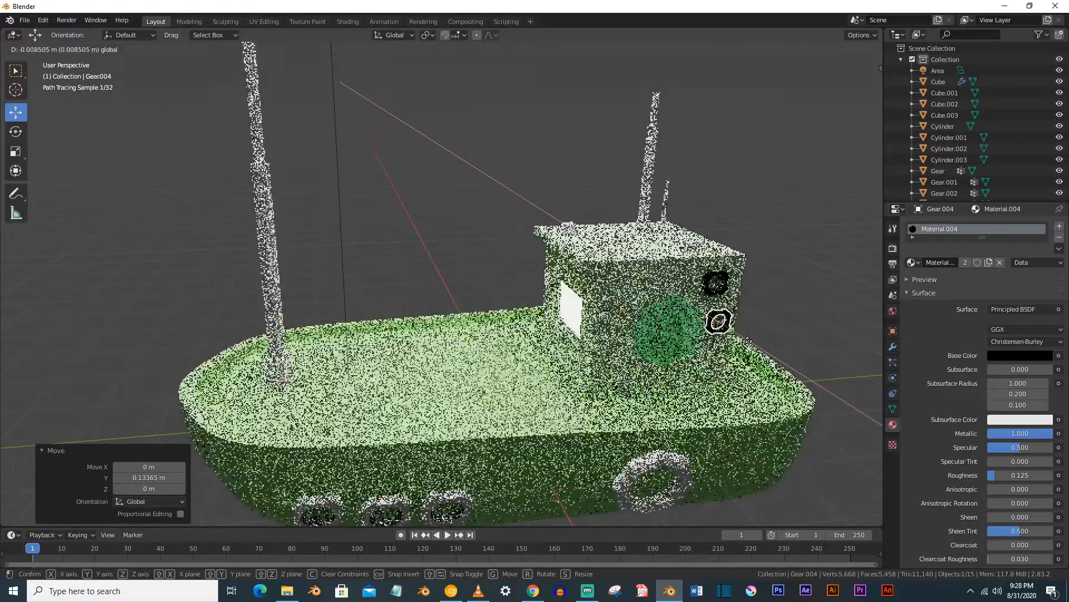
pyautogui.click(731, 284)
pyautogui.moveTo(755, 281); pyautogui.dragTo(753, 298)
# Give the larger block on the cabin roof a new material with a dark olive green base color
pyautogui.scroll(1, 671, 266)
pyautogui.keyDown('shift'); pyautogui.moveTo(670, 265); pyautogui.dragTo(605, 310, button='middle'); pyautogui.keyUp('shift')
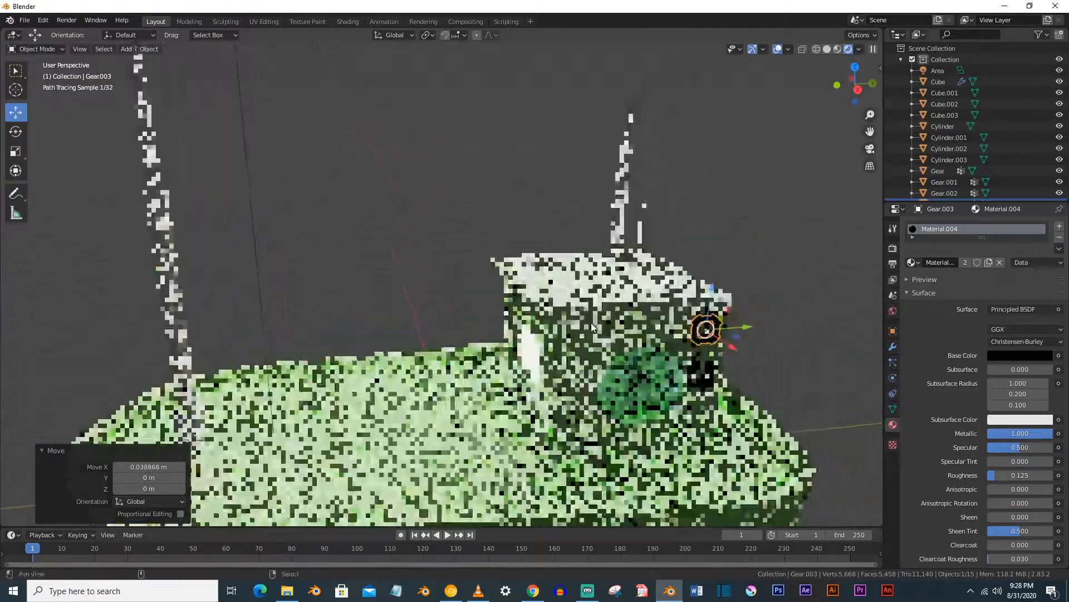
pyautogui.click(667, 285)
pyautogui.click(964, 265)
pyautogui.click(1016, 356)
pyautogui.moveTo(995, 236); pyautogui.dragTo(990, 252)
pyautogui.moveTo(1044, 213); pyautogui.dragTo(1045, 234)
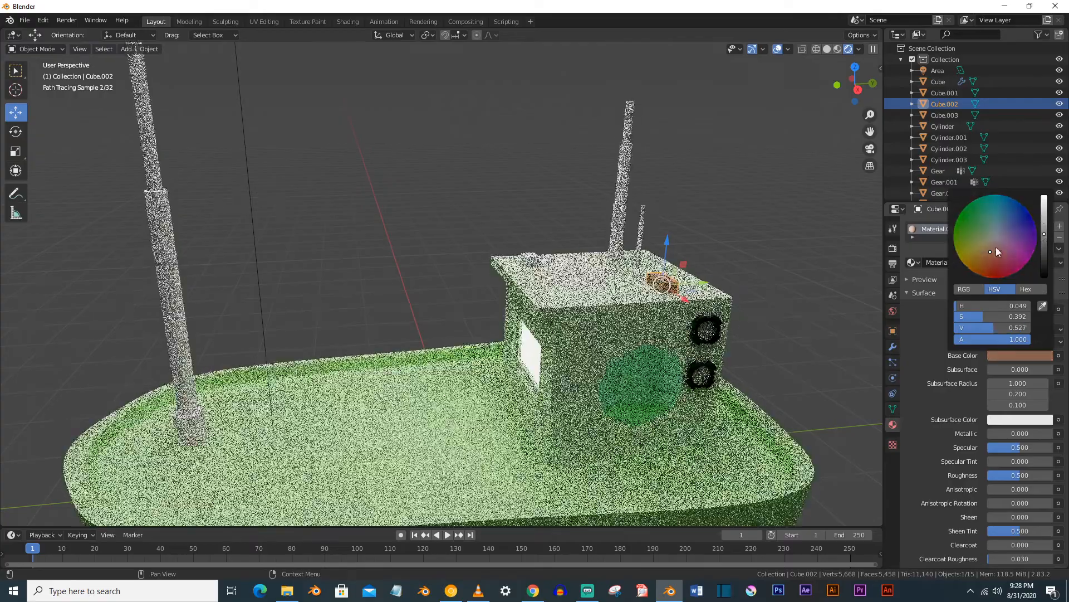
pyautogui.moveTo(981, 243); pyautogui.dragTo(976, 237)
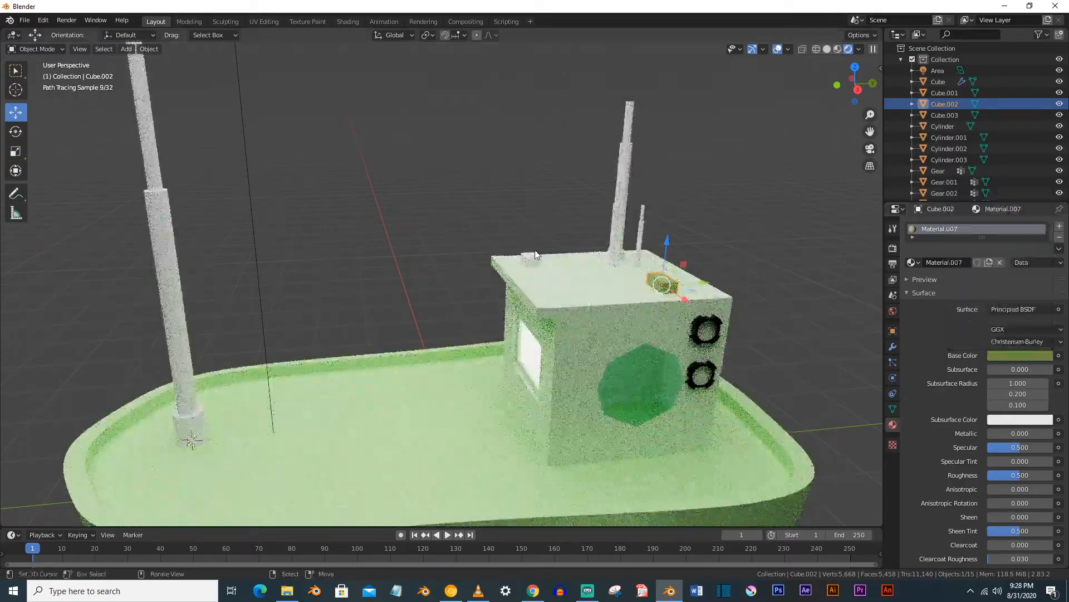
# Give the small block at the roof's front corner a new material with a muted green base color
pyautogui.click(680, 277)
pyautogui.click(985, 262)
pyautogui.click(1021, 356)
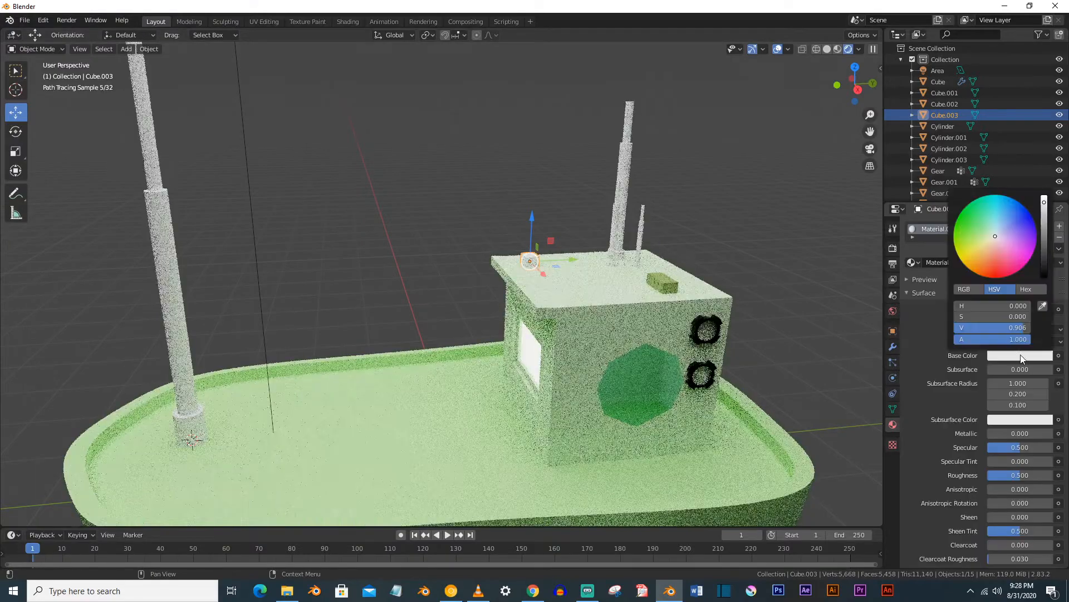
pyautogui.moveTo(1045, 238); pyautogui.dragTo(980, 237)
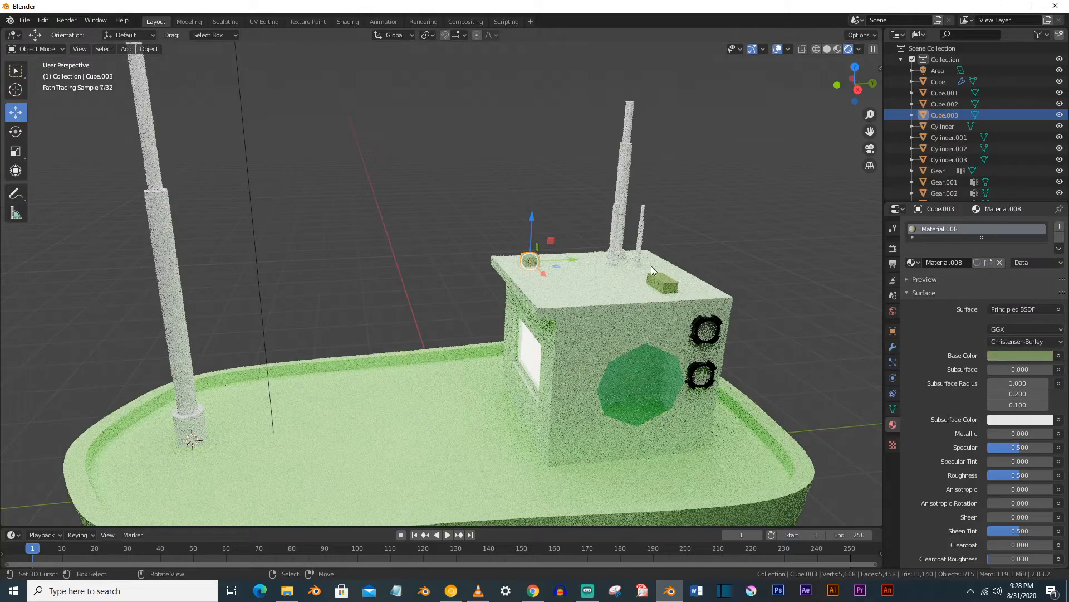
# Give the tallest pole on the cabin roof a new material with metallic 0.700 and roughness 0.283
pyautogui.click(622, 229)
pyautogui.scroll(3, 538, 286)
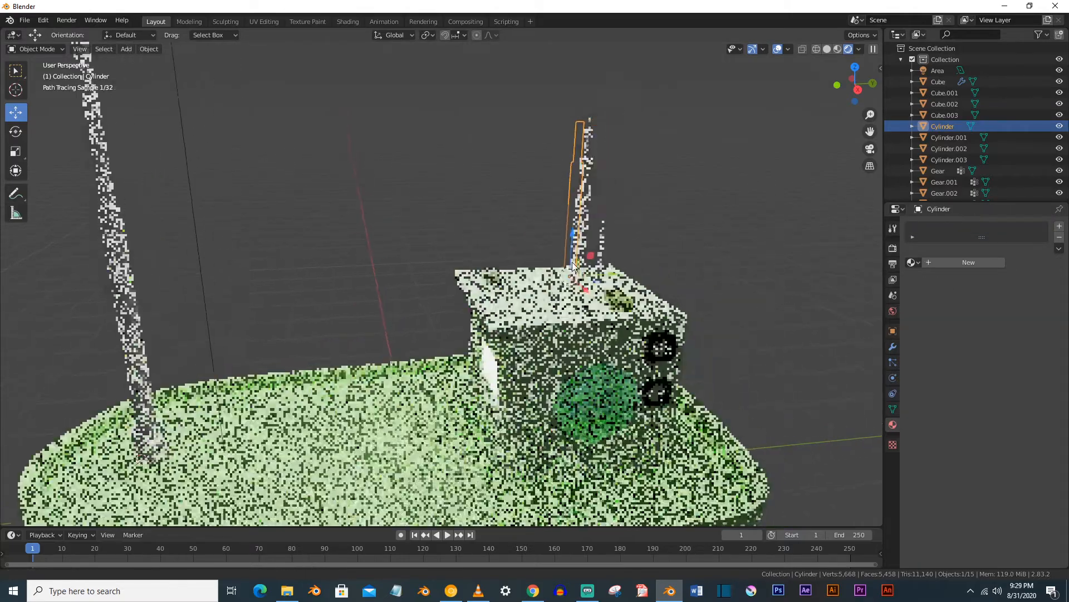
pyautogui.scroll(-4, 538, 285)
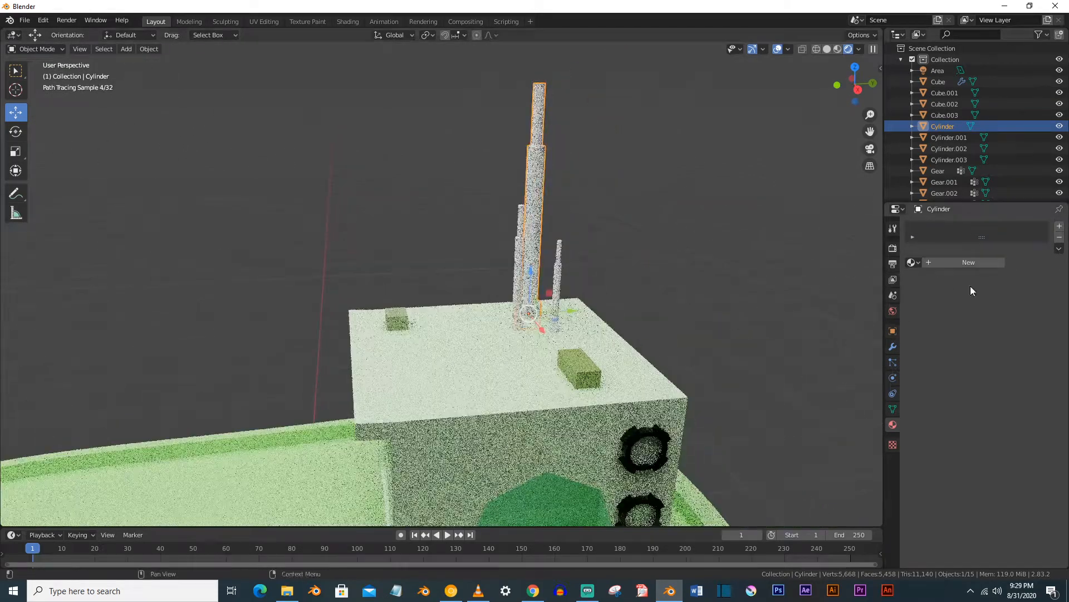
pyautogui.click(966, 267)
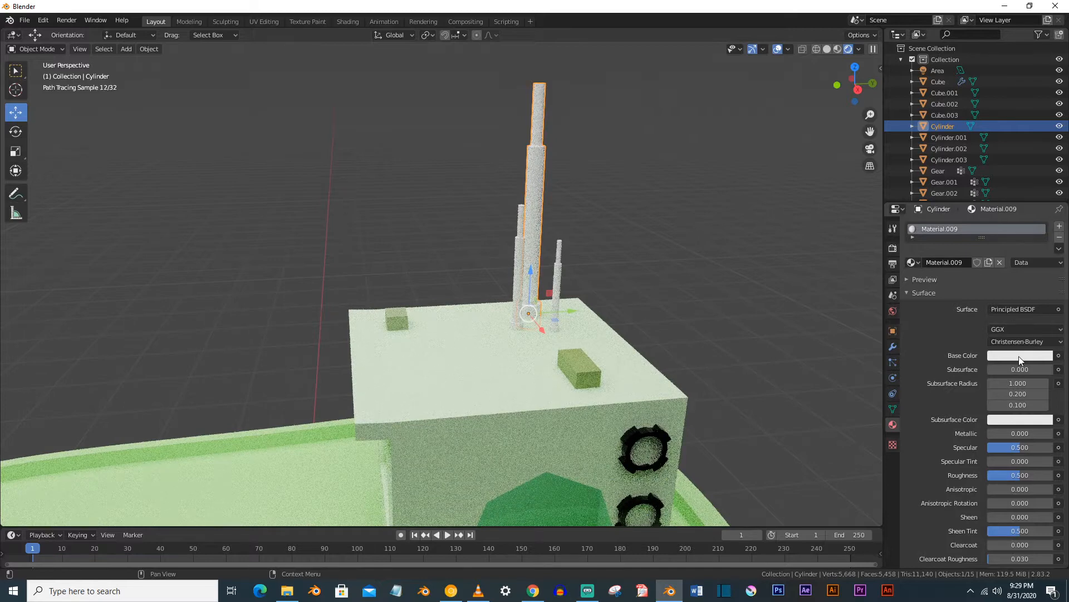
pyautogui.moveTo(1000, 433); pyautogui.dragTo(1051, 433)
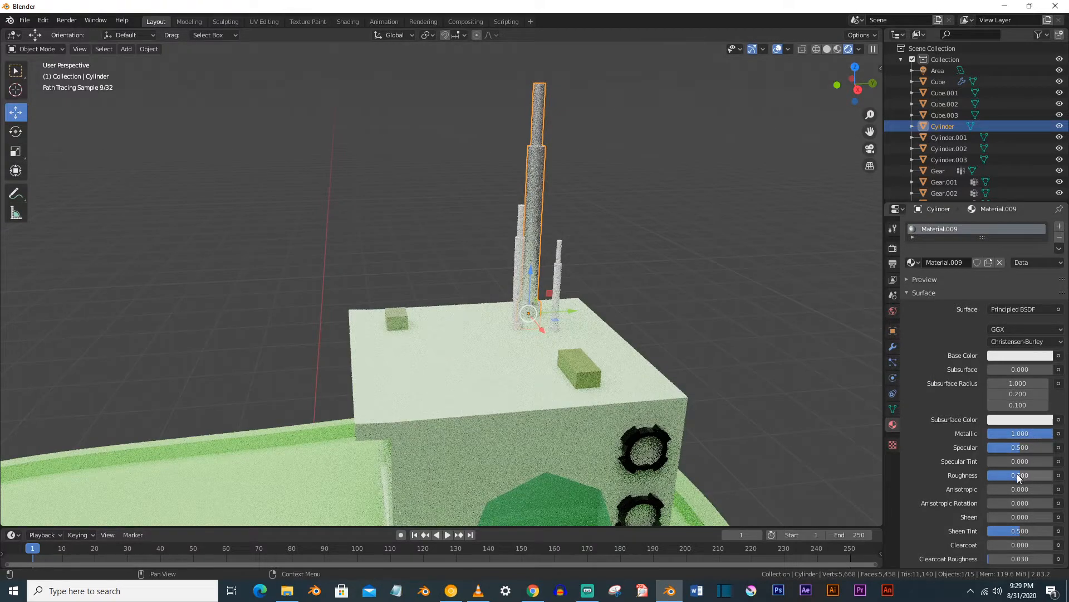
pyautogui.moveTo(1021, 475)
pyautogui.mouseDown()
pyautogui.moveTo(989, 475)
pyautogui.moveTo(1015, 478)
pyautogui.mouseUp()
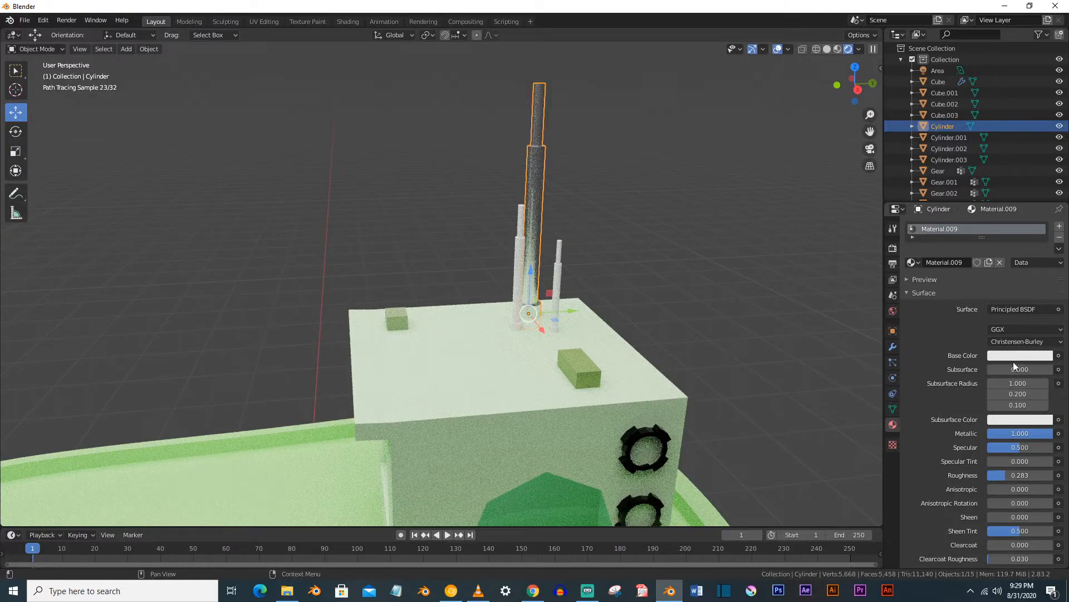
pyautogui.moveTo(1040, 432); pyautogui.dragTo(1020, 432)
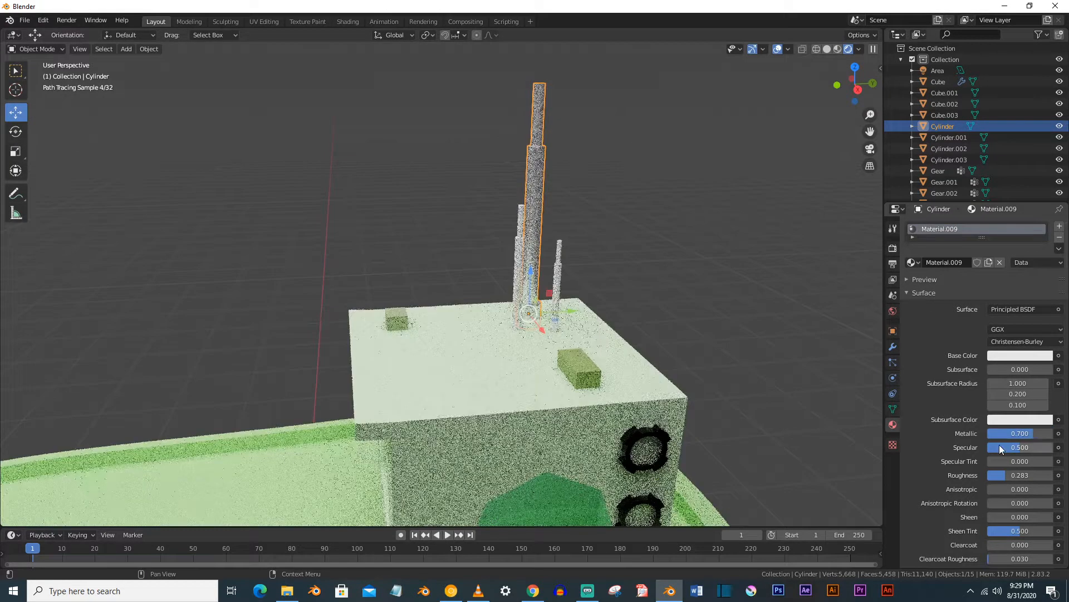
# Try a mid-gray base color with value 0.467 on the tallest roof pole's metallic material
pyautogui.click(1020, 355)
pyautogui.click(1044, 237)
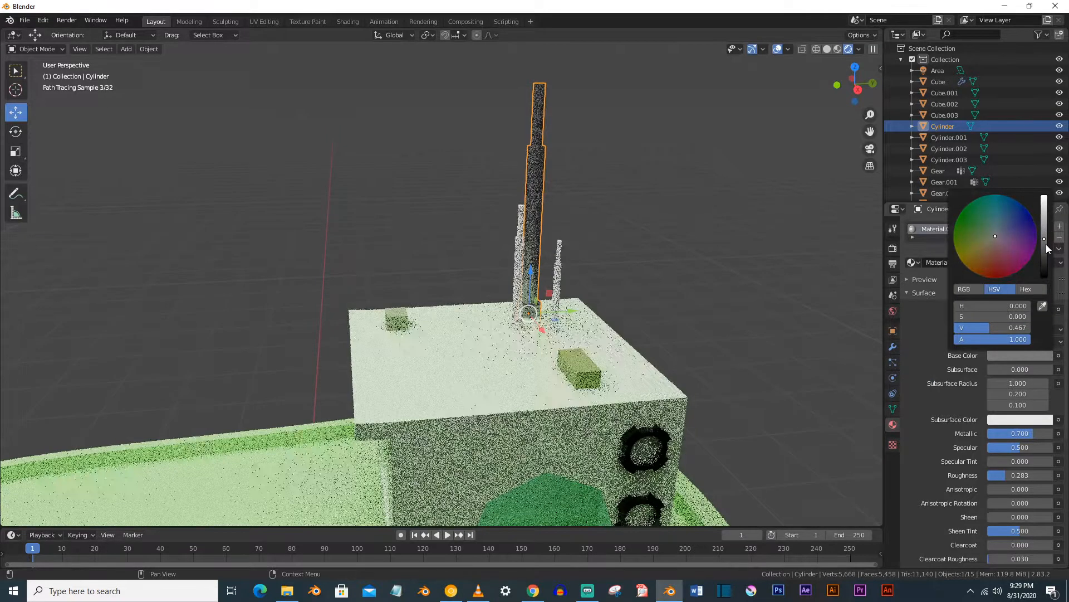
pyautogui.moveTo(526, 283); pyautogui.dragTo(569, 286, button='middle')
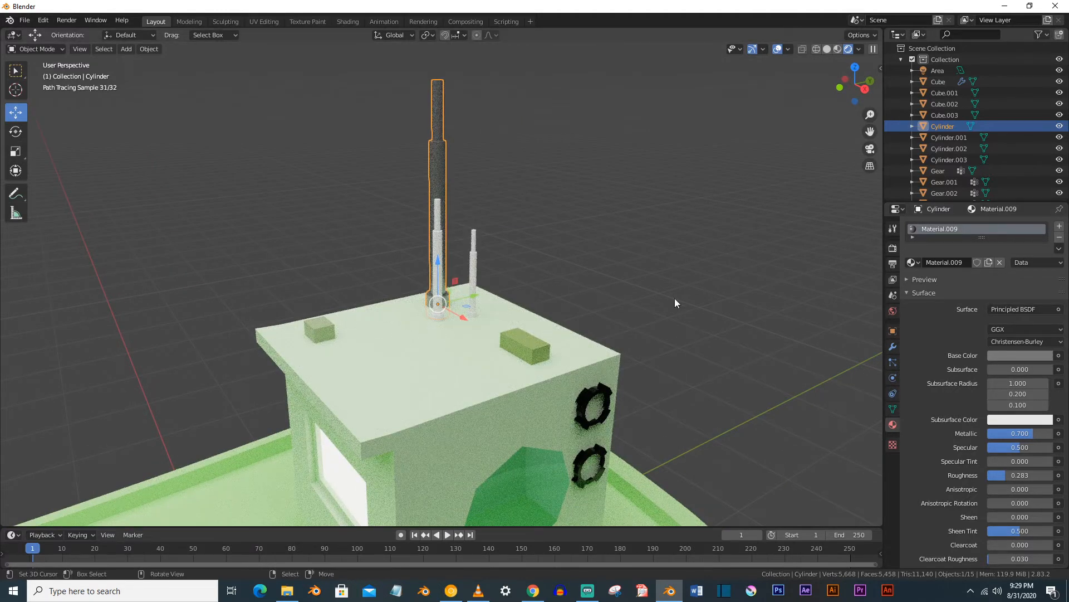
pyautogui.moveTo(551, 286); pyautogui.dragTo(522, 310, button='middle')
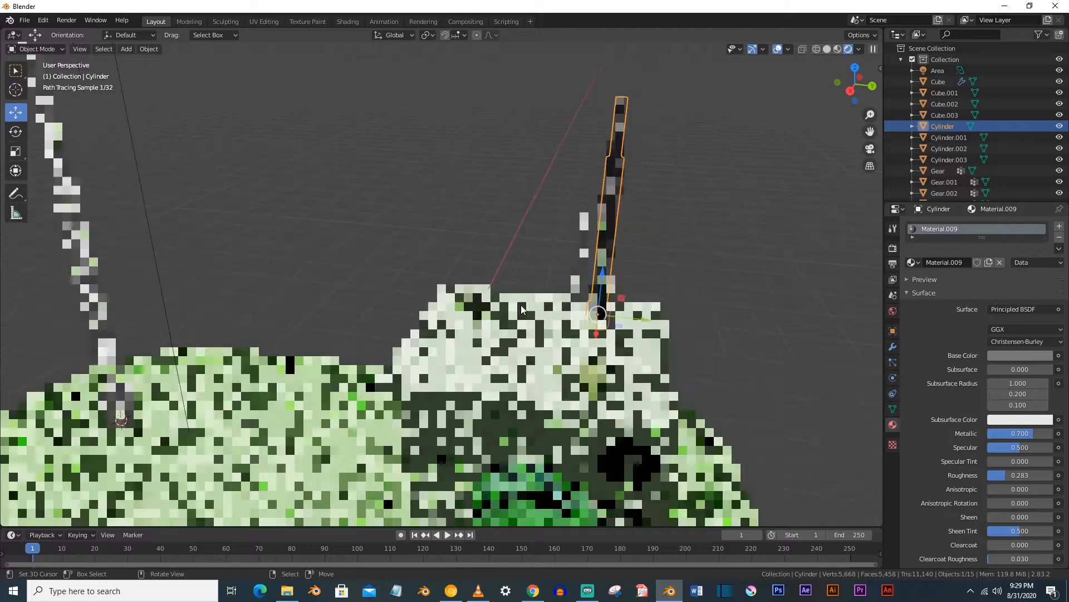
# Switch the tallest roof pole's material to a Diffuse BSDF surface with a very dark gray color
pyautogui.click(1010, 309)
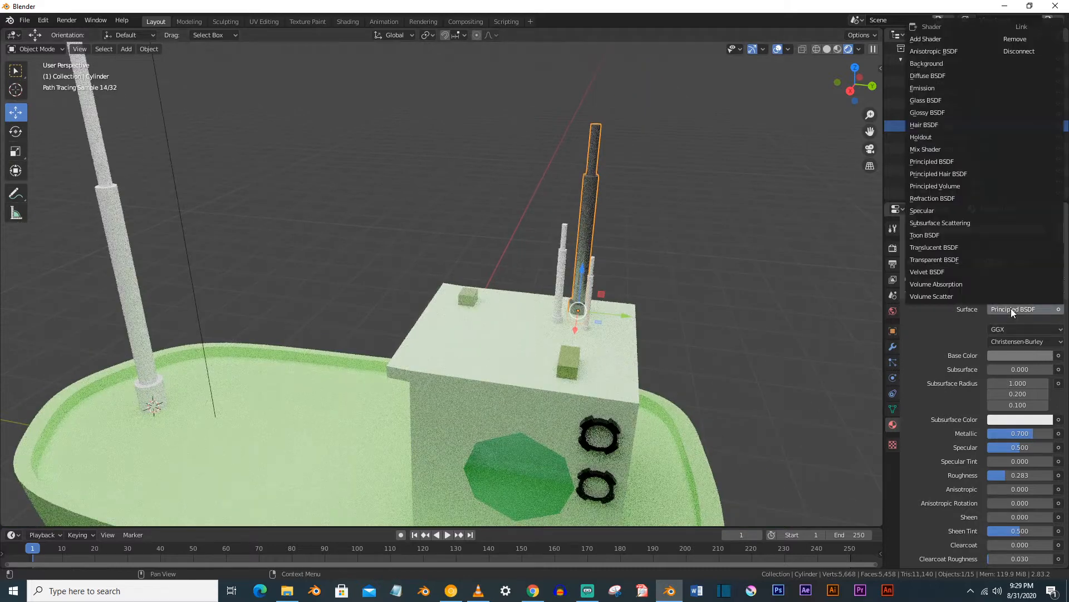
pyautogui.click(944, 75)
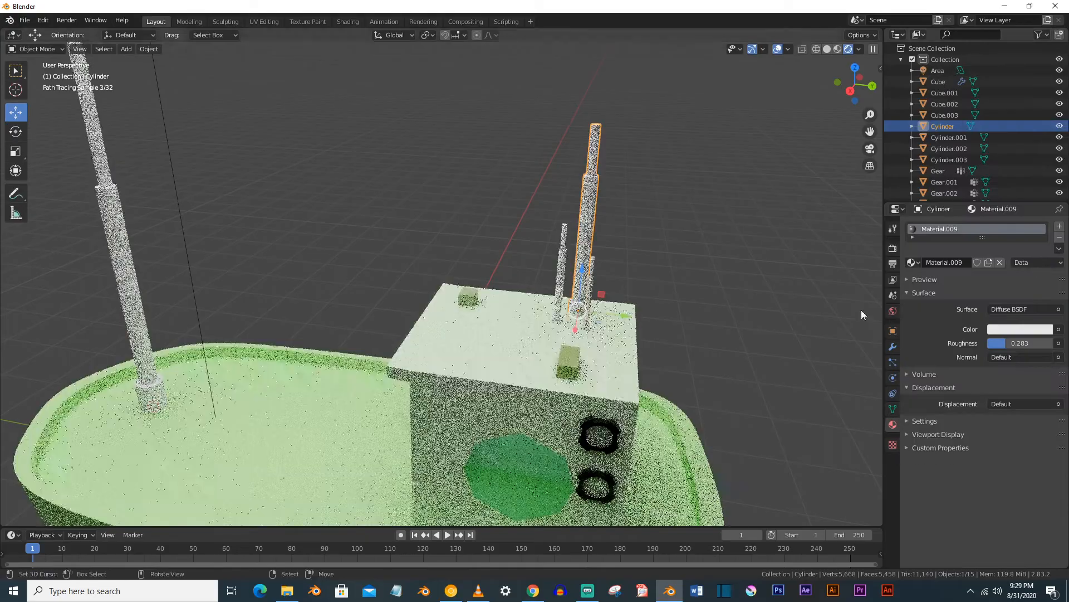
pyautogui.click(1024, 329)
pyautogui.moveTo(1045, 203); pyautogui.dragTo(1044, 233)
pyautogui.moveTo(781, 260); pyautogui.dragTo(758, 251, button='middle')
pyautogui.scroll(-2, 769, 278)
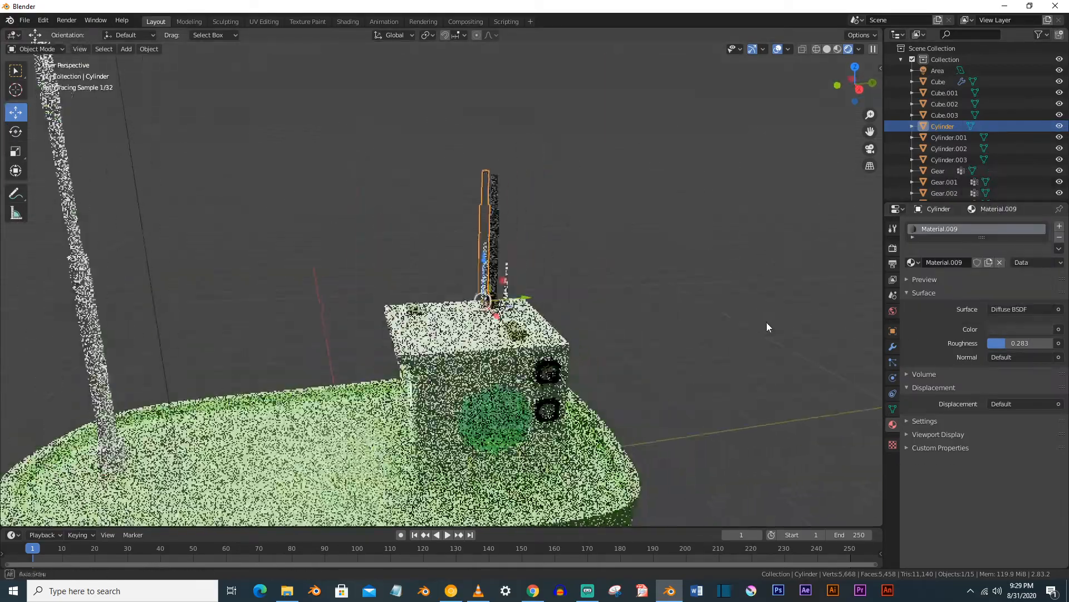
pyautogui.scroll(3, 766, 322)
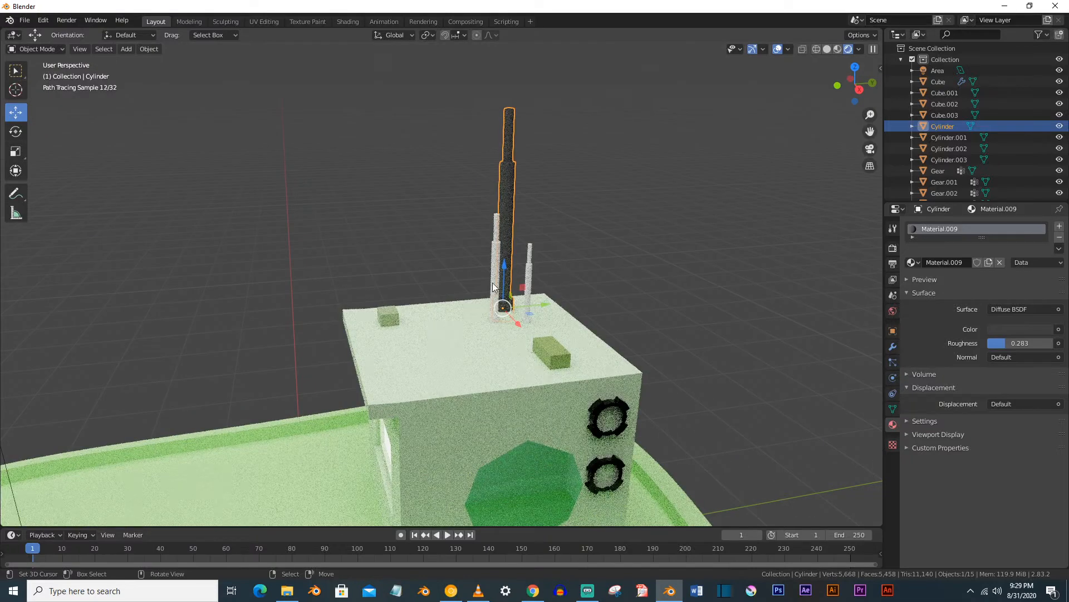
# Assign the existing Material.009 to the two smaller poles on the cabin roof
pyautogui.click(491, 276)
pyautogui.click(913, 262)
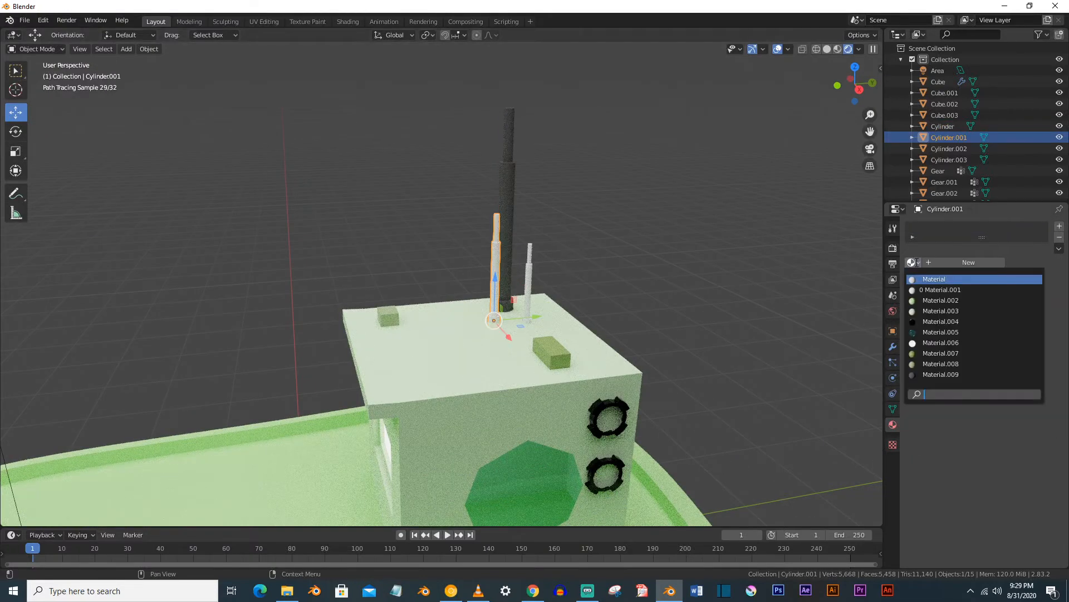
pyautogui.click(941, 374)
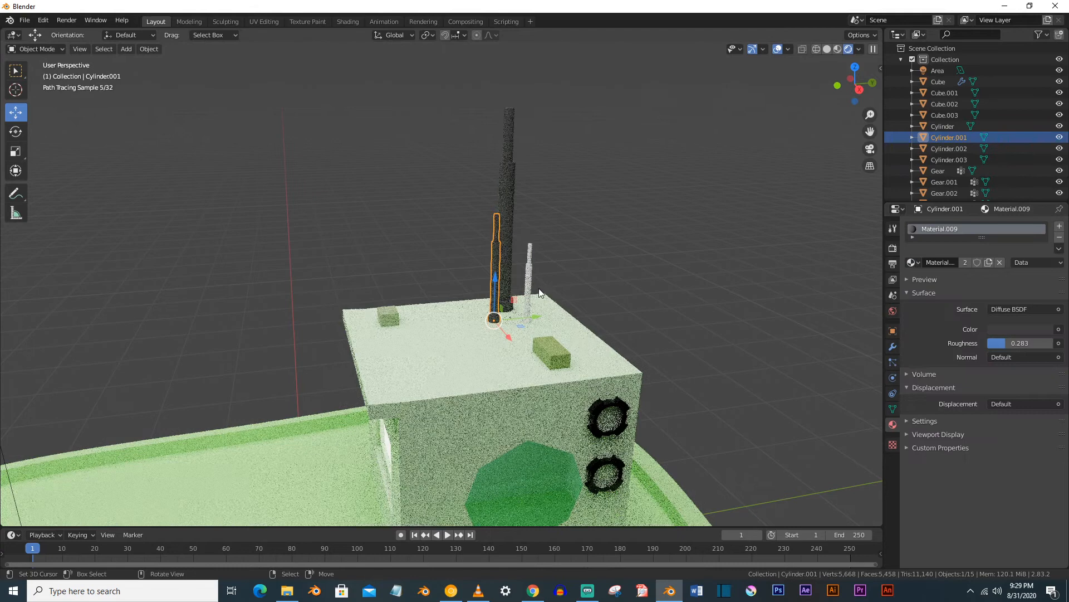
pyautogui.click(530, 281)
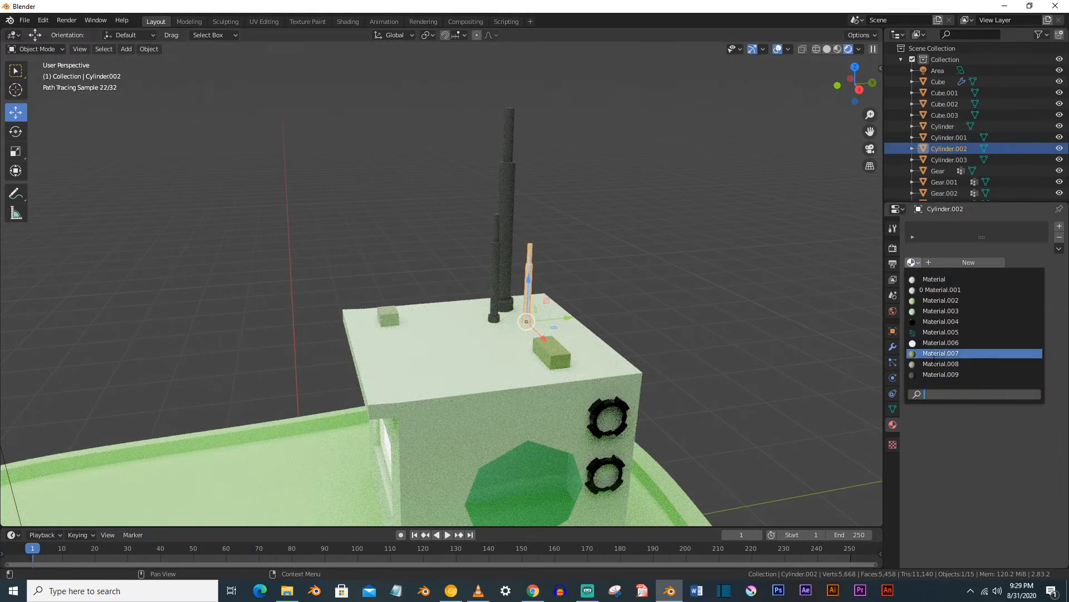
pyautogui.click(940, 376)
# Select the four faces of the octagonal window on the cabin in Edit Mode
pyautogui.scroll(-5, 539, 356)
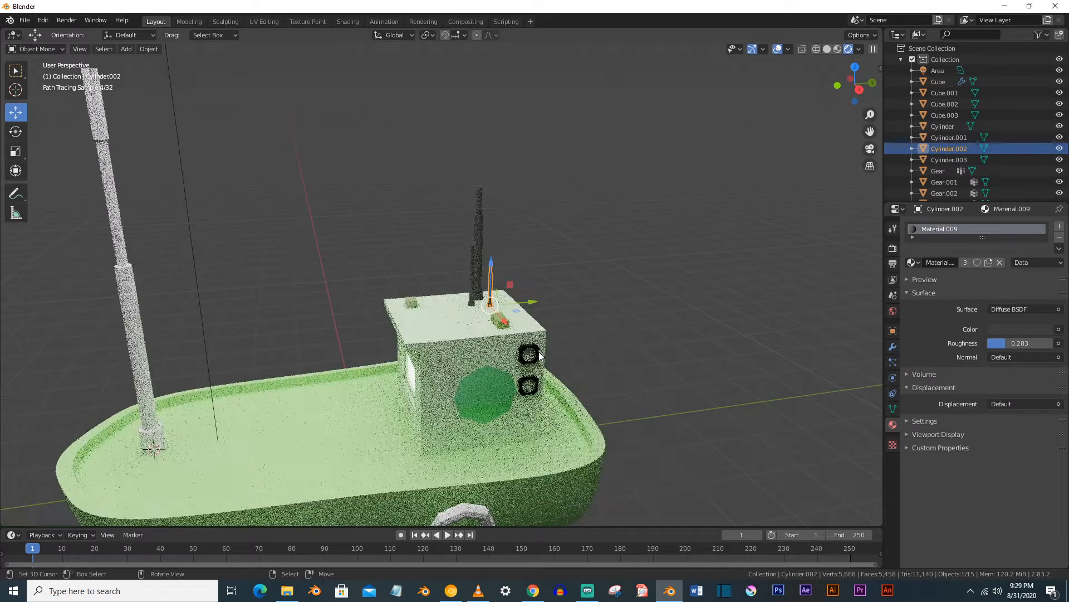
pyautogui.scroll(-2, 530, 358)
pyautogui.keyDown('alt'); pyautogui.moveTo(493, 358); pyautogui.dragTo(519, 356); pyautogui.keyUp('alt')
pyautogui.scroll(1, 520, 356)
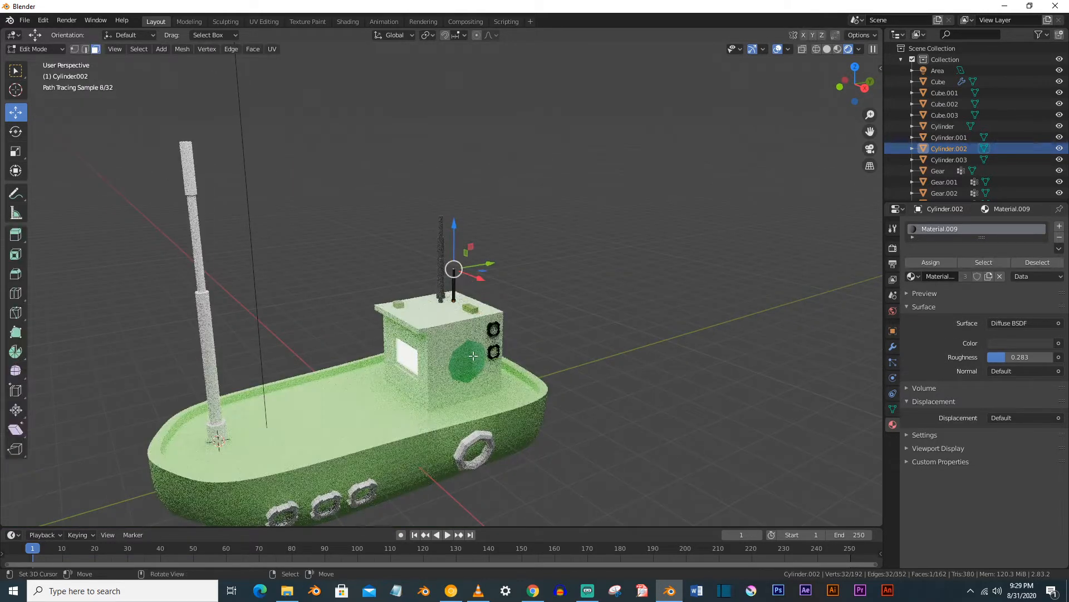
pyautogui.click(470, 355)
pyautogui.press('Tab')
pyautogui.scroll(2, 470, 355)
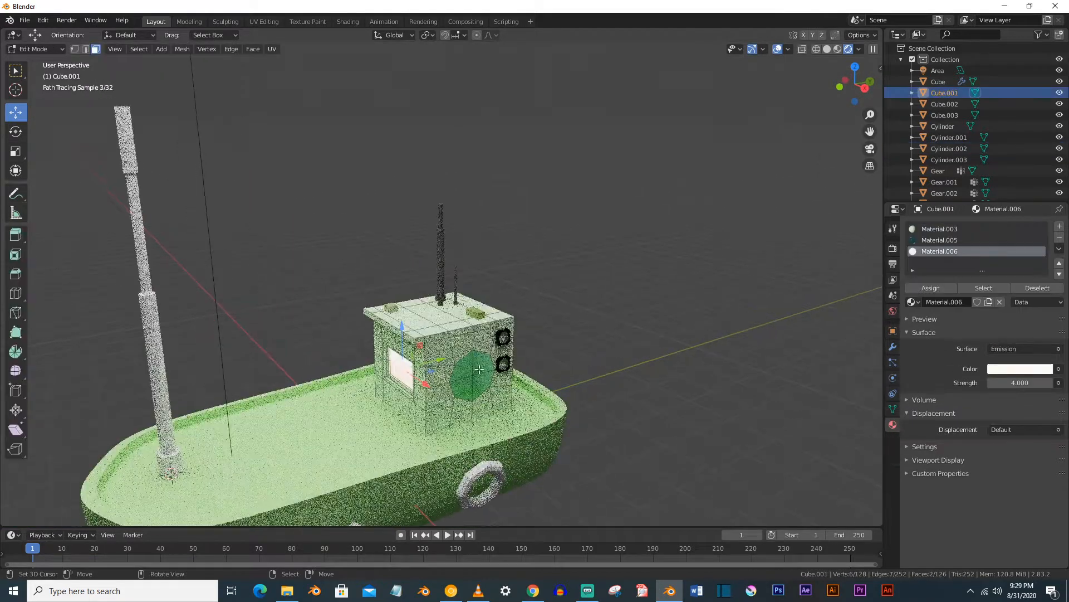
pyautogui.click(478, 369)
pyautogui.keyDown('shift'); pyautogui.rightClick(482, 364); pyautogui.keyUp('shift')
pyautogui.keyDown('shift'); pyautogui.rightClick(482, 383); pyautogui.keyUp('shift')
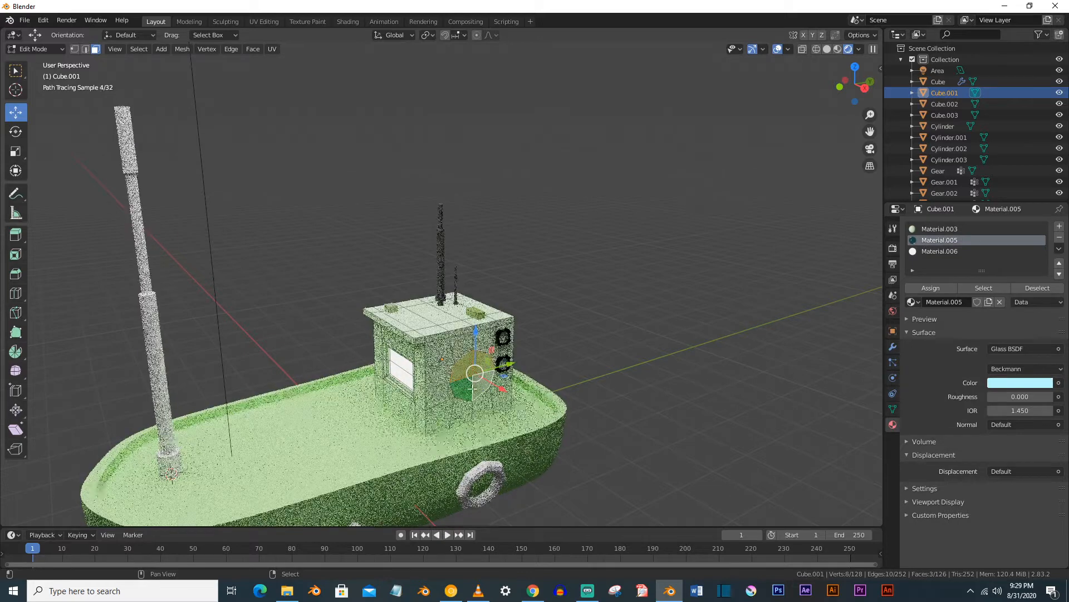
pyautogui.keyDown('shift'); pyautogui.rightClick(464, 387); pyautogui.keyUp('shift')
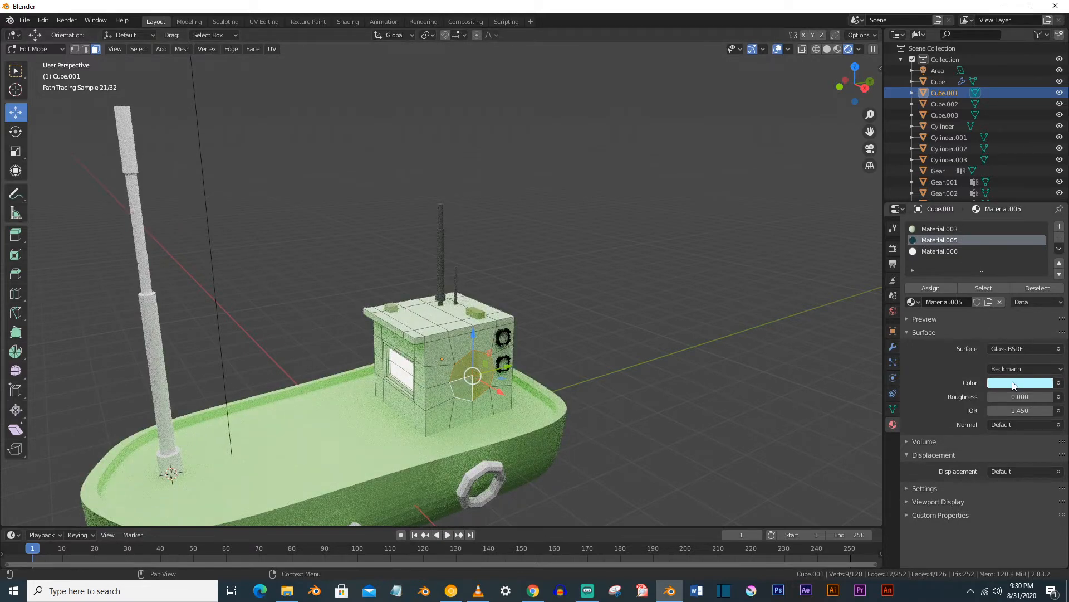
# Try a saturated cyan glass color, about hue 0.495 and saturation 0.8, and assign the material to the selected window faces
pyautogui.click(1012, 385)
pyautogui.moveTo(1004, 286); pyautogui.dragTo(996, 231)
pyautogui.click(930, 289)
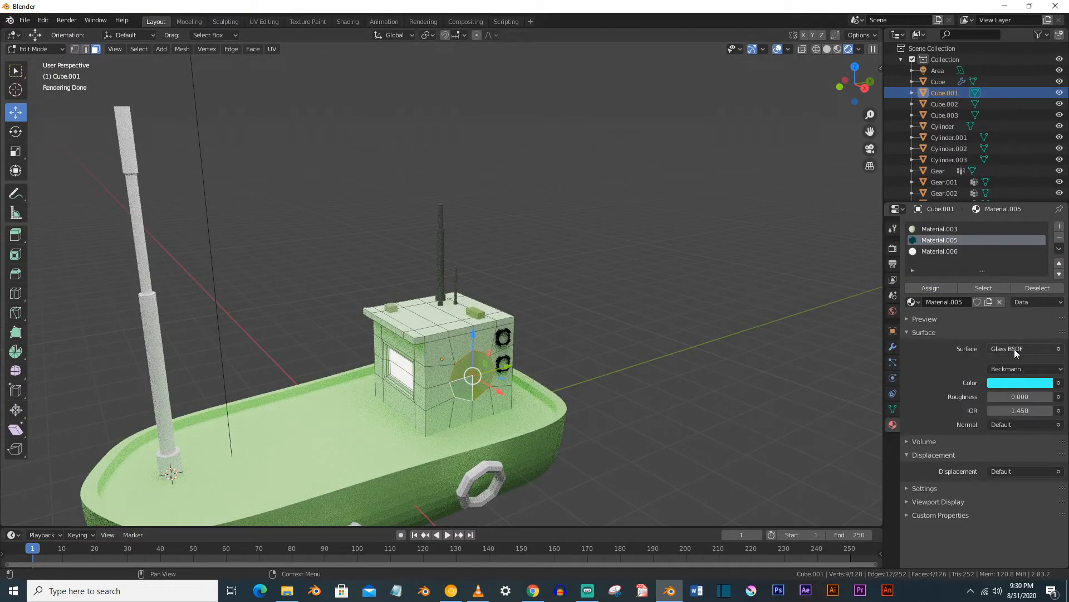
pyautogui.click(1023, 384)
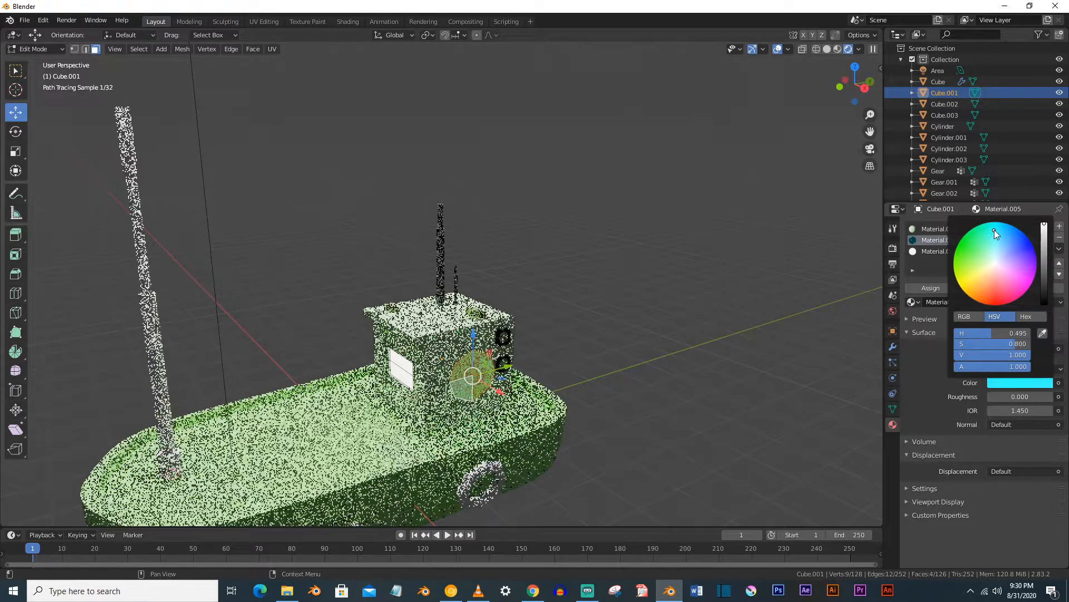
pyautogui.click(930, 288)
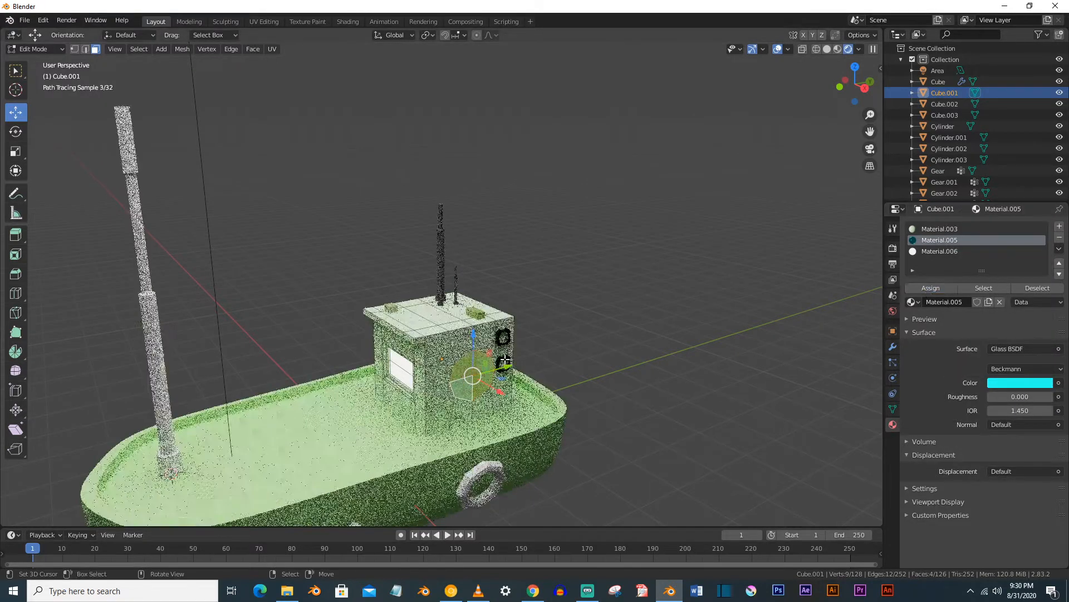
# Return the cabin to Object Mode and set its window glass color to blue with hue 0.625 and saturation 0.585
pyautogui.press('Tab')
pyautogui.click(1020, 369)
pyautogui.moveTo(1005, 241); pyautogui.dragTo(1012, 235)
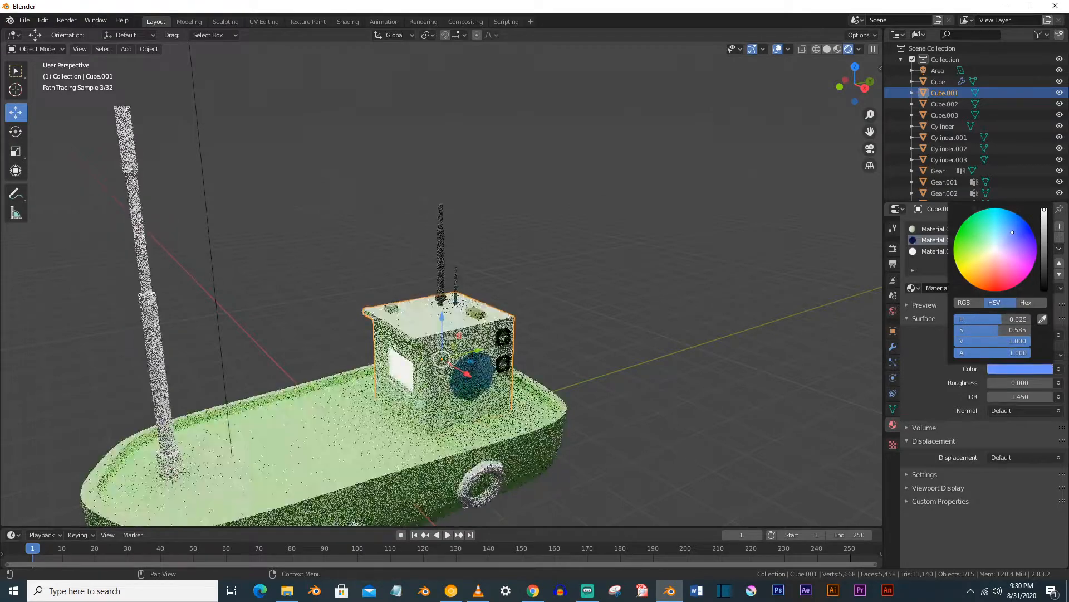
# Give the tall mast on the front deck a new material with metallic 0.708 and roughness 0.233
pyautogui.scroll(-2, 550, 406)
pyautogui.moveTo(551, 411); pyautogui.dragTo(510, 397, button='middle')
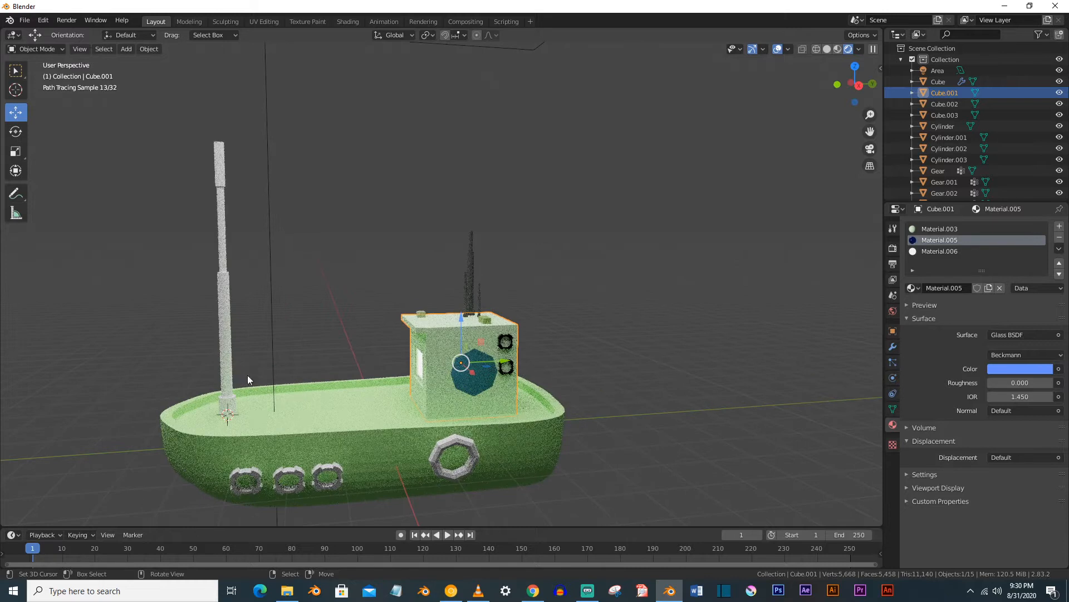
pyautogui.click(221, 359)
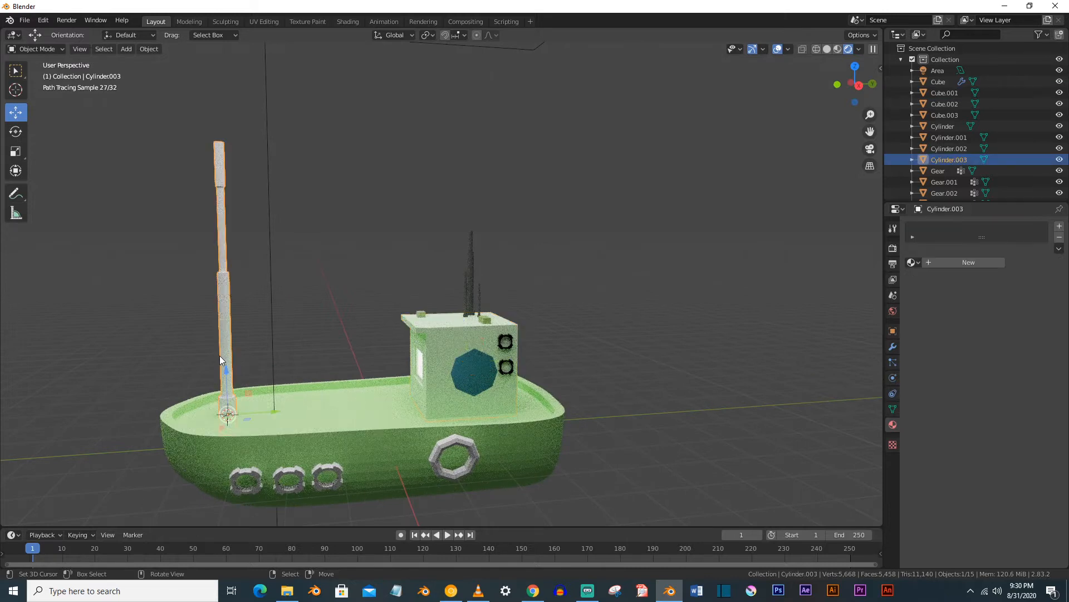
pyautogui.click(973, 261)
pyautogui.moveTo(1006, 435); pyautogui.dragTo(1023, 433)
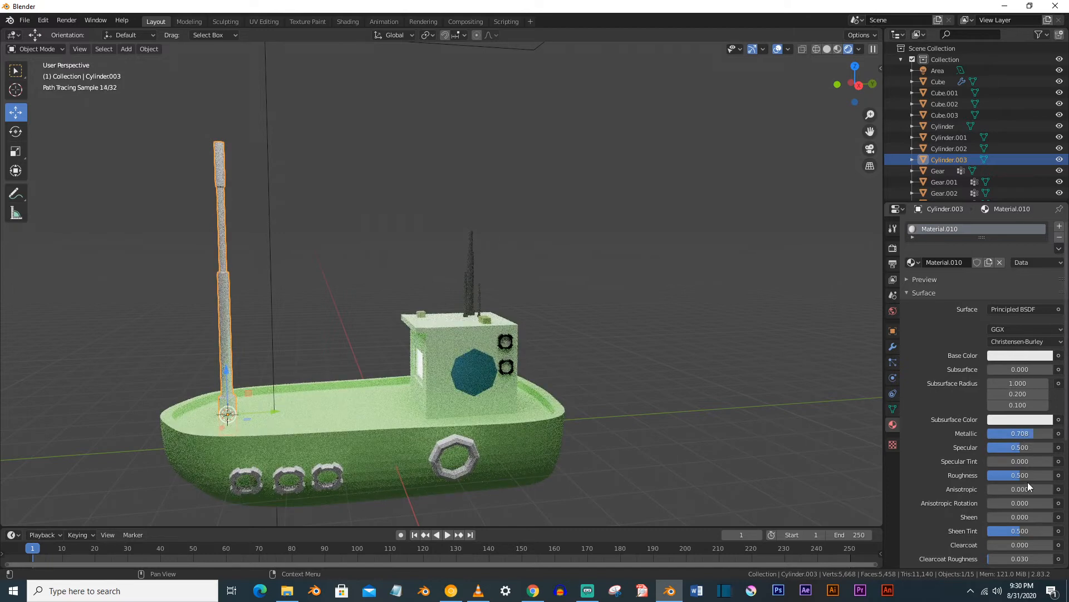
pyautogui.moveTo(1026, 479); pyautogui.dragTo(1009, 479)
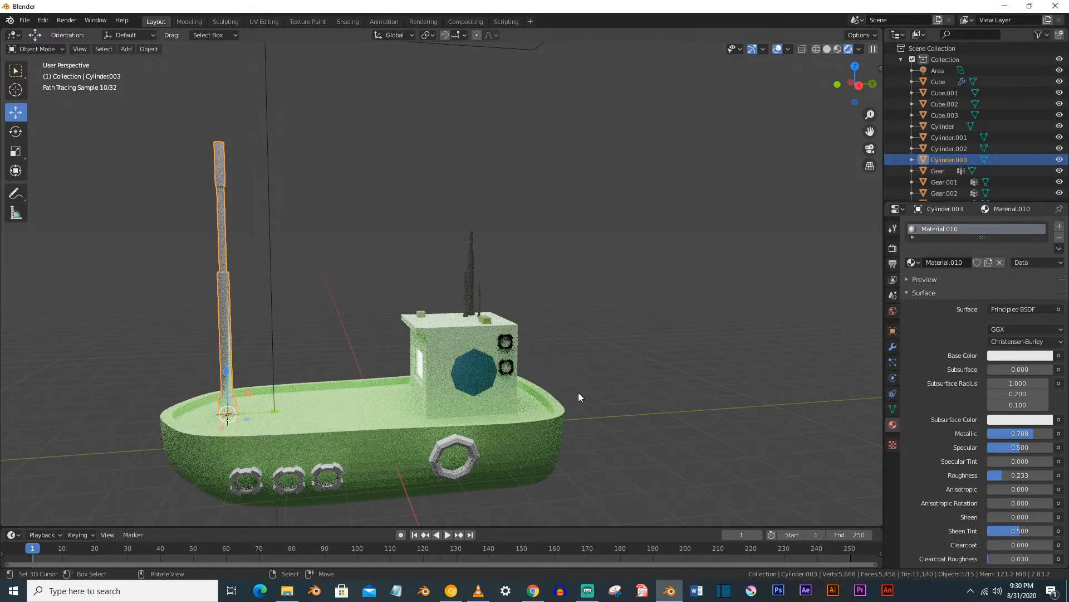
# Try a light violet base color on the mast material, then bring it back to near-white
pyautogui.scroll(1, 302, 343)
pyautogui.keyDown('shift'); pyautogui.moveTo(285, 341); pyautogui.dragTo(400, 373, button='middle'); pyautogui.keyUp('shift')
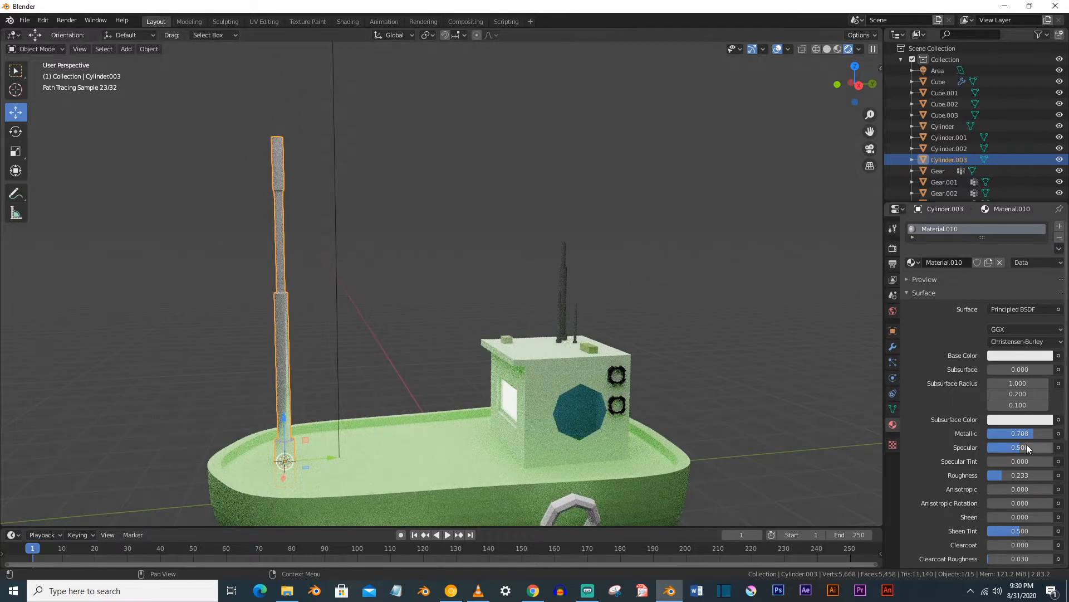
pyautogui.click(1020, 357)
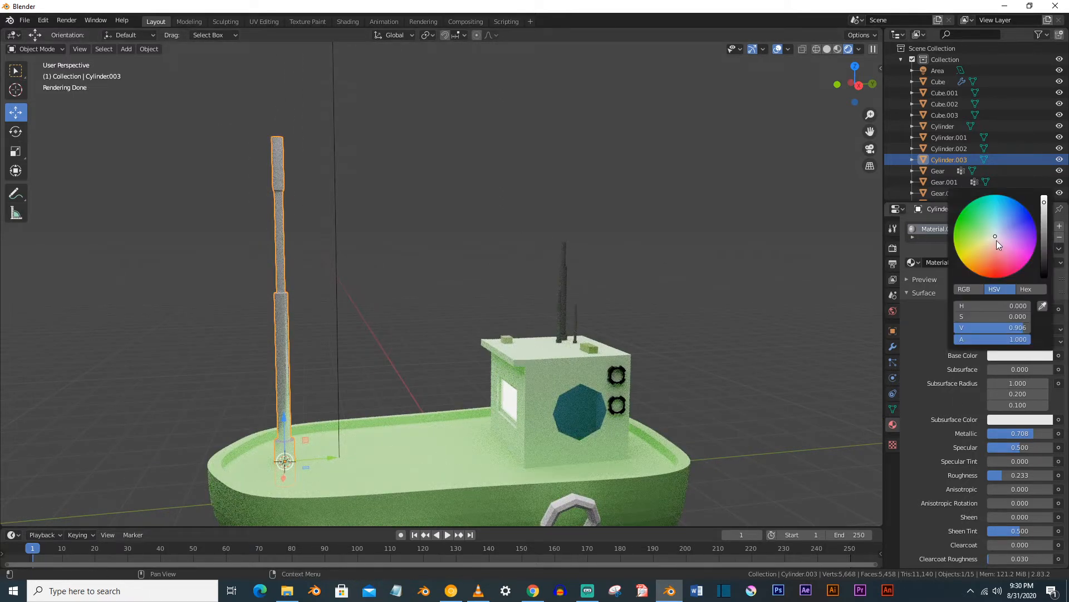
pyautogui.click(1012, 229)
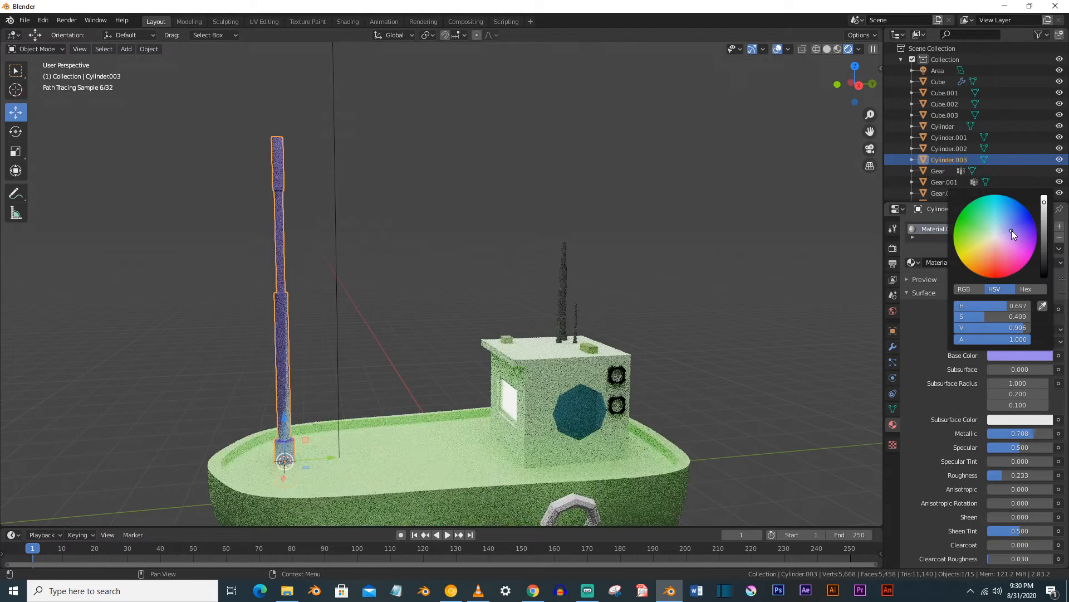
pyautogui.click(996, 236)
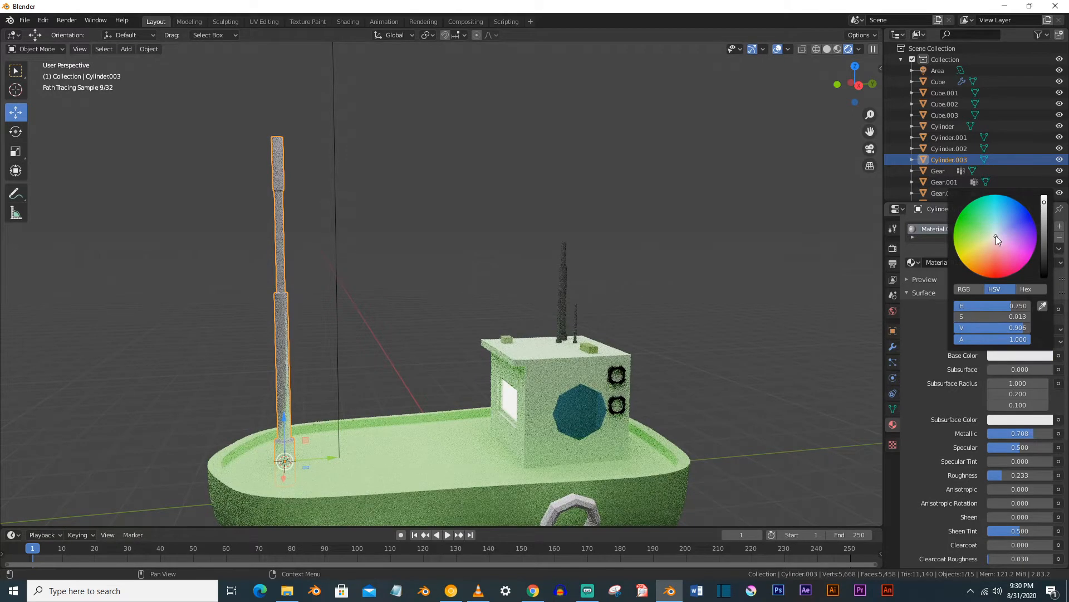
# Set the mast material's base color to a brighter near-white
pyautogui.click(1021, 354)
pyautogui.click(995, 238)
pyautogui.moveTo(1043, 203); pyautogui.dragTo(1045, 196)
# Select the loop of side faces on the mast's top section in Edit Mode and add a second slot with a new material
pyautogui.scroll(5, 354, 219)
pyautogui.press('Tab')
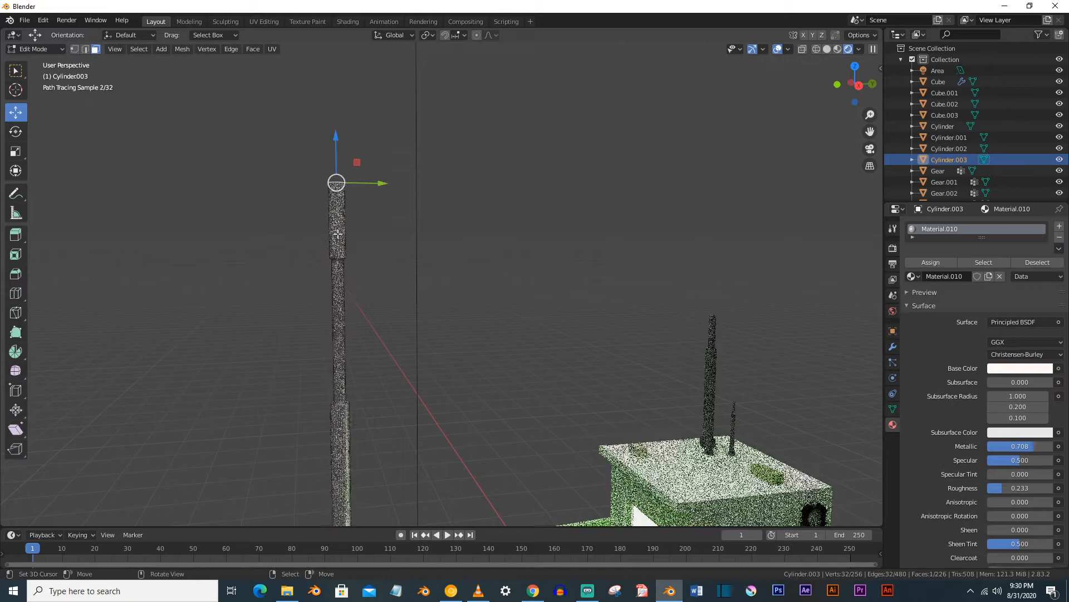
pyautogui.scroll(3, 287, 215)
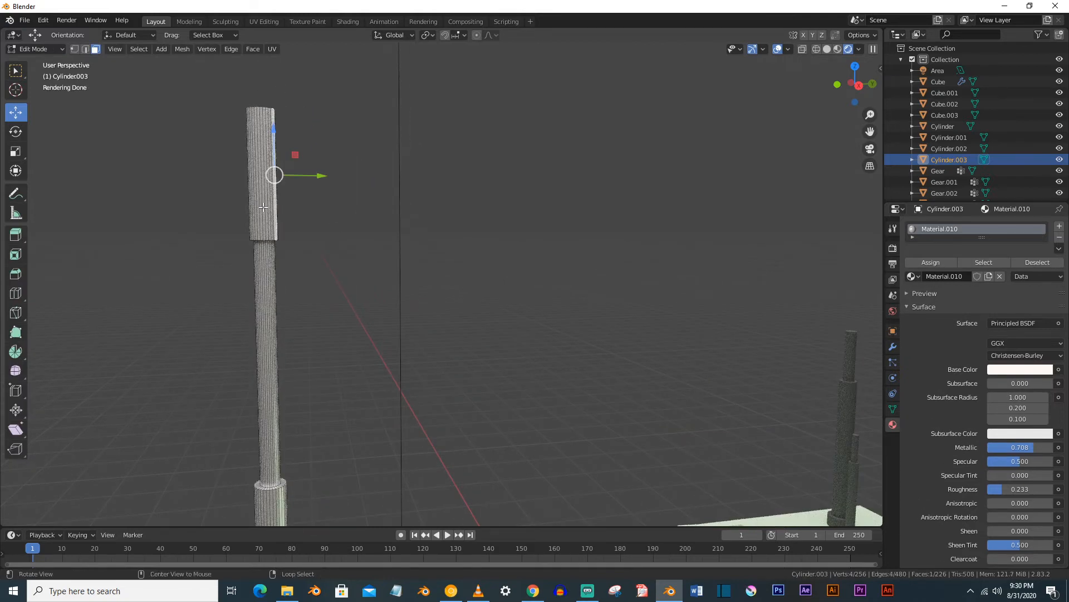
pyautogui.keyDown('alt'); pyautogui.click(264, 206); pyautogui.keyUp('alt')
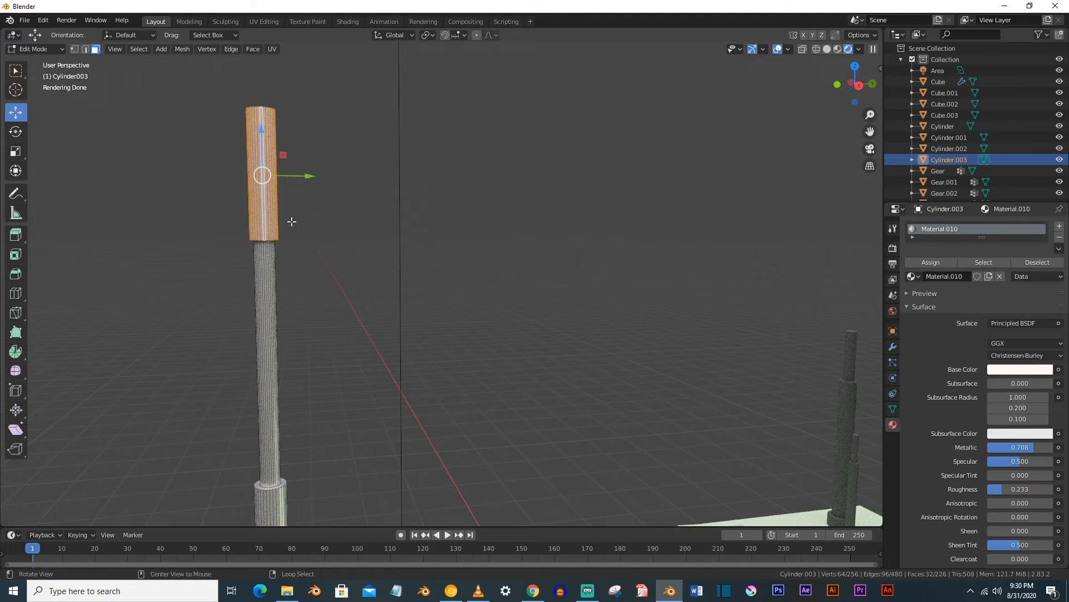
pyautogui.keyDown('alt'); pyautogui.moveTo(291, 222); pyautogui.dragTo(289, 236); pyautogui.keyUp('alt')
pyautogui.click(1060, 226)
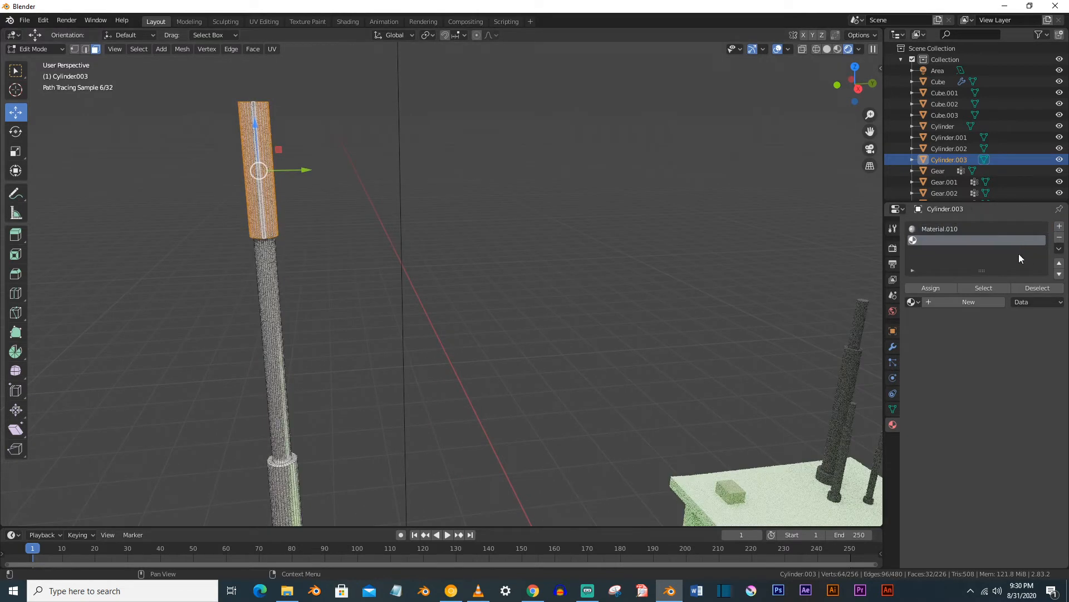
pyautogui.click(979, 302)
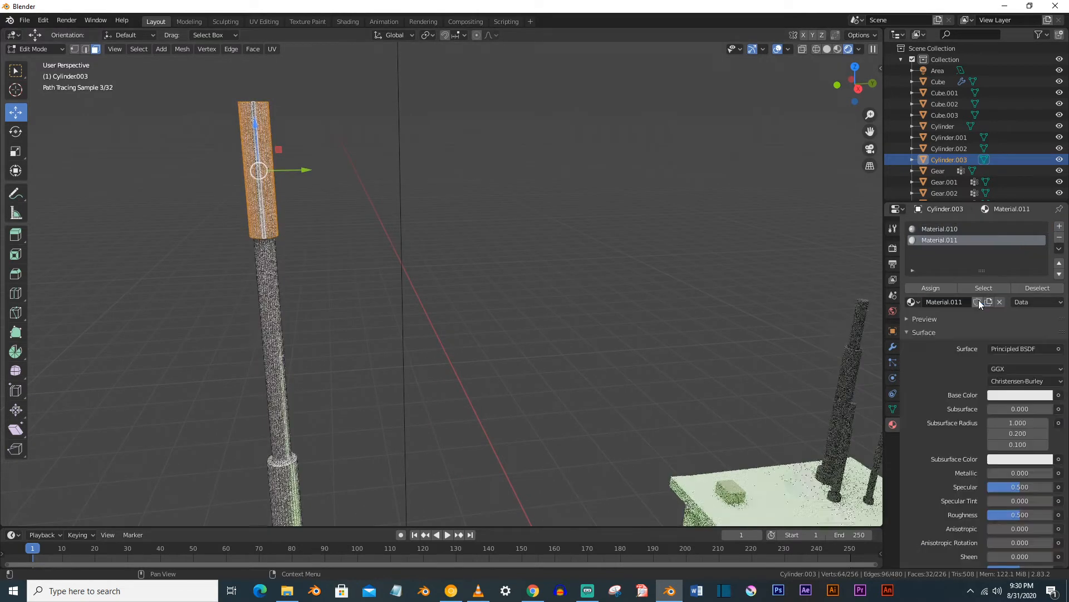
# Change the mast tip material's surface to Emission with a strength of 5
pyautogui.click(1023, 348)
pyautogui.click(924, 129)
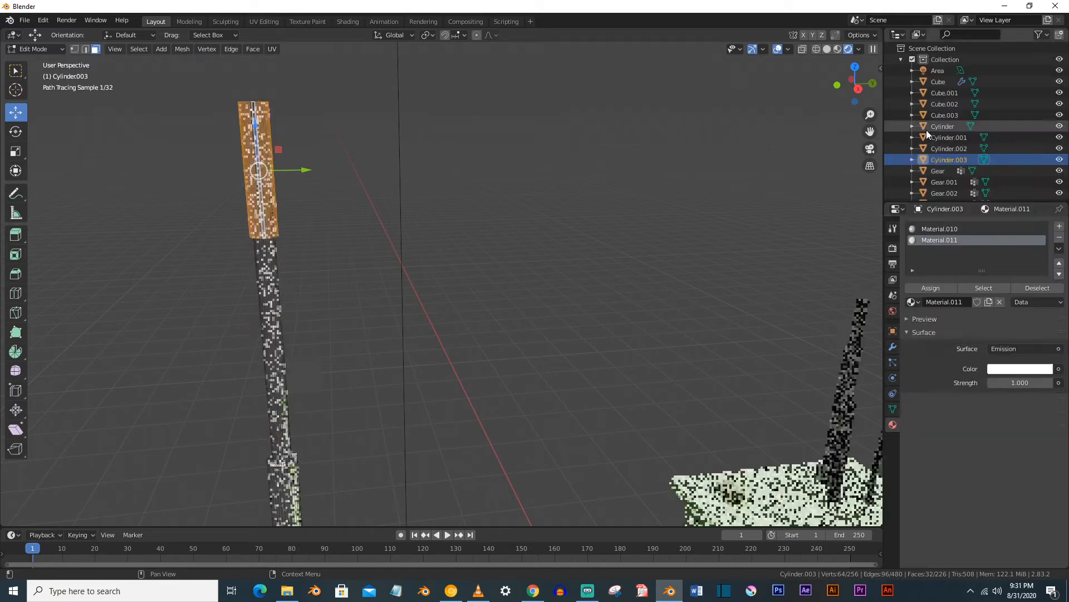
pyautogui.click(1030, 381)
pyautogui.write('5')
# Set the emission color to bright red-orange, assign it to the mast's top section and return to Object Mode
pyautogui.click(1022, 370)
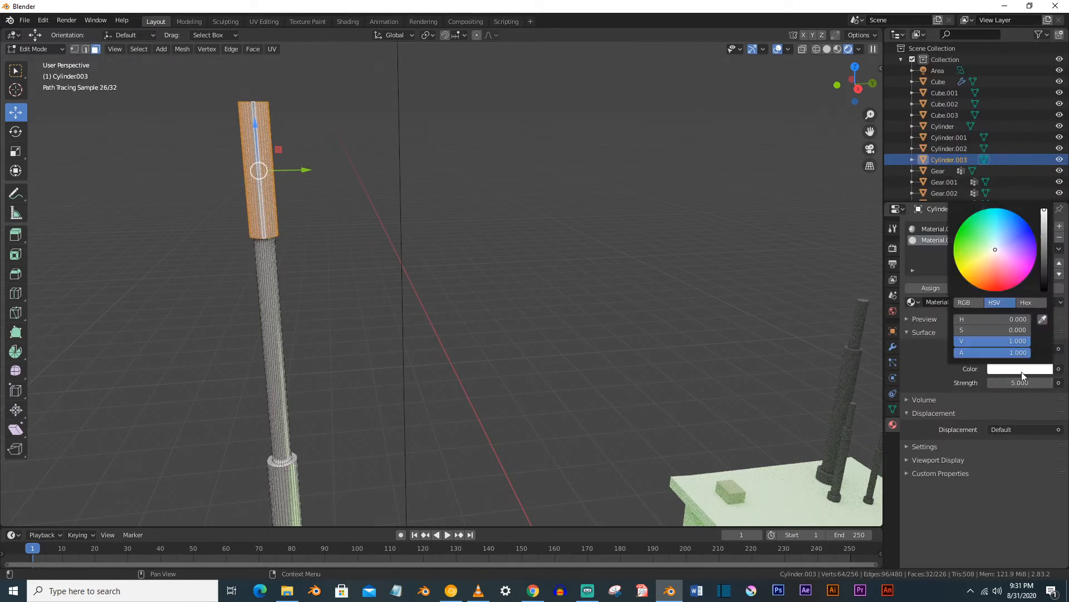
pyautogui.click(984, 250)
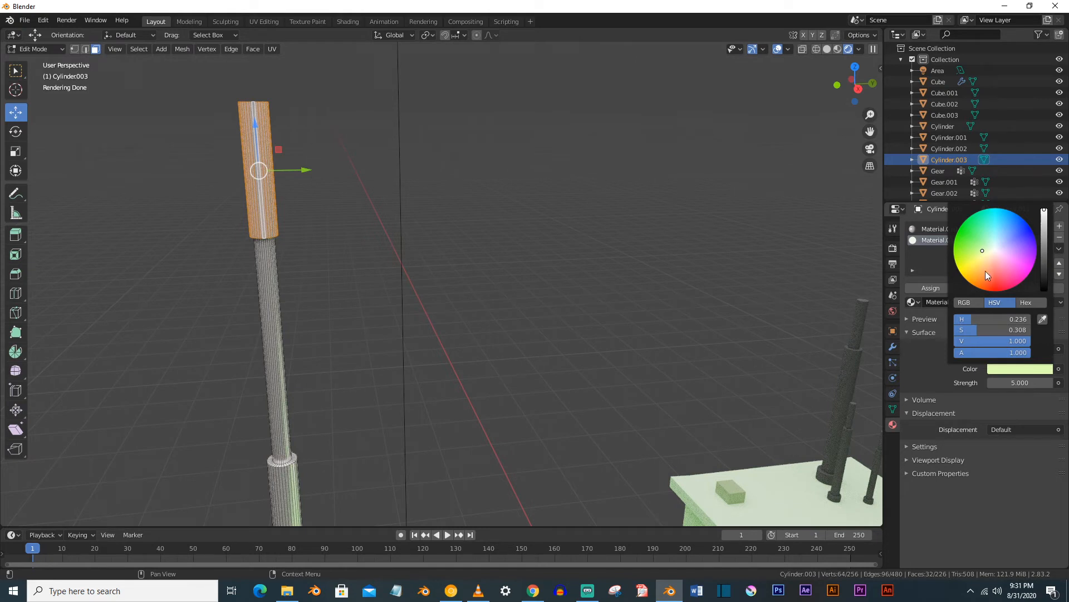
pyautogui.click(993, 285)
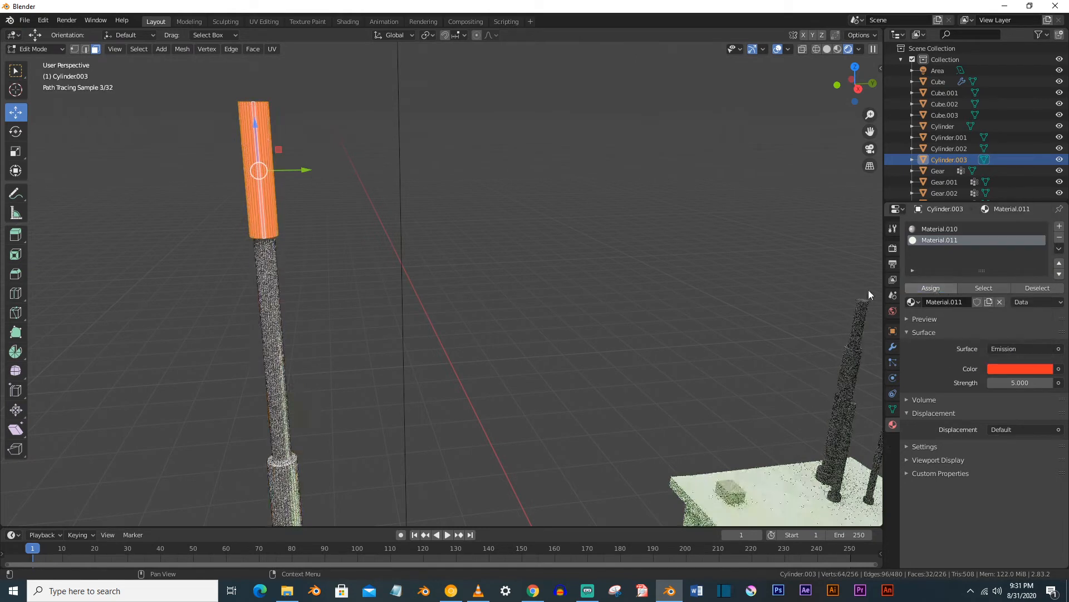
pyautogui.press('Tab')
pyautogui.scroll(-6, 415, 217)
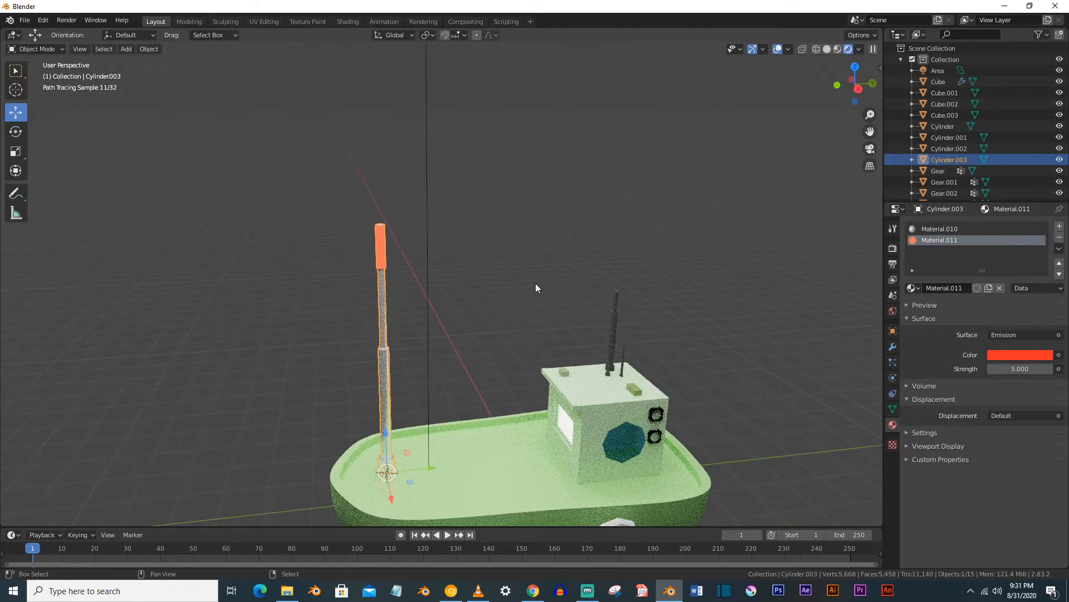
# Select the octagonal life ring on the hull's side and open it in Edit Mode
pyautogui.moveTo(535, 284); pyautogui.dragTo(584, 334, button='middle')
pyautogui.scroll(3, 585, 334)
pyautogui.keyDown('shift'); pyautogui.moveTo(626, 399); pyautogui.dragTo(563, 215, button='middle'); pyautogui.keyUp('shift')
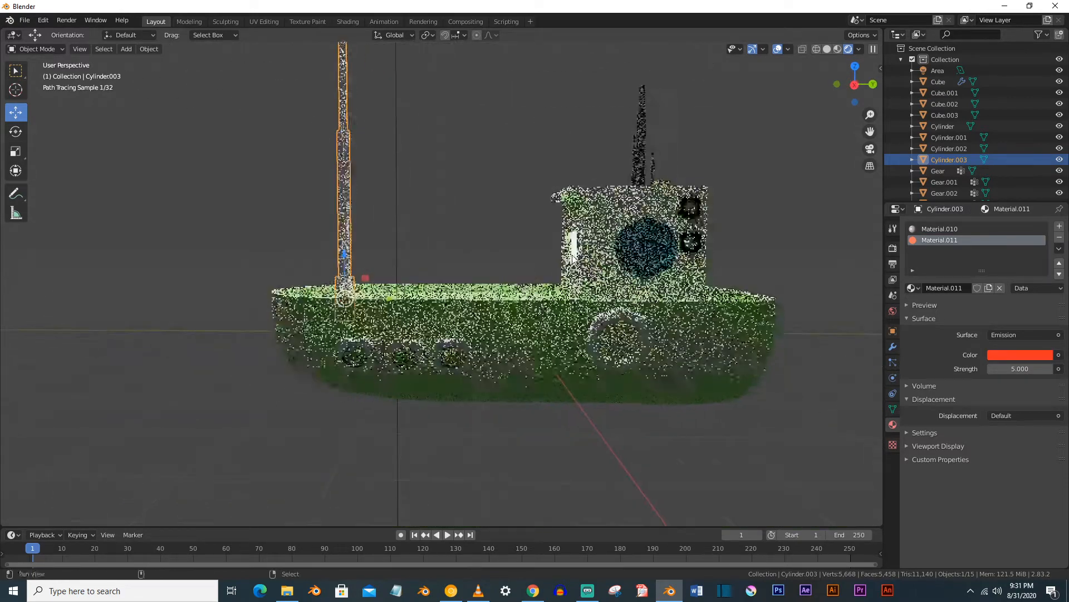
pyautogui.rightClick(610, 321)
pyautogui.press('Tab')
pyautogui.scroll(1, 609, 321)
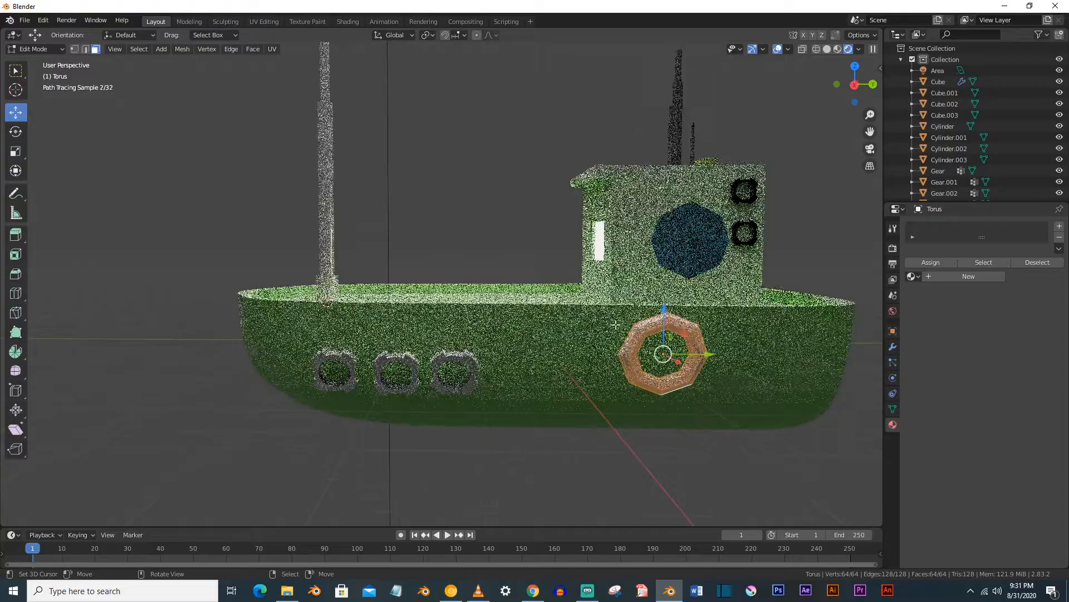
pyautogui.keyDown('shift'); pyautogui.moveTo(609, 322); pyautogui.dragTo(477, 296, button='middle'); pyautogui.keyUp('shift')
pyautogui.scroll(4, 479, 301)
# Select three separate segments around the life ring as face loops, leaving unselected segments between them
pyautogui.rightClick(501, 300)
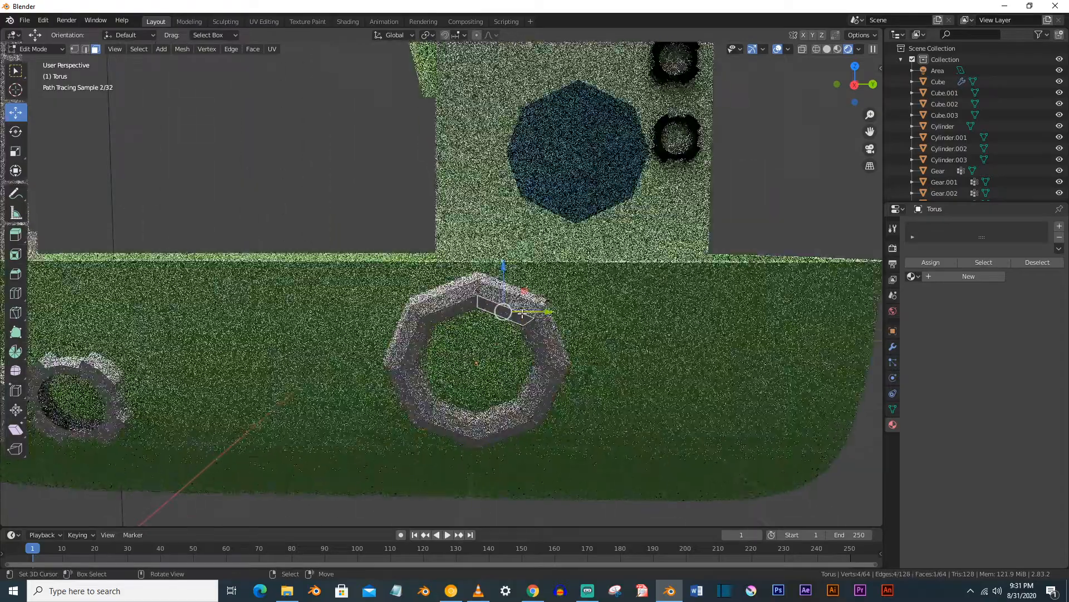
pyautogui.keyDown('alt'); pyautogui.rightClick(522, 313); pyautogui.keyUp('alt')
pyautogui.keyDown('alt'); pyautogui.keyDown('shift'); pyautogui.rightClick(511, 438); pyautogui.keyUp('shift'); pyautogui.keyUp('alt')
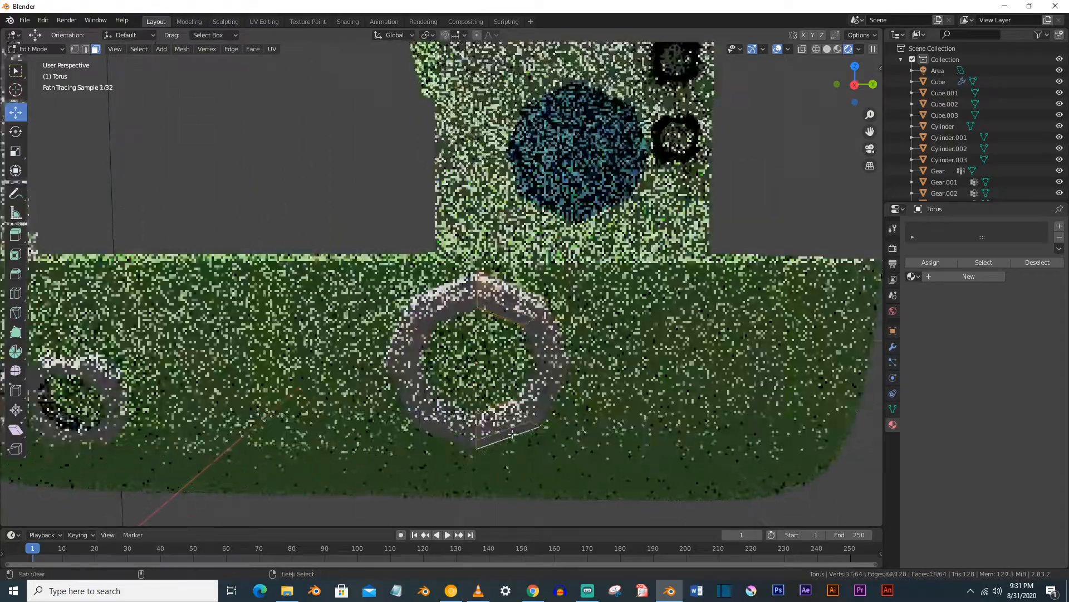
pyautogui.keyDown('alt'); pyautogui.rightClick(543, 337); pyautogui.keyUp('alt')
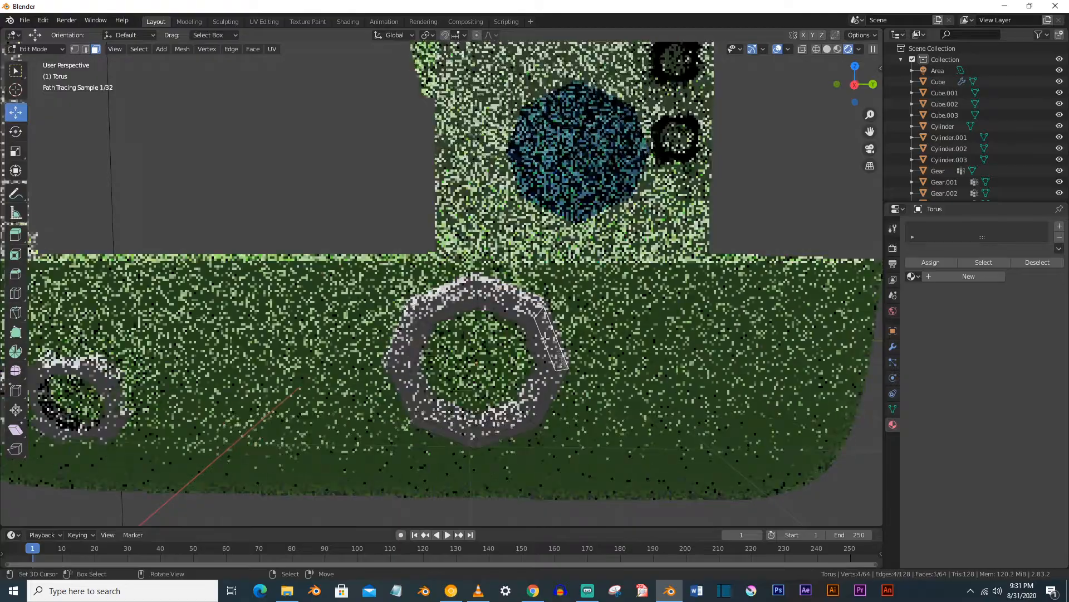
pyautogui.keyDown('alt'); pyautogui.keyDown('shift'); pyautogui.rightClick(488, 429); pyautogui.keyUp('shift'); pyautogui.keyUp('alt')
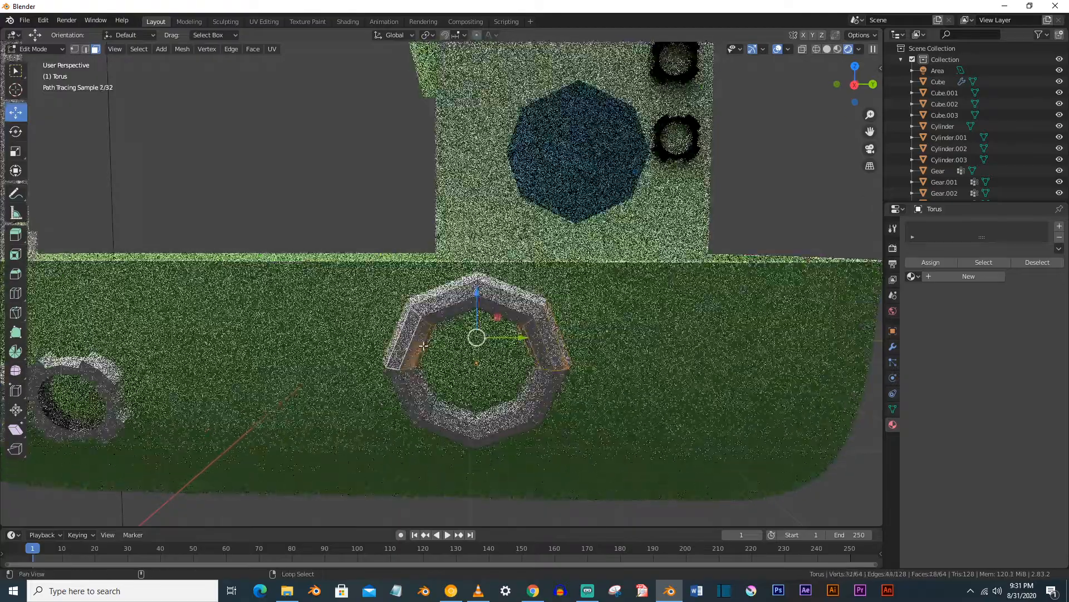
pyautogui.keyDown('alt'); pyautogui.keyDown('shift'); pyautogui.rightClick(489, 429); pyautogui.keyUp('shift'); pyautogui.keyUp('alt')
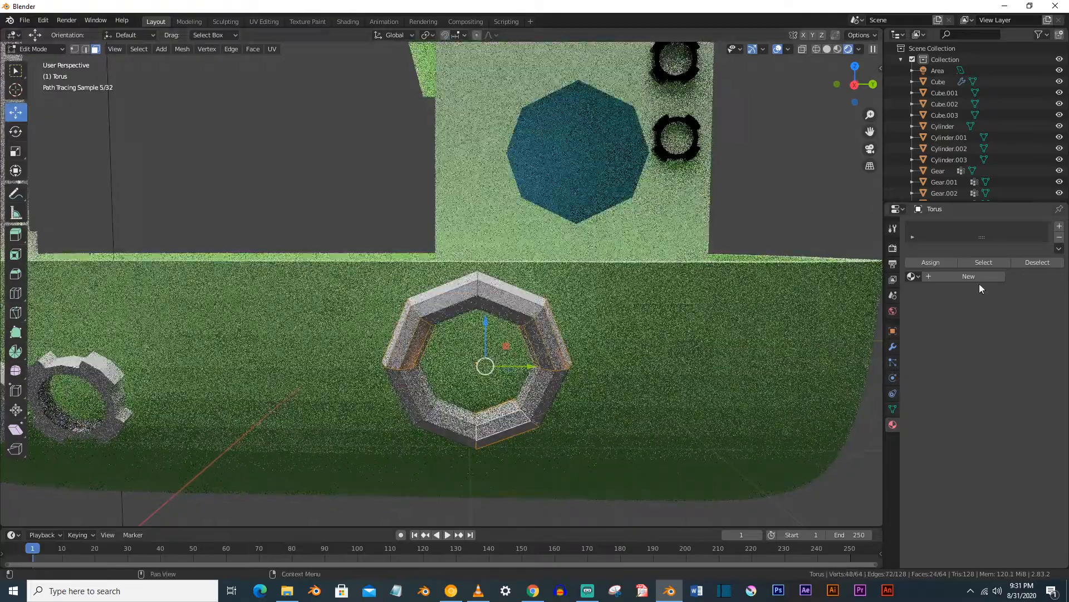
# Create an orange material for the life ring with hue 0.074 and saturation 1.000, and assign it to the selected segments
pyautogui.click(978, 276)
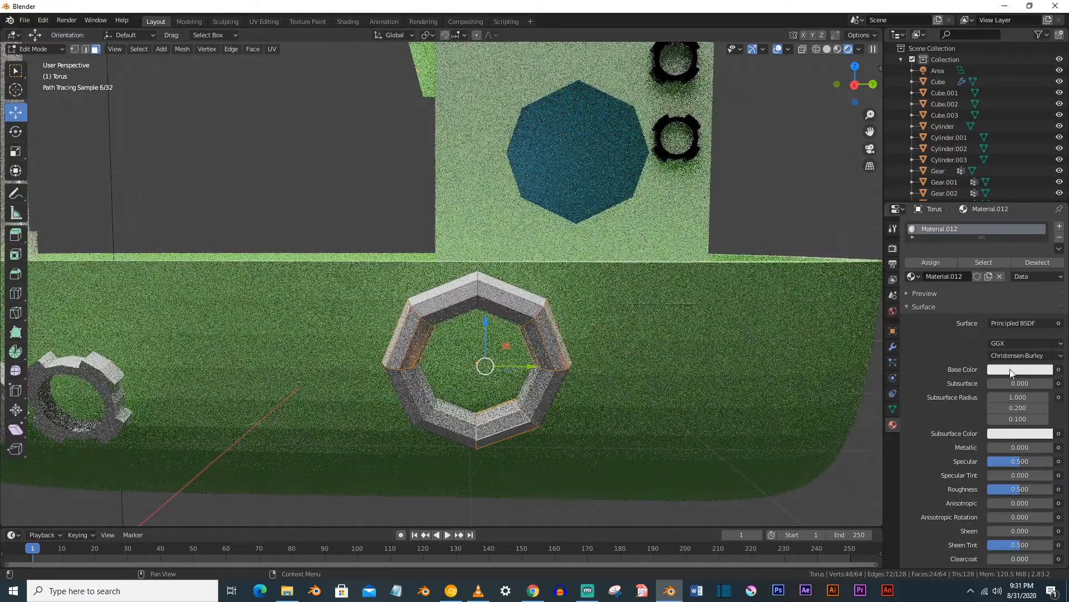
pyautogui.click(1010, 369)
pyautogui.click(981, 285)
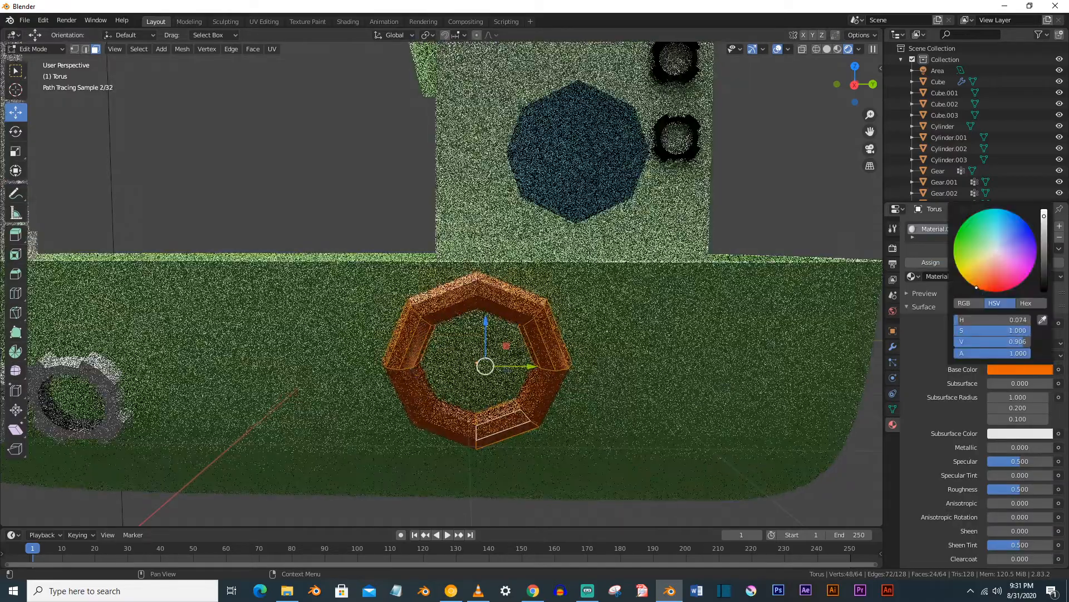
pyautogui.click(928, 262)
# Add a second new material to the life ring, invert the face selection and assign the material to the remaining segments
pyautogui.click(1062, 229)
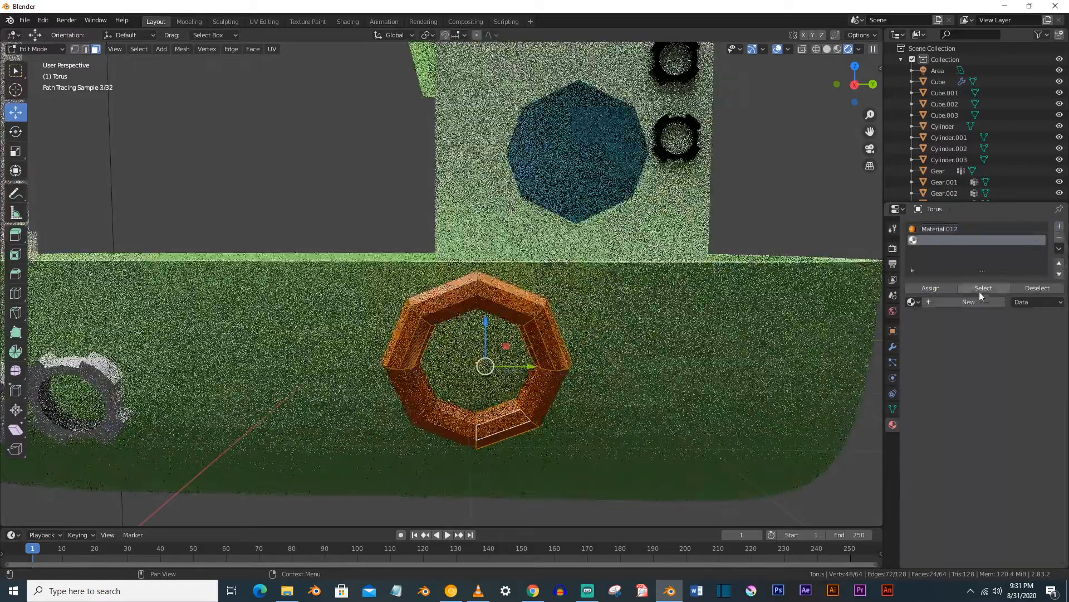
pyautogui.click(977, 299)
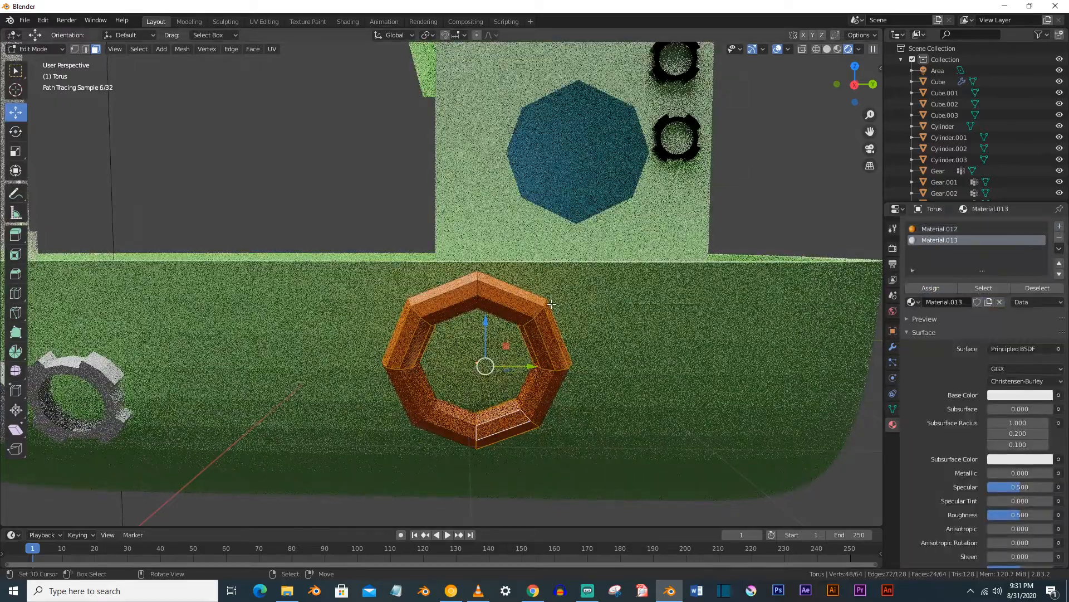
pyautogui.keyDown('ctrl'); pyautogui.click(551, 304); pyautogui.keyUp('ctrl')
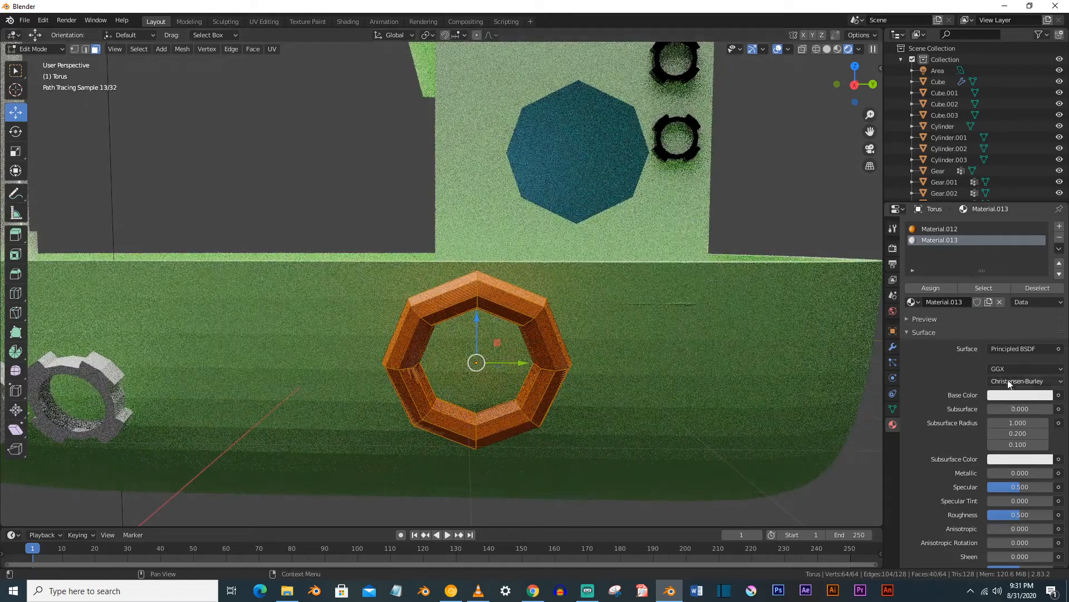
pyautogui.click(938, 289)
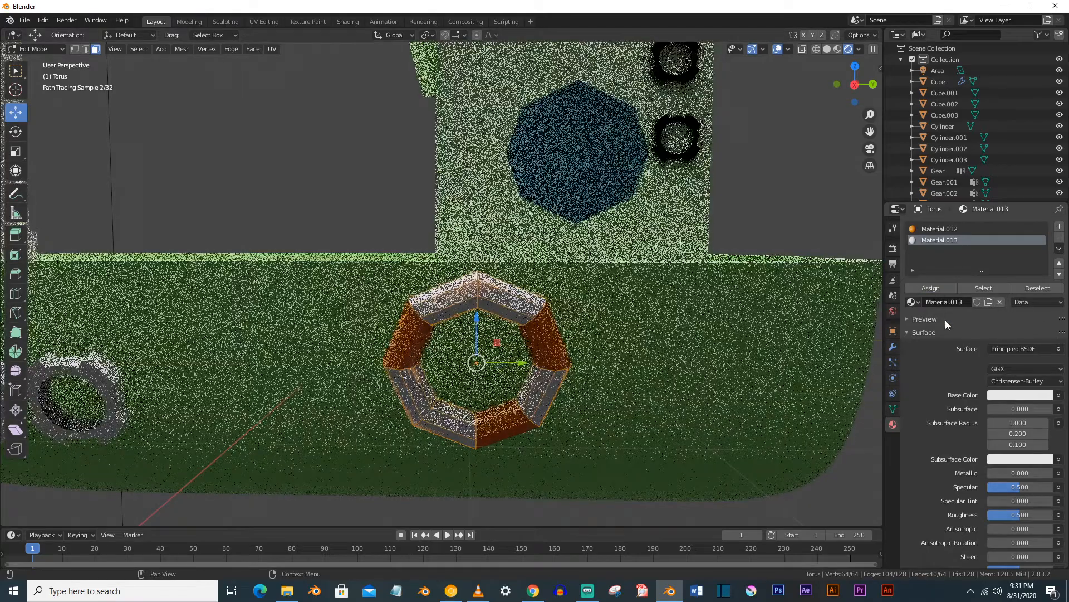
# Brighten the second ring material's base color to pure white and return to Object Mode
pyautogui.click(1024, 400)
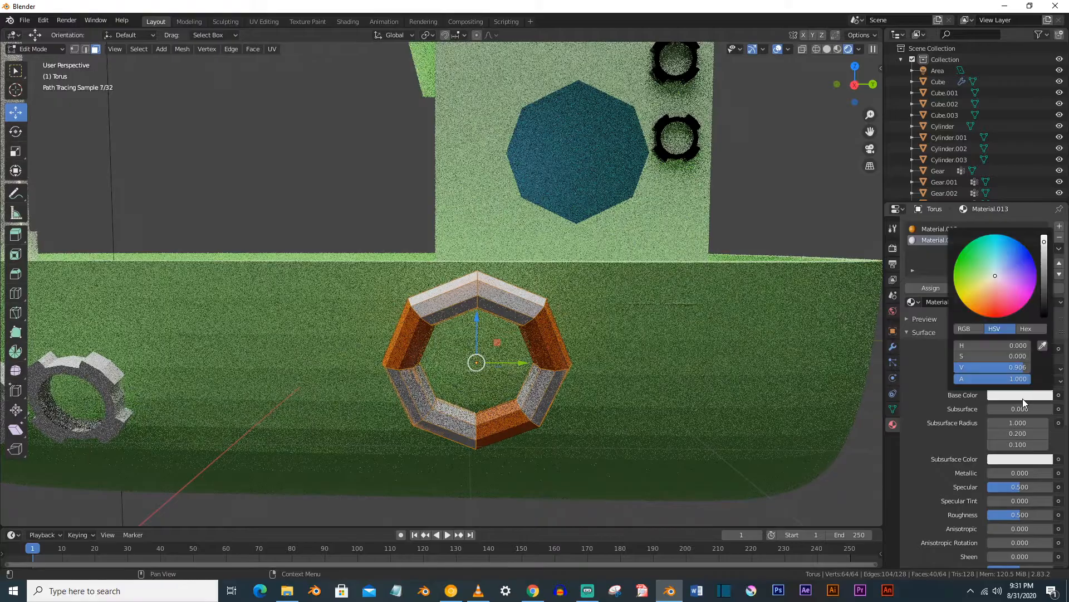
pyautogui.click(1045, 242)
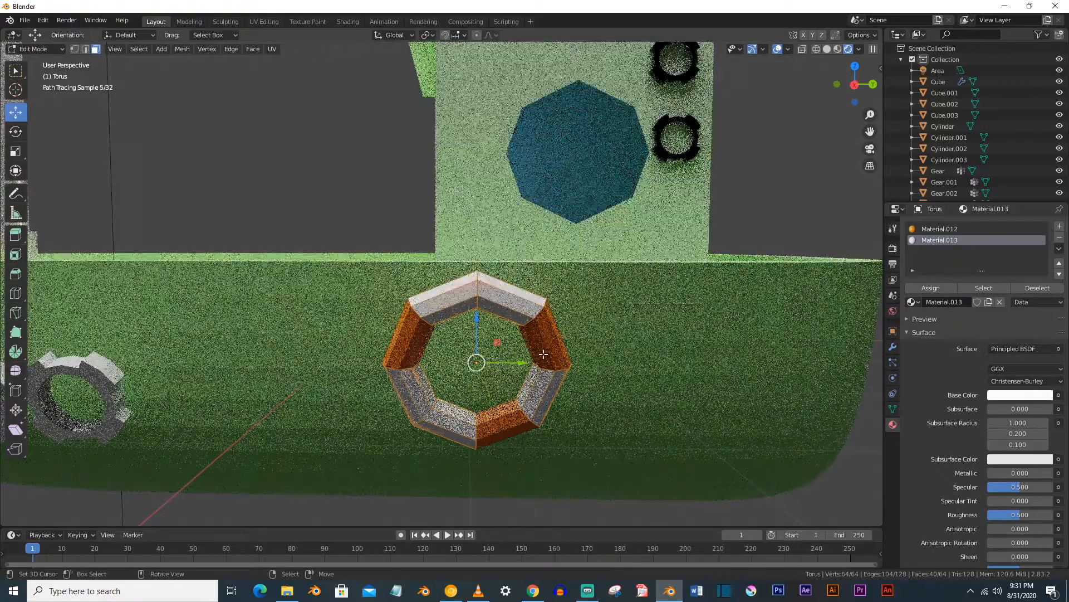
pyautogui.press('Tab')
# Duplicate the striped life ring and move the copy 1.107 m along the Y axis
pyautogui.hotkey('shift', 'd')
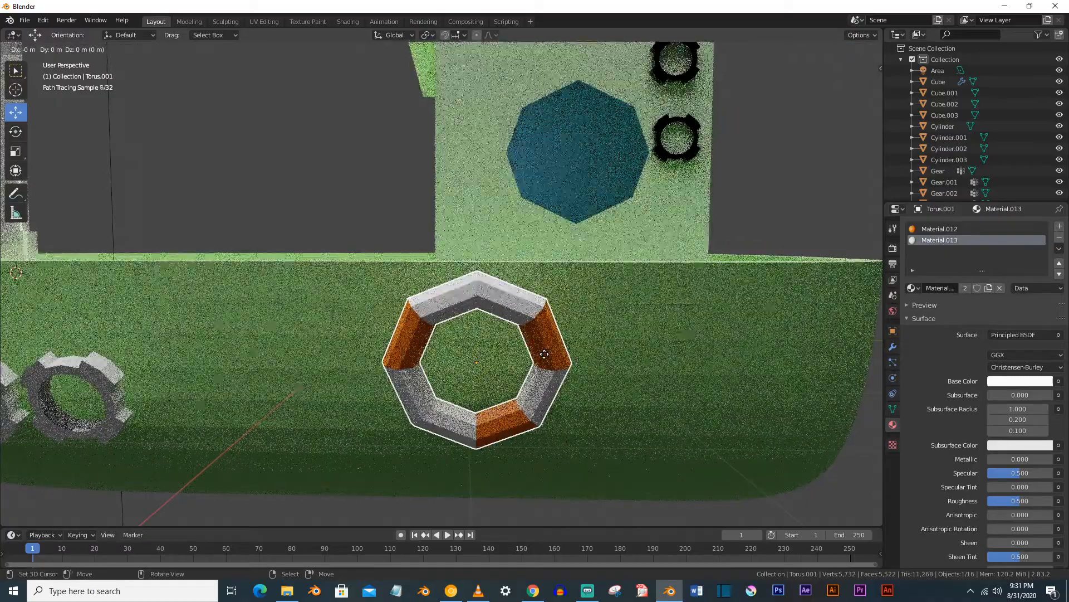
pyautogui.press('y')
pyautogui.click(761, 380)
pyautogui.scroll(-4, 761, 381)
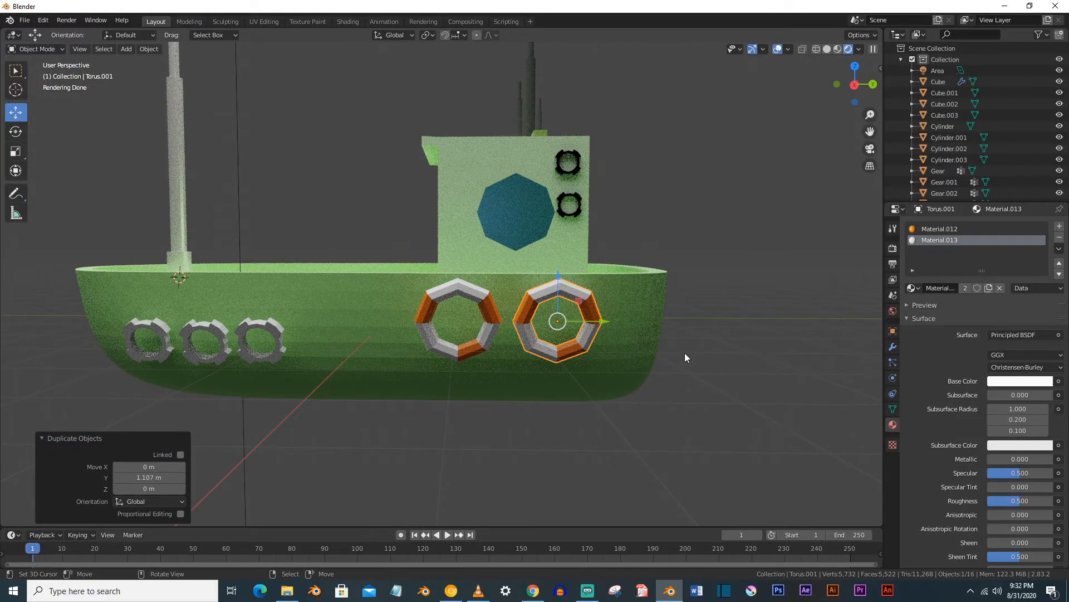
# Scale the duplicated life ring down slightly and the original life ring to 0.757
pyautogui.press('s')
pyautogui.click(667, 349)
pyautogui.click(484, 322)
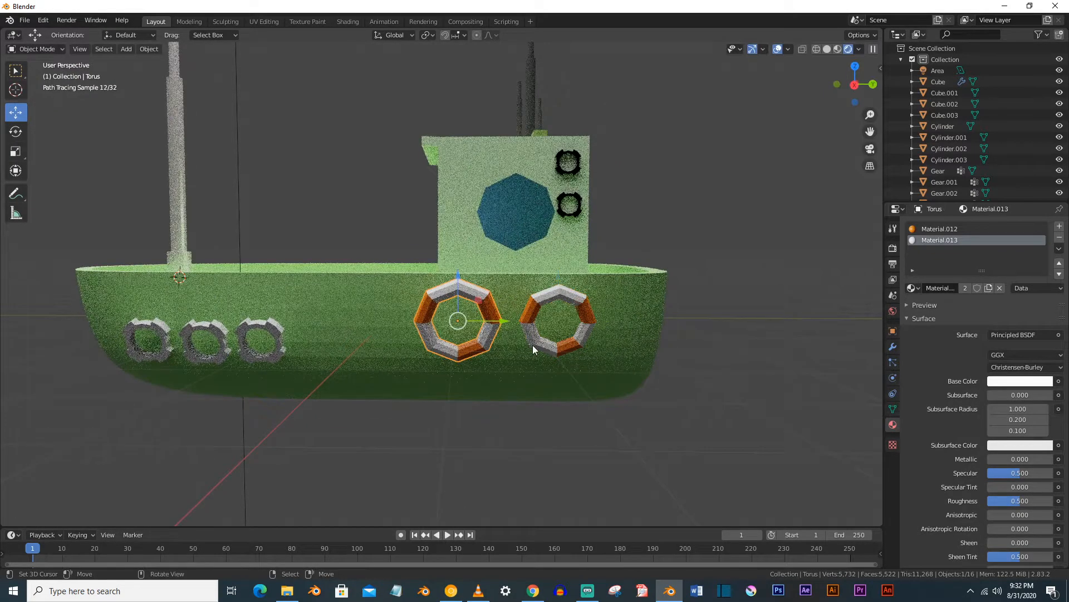
pyautogui.press('s')
pyautogui.click(504, 355)
# Add a second material slot with a new default white material to the hull and assign it to the inner deck face
pyautogui.moveTo(504, 352); pyautogui.dragTo(488, 372, button='middle')
pyautogui.scroll(1, 411, 348)
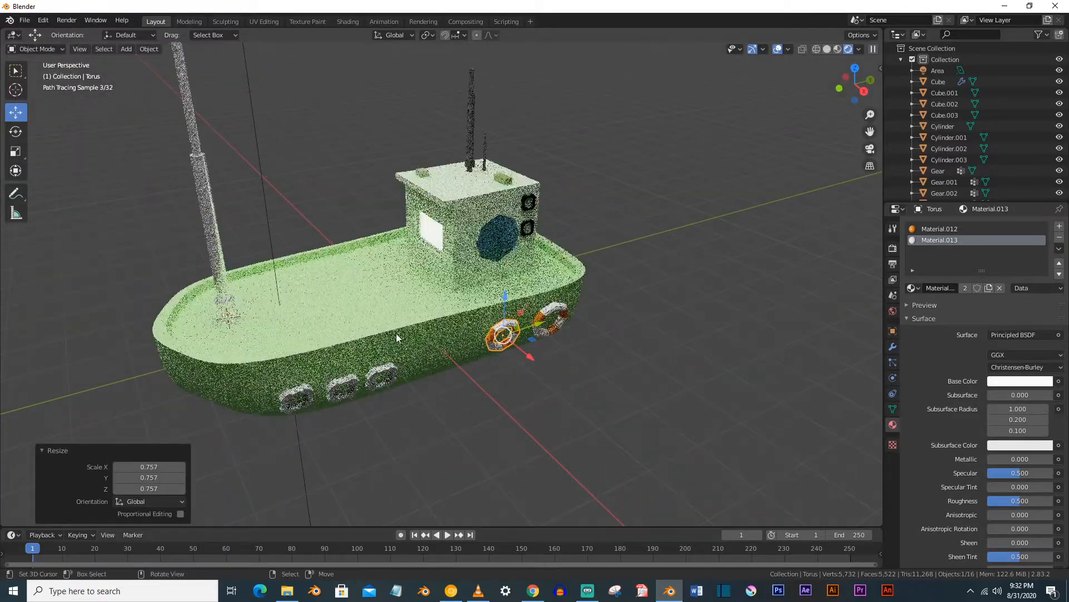
pyautogui.press('Tab')
pyautogui.press('Tab')
pyautogui.click(402, 319)
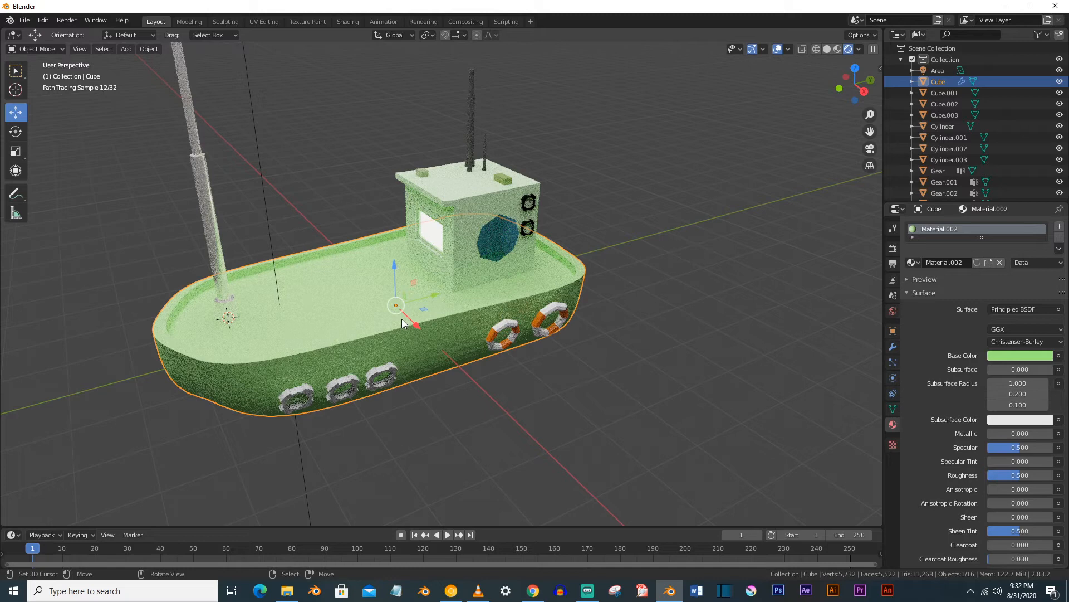
pyautogui.press('Tab')
pyautogui.click(360, 307)
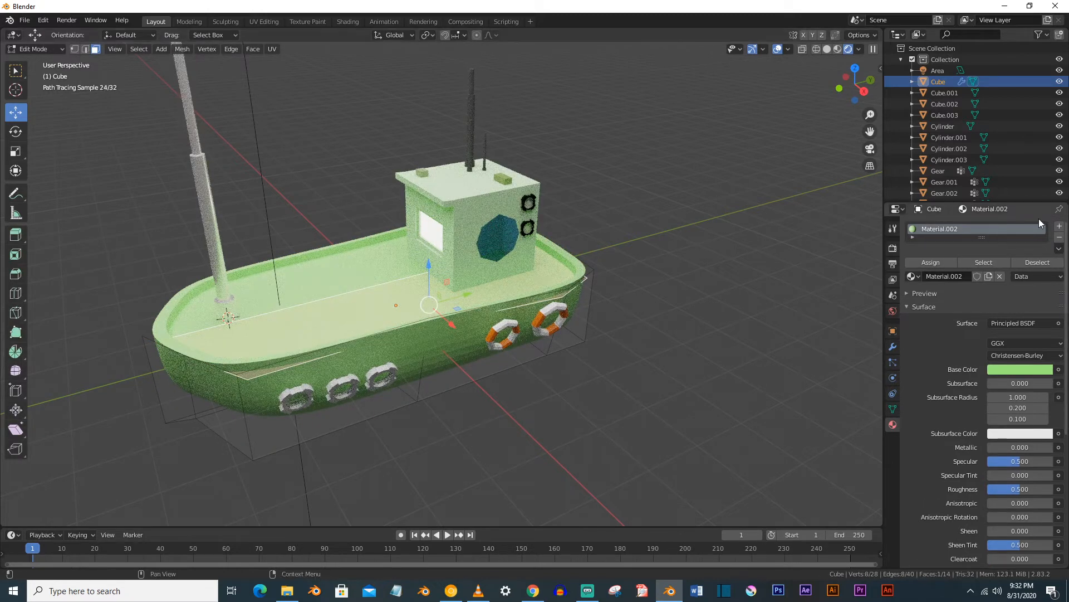
pyautogui.click(1059, 229)
pyautogui.click(977, 301)
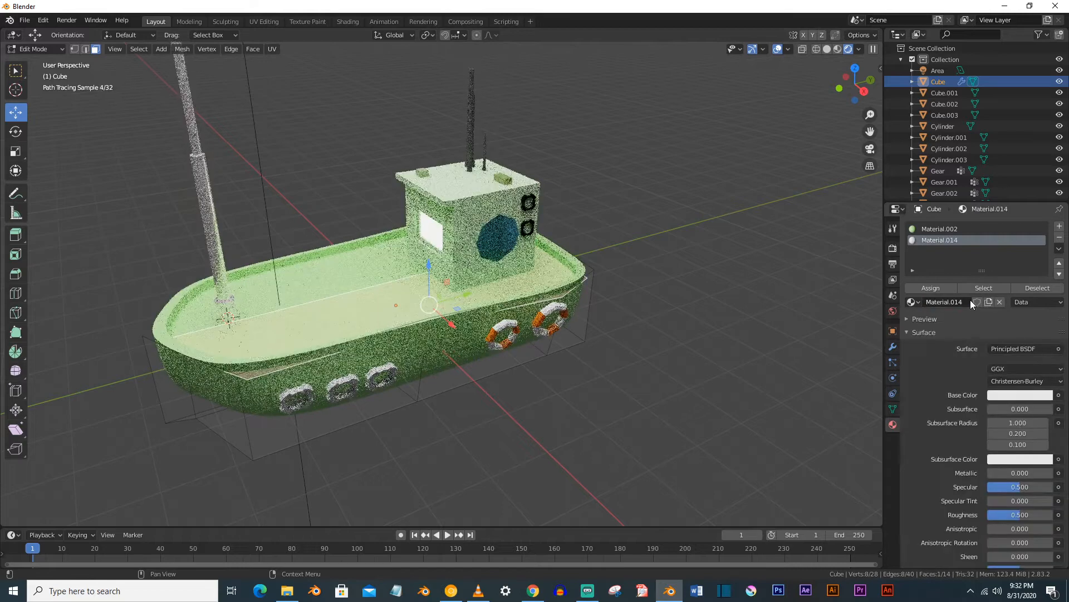
pyautogui.click(933, 289)
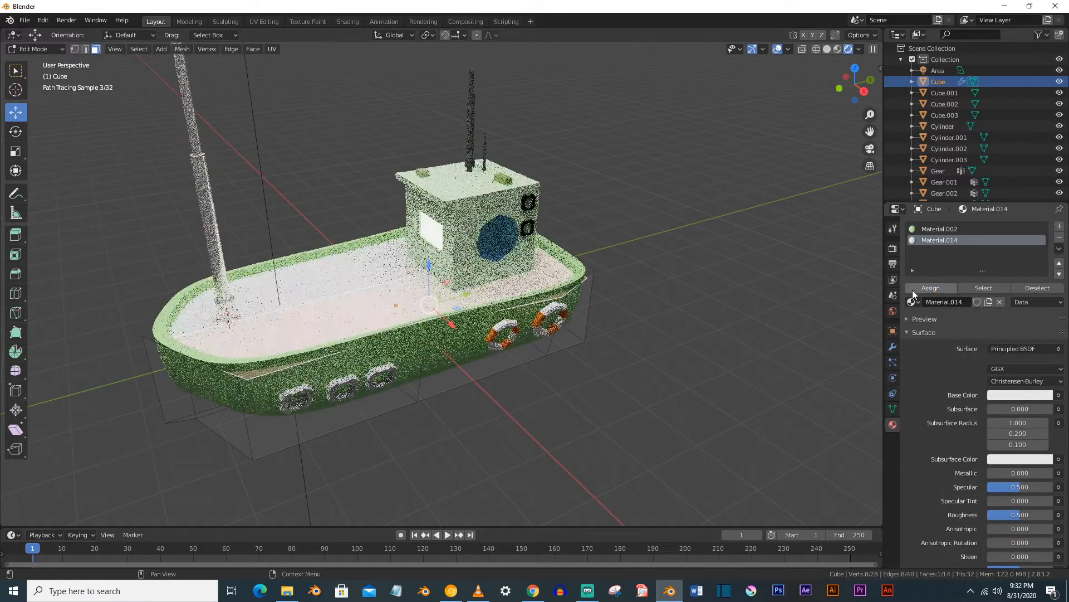
pyautogui.press('Tab')
# Give the plain hull ring nearest the striped life rings a new material with a dark gray base color
pyautogui.scroll(-1, 616, 309)
pyautogui.moveTo(616, 309); pyautogui.dragTo(747, 319, button='middle')
pyautogui.click(427, 341)
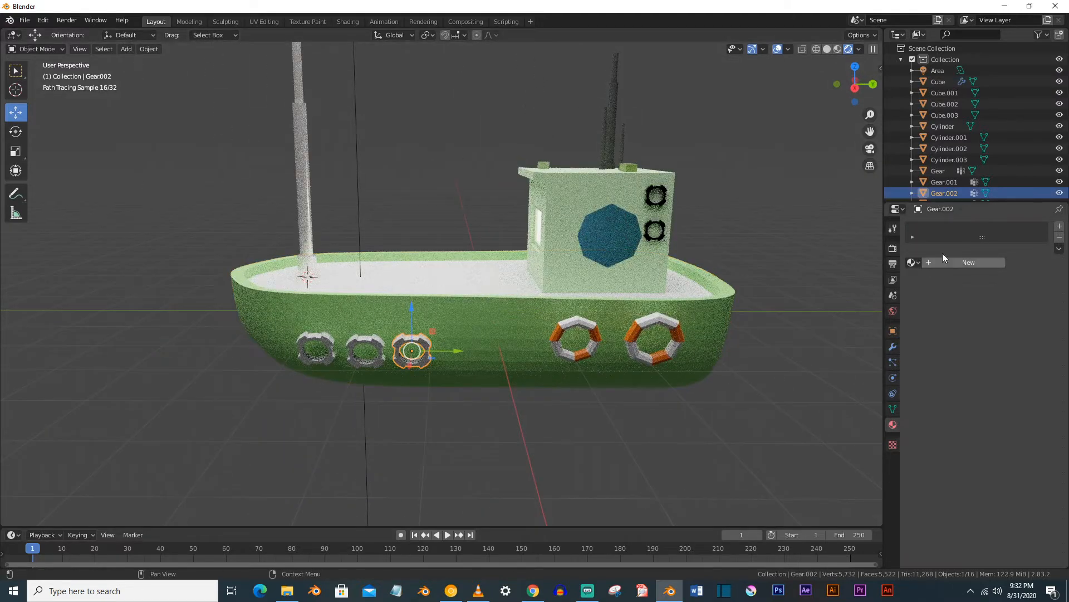
pyautogui.click(973, 264)
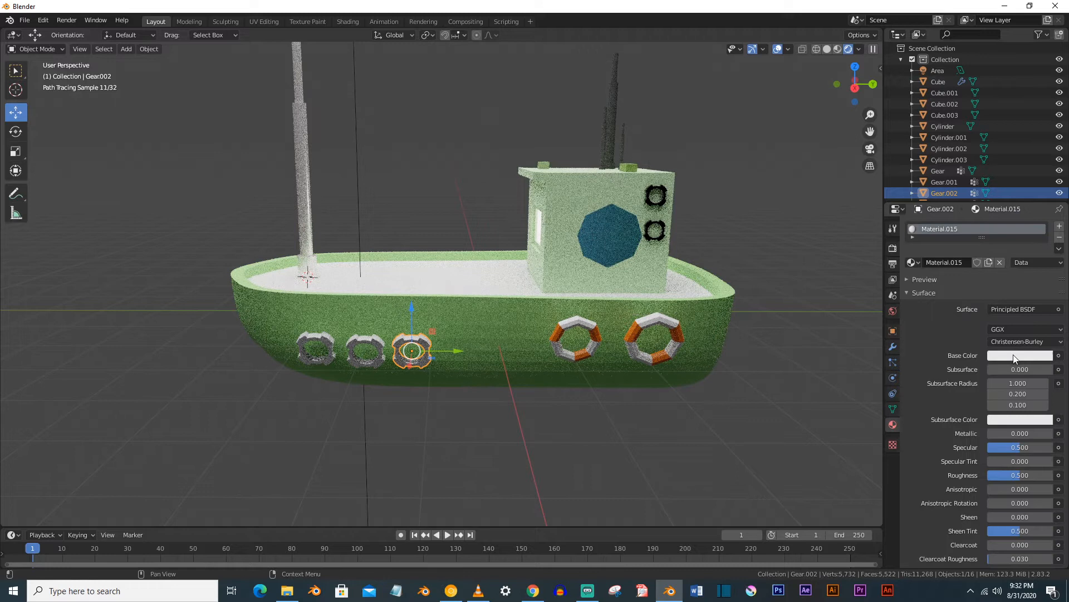
pyautogui.click(1015, 356)
pyautogui.moveTo(1045, 241); pyautogui.dragTo(1045, 249)
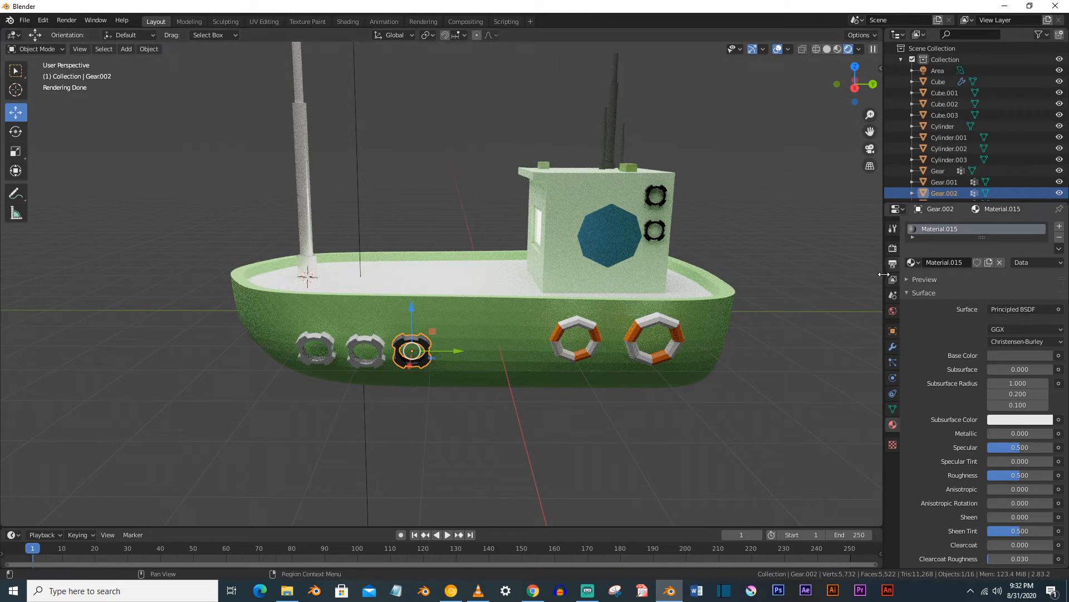
# Assign the existing dark Material.015 to the other two plain rings on the hull
pyautogui.click(377, 341)
pyautogui.click(911, 260)
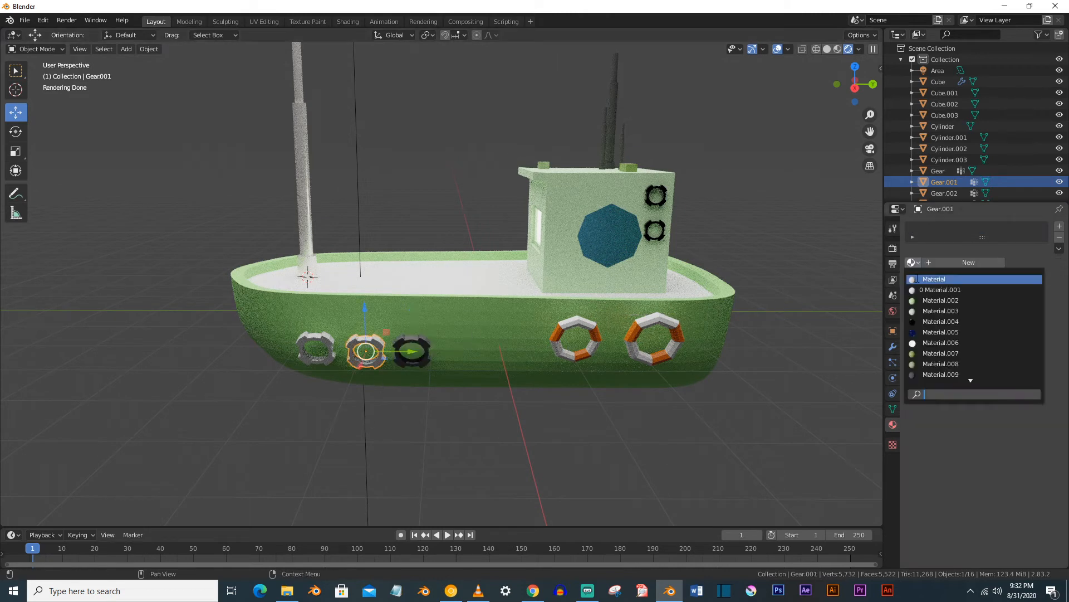
pyautogui.click(941, 374)
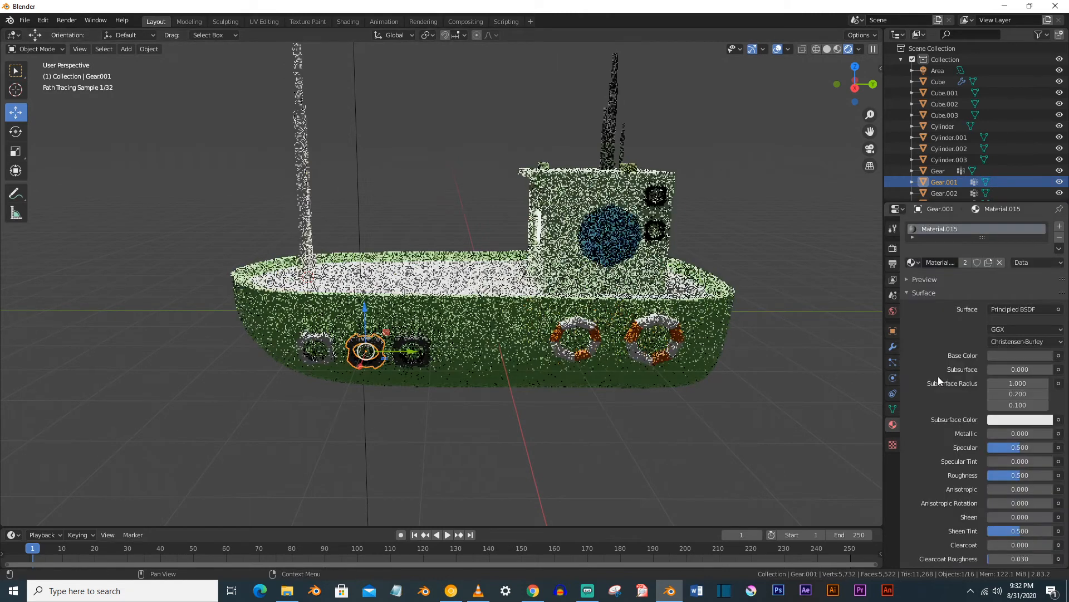
pyautogui.click(333, 345)
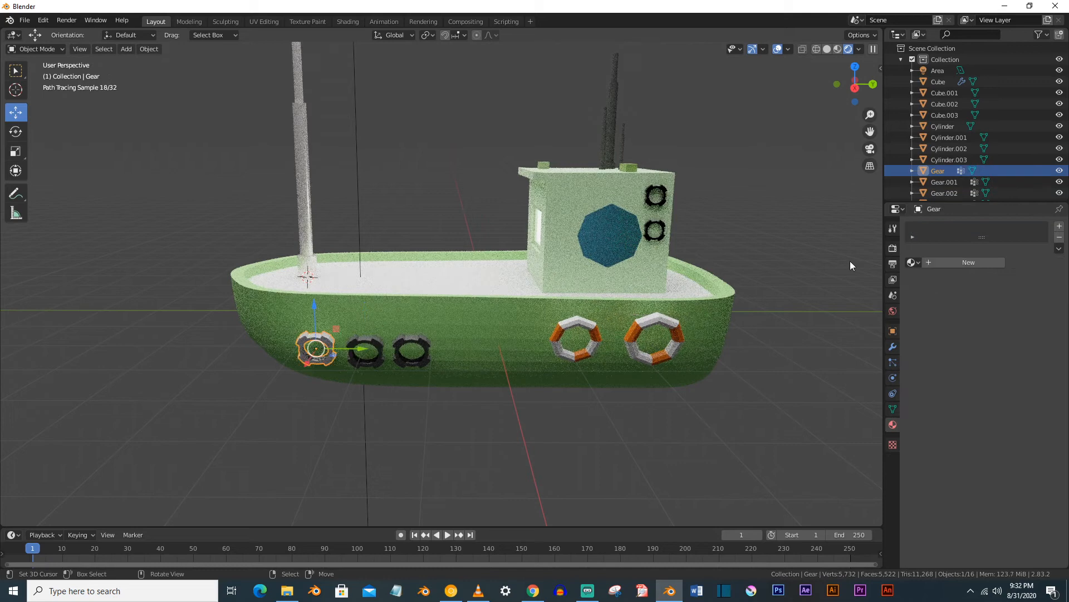
pyautogui.click(912, 262)
pyautogui.click(941, 374)
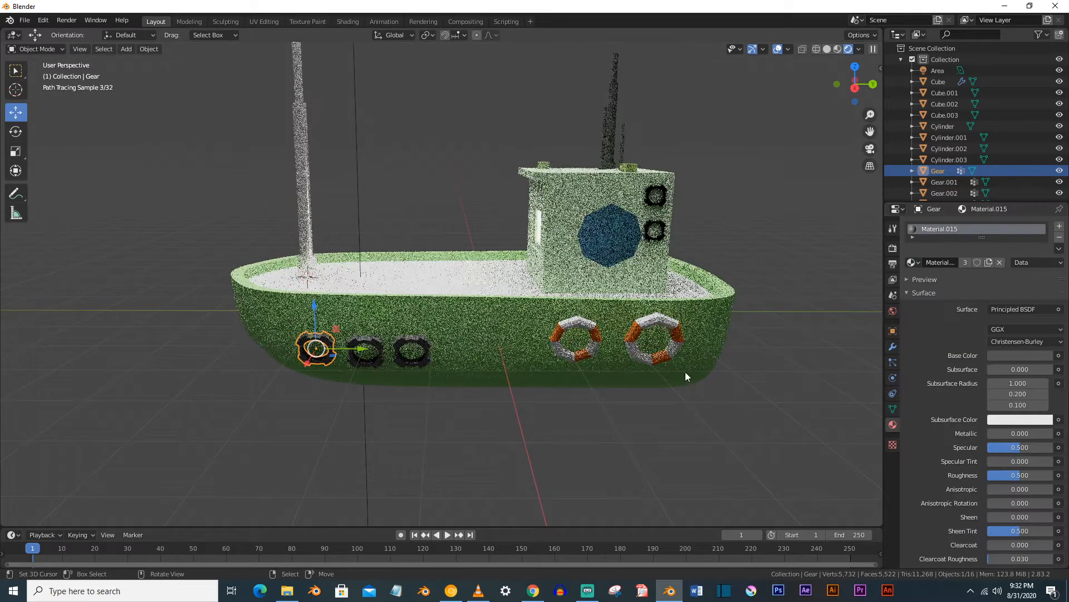
# Scale the striped life ring closer to the mast by a factor of 1.098
pyautogui.scroll(-2, 477, 392)
pyautogui.moveTo(477, 392); pyautogui.dragTo(473, 366, button='middle')
pyautogui.scroll(1, 473, 366)
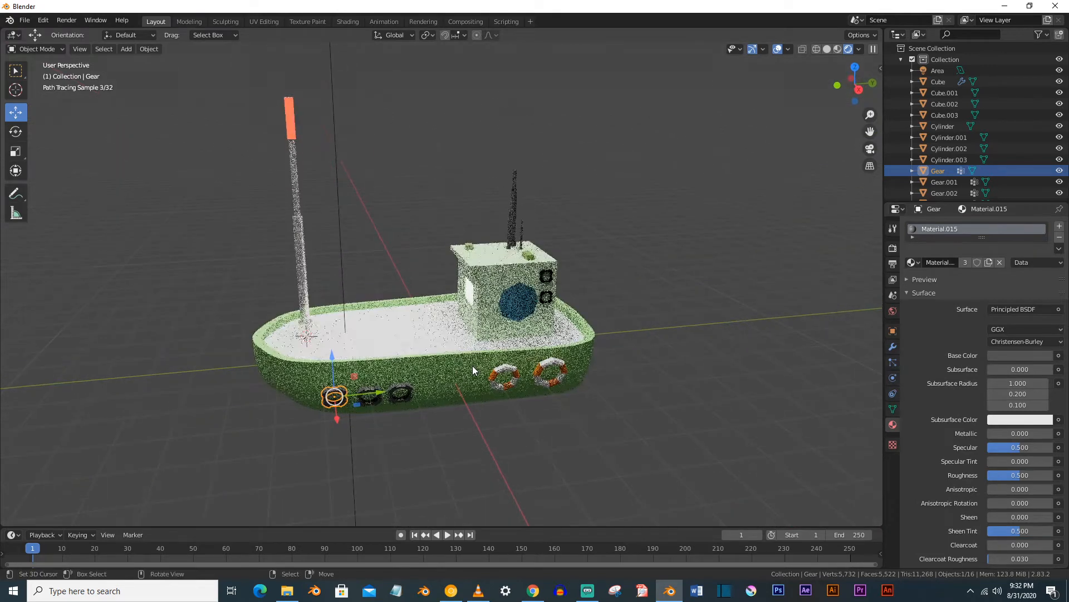
pyautogui.scroll(1, 472, 365)
pyautogui.click(529, 394)
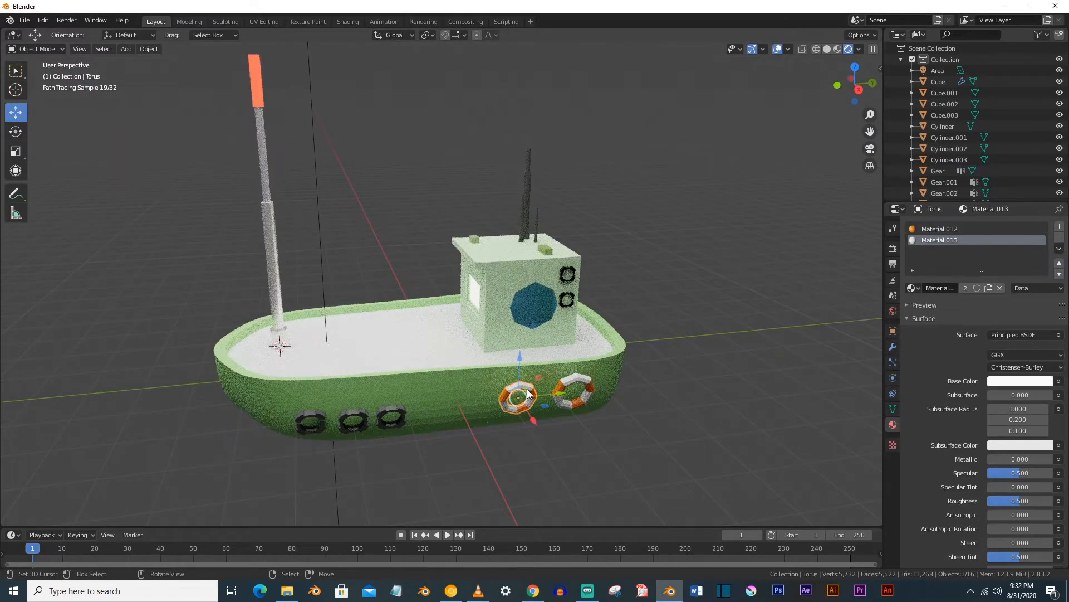
pyautogui.press('KP_1')
pyautogui.press('KP_3')
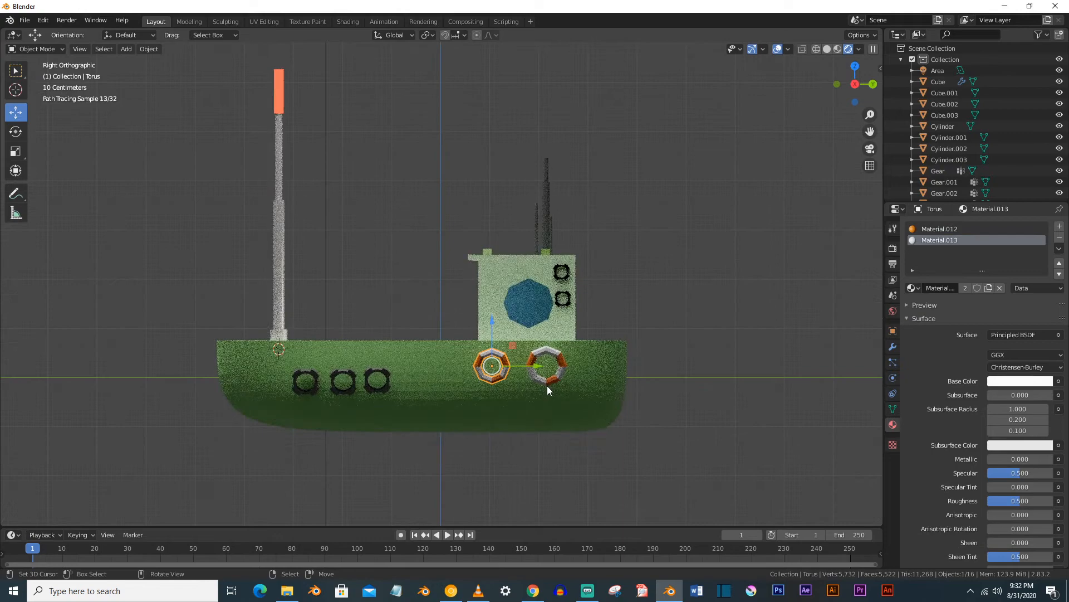
pyautogui.press('s')
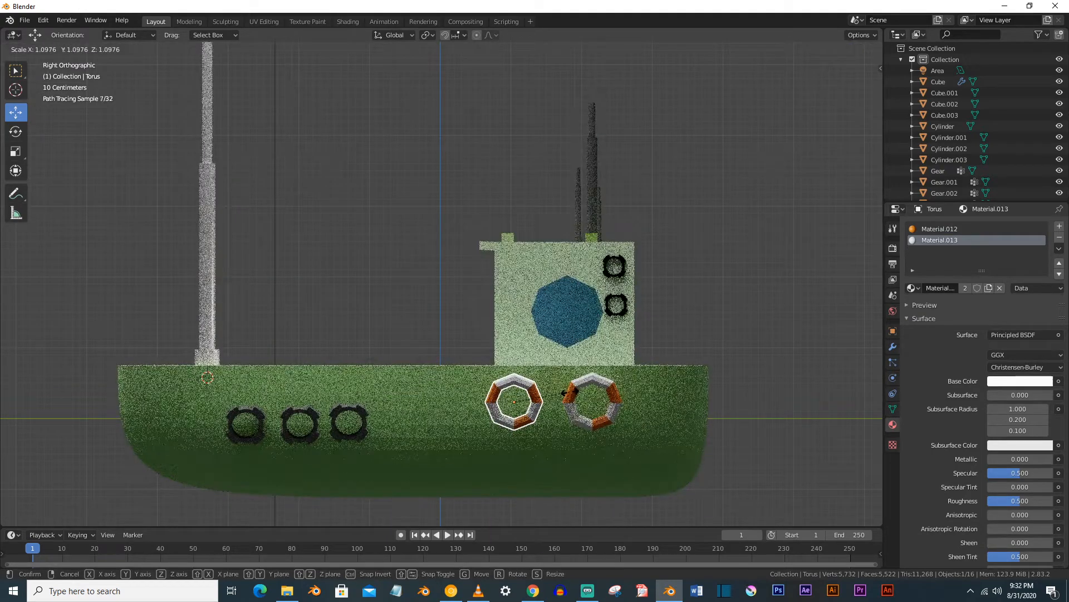
pyautogui.click(549, 407)
# Move the striped life ring nearer the stern -0.244 m along the X axis so it sits against the hull
pyautogui.press('KP_1')
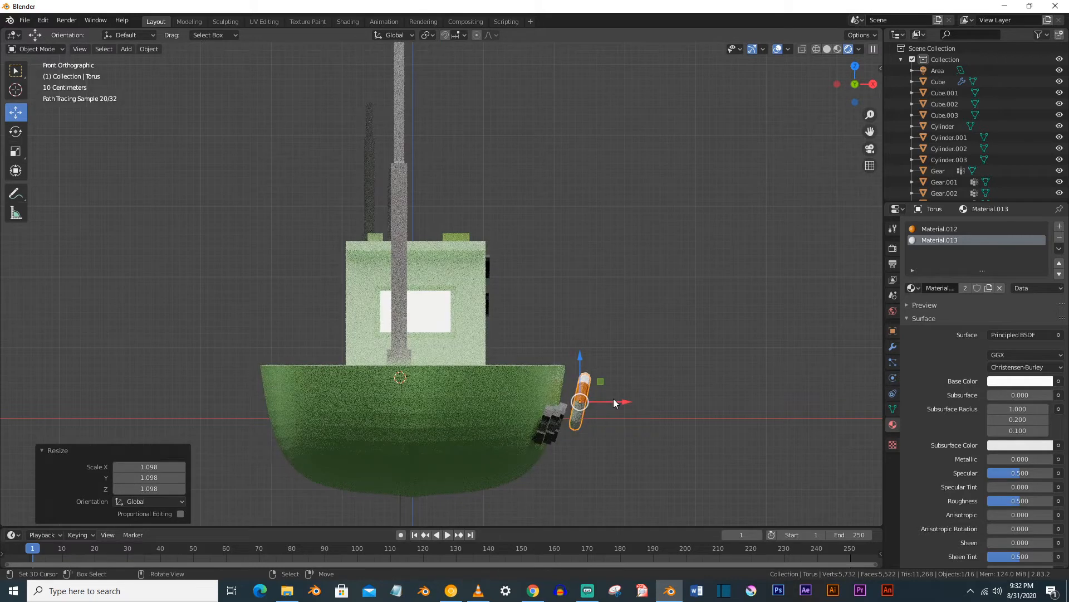
pyautogui.hotkey('shift', 'd')
pyautogui.click(589, 399)
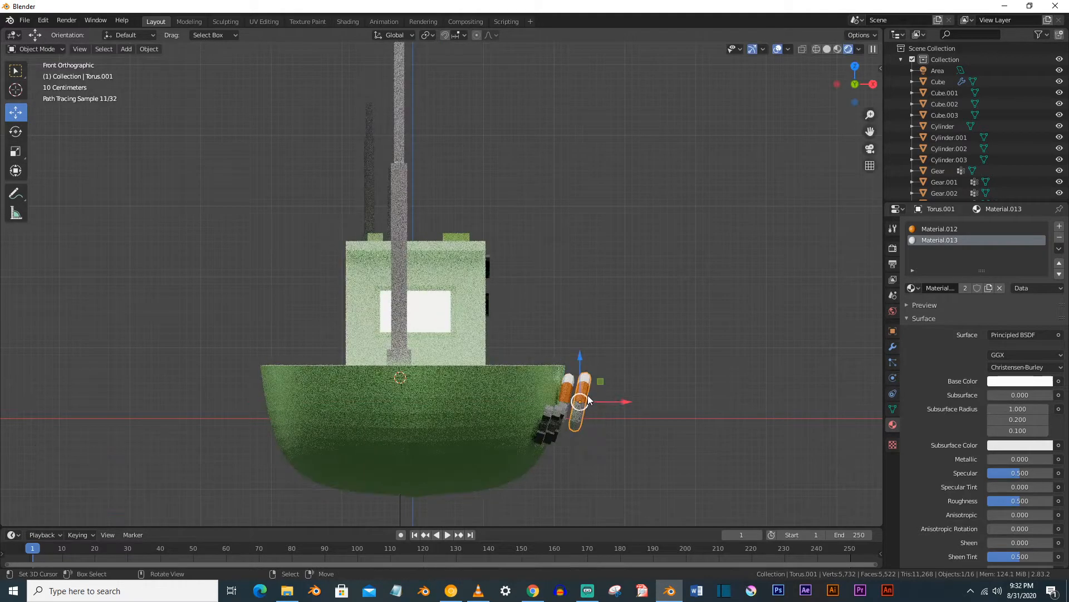
pyautogui.press('g')
pyautogui.press('x')
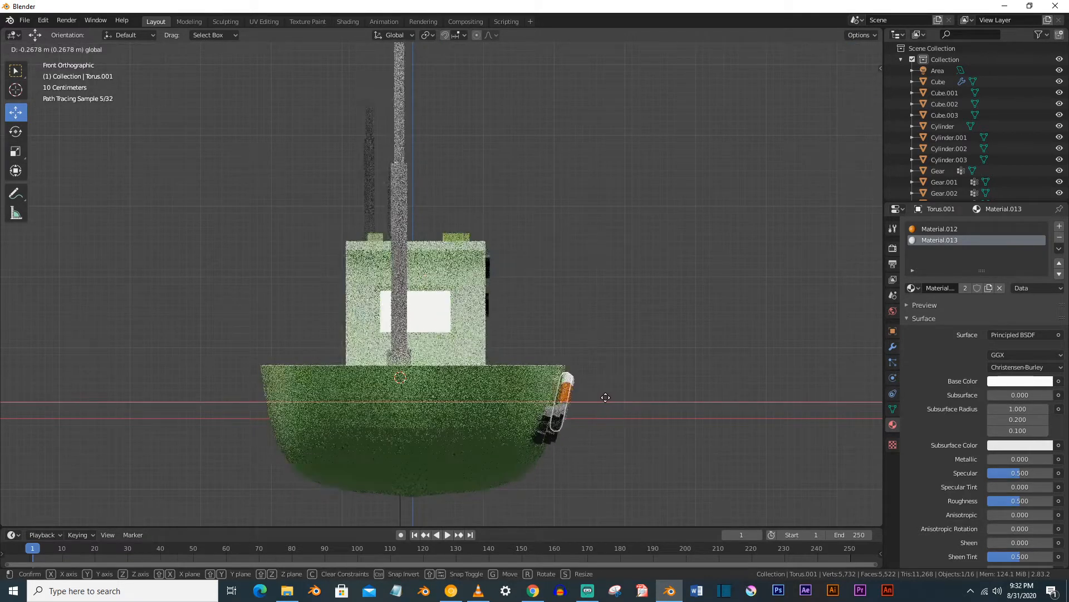
pyautogui.click(617, 401)
pyautogui.moveTo(609, 419); pyautogui.dragTo(493, 416, button='middle')
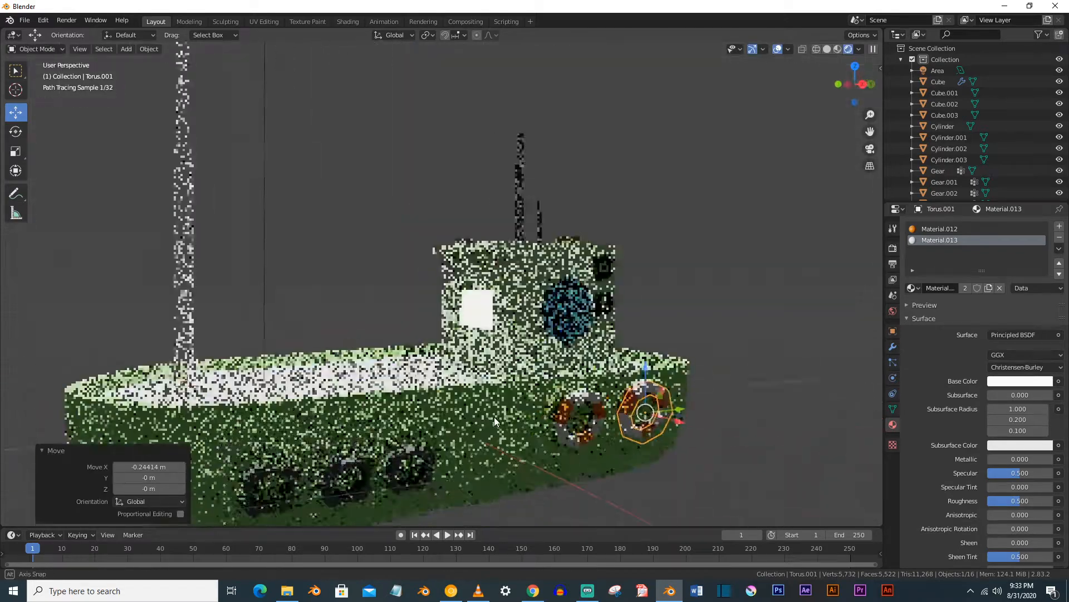
pyautogui.press('ctrl+KP_1')
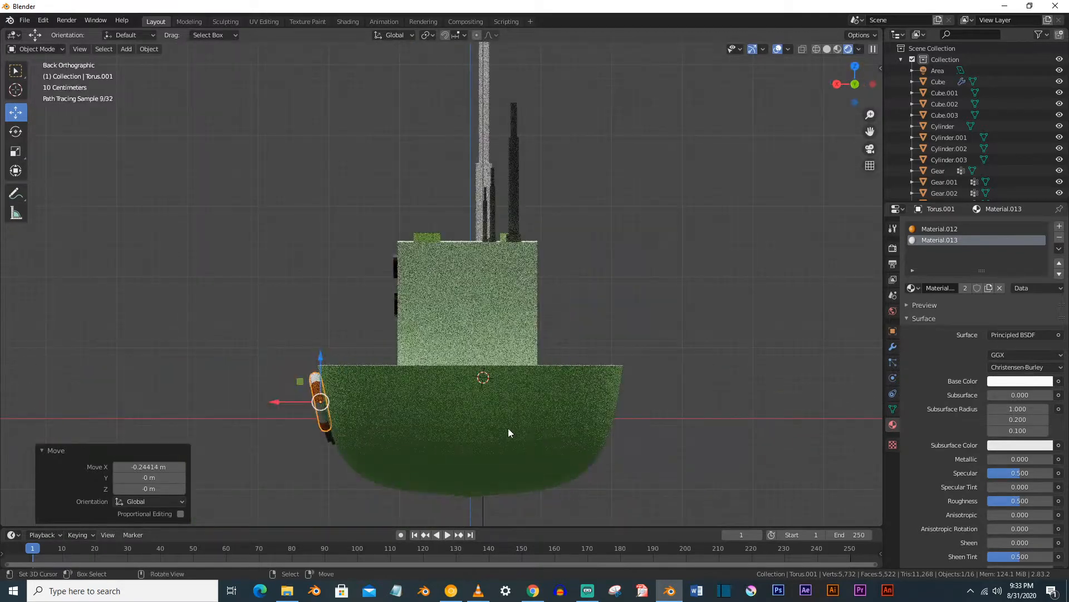
pyautogui.scroll(2, 458, 416)
pyautogui.keyDown('shift'); pyautogui.moveTo(458, 416); pyautogui.dragTo(580, 349, button='middle'); pyautogui.keyUp('shift')
pyautogui.press('KP_3')
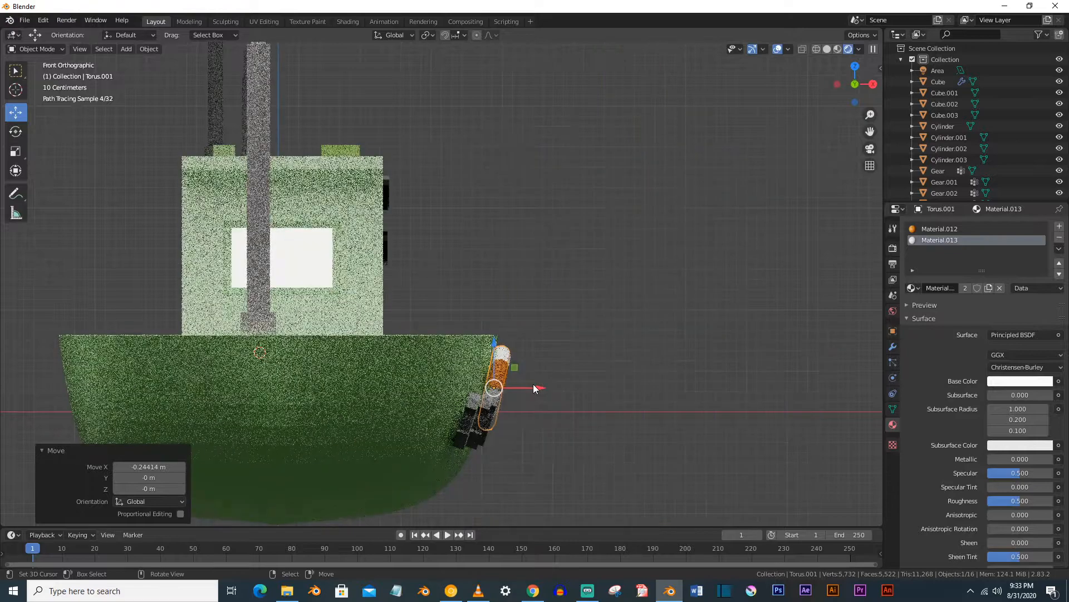
pyautogui.moveTo(544, 388); pyautogui.dragTo(440, 399, button='middle')
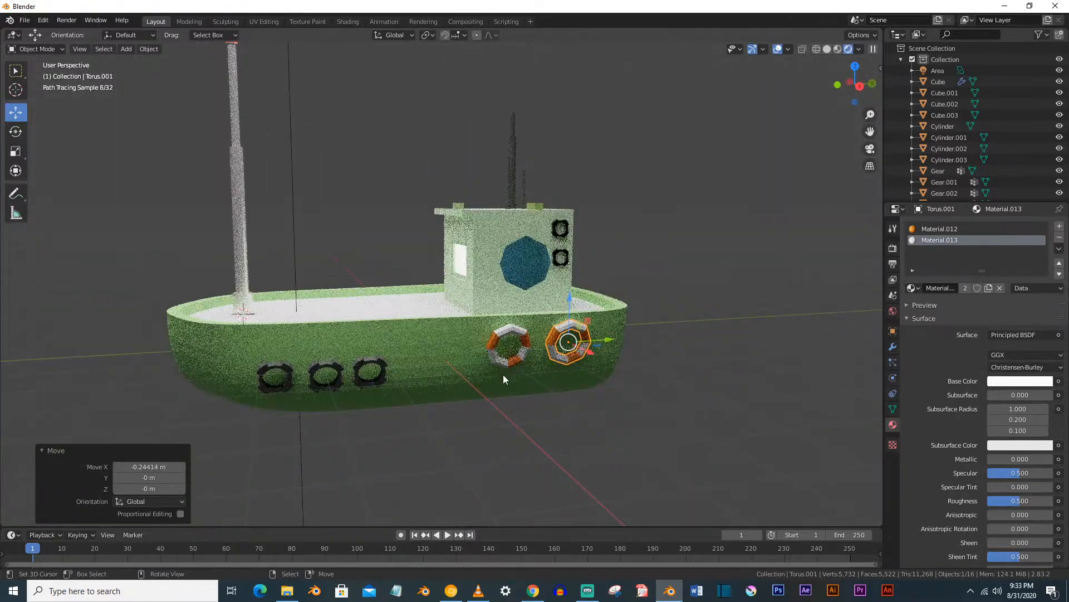
# Scale the life ring nearer the stern by 0.979 and by a further 0.965 to match the other one
pyautogui.press('KP_3')
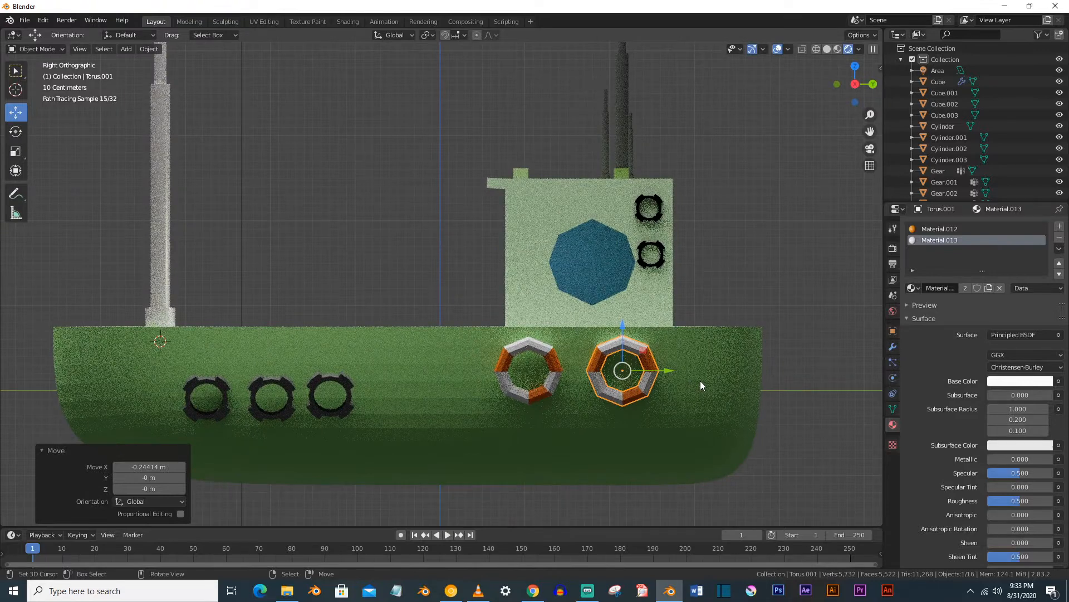
pyautogui.press('s')
pyautogui.click(701, 381)
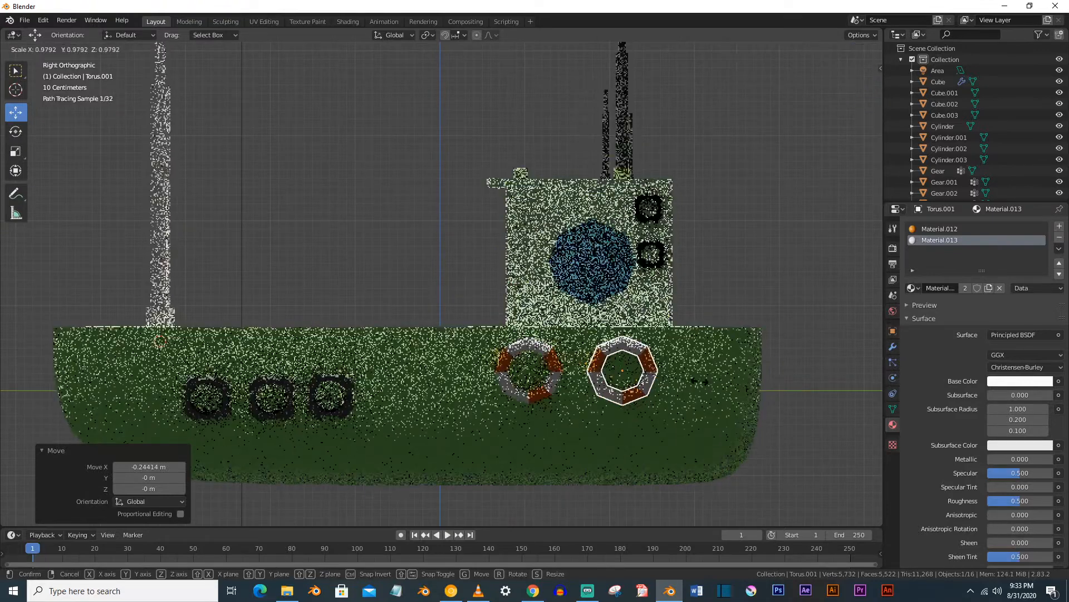
pyautogui.scroll(-1, 683, 386)
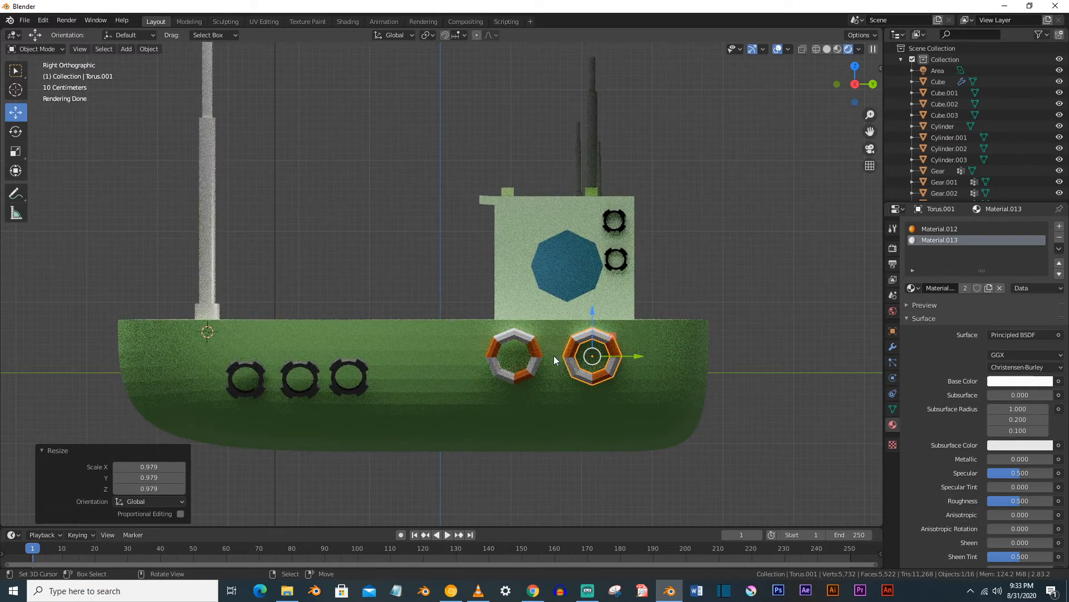
pyautogui.press('s')
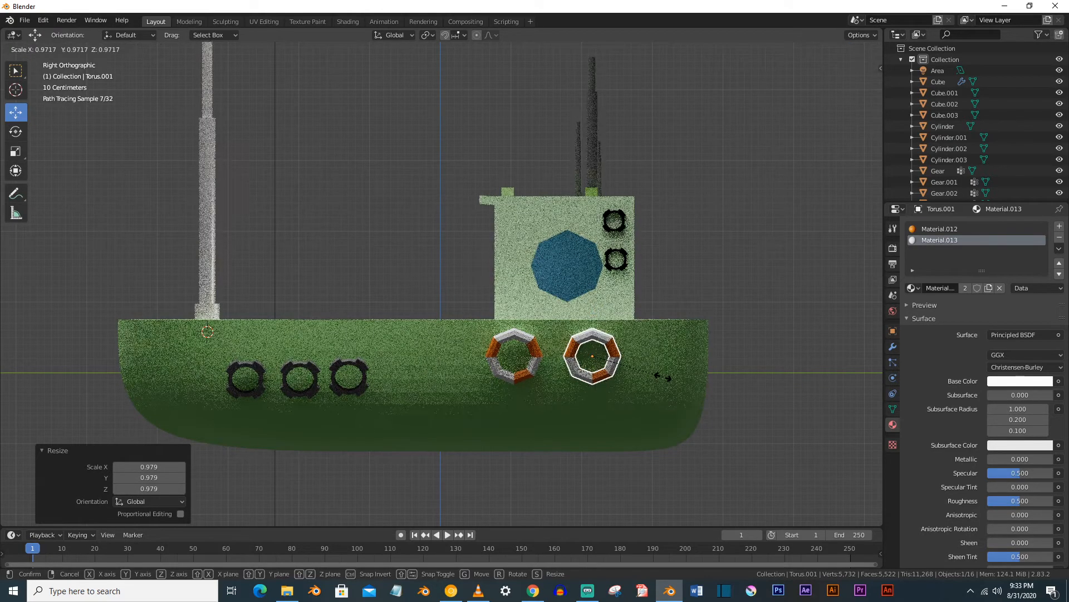
pyautogui.click(586, 379)
pyautogui.moveTo(585, 379)
pyautogui.mouseDown(button='middle')
pyautogui.moveTo(565, 382)
pyautogui.moveTo(579, 399)
pyautogui.mouseUp(button='middle')
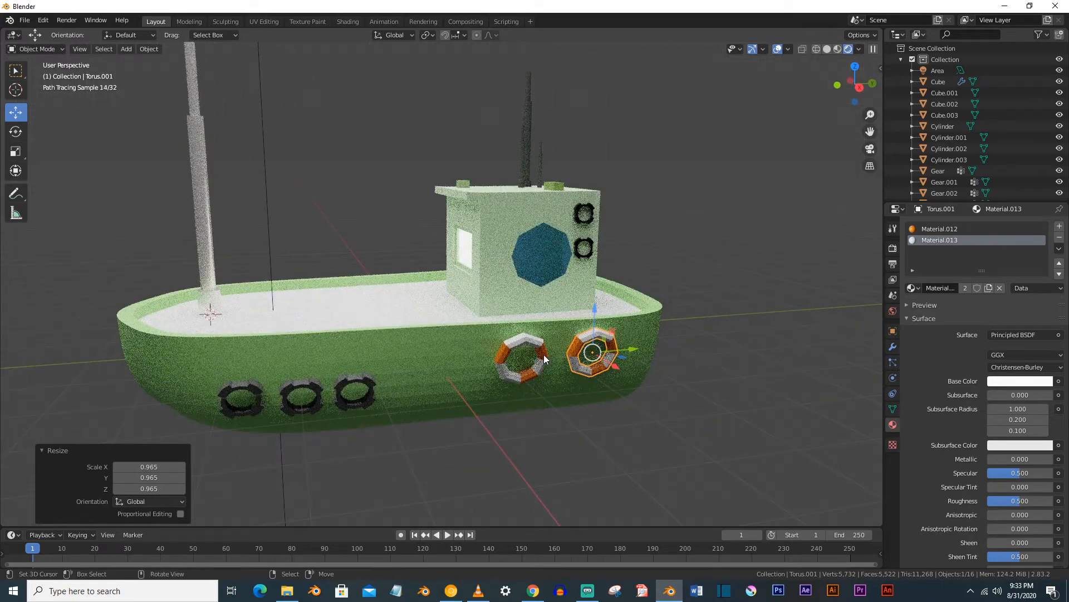
# Move the forward life ring 0.208 m along Y, and place a duplicate of it -1.0075 m along Y
pyautogui.click(544, 354)
pyautogui.moveTo(553, 355); pyautogui.dragTo(573, 355)
pyautogui.hotkey('shift', 'd')
pyautogui.press('y')
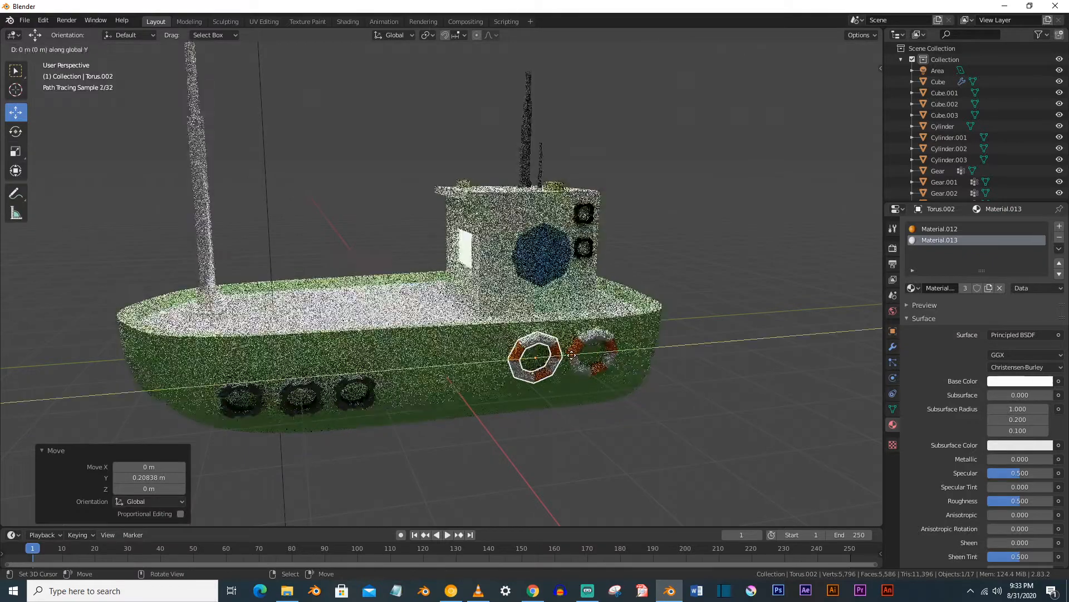
pyautogui.click(504, 364)
pyautogui.press('KP_1')
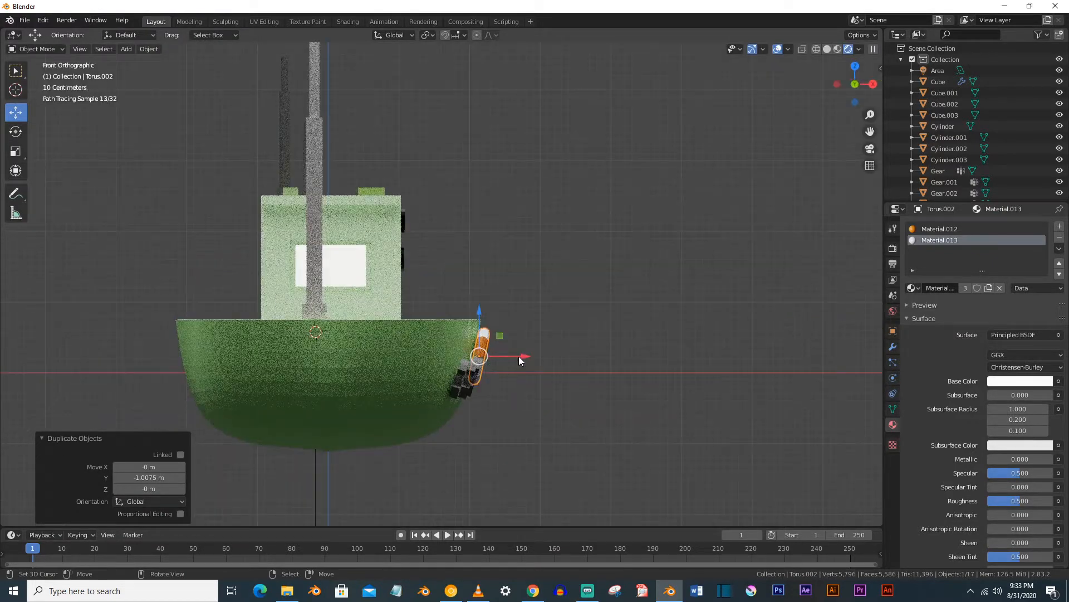
pyautogui.moveTo(519, 356); pyautogui.dragTo(560, 334, button='middle')
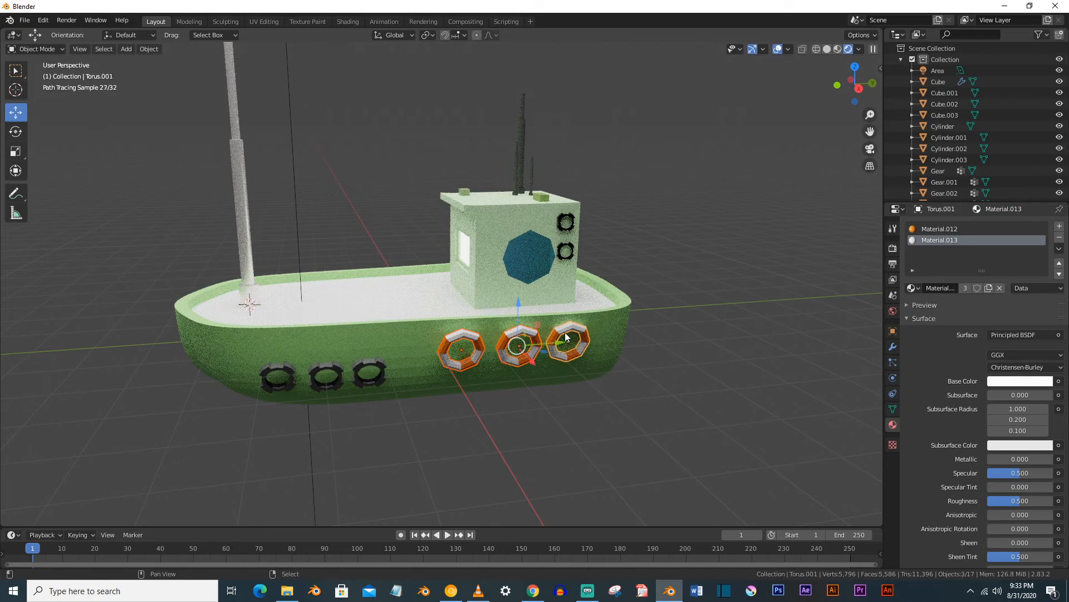
# Join the three striped life rings and the three dark rings into the hull object
pyautogui.keyDown('shift'); pyautogui.click(370, 363); pyautogui.keyUp('shift')
pyautogui.keyDown('shift'); pyautogui.click(333, 363); pyautogui.keyUp('shift')
pyautogui.keyDown('shift'); pyautogui.click(294, 366); pyautogui.keyUp('shift')
pyautogui.keyDown('shift'); pyautogui.click(355, 326); pyautogui.keyUp('shift')
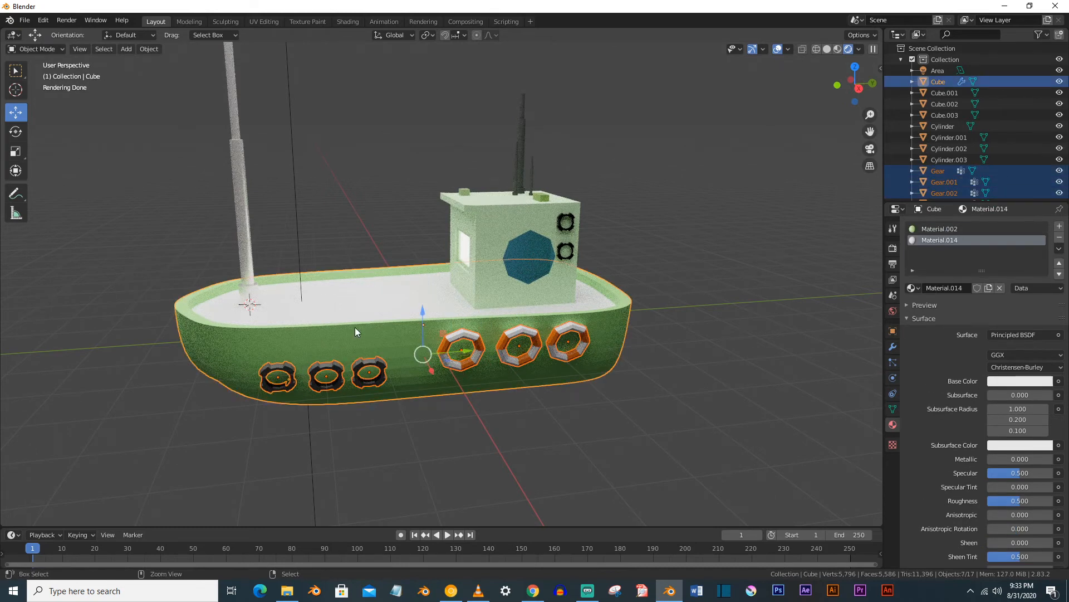
pyautogui.hotkey('ctrl', 'j')
# Join the cabin into the hull object
pyautogui.click(493, 249)
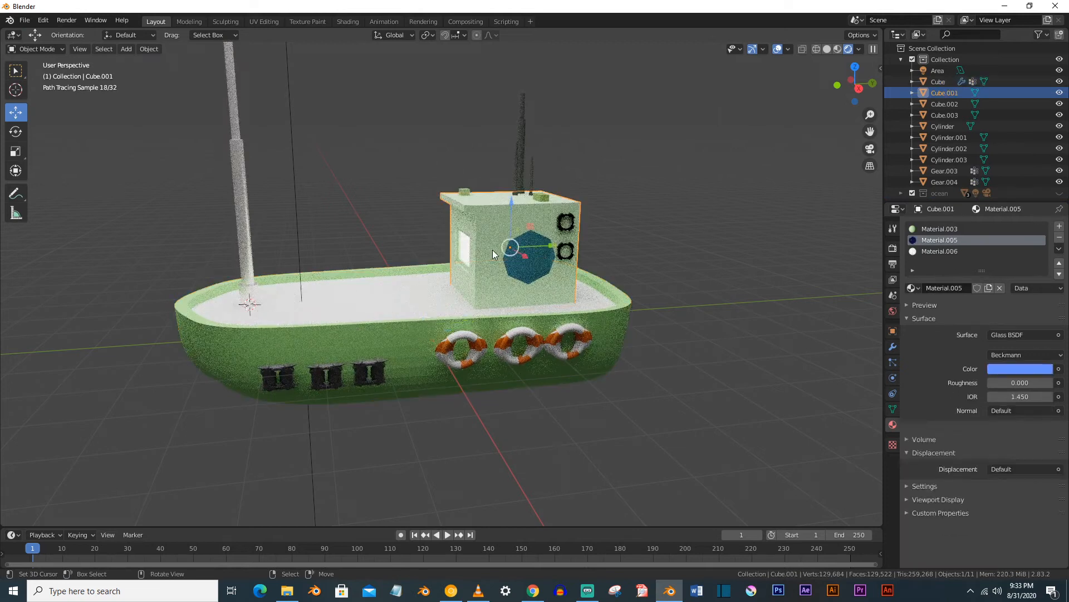
pyautogui.keyDown('shift'); pyautogui.click(403, 293); pyautogui.keyUp('shift')
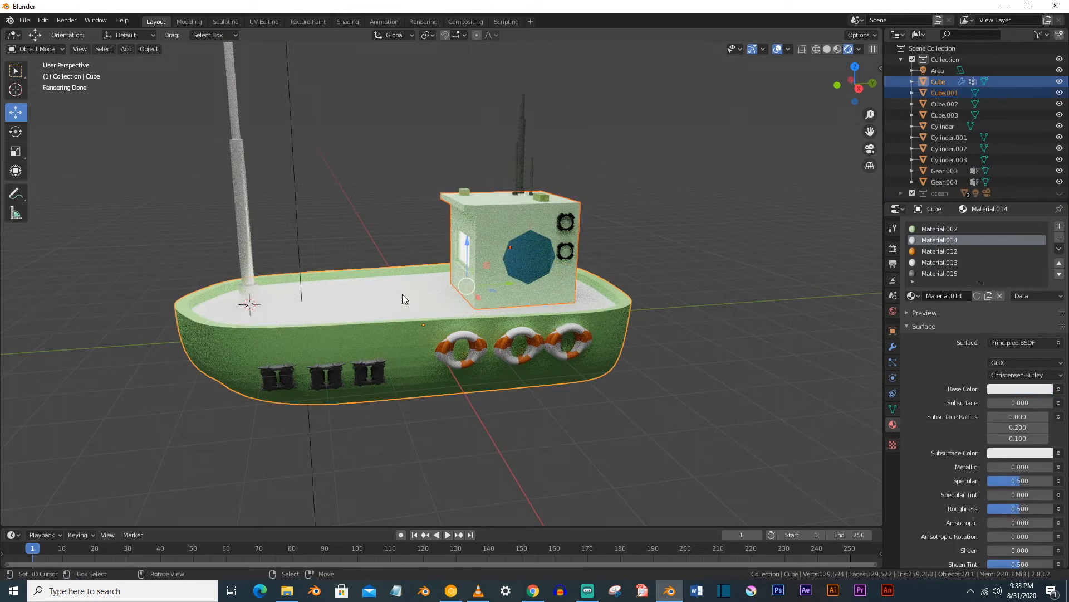
pyautogui.hotkey('ctrl', 'j')
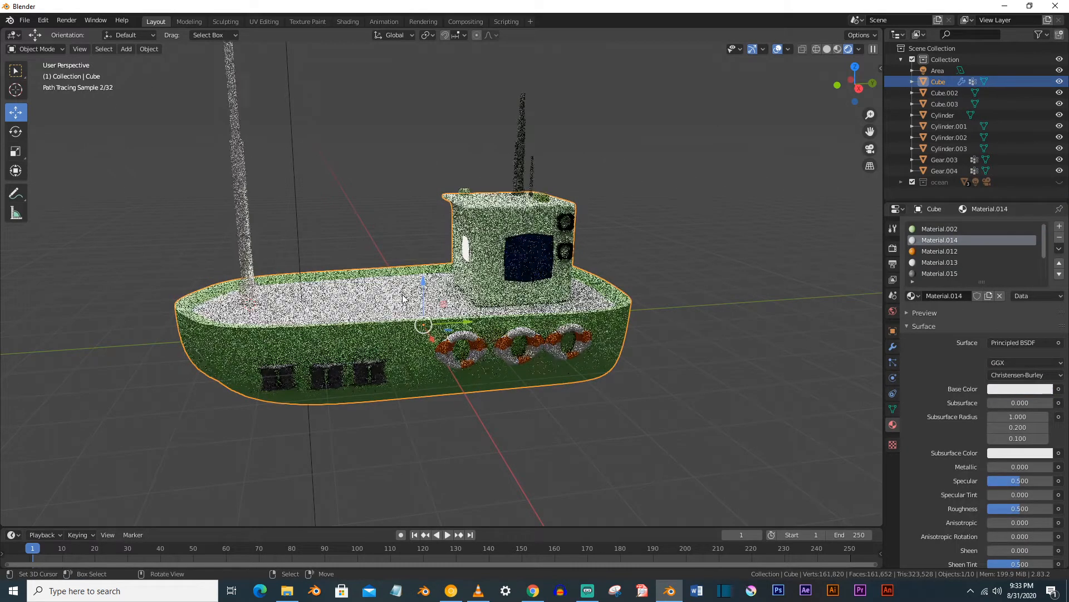
# Try to join the roof antennas, roof blocks and black cabin rings into the hull, and undo the join
pyautogui.click(525, 168)
pyautogui.keyDown('shift'); pyautogui.click(532, 174); pyautogui.keyUp('shift')
pyautogui.keyDown('shift'); pyautogui.click(526, 166); pyautogui.keyUp('shift')
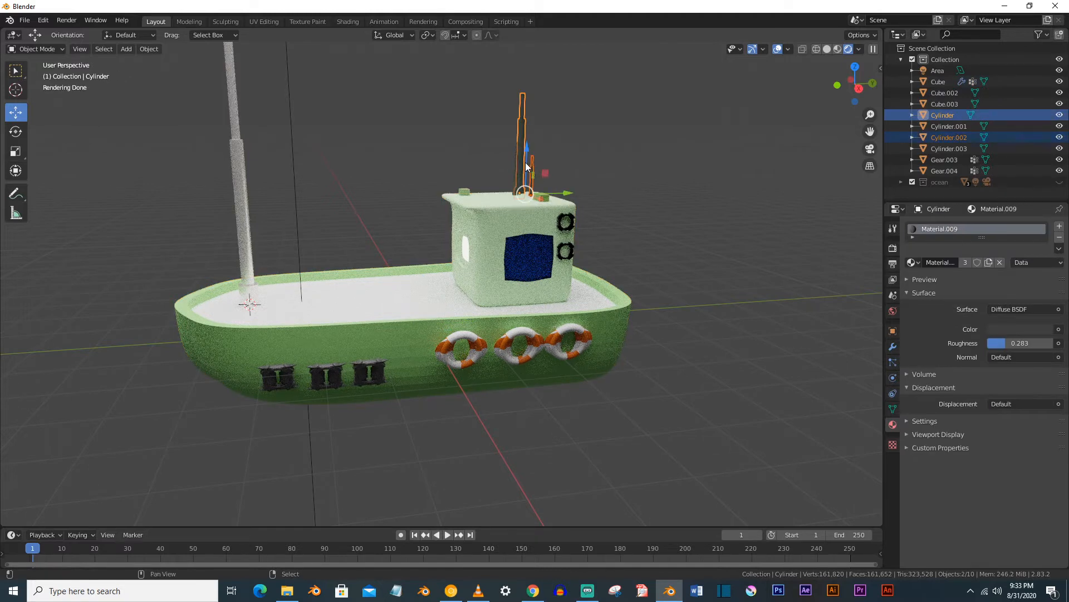
pyautogui.keyDown('shift'); pyautogui.click(545, 194); pyautogui.keyUp('shift')
pyautogui.keyDown('shift'); pyautogui.click(467, 192); pyautogui.keyUp('shift')
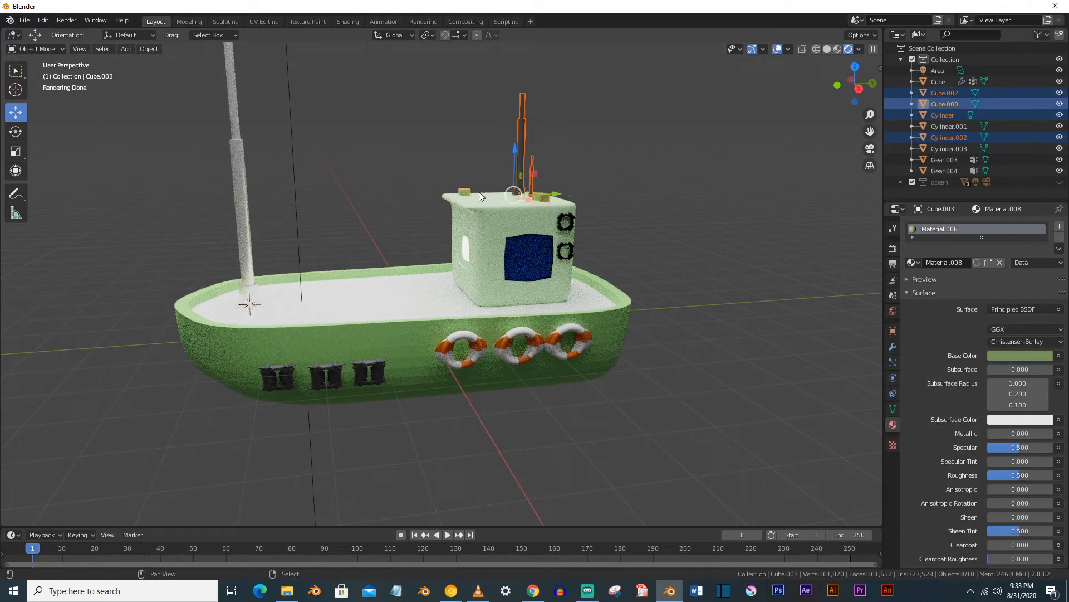
pyautogui.keyDown('shift'); pyautogui.click(565, 221); pyautogui.keyUp('shift')
pyautogui.keyDown('shift'); pyautogui.click(565, 250); pyautogui.keyUp('shift')
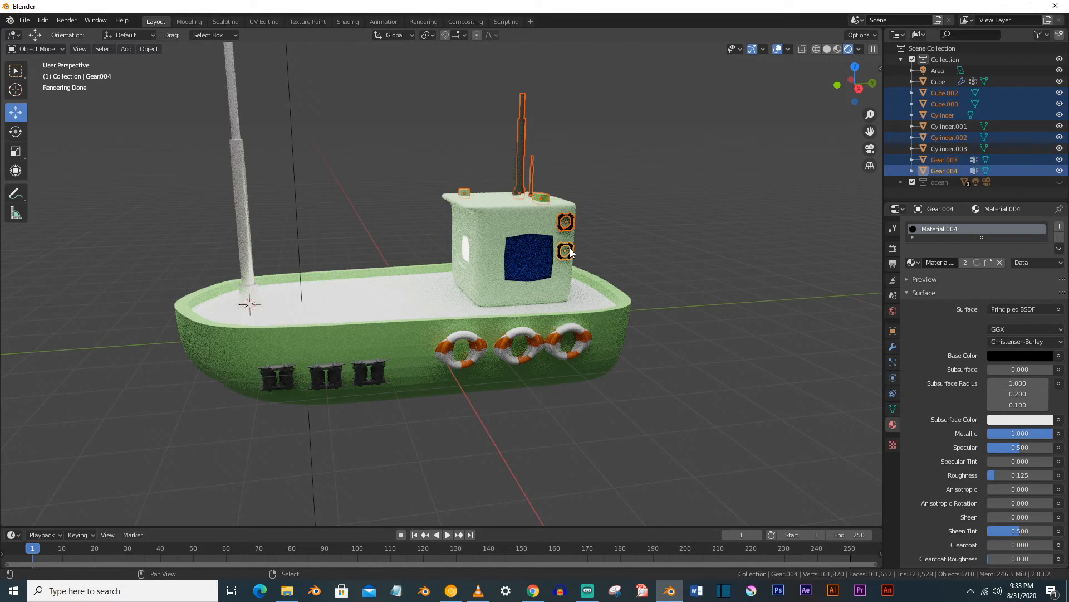
pyautogui.keyDown('shift'); pyautogui.click(508, 244); pyautogui.keyUp('shift')
pyautogui.hotkey('ctrl', 'j')
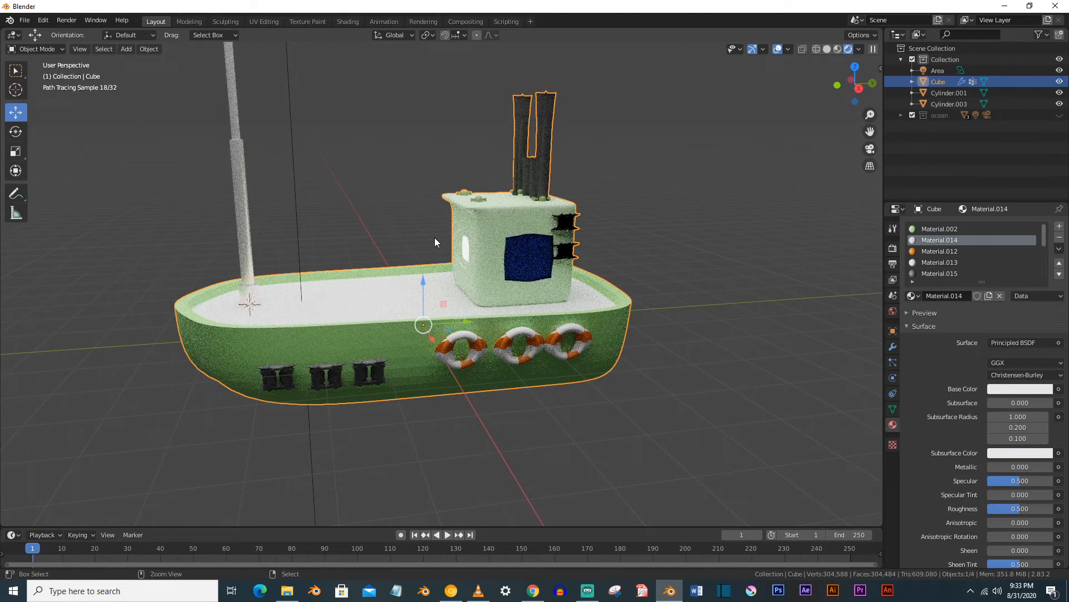
pyautogui.hotkey('ctrl', 'z')
pyautogui.moveTo(483, 239); pyautogui.dragTo(506, 248, button='middle')
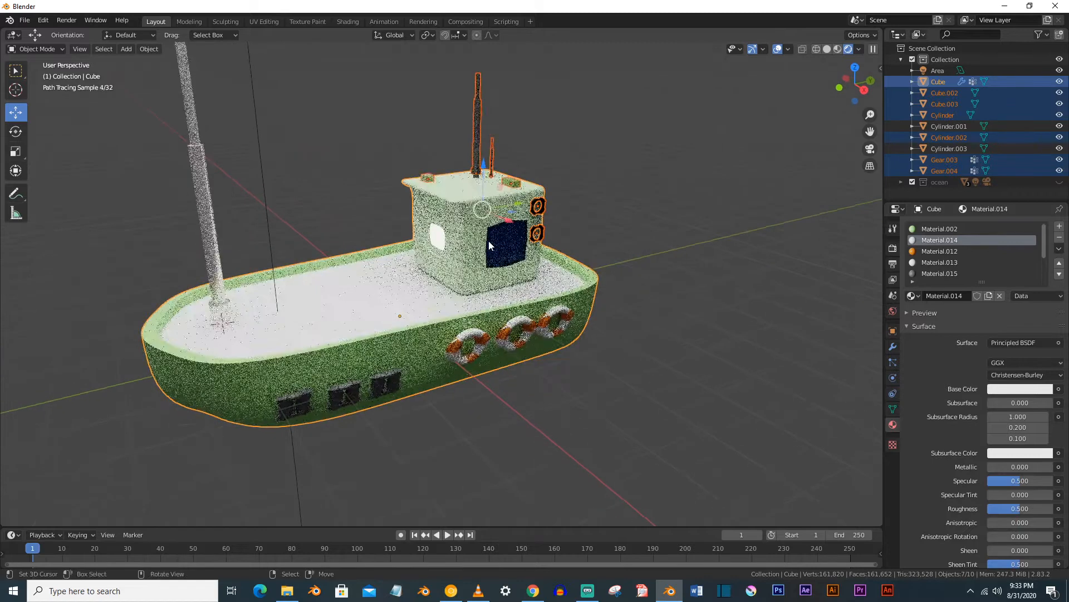
# Try to join the mast into the hull object, and undo the join
pyautogui.click(487, 240)
pyautogui.keyDown('shift'); pyautogui.click(195, 237); pyautogui.keyUp('shift')
pyautogui.keyDown('shift'); pyautogui.click(316, 308); pyautogui.keyUp('shift')
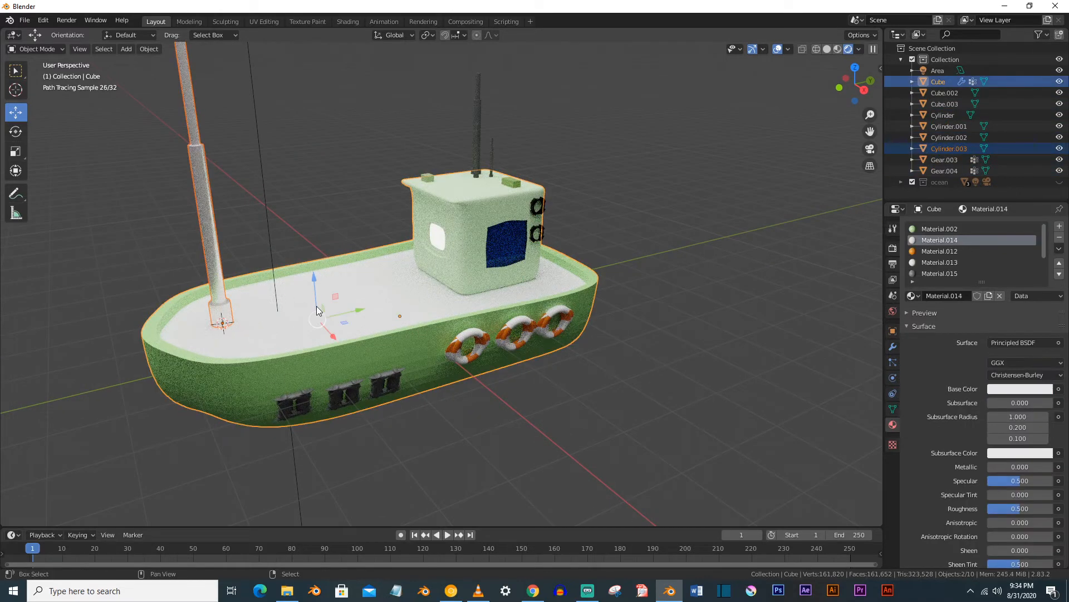
pyautogui.hotkey('ctrl', 'j')
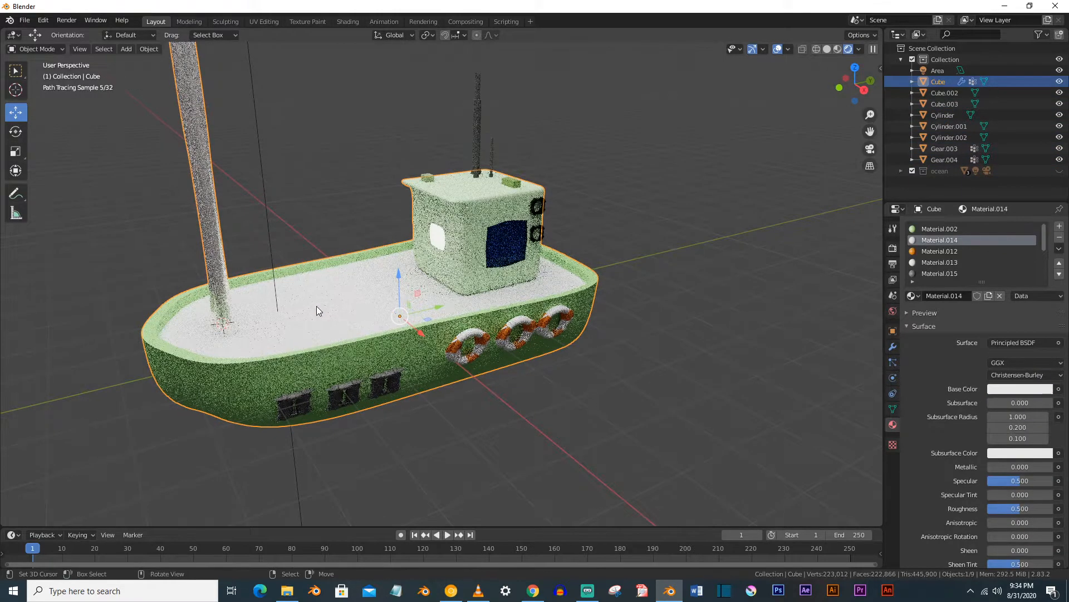
pyautogui.hotkey('ctrl', 'z')
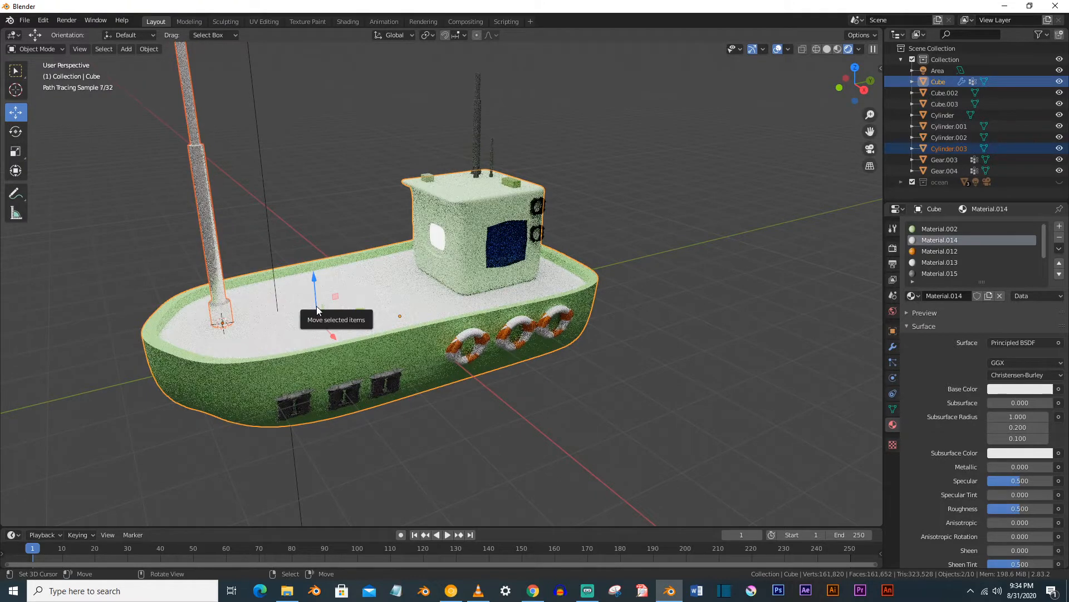
pyautogui.scroll(-3, 316, 306)
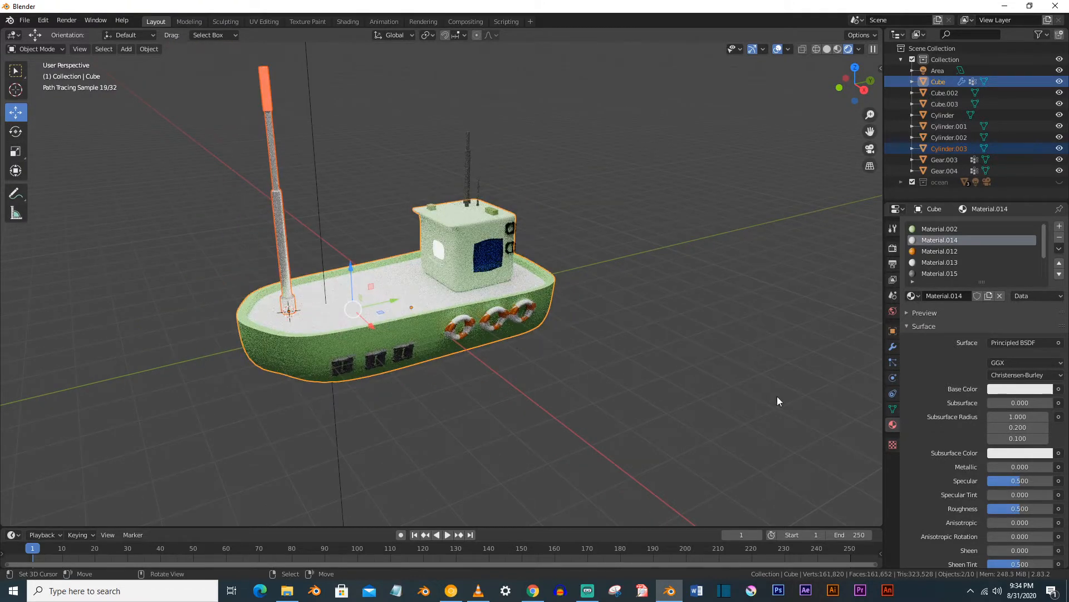
# Apply the hull's Mirror modifier while the Subdivision and Solidify modifiers stay in its stack
pyautogui.click(892, 348)
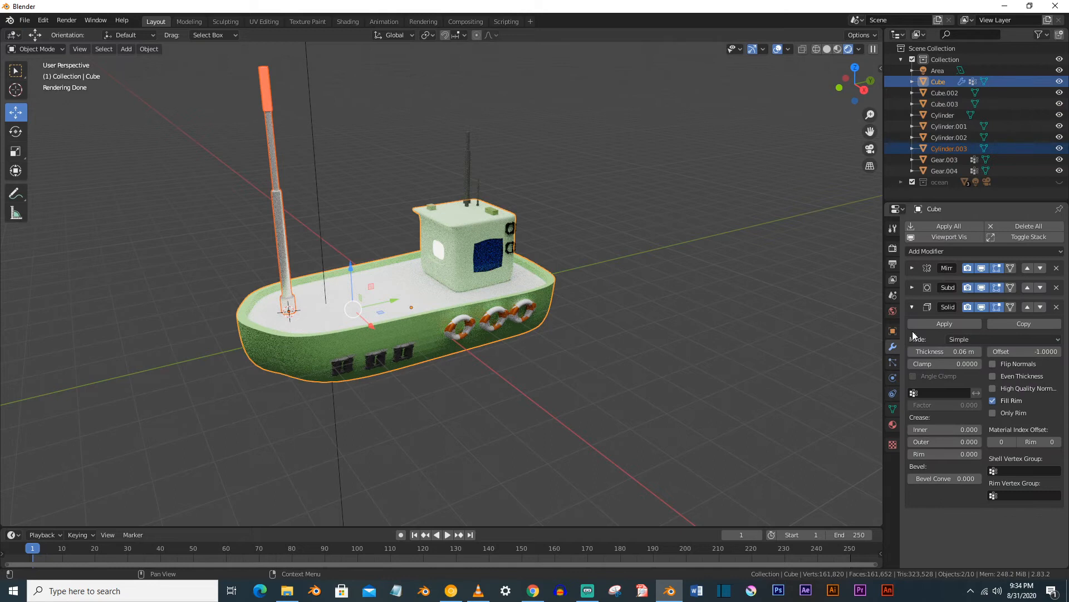
pyautogui.click(914, 308)
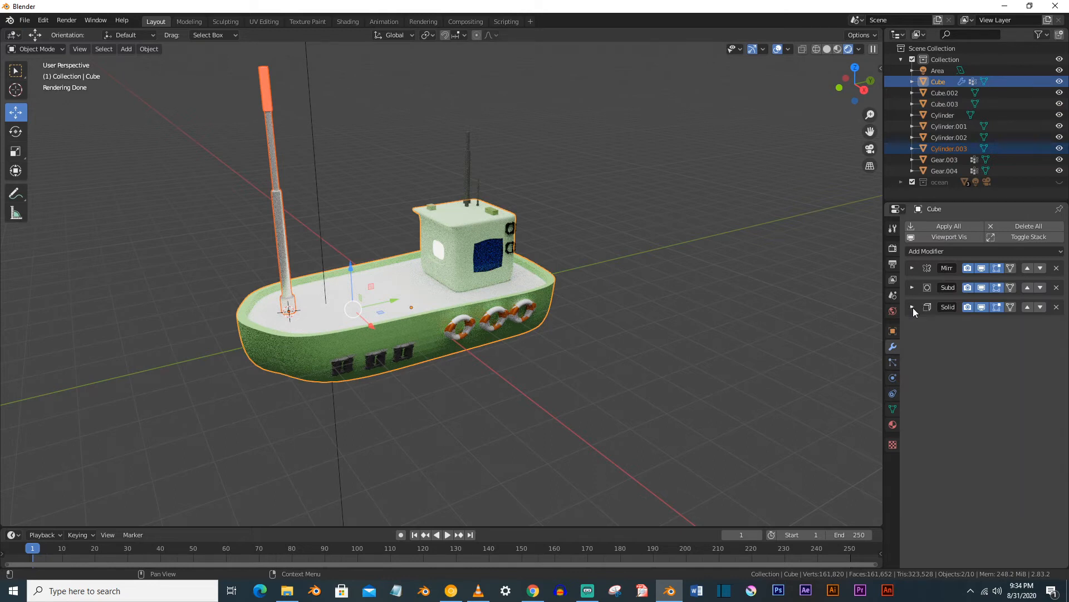
pyautogui.click(915, 268)
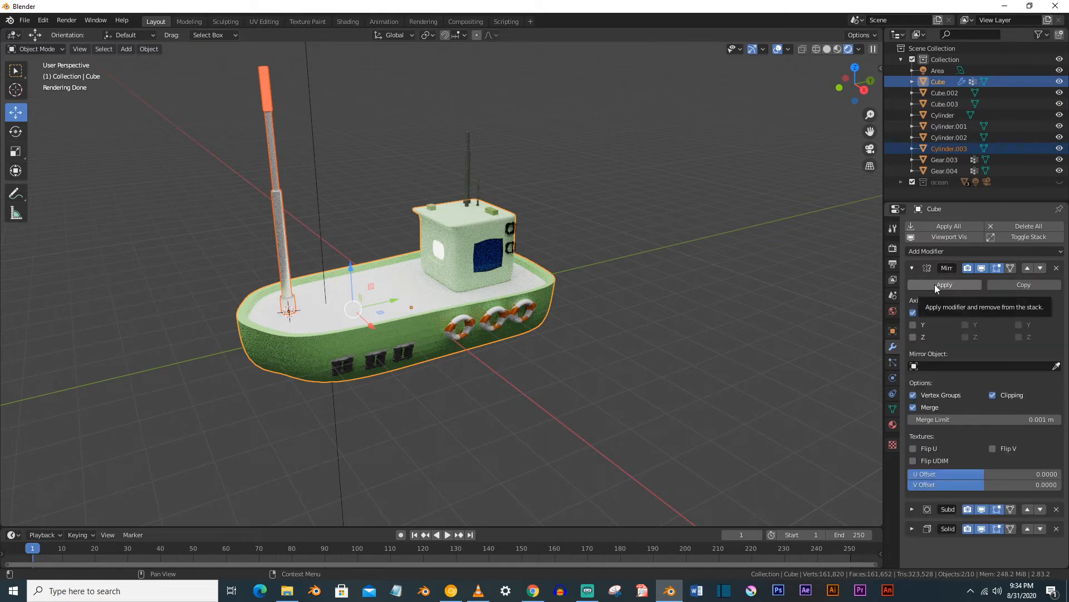
pyautogui.click(935, 284)
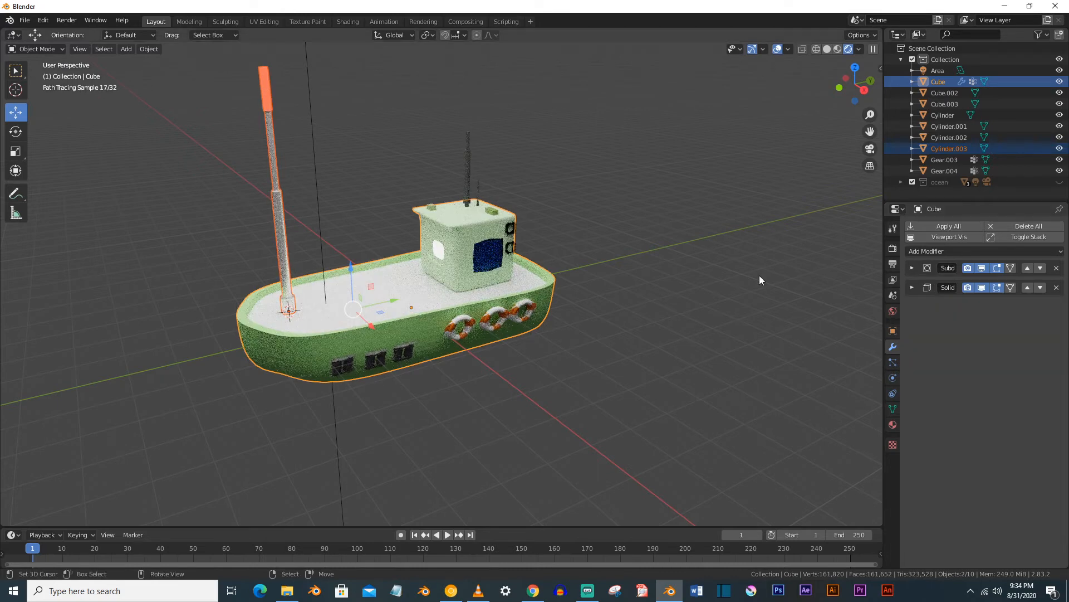
# Try again to join the mast into the hull object, and inspect the mast's shape from both sides of the boat
pyautogui.moveTo(516, 288); pyautogui.dragTo(478, 287, button='middle')
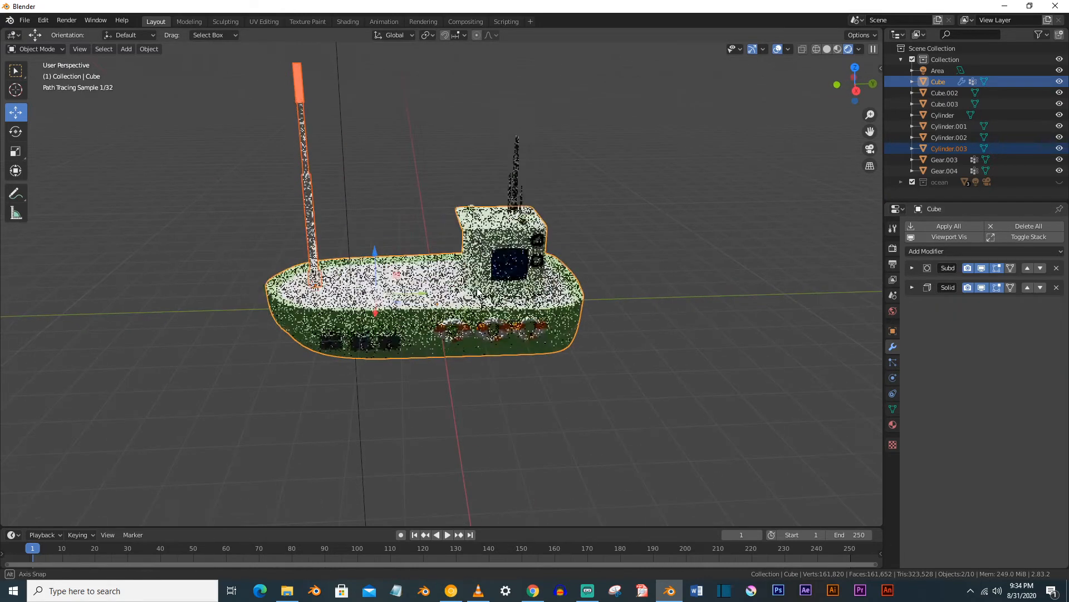
pyautogui.scroll(2, 483, 288)
pyautogui.scroll(-1, 483, 289)
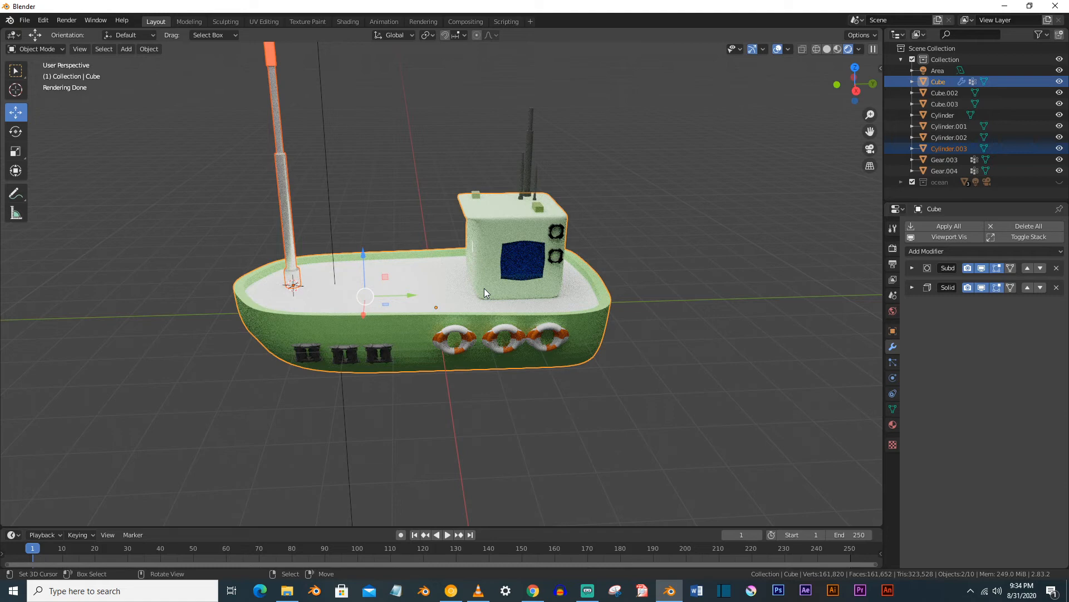
pyautogui.scroll(1, 484, 289)
pyautogui.moveTo(477, 277)
pyautogui.mouseDown(button='middle')
pyautogui.moveTo(498, 279)
pyautogui.moveTo(490, 262)
pyautogui.mouseUp(button='middle')
pyautogui.click(265, 244)
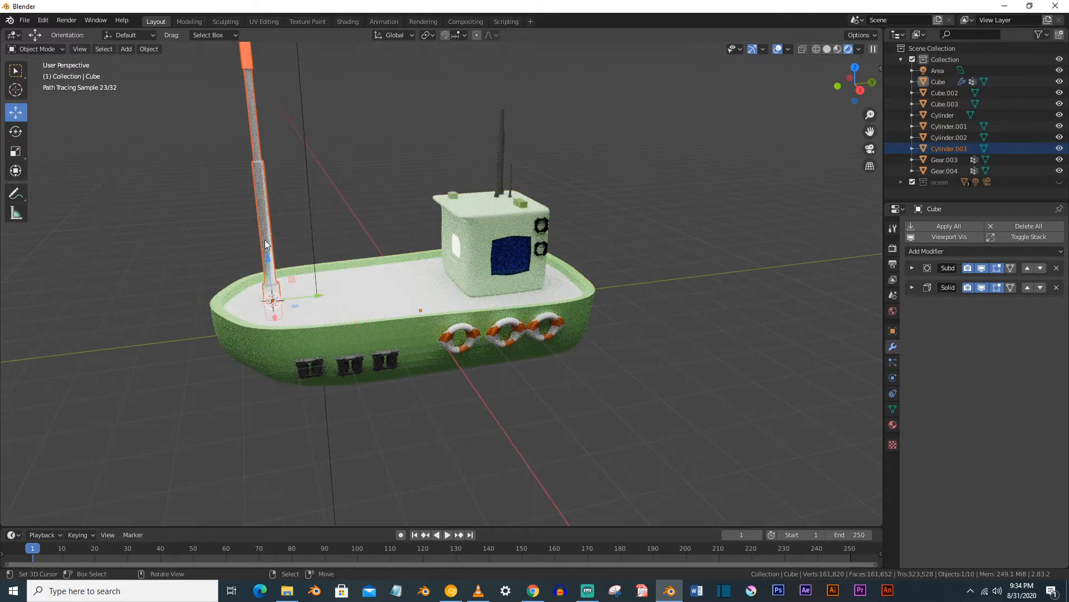
pyautogui.keyDown('shift'); pyautogui.click(377, 292); pyautogui.keyUp('shift')
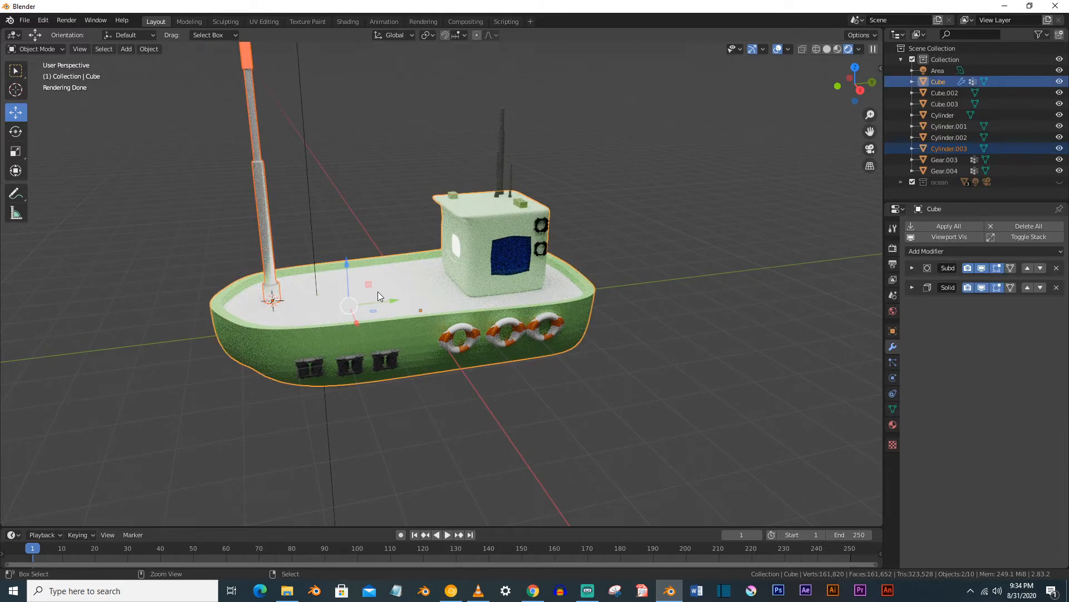
pyautogui.hotkey('ctrl', 'j')
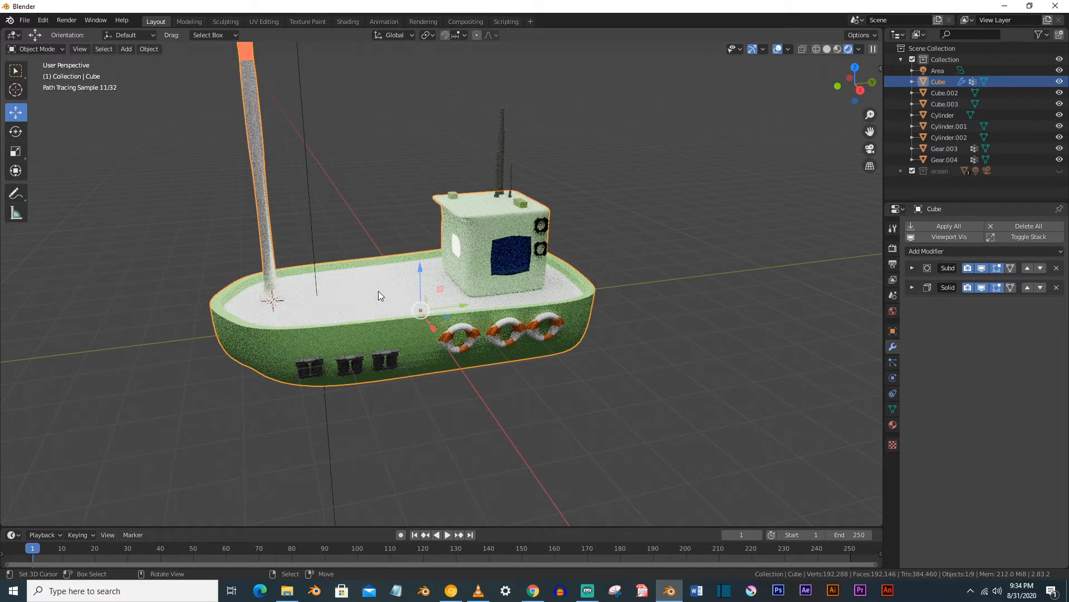
pyautogui.scroll(2, 379, 295)
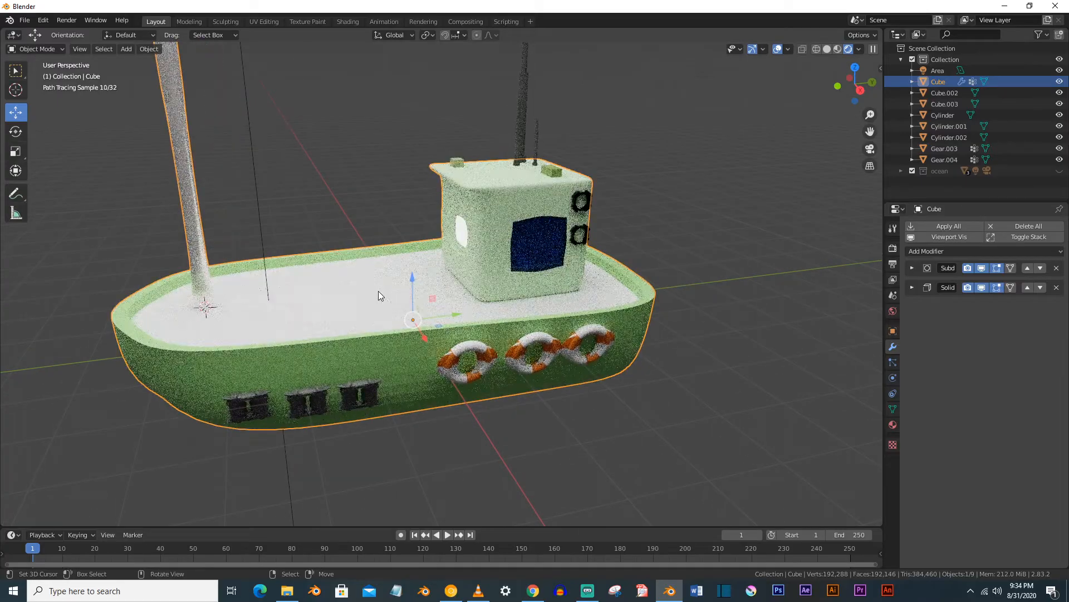
pyautogui.moveTo(351, 290)
pyautogui.mouseDown(button='middle')
pyautogui.moveTo(477, 279)
pyautogui.moveTo(478, 289)
pyautogui.moveTo(519, 288)
pyautogui.moveTo(539, 268)
pyautogui.mouseUp(button='middle')
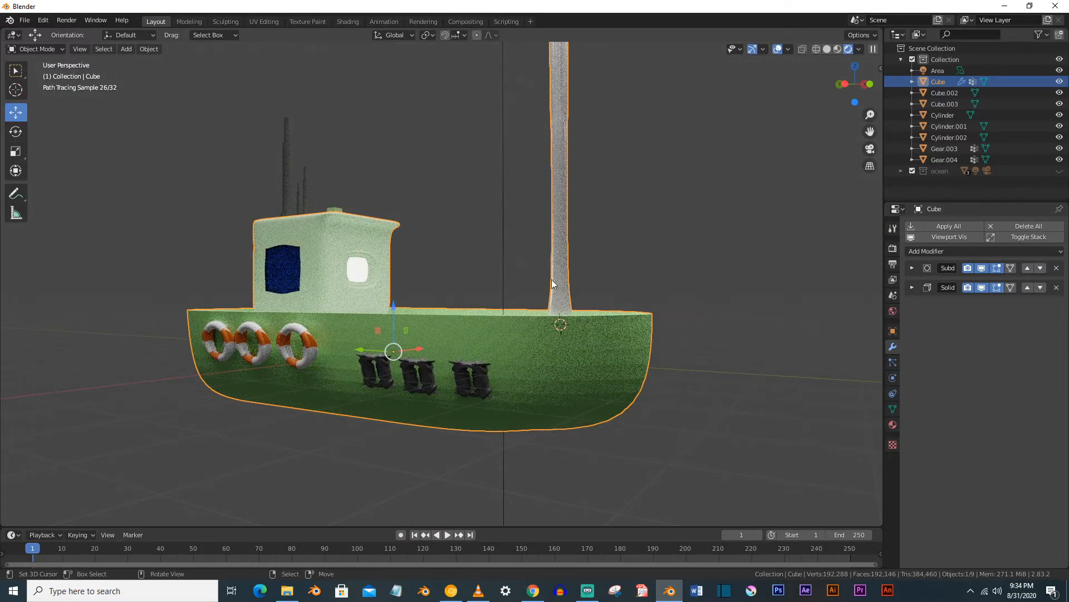
pyautogui.moveTo(556, 288)
pyautogui.mouseDown(button='middle')
pyautogui.moveTo(369, 315)
pyautogui.moveTo(388, 305)
pyautogui.mouseUp(button='middle')
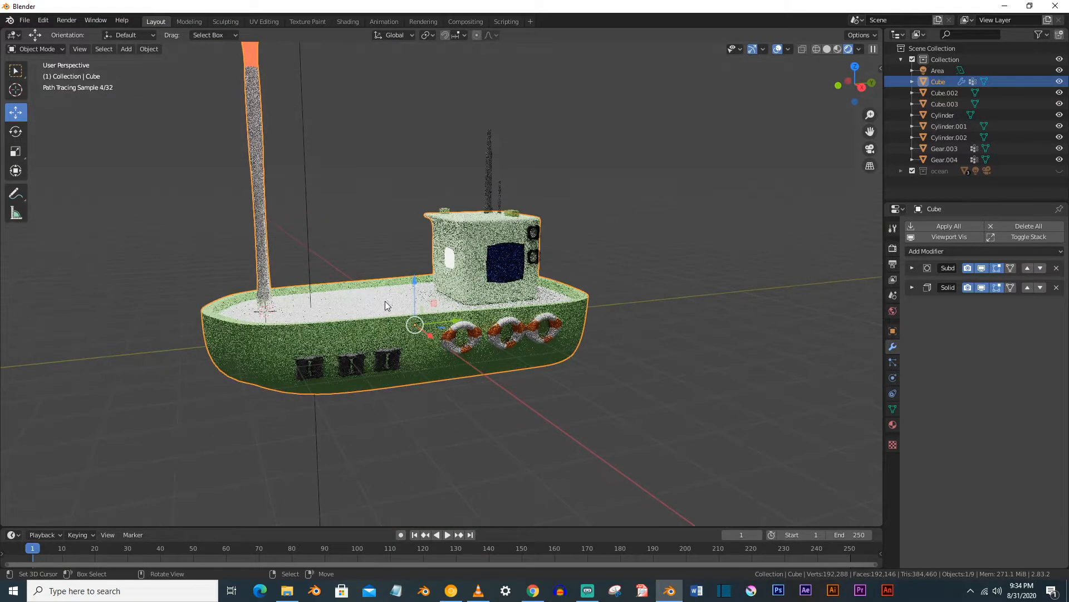
# Undo the applied Mirror modifier and the joins of the mast, cabin and life rings into the hull
pyautogui.hotkey('ctrl', 'z')
pyautogui.hotkey('ctrl', 'z')
pyautogui.hotkey('ctrl', 'z')
pyautogui.hotkey('ctrl', 'z')
pyautogui.hotkey('ctrl', 'z')
pyautogui.hotkey('ctrl', 'z')
pyautogui.hotkey('ctrl', 'z')
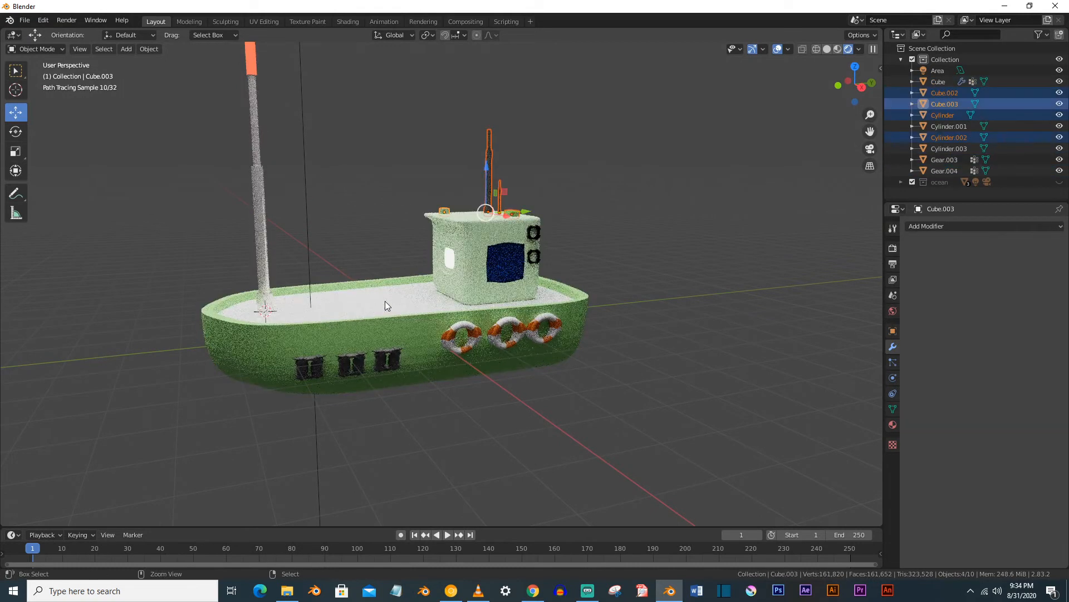
pyautogui.hotkey('ctrl', 'z')
pyautogui.hotkey('ctrl', 'z')
pyautogui.hotkey('ctrl', 'z')
pyautogui.hotkey('ctrl', 'z')
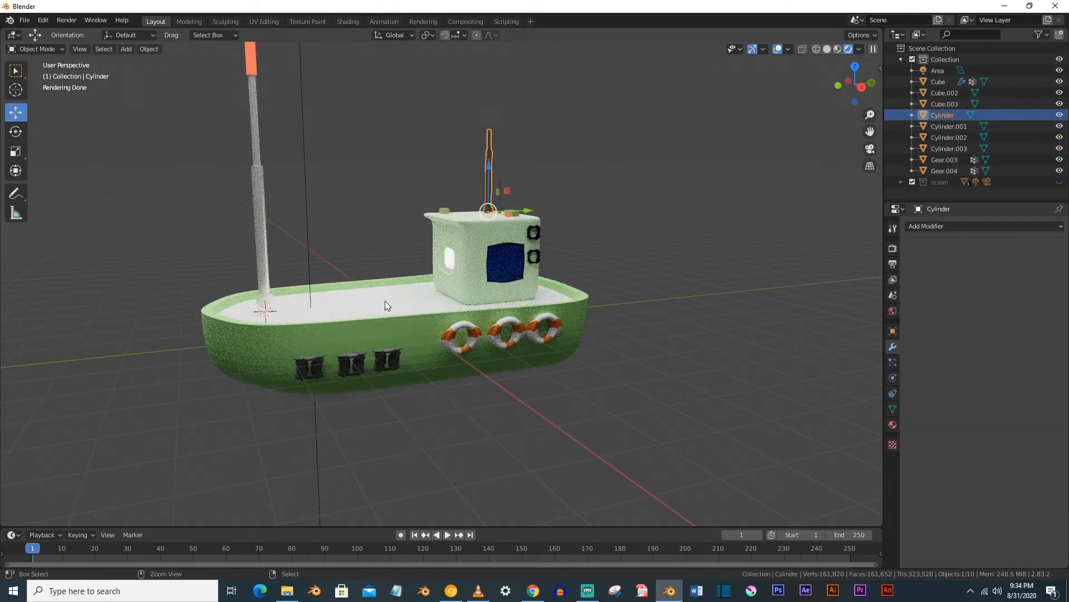
pyautogui.hotkey('ctrl', 'z')
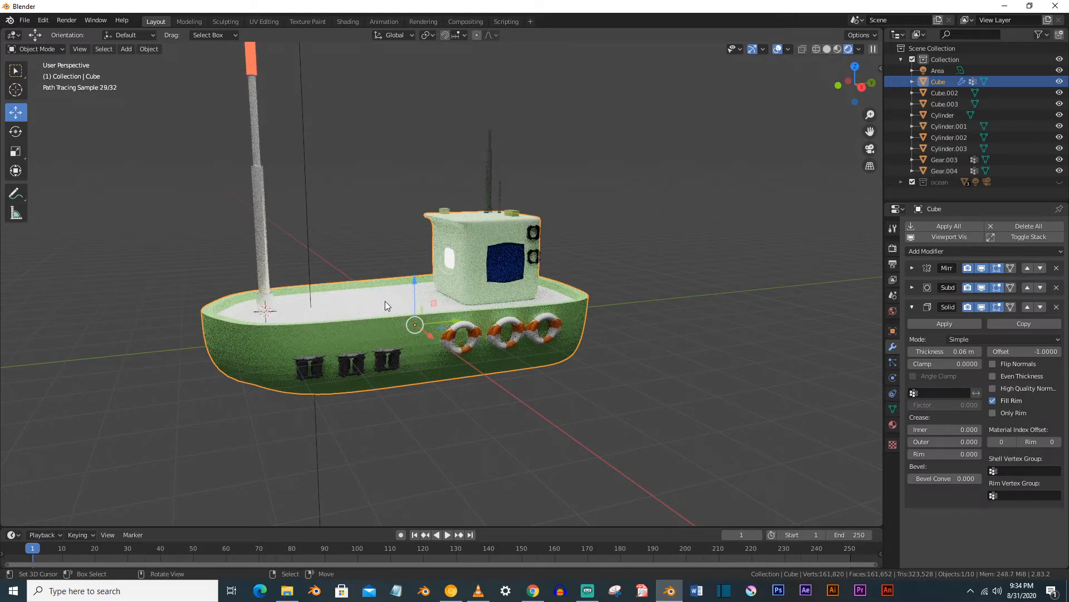
pyautogui.hotkey('ctrl', 'z')
pyautogui.hotkey('ctrl', 'z')
pyautogui.hotkey('ctrl', 'z')
pyautogui.hotkey('ctrl', 'z')
pyautogui.hotkey('ctrl', 'z')
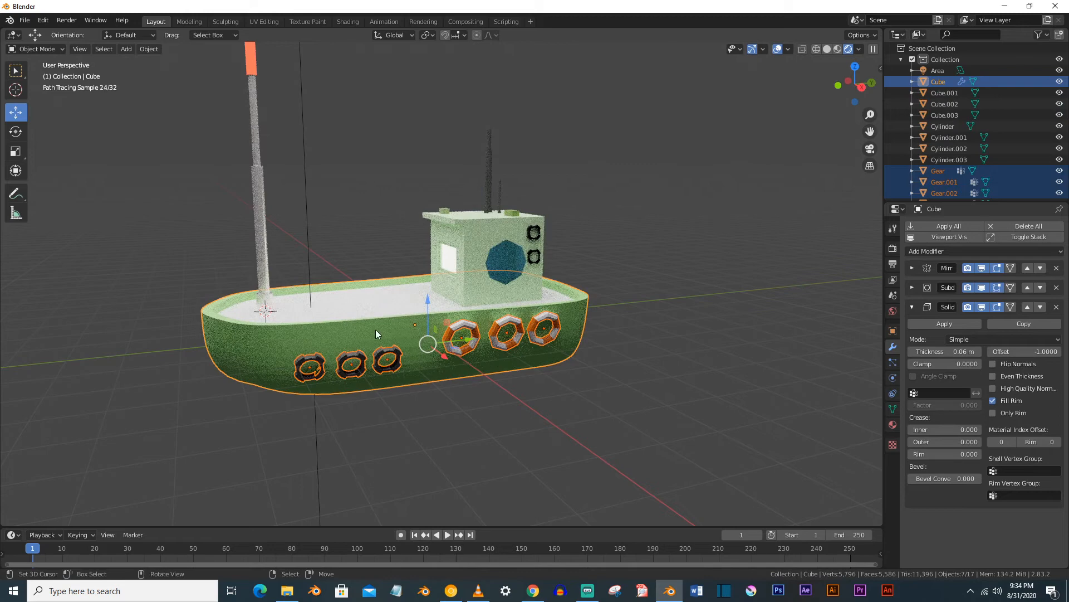
# Apply the Mirror modifier on the hull
pyautogui.moveTo(397, 326)
pyautogui.mouseDown(button='middle')
pyautogui.moveTo(389, 329)
pyautogui.moveTo(487, 348)
pyautogui.moveTo(440, 335)
pyautogui.moveTo(433, 366)
pyautogui.mouseUp(button='middle')
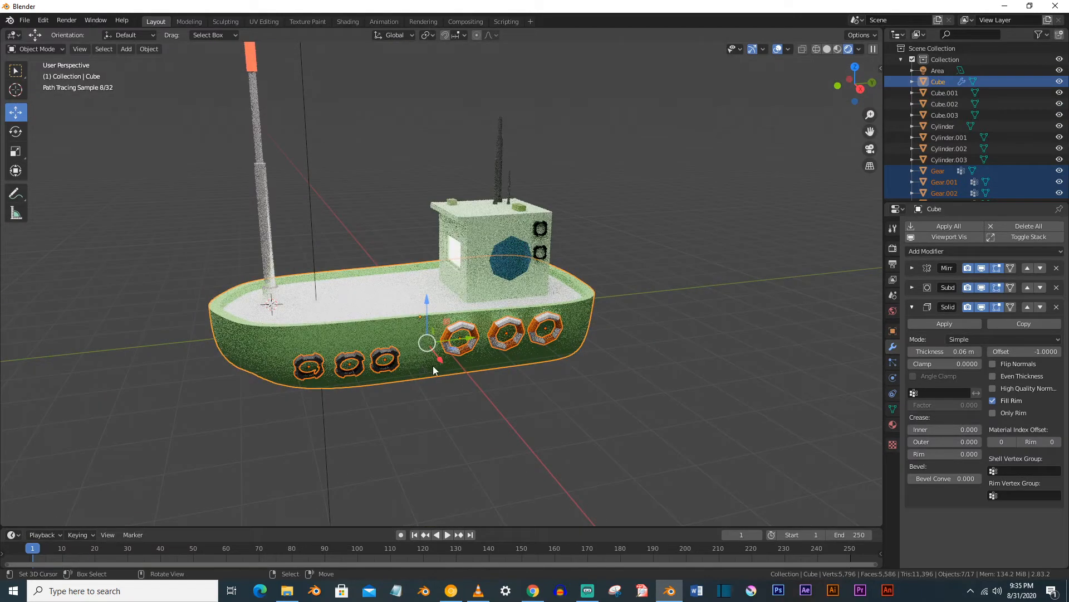
pyautogui.keyDown('shift'); pyautogui.moveTo(401, 320); pyautogui.dragTo(411, 352, button='middle'); pyautogui.keyUp('shift')
pyautogui.press('Tab')
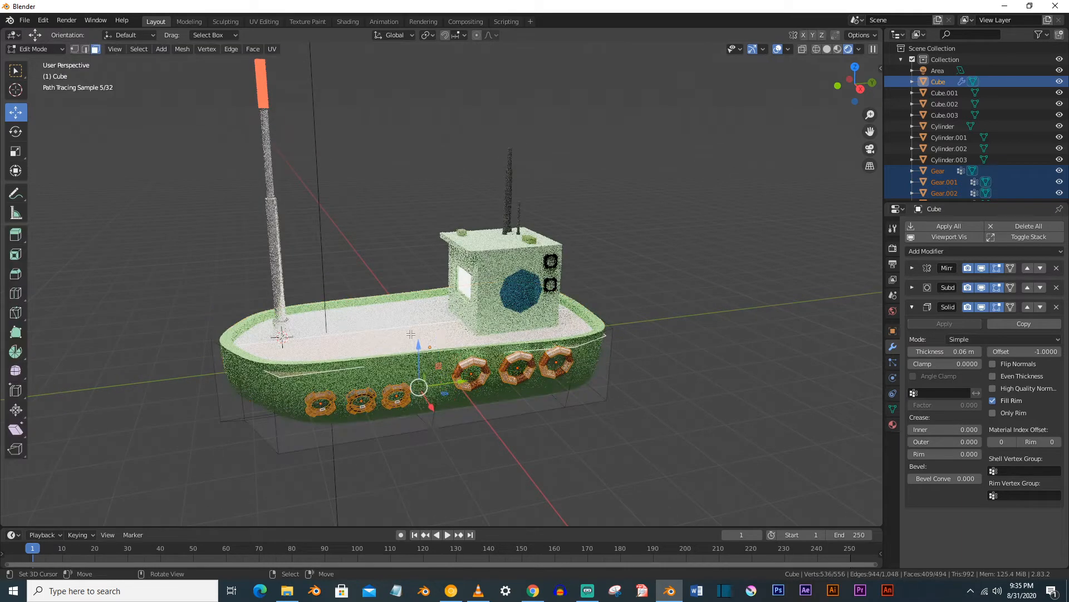
pyautogui.press('Tab')
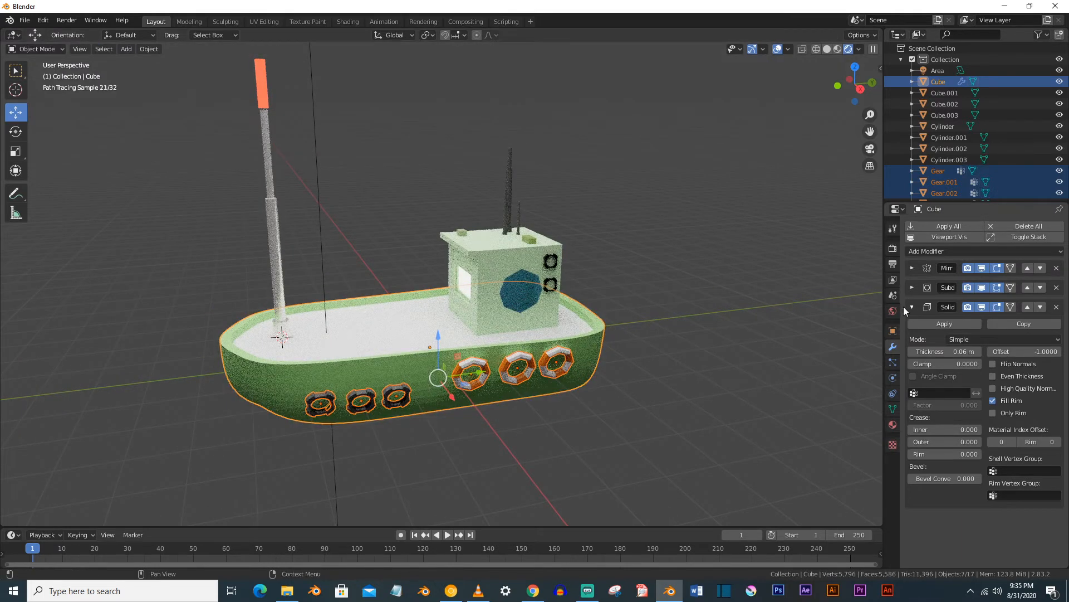
pyautogui.click(912, 307)
pyautogui.click(912, 268)
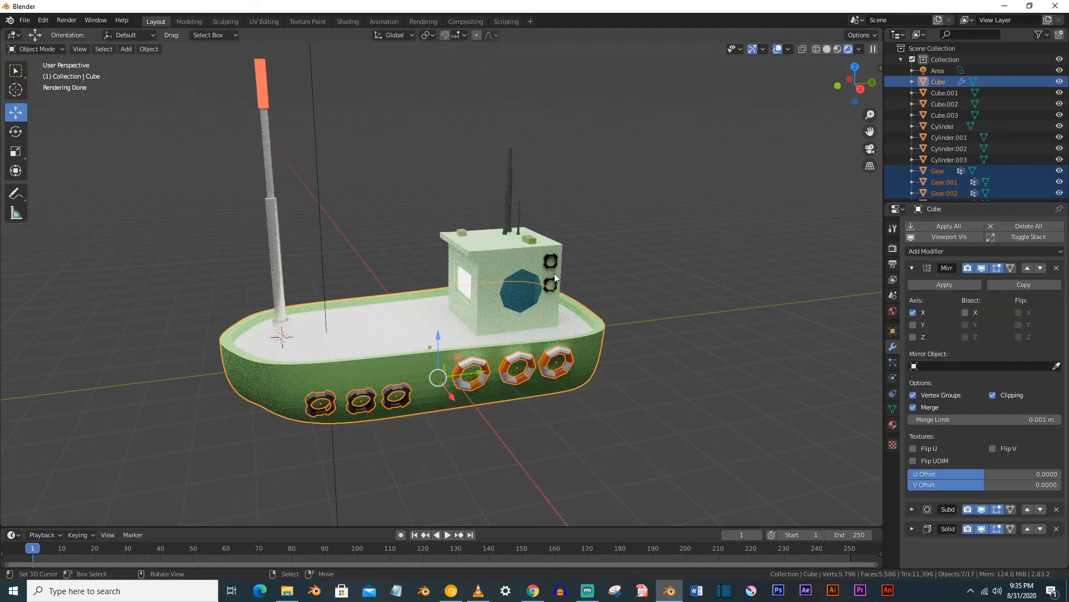
pyautogui.click(936, 287)
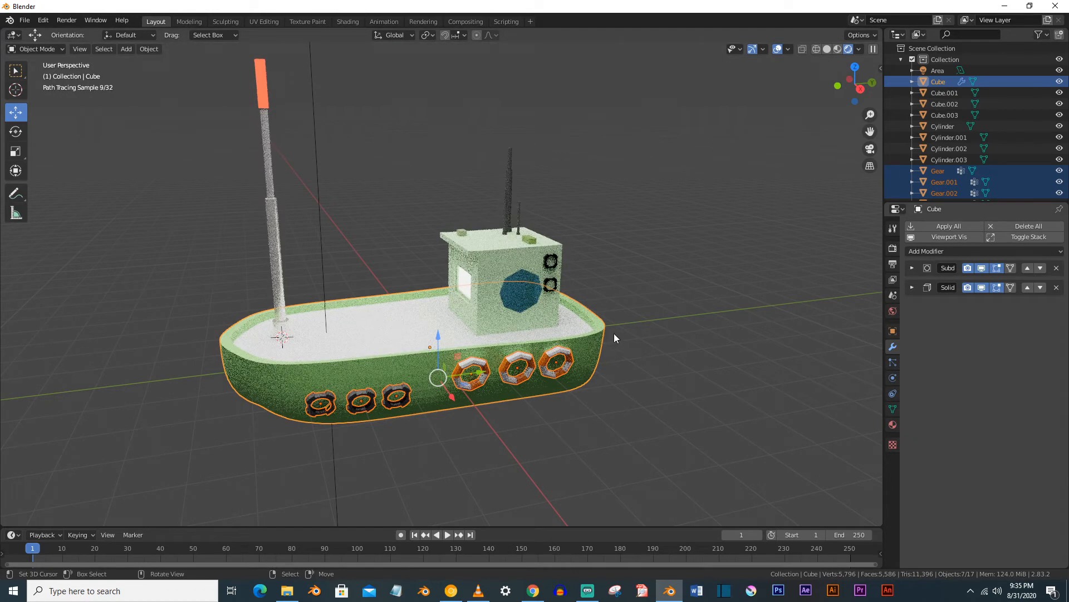
# Select the three striped life rings with the hull as the active object, and apply the hull's Subdivision and Solidify modifiers
pyautogui.click(567, 354)
pyautogui.keyDown('shift'); pyautogui.click(526, 355); pyautogui.keyUp('shift')
pyautogui.keyDown('shift'); pyautogui.click(472, 362); pyautogui.keyUp('shift')
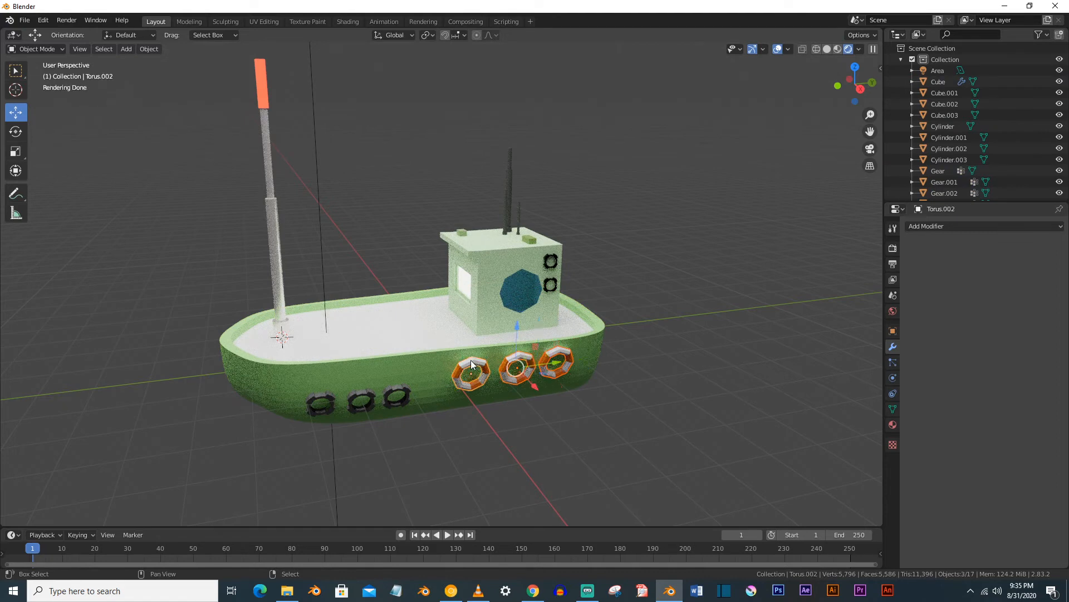
pyautogui.click(426, 349)
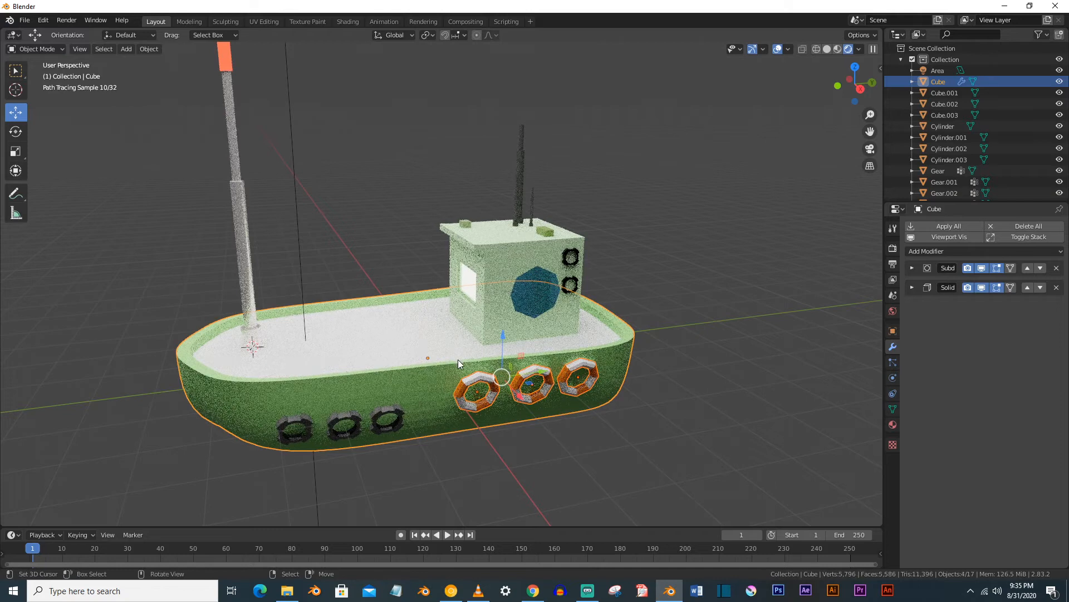
pyautogui.click(911, 287)
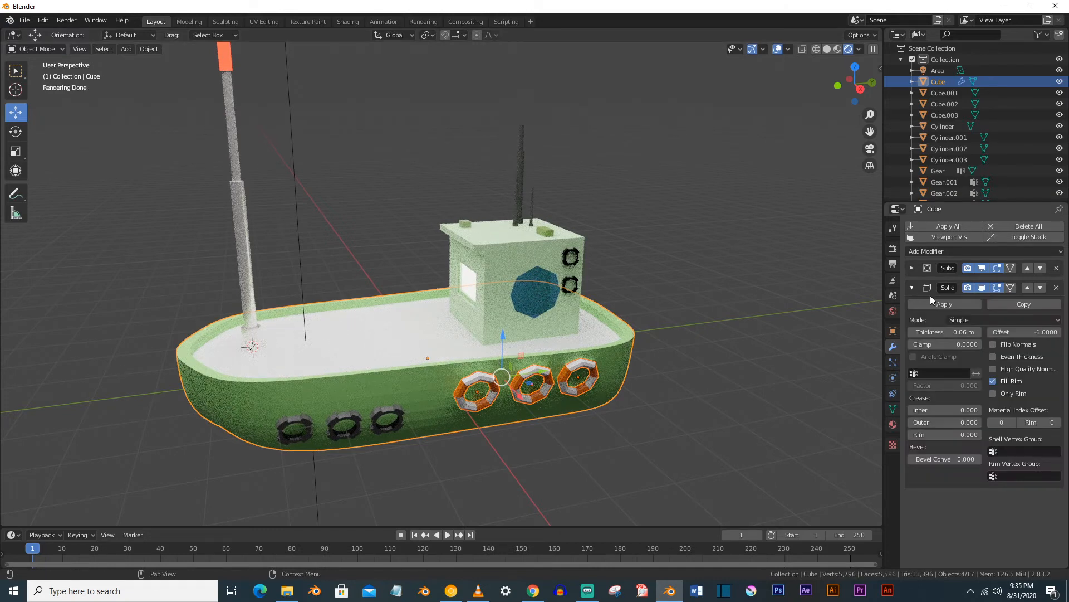
pyautogui.click(913, 266)
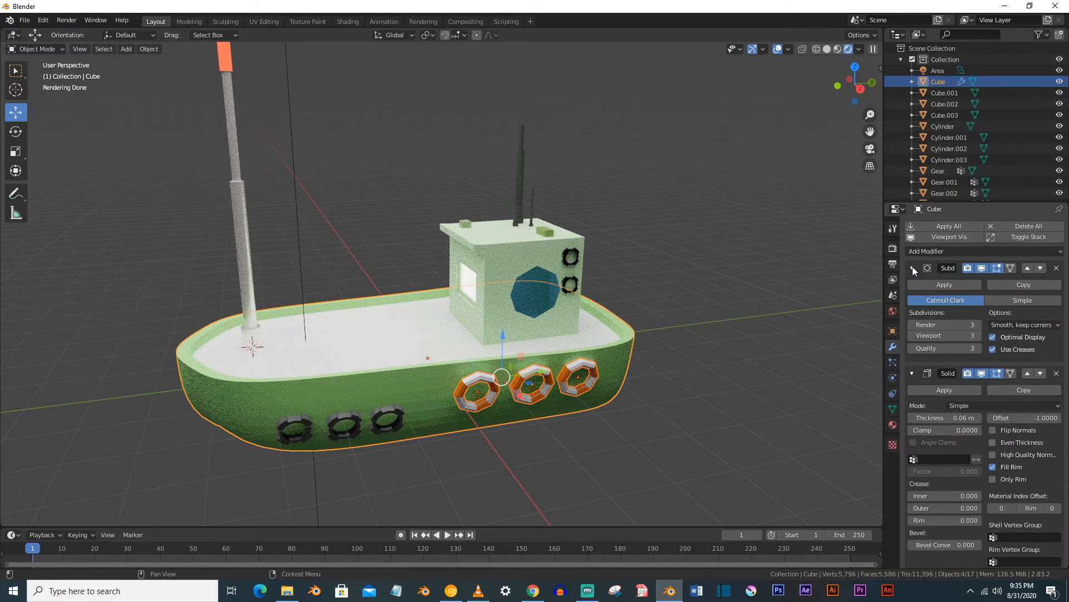
pyautogui.click(922, 284)
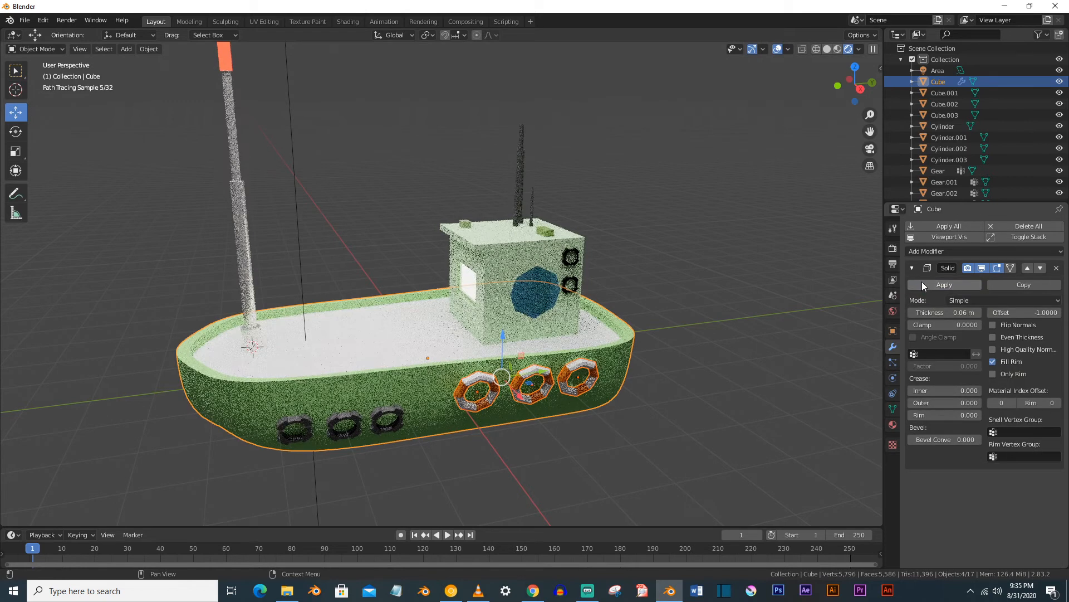
pyautogui.click(921, 283)
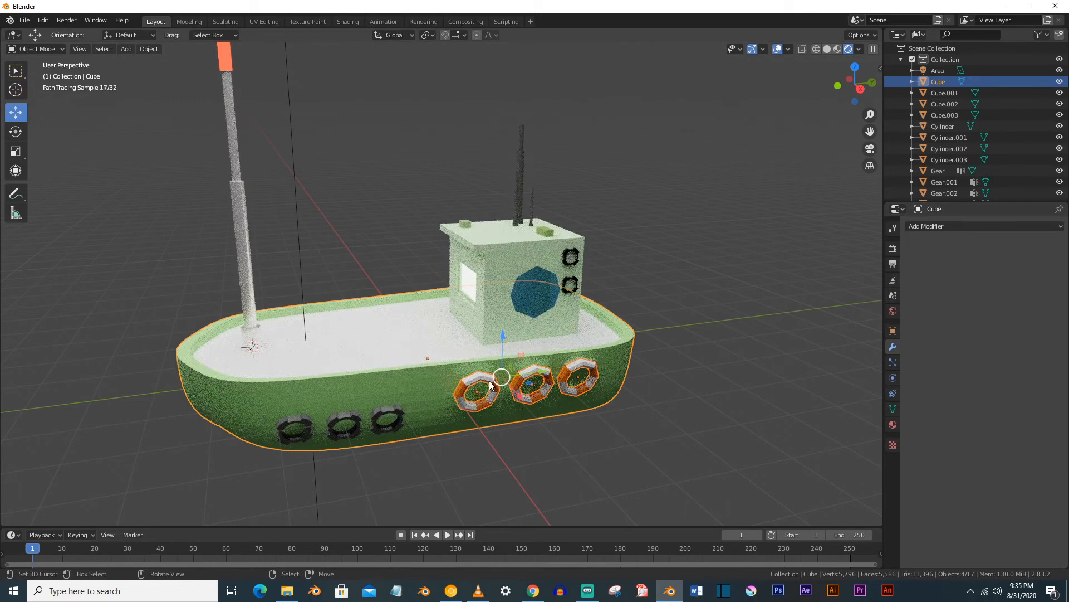
# Join the hull and the three striped life rings into one object, with the rearmost ring as the active object
pyautogui.keyDown('shift'); pyautogui.click(579, 372); pyautogui.keyUp('shift')
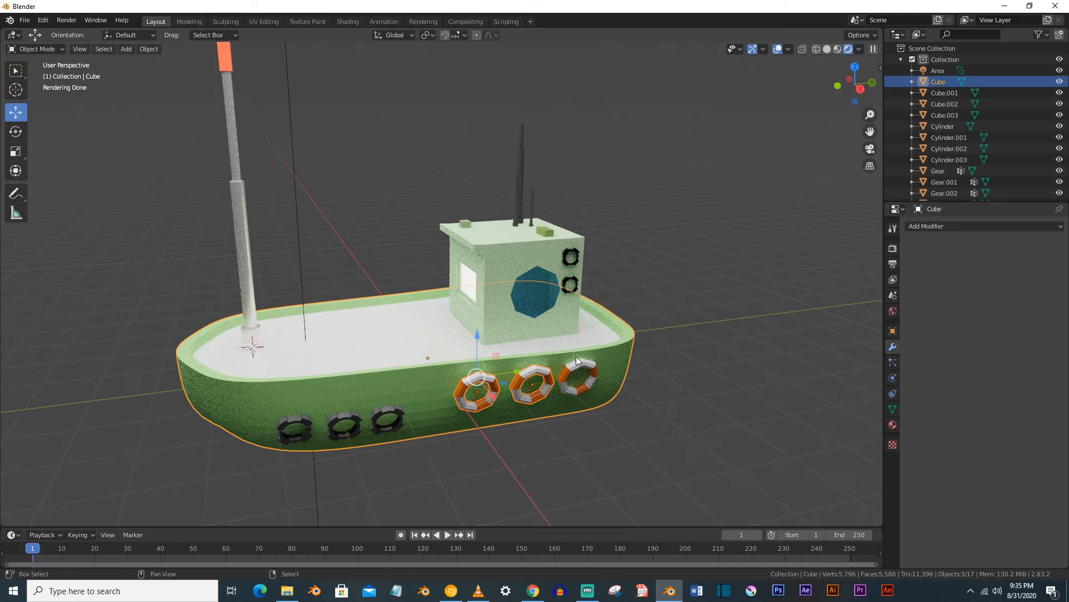
pyautogui.keyDown('shift'); pyautogui.click(579, 359); pyautogui.keyUp('shift')
pyautogui.hotkey('ctrl', 'j')
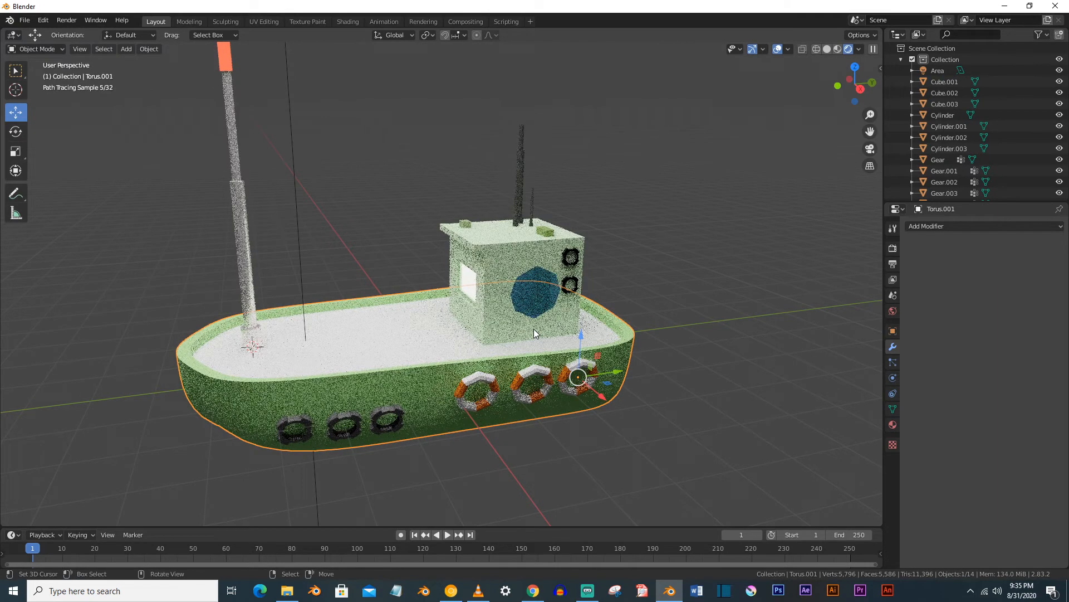
# Join the three dark rings on the hull's side into the hull object
pyautogui.click(382, 421)
pyautogui.keyDown('shift'); pyautogui.click(344, 421); pyautogui.keyUp('shift')
pyautogui.keyDown('shift'); pyautogui.click(301, 422); pyautogui.keyUp('shift')
pyautogui.keyDown('shift'); pyautogui.click(346, 365); pyautogui.keyUp('shift')
pyautogui.hotkey('ctrl', 'j')
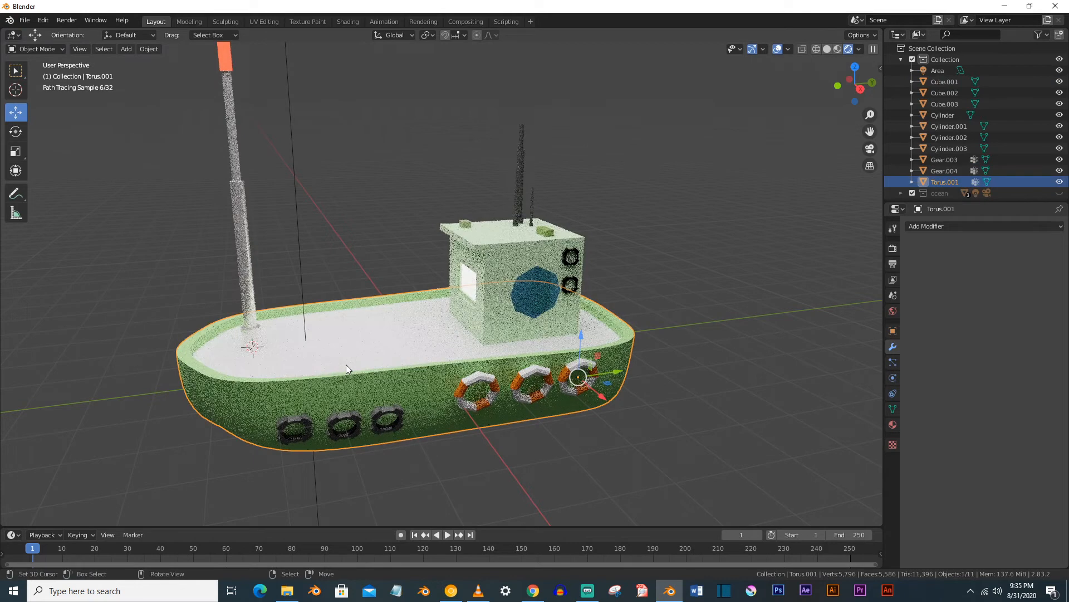
# Join the cabin into the hull object
pyautogui.click(507, 238)
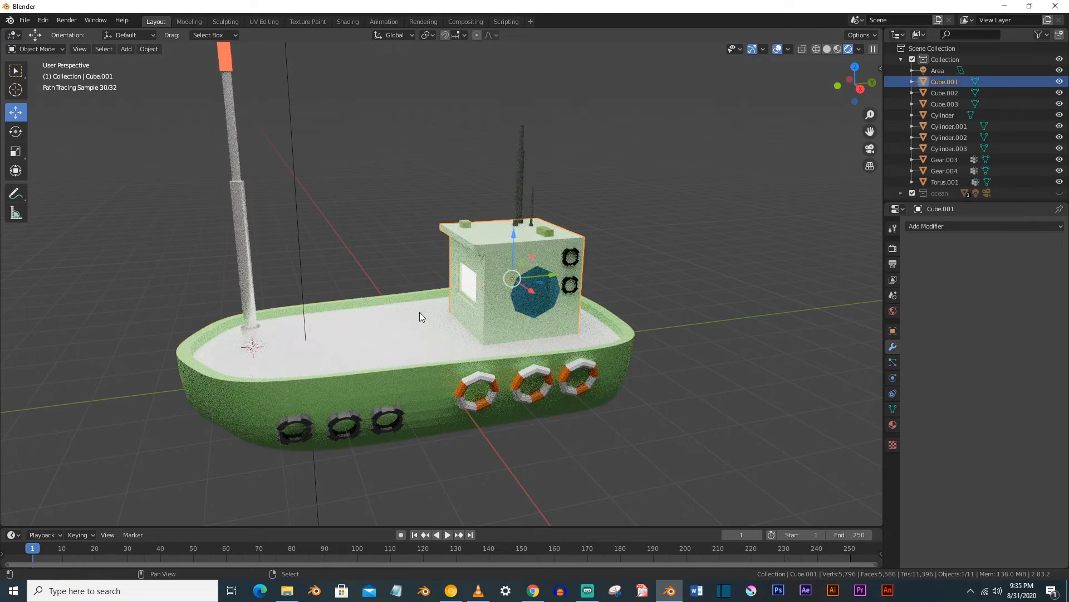
pyautogui.keyDown('shift'); pyautogui.click(415, 332); pyautogui.keyUp('shift')
pyautogui.hotkey('ctrl', 'j')
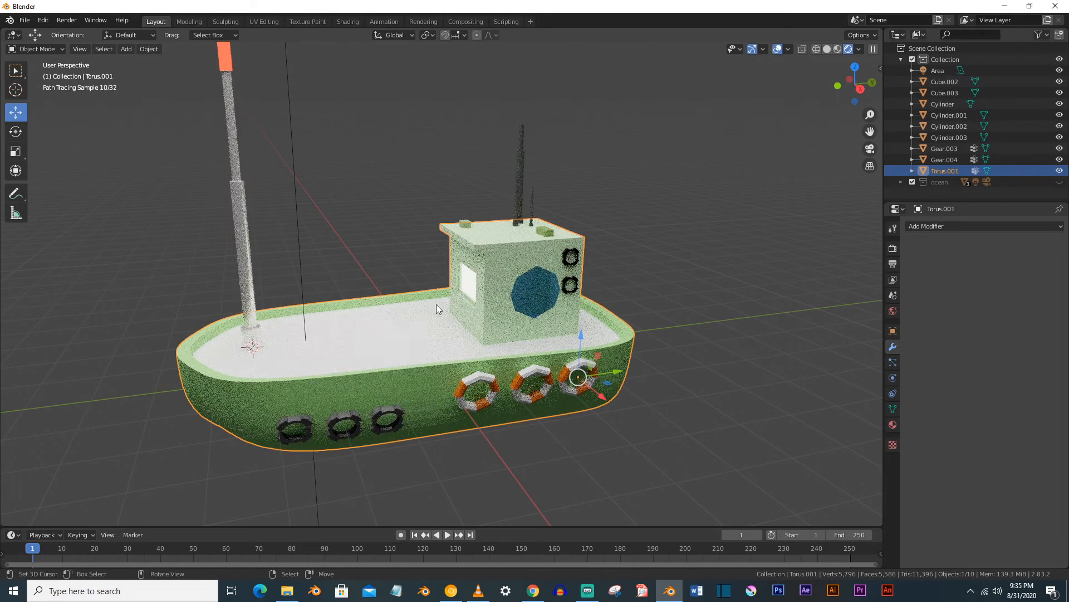
# Join the antennas and the small blocks on the cabin roof into the hull object
pyautogui.click(545, 226)
pyautogui.keyDown('shift'); pyautogui.click(520, 203); pyautogui.keyUp('shift')
pyautogui.keyDown('shift'); pyautogui.click(516, 207); pyautogui.keyUp('shift')
pyautogui.keyDown('shift'); pyautogui.click(534, 203); pyautogui.keyUp('shift')
pyautogui.keyDown('shift'); pyautogui.click(465, 221); pyautogui.keyUp('shift')
pyautogui.keyDown('shift'); pyautogui.click(422, 340); pyautogui.keyUp('shift')
pyautogui.hotkey('ctrl', 'j')
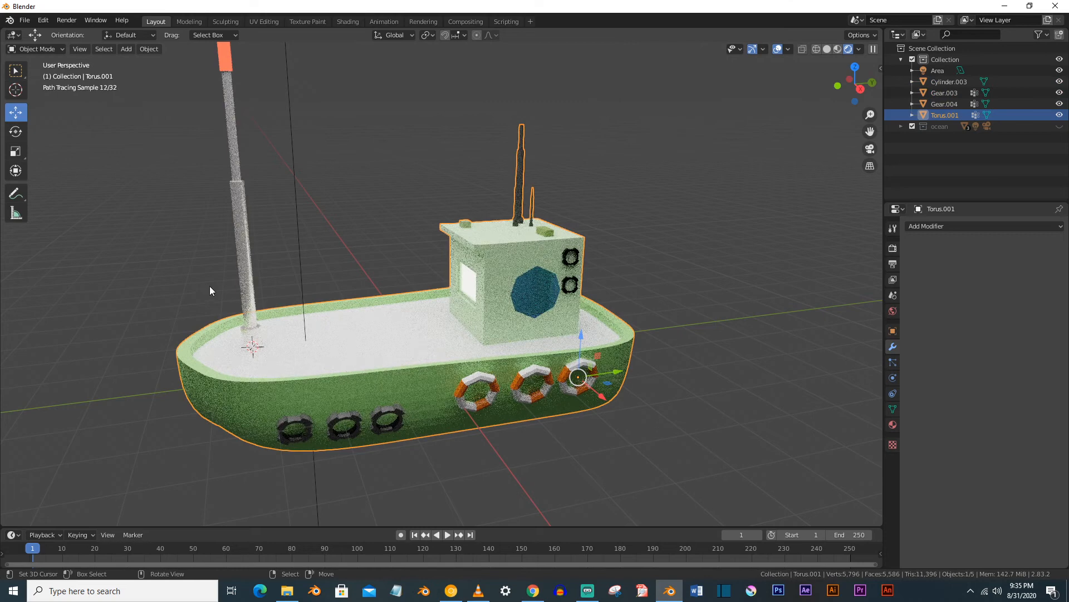
# Join the tall mast at the front of the deck into the hull object
pyautogui.click(238, 288)
pyautogui.keyDown('shift'); pyautogui.click(370, 343); pyautogui.keyUp('shift')
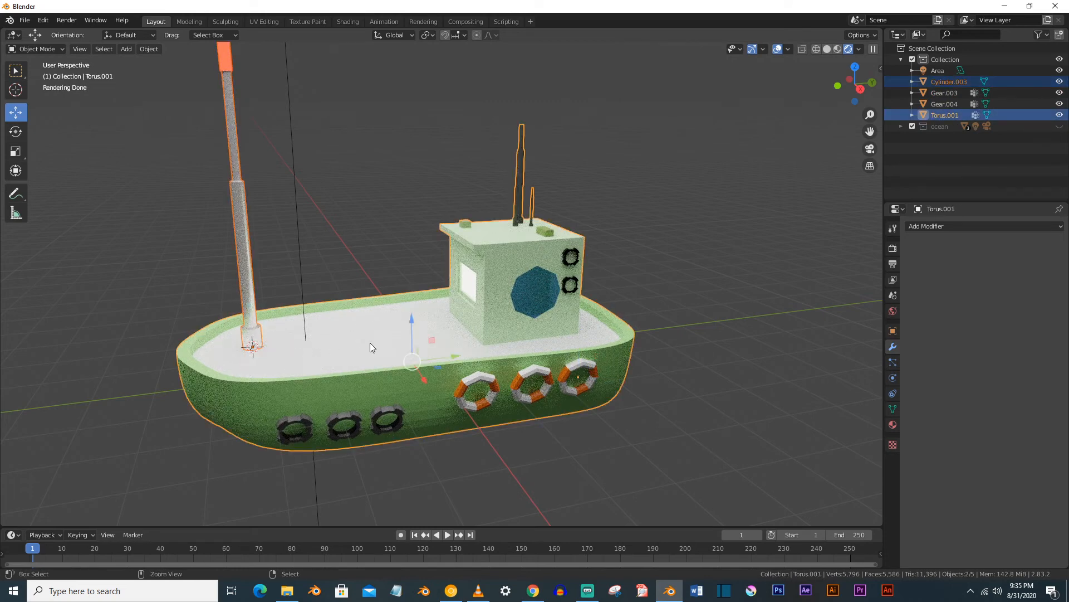
pyautogui.hotkey('ctrl', 'j')
pyautogui.moveTo(371, 342)
pyautogui.mouseDown(button='middle')
pyautogui.moveTo(490, 356)
pyautogui.moveTo(546, 320)
pyautogui.moveTo(523, 310)
pyautogui.moveTo(358, 336)
pyautogui.moveTo(381, 342)
pyautogui.mouseUp(button='middle')
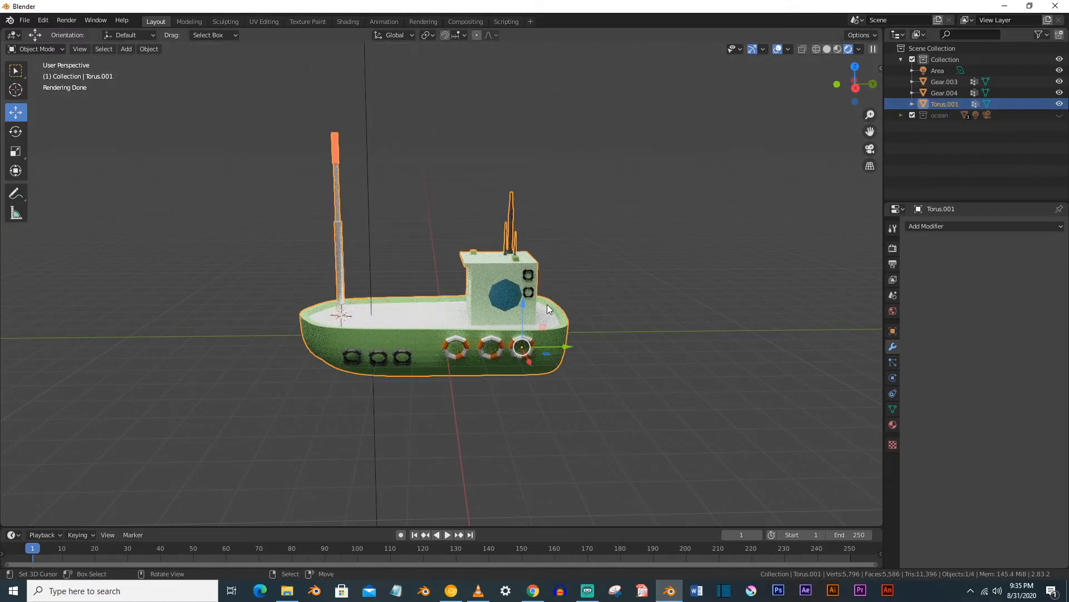
pyautogui.press('g')
pyautogui.rightClick(548, 242)
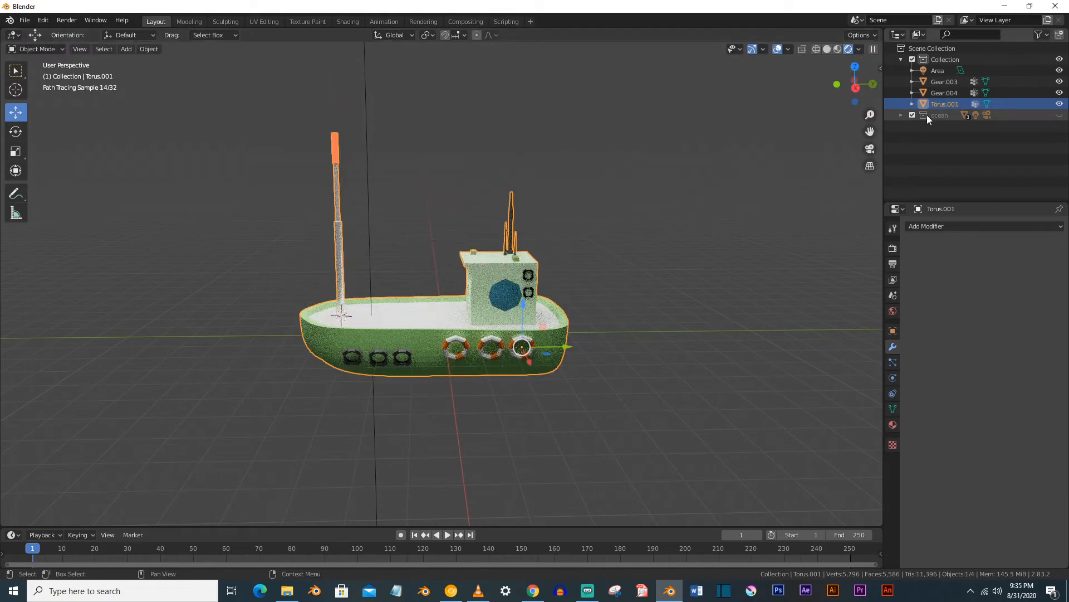
# Rename the joined boat object as "ship"
pyautogui.doubleClick(945, 103)
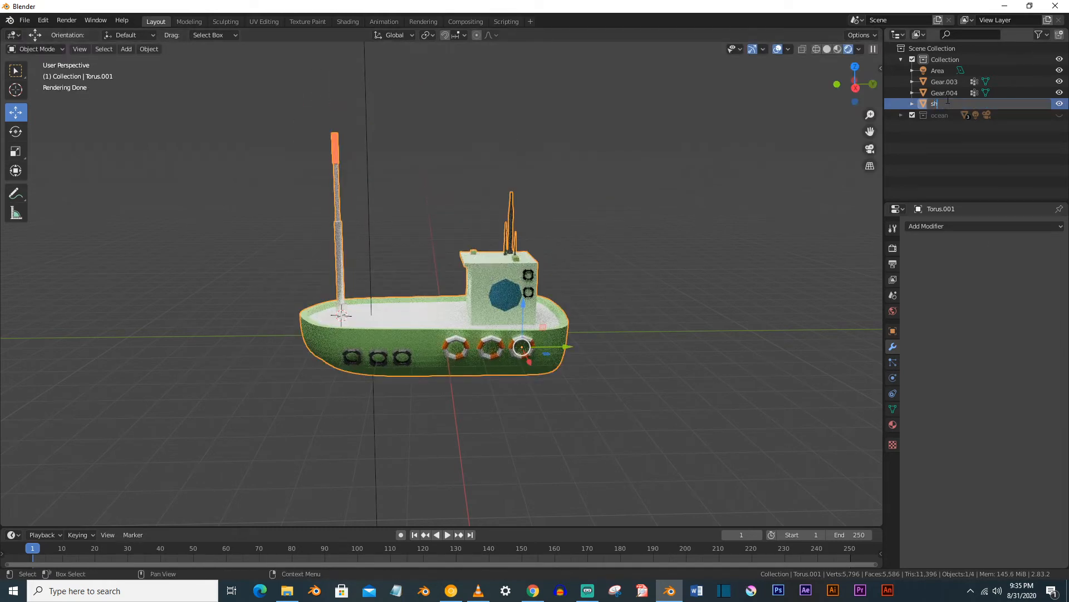
pyautogui.write('ship')
pyautogui.press('Return')
# Unhide the ocean collection and display it together with the ship
pyautogui.click(1059, 104)
pyautogui.click(1059, 115)
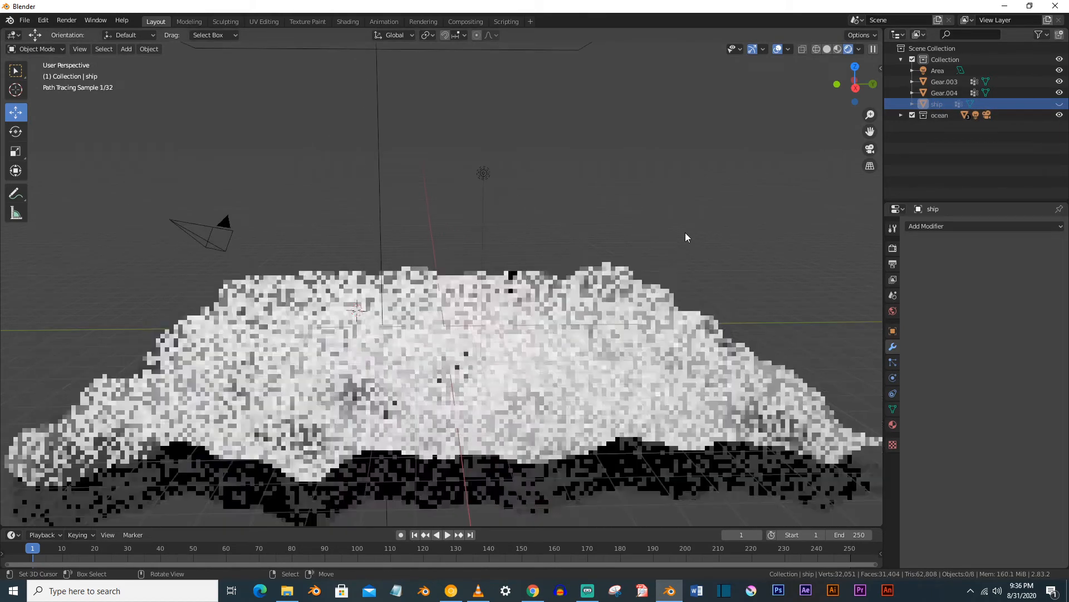
pyautogui.click(1059, 104)
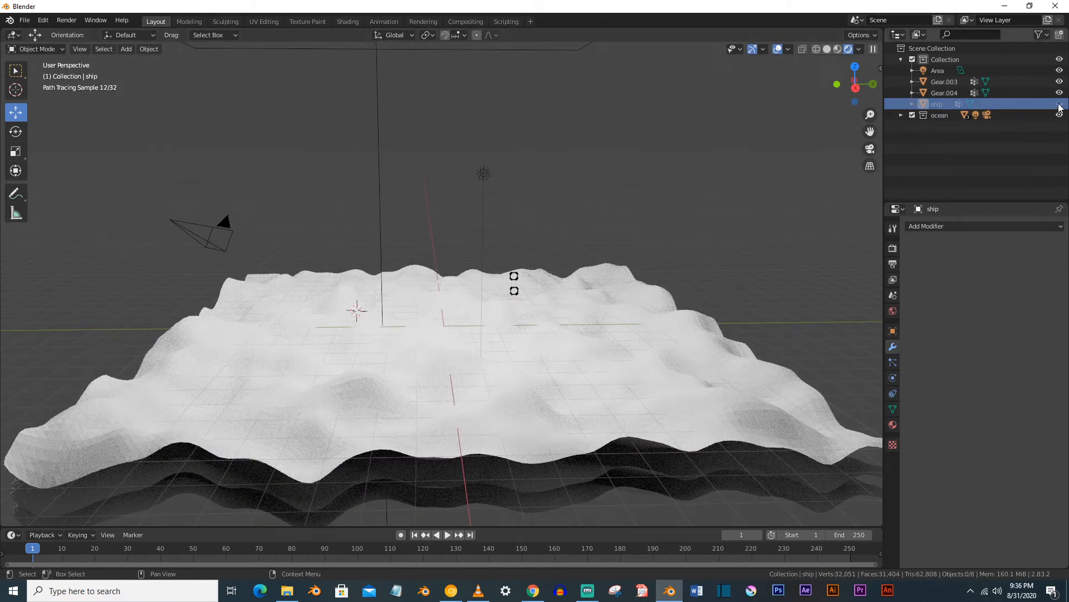
pyautogui.scroll(3, 564, 270)
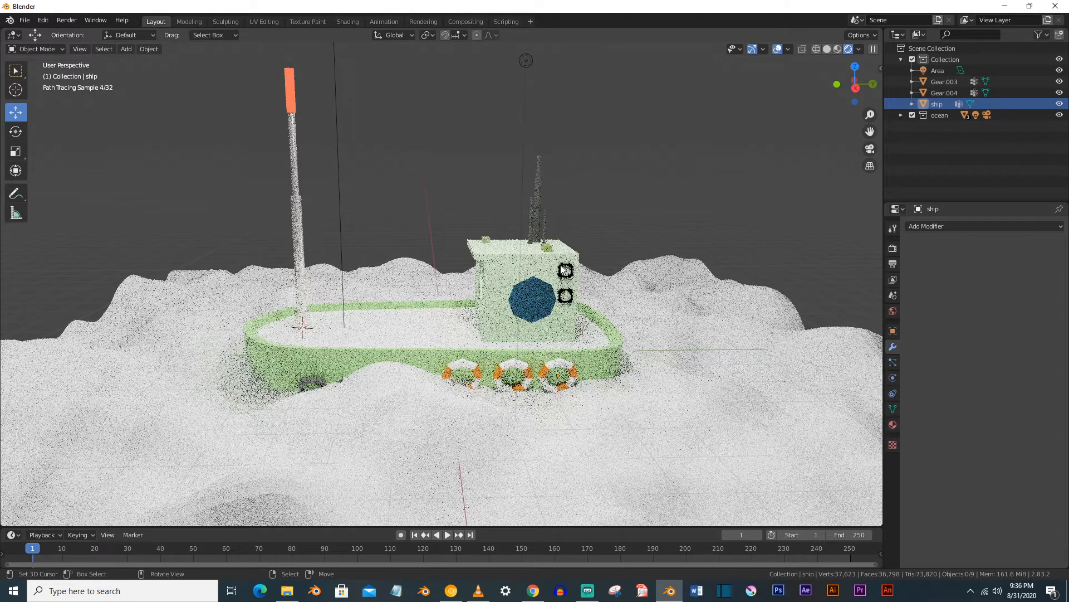
# Join the two dark rings on the cabin's side into the ship object
pyautogui.click(564, 270)
pyautogui.keyDown('shift'); pyautogui.click(567, 295); pyautogui.keyUp('shift')
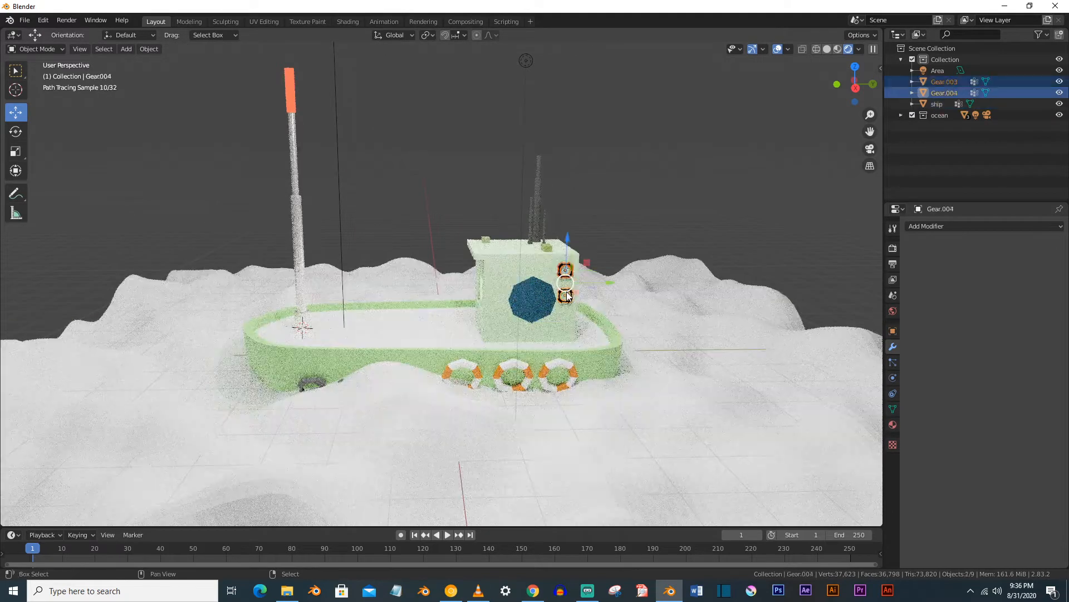
pyautogui.keyDown('shift'); pyautogui.click(538, 271); pyautogui.keyUp('shift')
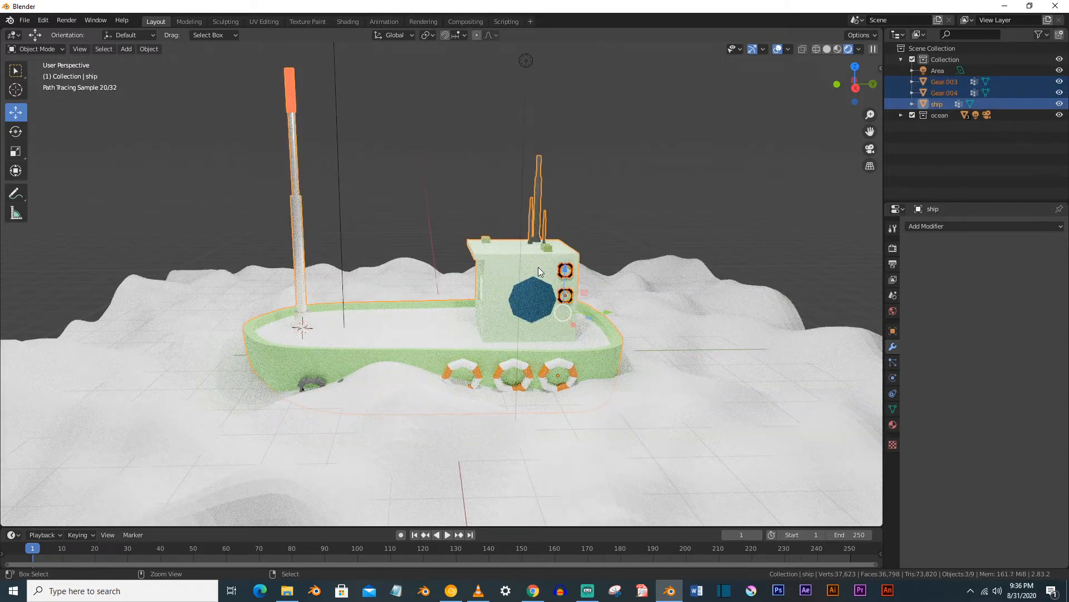
pyautogui.hotkey('ctrl', 'j')
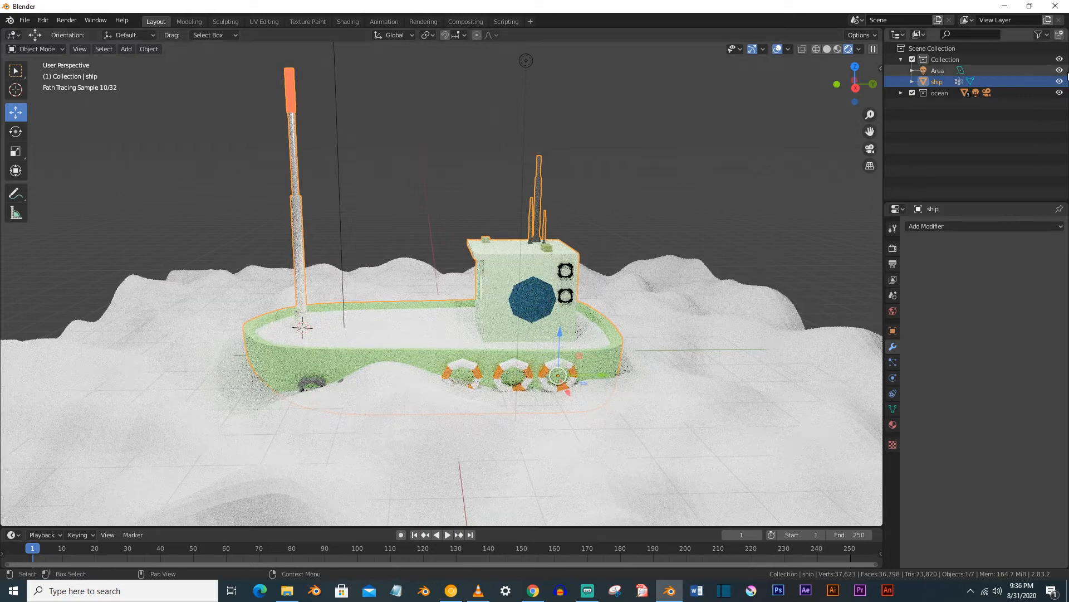
# Hide the ship and add a new material to the uppermost ocean plane
pyautogui.click(1060, 82)
pyautogui.scroll(-5, 711, 238)
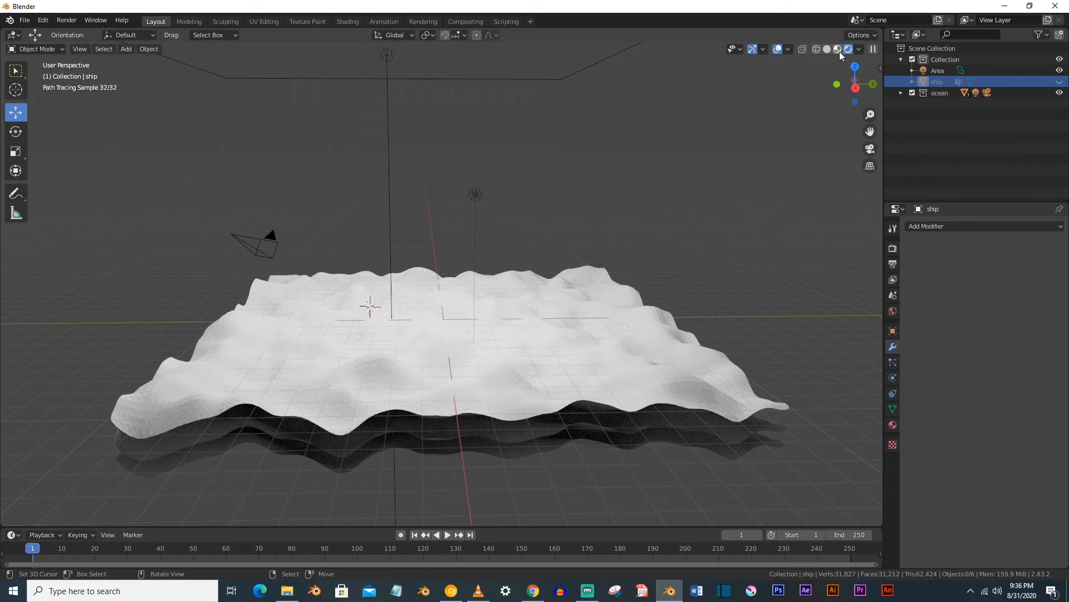
pyautogui.click(892, 425)
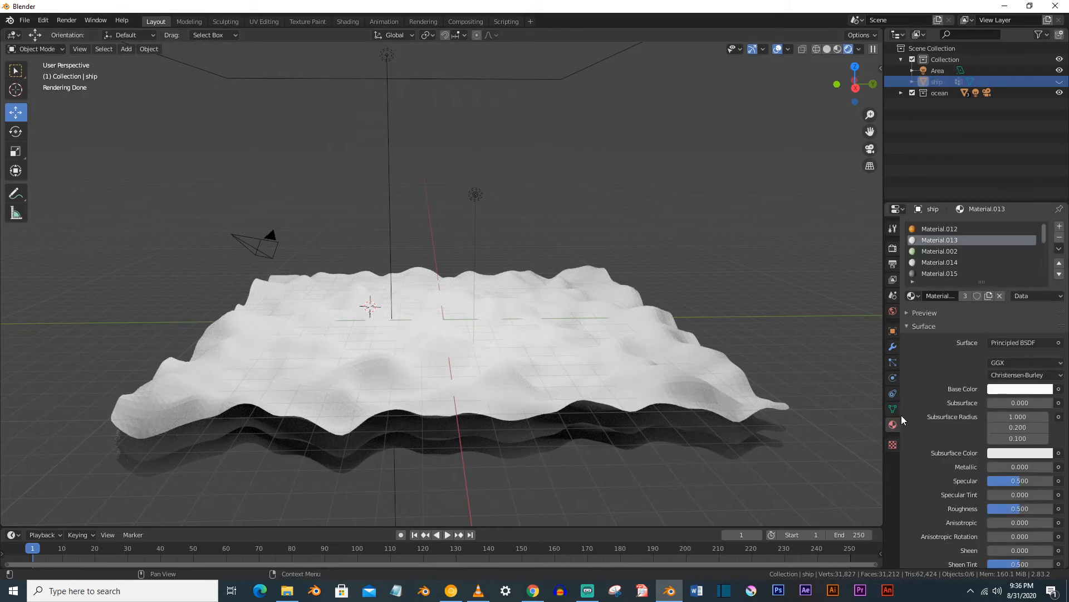
pyautogui.click(670, 370)
pyautogui.click(984, 262)
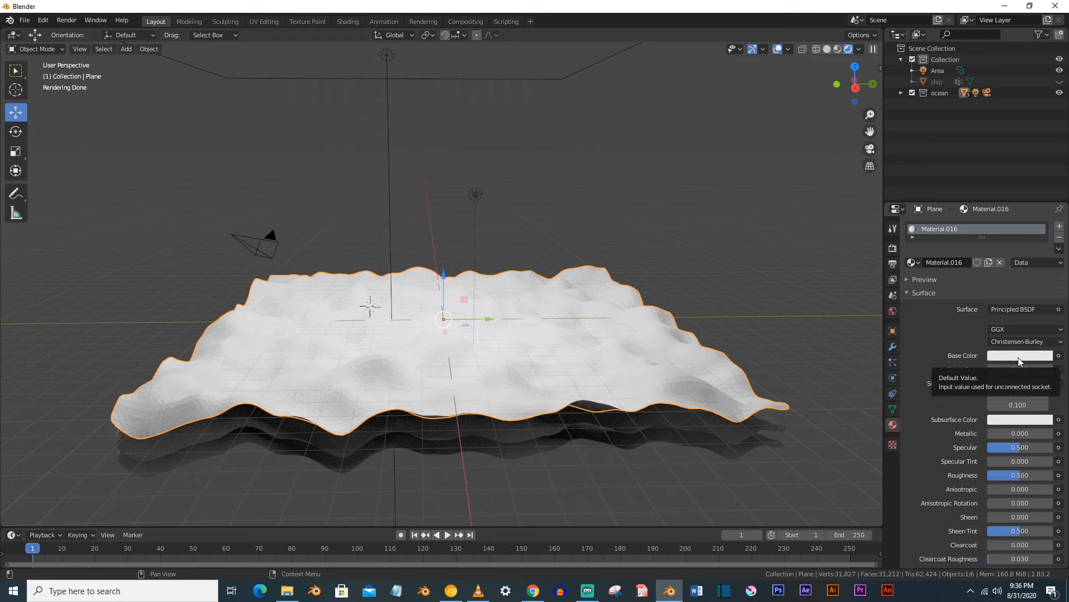
# Change the ocean material's surface to Glass BSDF with roughness 0 and a light blue color
pyautogui.click(1017, 309)
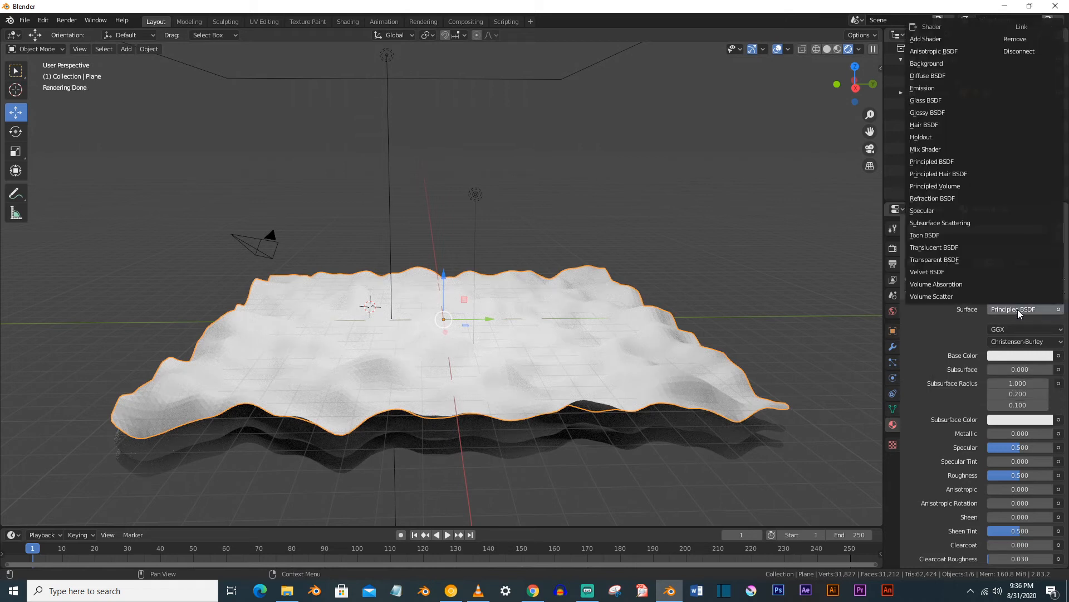
pyautogui.click(931, 100)
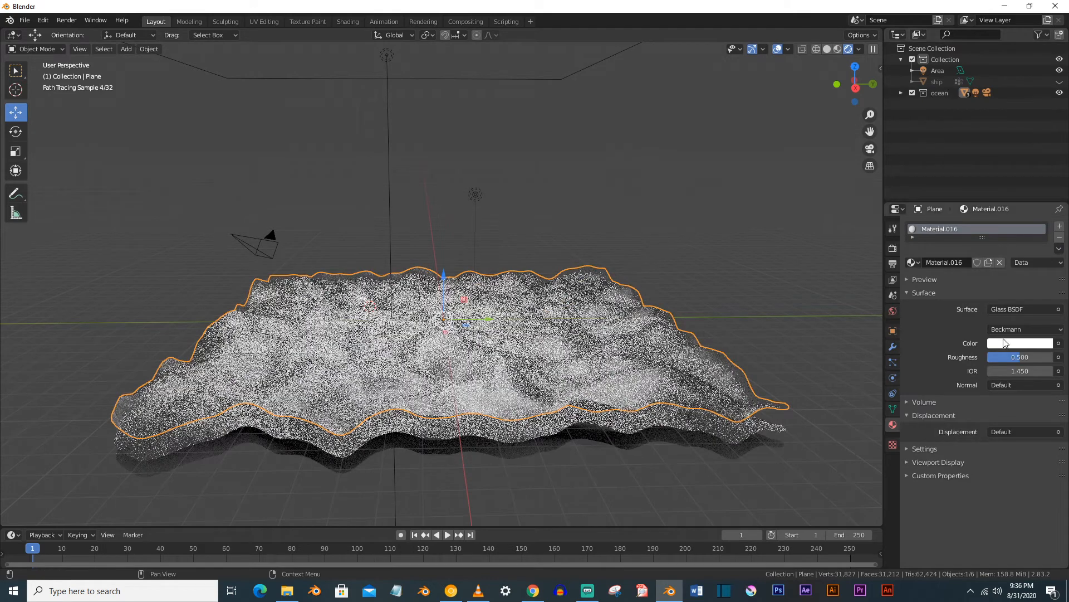
pyautogui.moveTo(1014, 358); pyautogui.dragTo(978, 359)
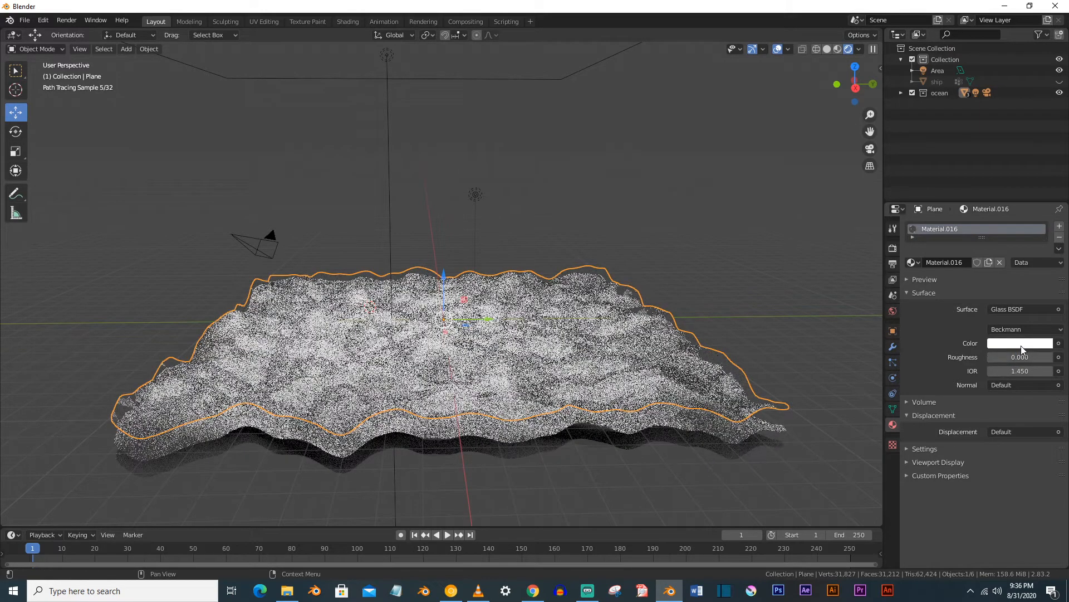
pyautogui.click(1021, 344)
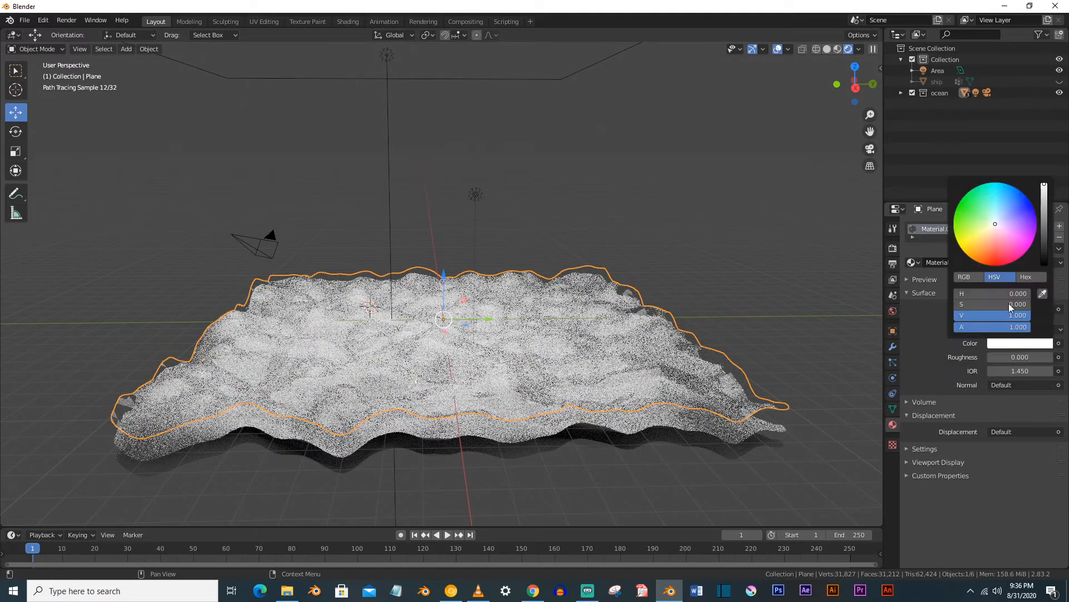
pyautogui.click(998, 212)
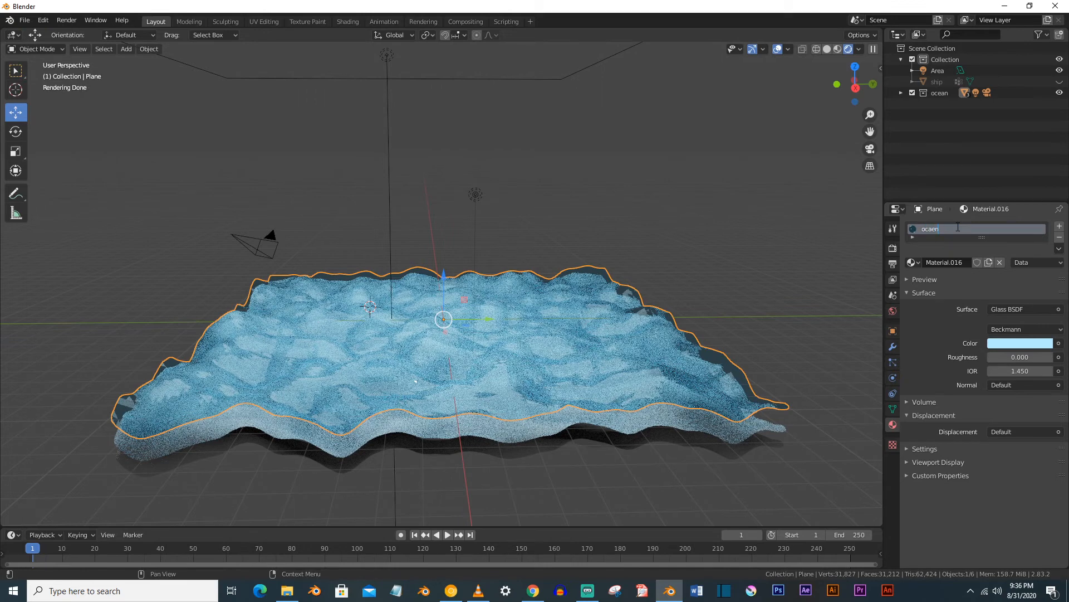
# Name the glass material "ocaen" and set its IOR to 1.33
pyautogui.click(958, 227)
pyautogui.write('ocaen')
pyautogui.press('Return')
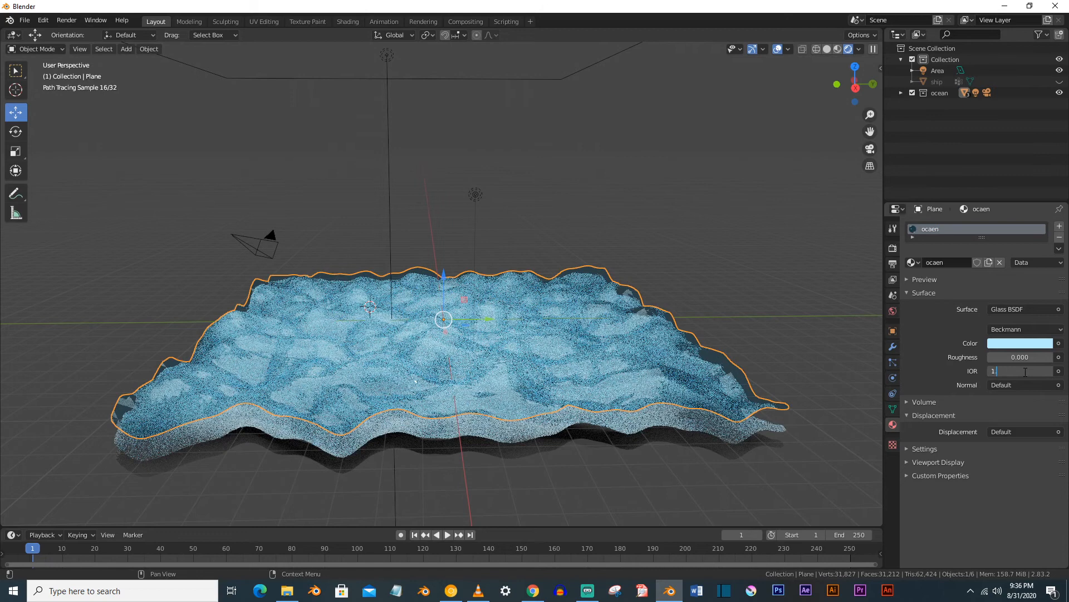
pyautogui.press('Return')
# Assign the existing "ocaen" material to the two lower ocean planes, Plane.001 and Plane.002
pyautogui.click(754, 415)
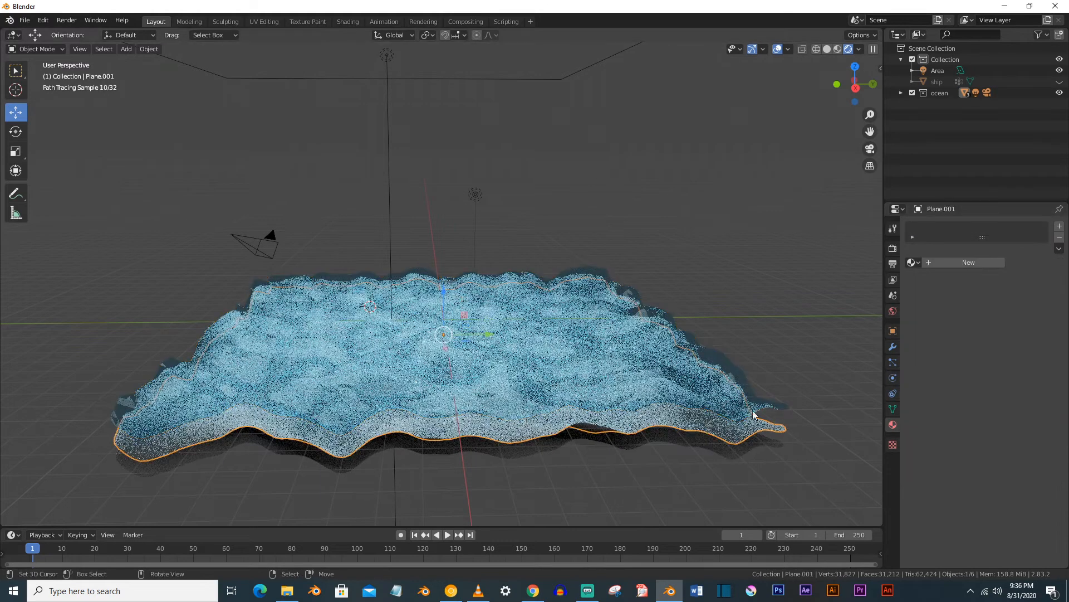
pyautogui.click(911, 262)
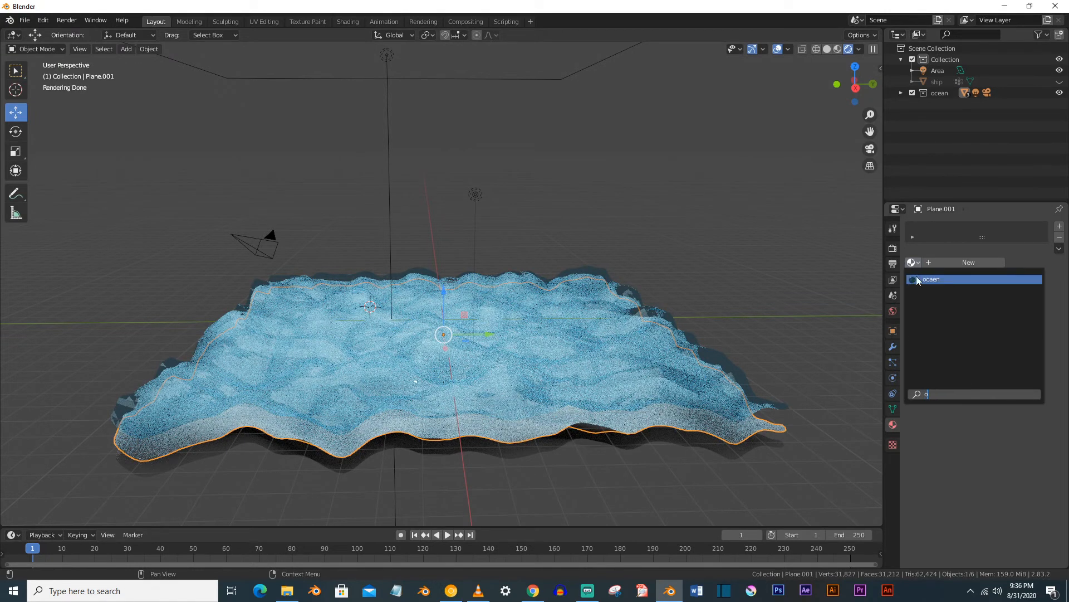
pyautogui.click(918, 279)
pyautogui.click(753, 447)
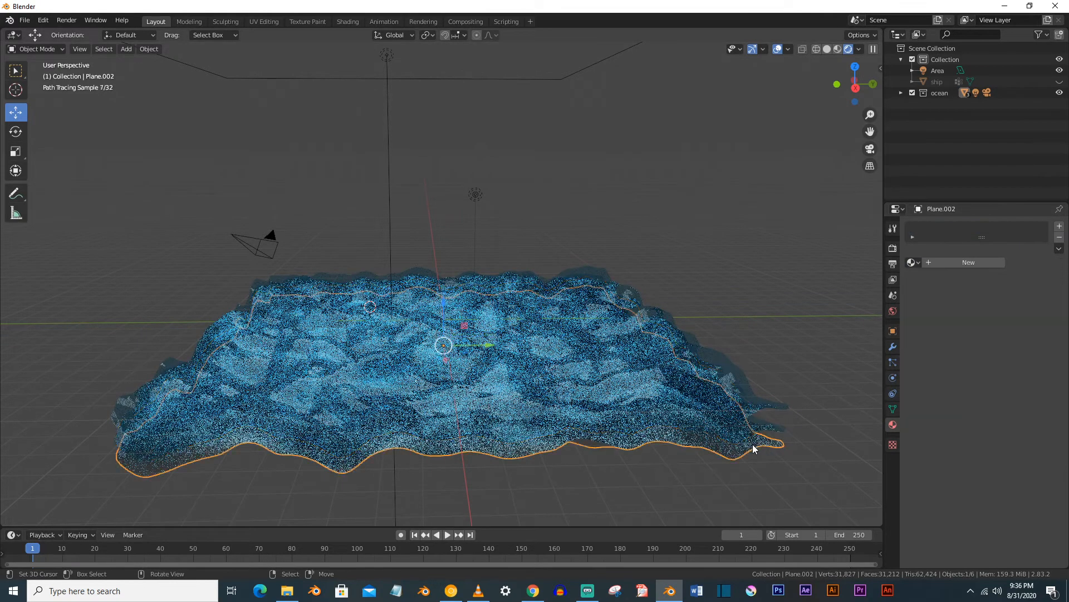
pyautogui.click(914, 261)
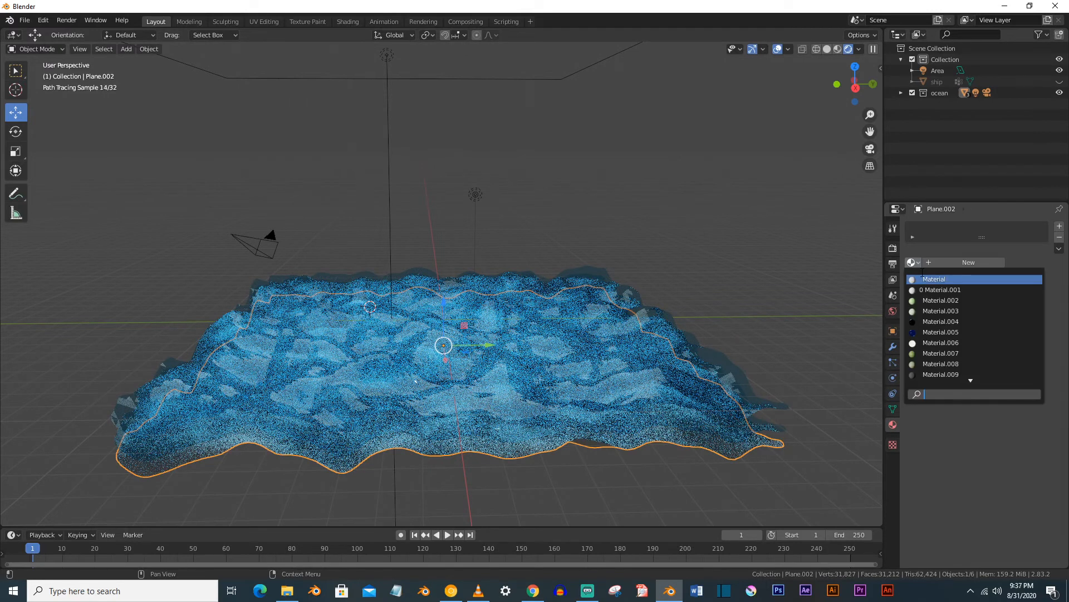
pyautogui.click(925, 278)
# Make the ship visible again on the ocean
pyautogui.moveTo(647, 379); pyautogui.dragTo(574, 306, button='middle')
pyautogui.scroll(-2, 630, 334)
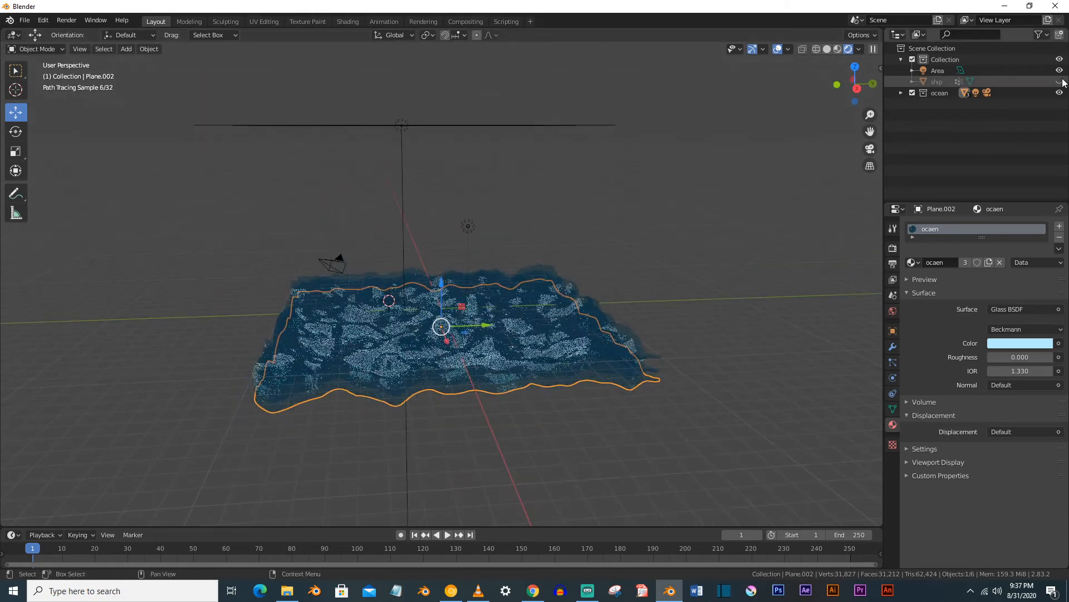
pyautogui.click(1059, 81)
pyautogui.scroll(2, 705, 289)
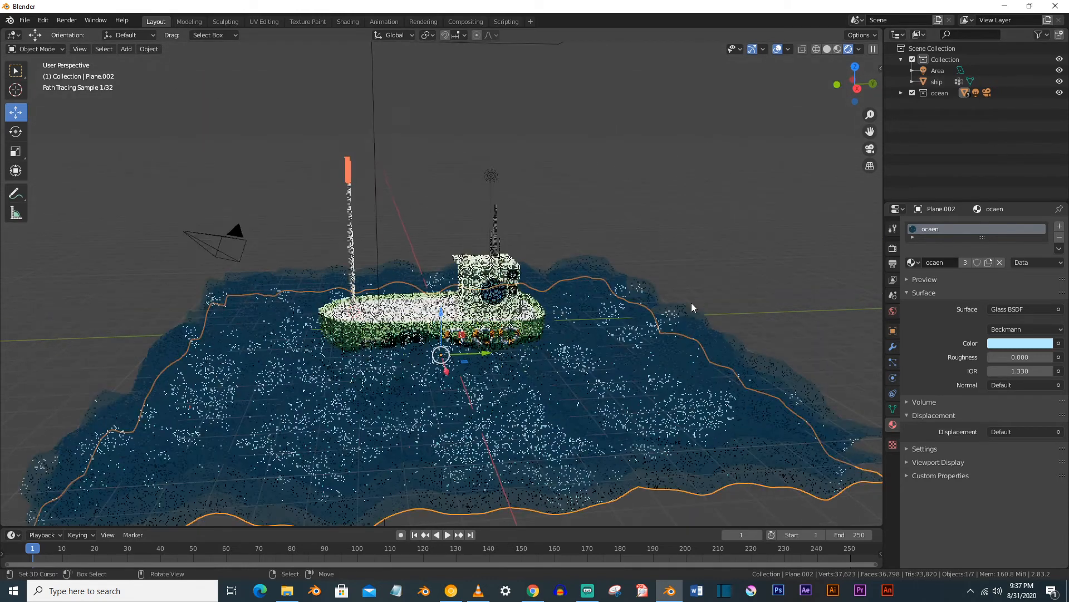
# Move the area light above the boat about 6.85 m in the negative Y direction
pyautogui.moveTo(689, 305); pyautogui.dragTo(679, 318, button='middle')
pyautogui.scroll(-2, 679, 319)
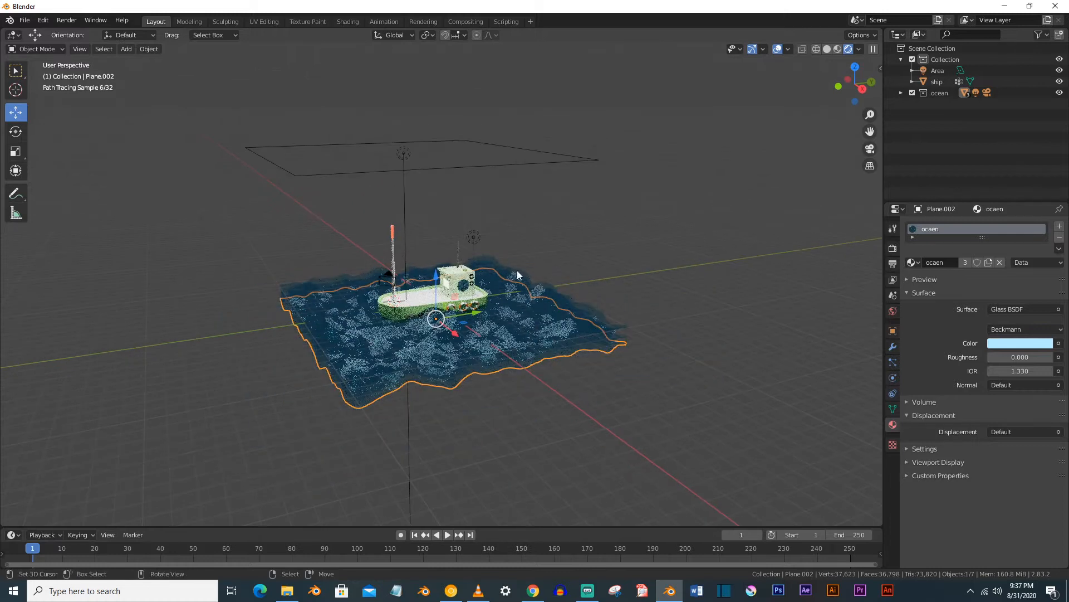
pyautogui.click(407, 156)
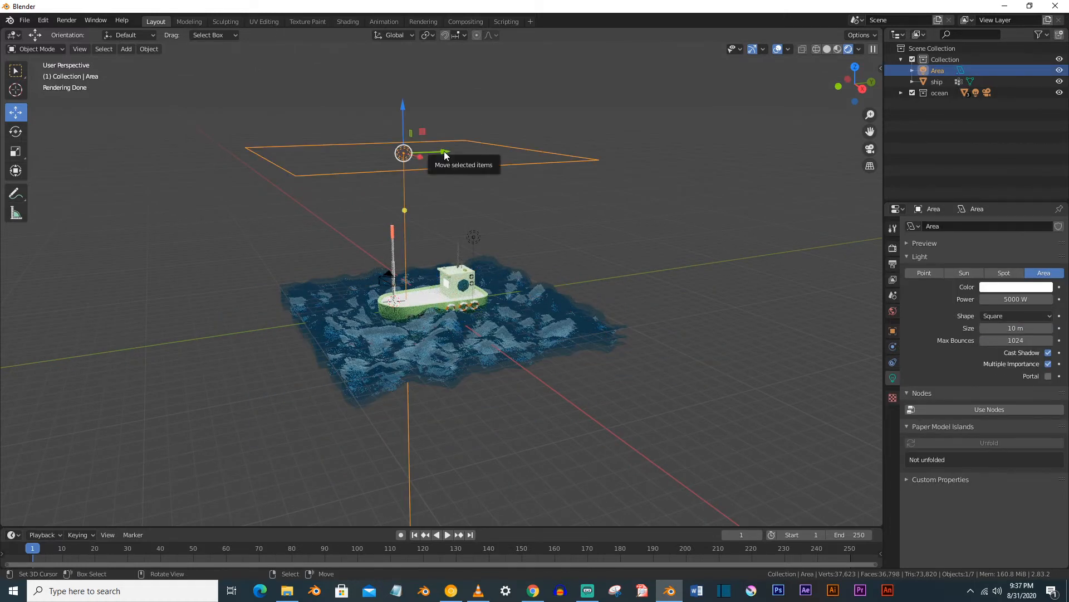
pyautogui.hotkey('alt', 'r')
pyautogui.moveTo(443, 152); pyautogui.dragTo(411, 195)
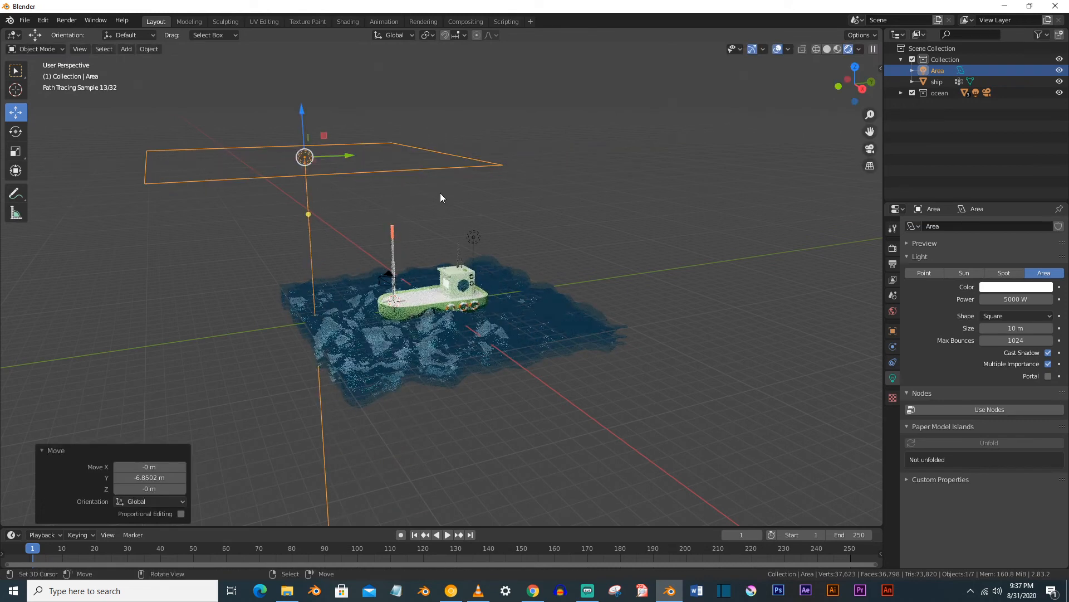
# Add a mesh plane and lower it about 3.2 m along Z, beneath the ocean
pyautogui.moveTo(473, 322); pyautogui.dragTo(441, 290, button='middle')
pyautogui.hotkey('shift', 'a')
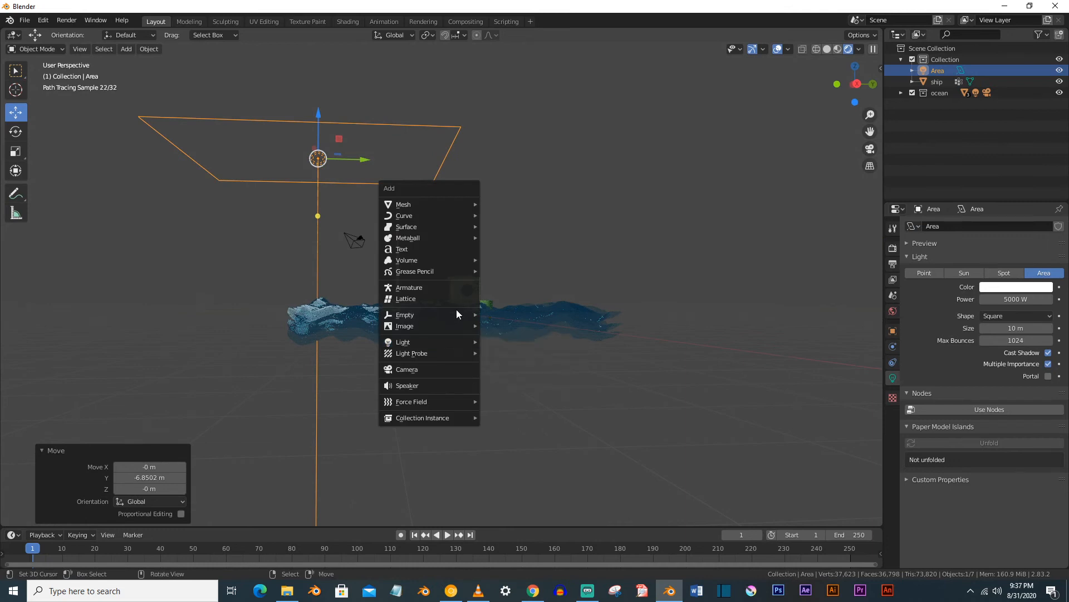
pyautogui.moveTo(429, 205)
pyautogui.click(493, 206)
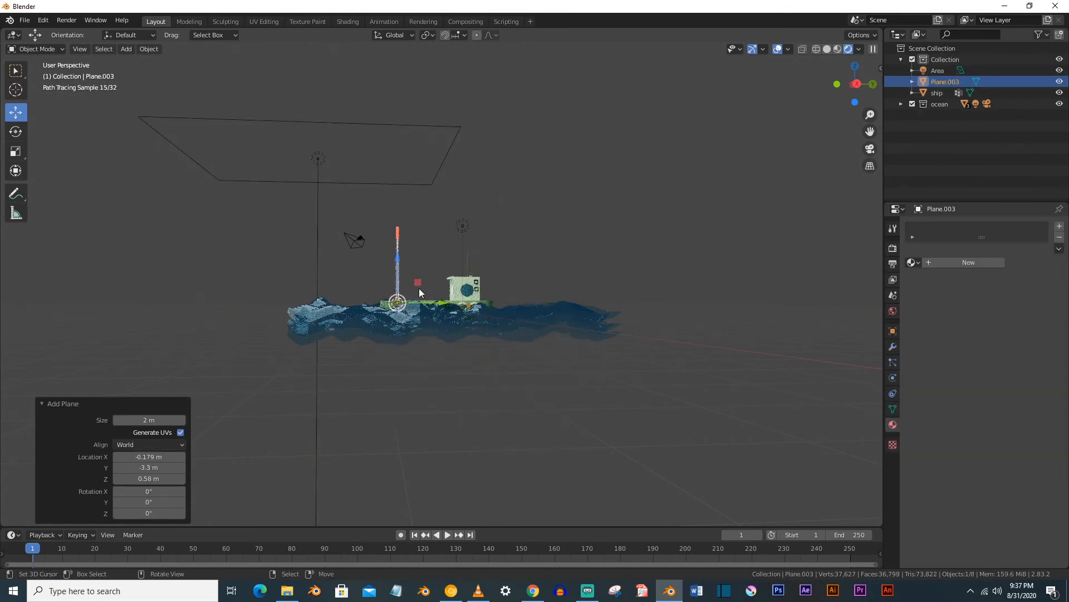
pyautogui.moveTo(398, 263); pyautogui.dragTo(411, 305)
# Scale the plane beneath the ocean by a factor of 10
pyautogui.press('s')
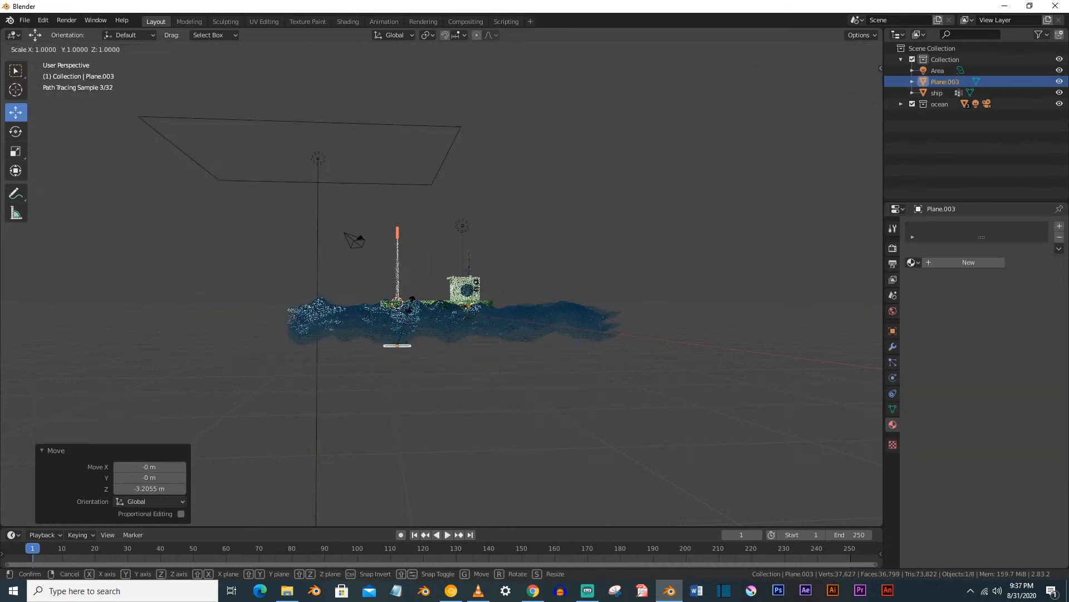
pyautogui.write('10')
pyautogui.press('Return')
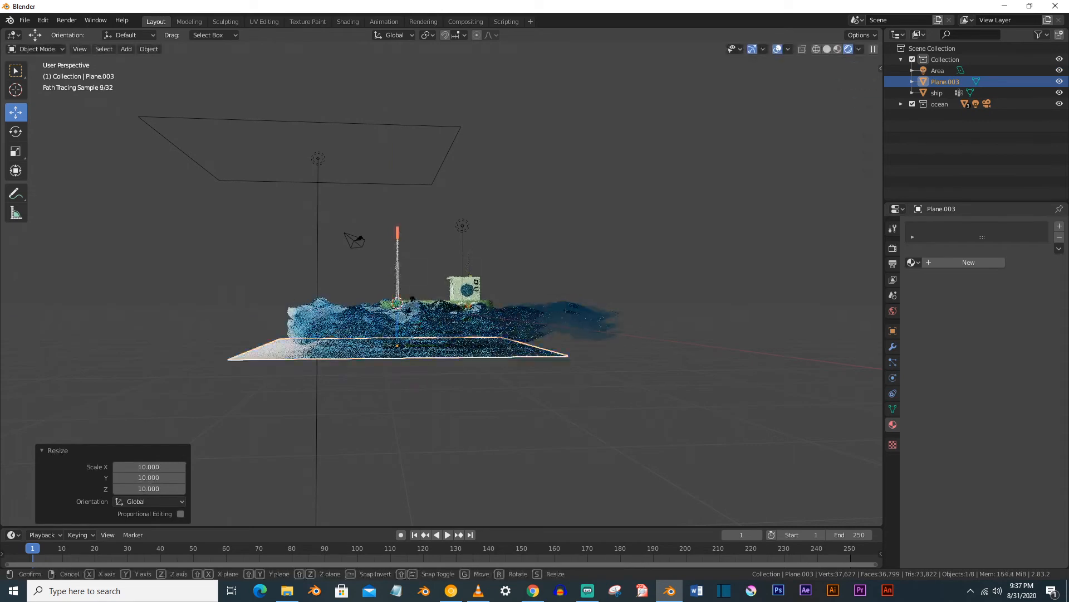
# Enlarge the floor plane by a factor of 2 and another of about 1.9, shifting it about 3.29 m along Y in between
pyautogui.write('s2')
pyautogui.press('Return')
pyautogui.moveTo(484, 323); pyautogui.dragTo(421, 341, button='middle')
pyautogui.moveTo(439, 331); pyautogui.dragTo(478, 324)
pyautogui.press('s')
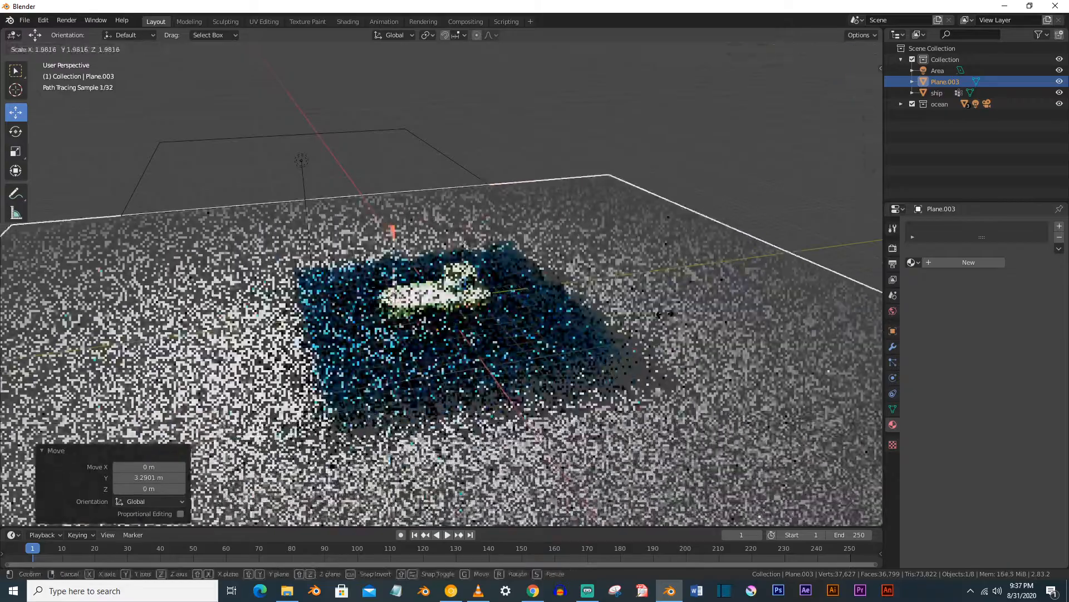
pyautogui.click(660, 314)
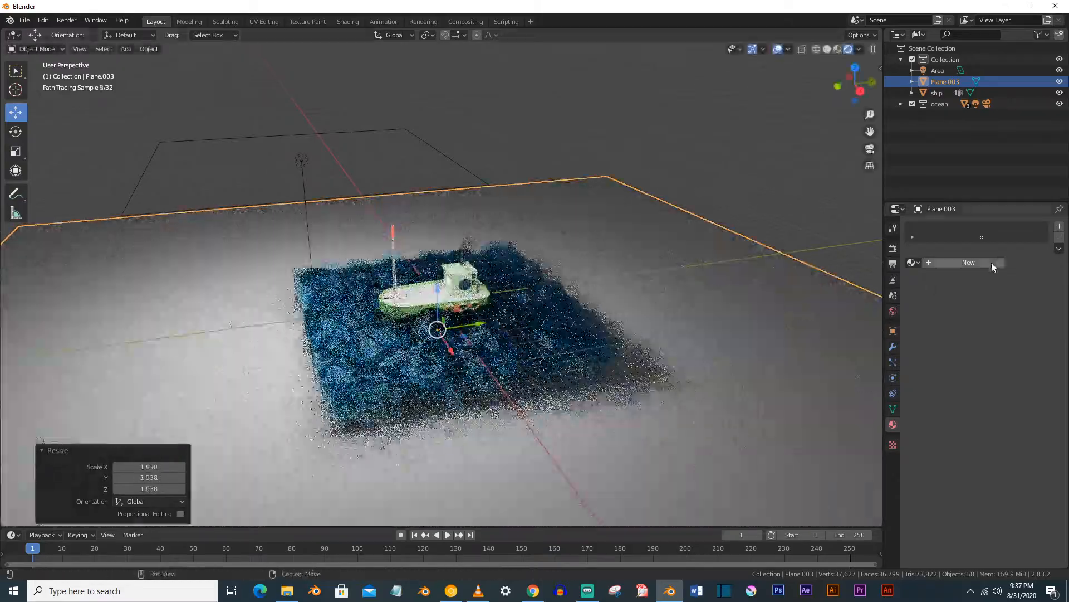
# Give the floor plane a new material with a pale peach base color
pyautogui.click(992, 262)
pyautogui.click(1020, 355)
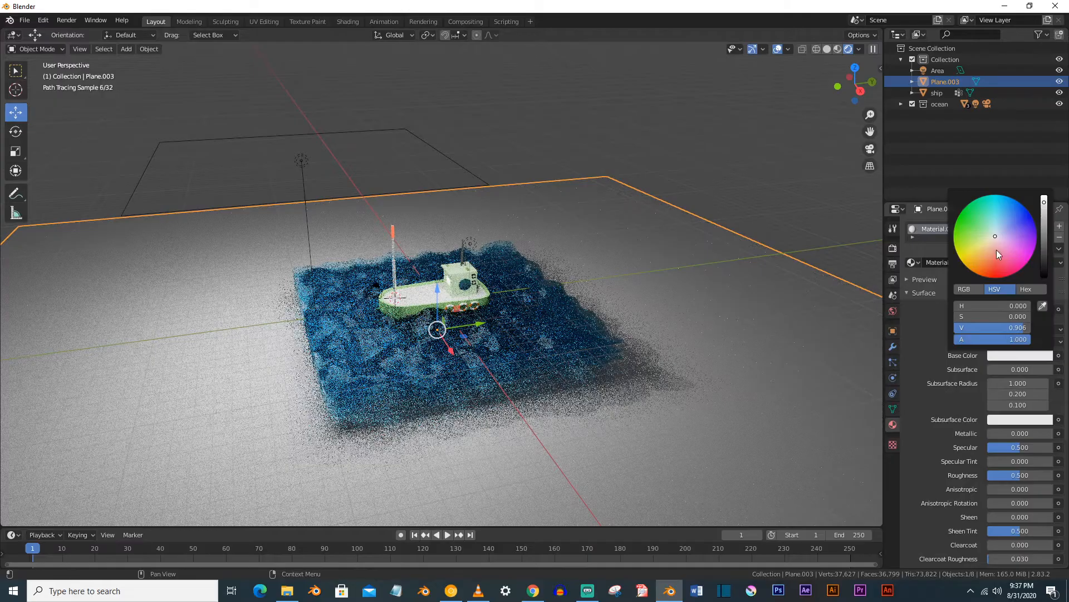
pyautogui.click(990, 246)
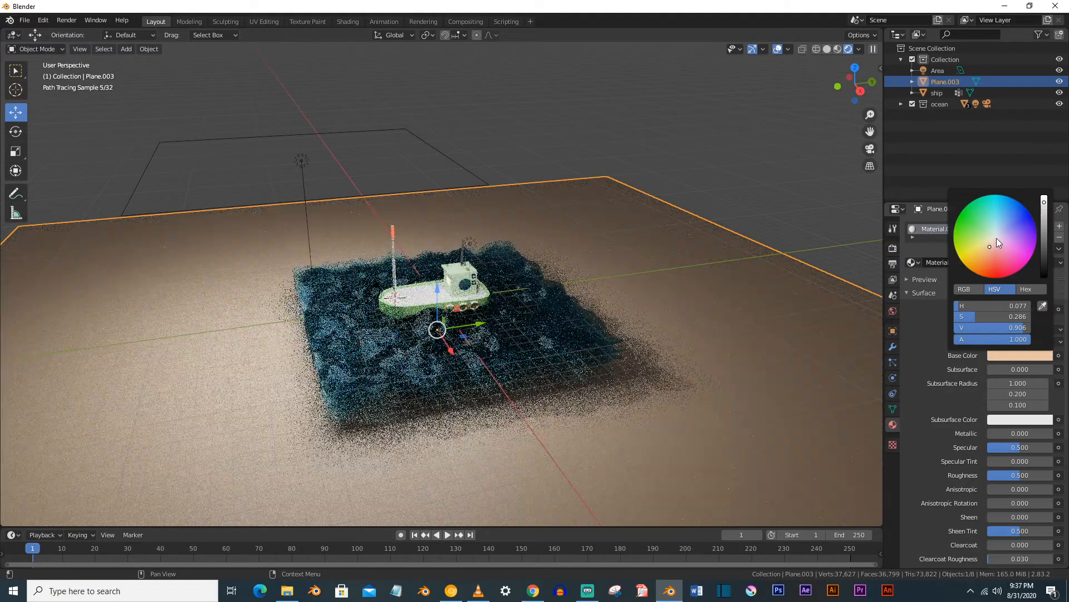
pyautogui.click(992, 243)
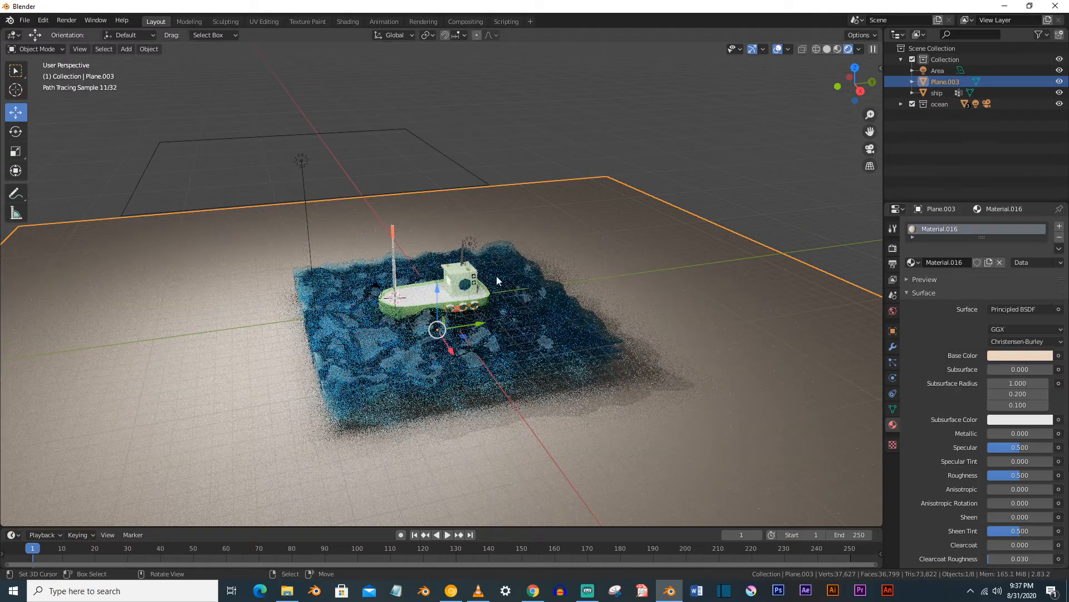
# Lower the area light about 2.46 m along Z and scale it by about 0.56
pyautogui.scroll(-1, 479, 284)
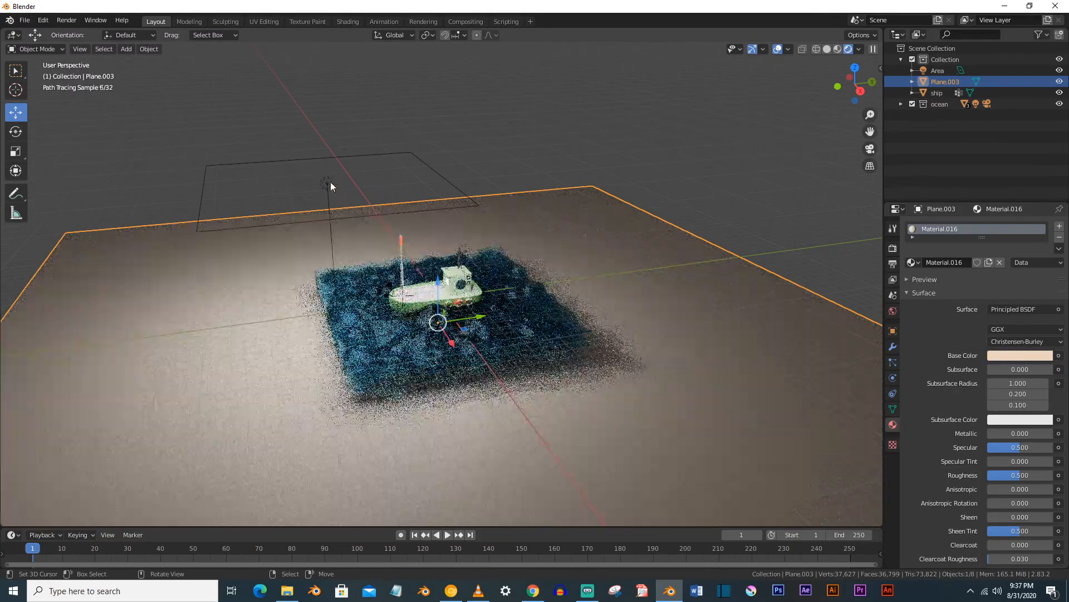
pyautogui.rightClick(330, 182)
pyautogui.moveTo(327, 138); pyautogui.dragTo(324, 167)
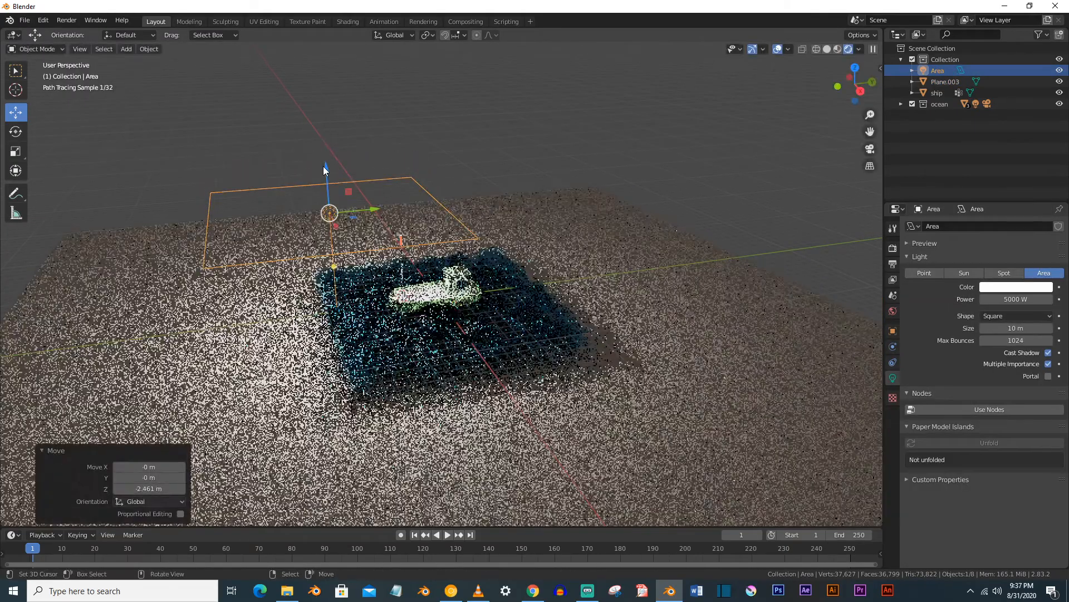
pyautogui.press('KP_3')
pyautogui.press('s')
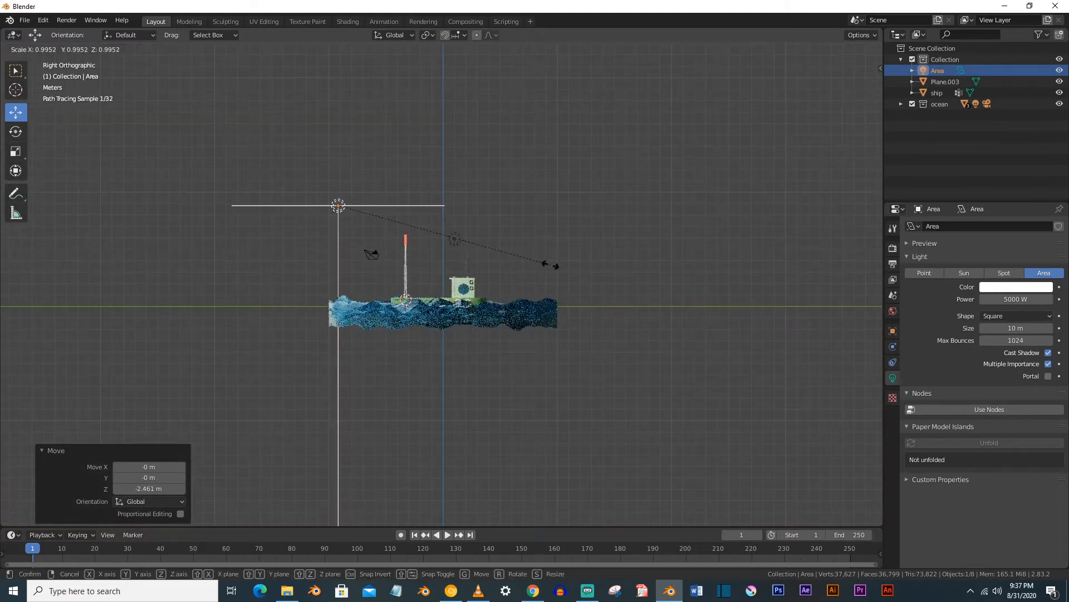
pyautogui.click(455, 250)
pyautogui.press('r')
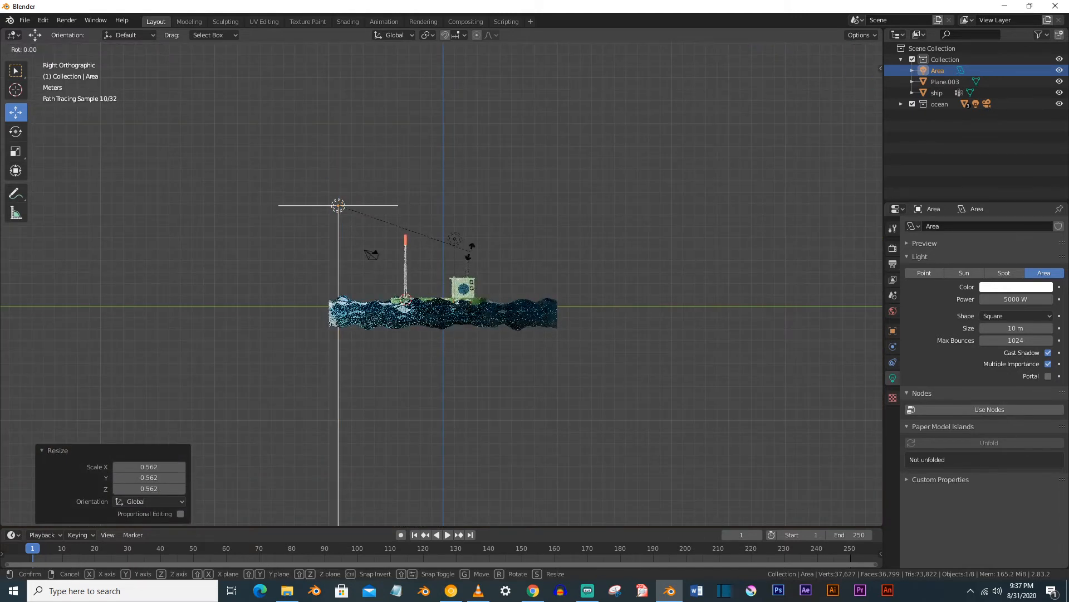
pyautogui.press('y')
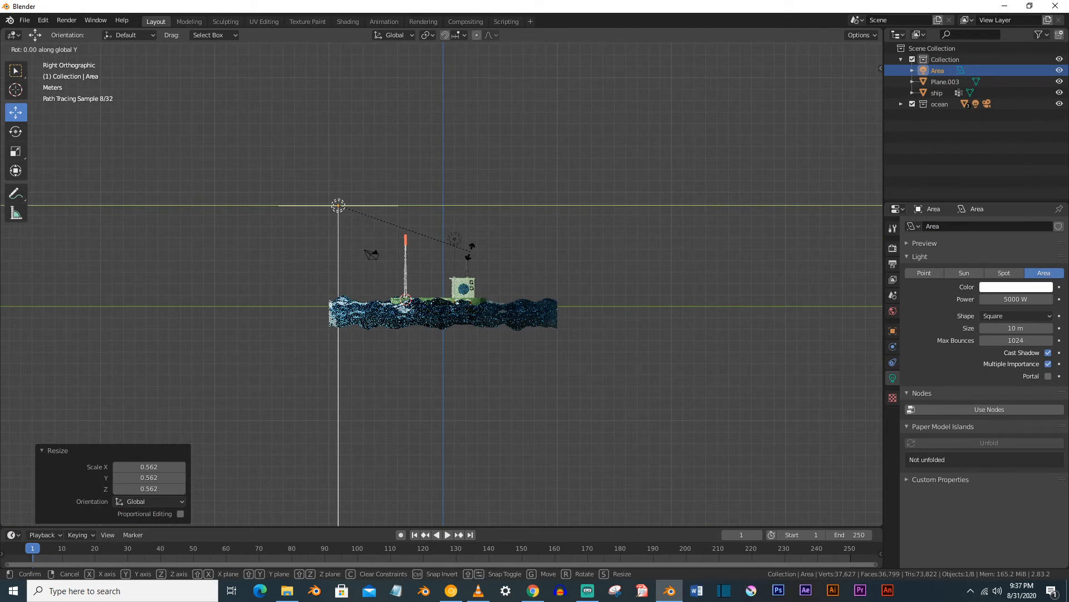
pyautogui.press('Escape')
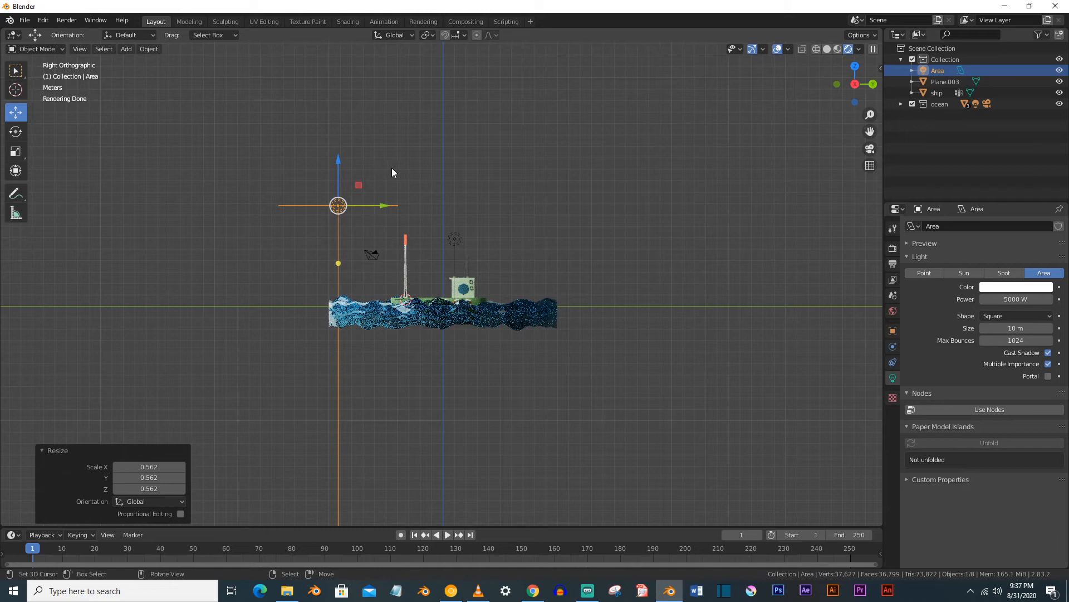
# Rotate the area light about 38.4° around the global X axis so it tilts toward the boat
pyautogui.press('r')
pyautogui.write('y90')
pyautogui.press('BackSpace')
pyautogui.press('BackSpace')
pyautogui.press('x')
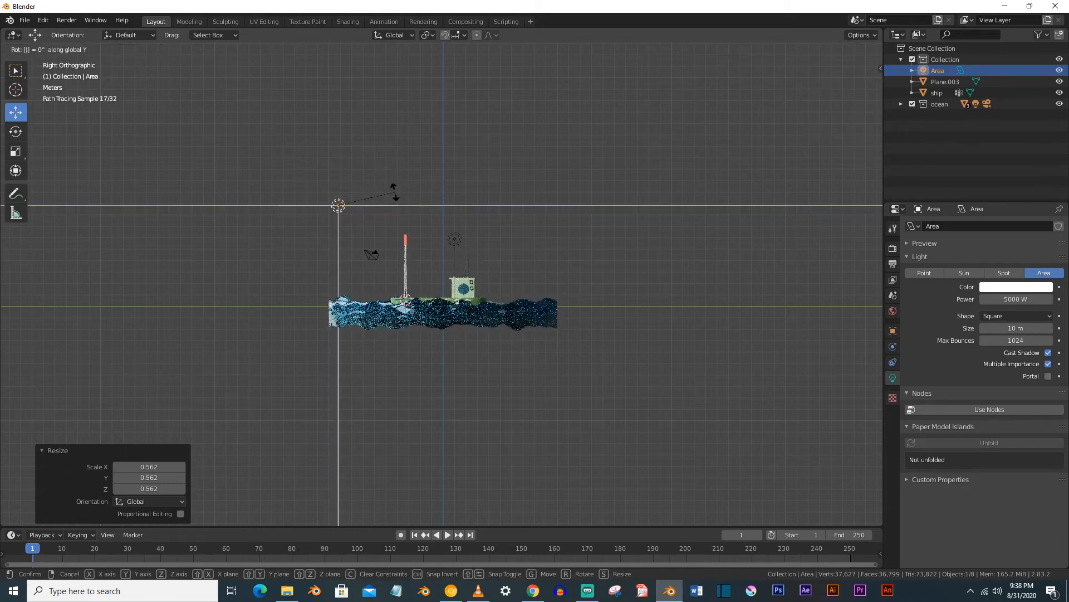
pyautogui.write('90')
pyautogui.press('BackSpace')
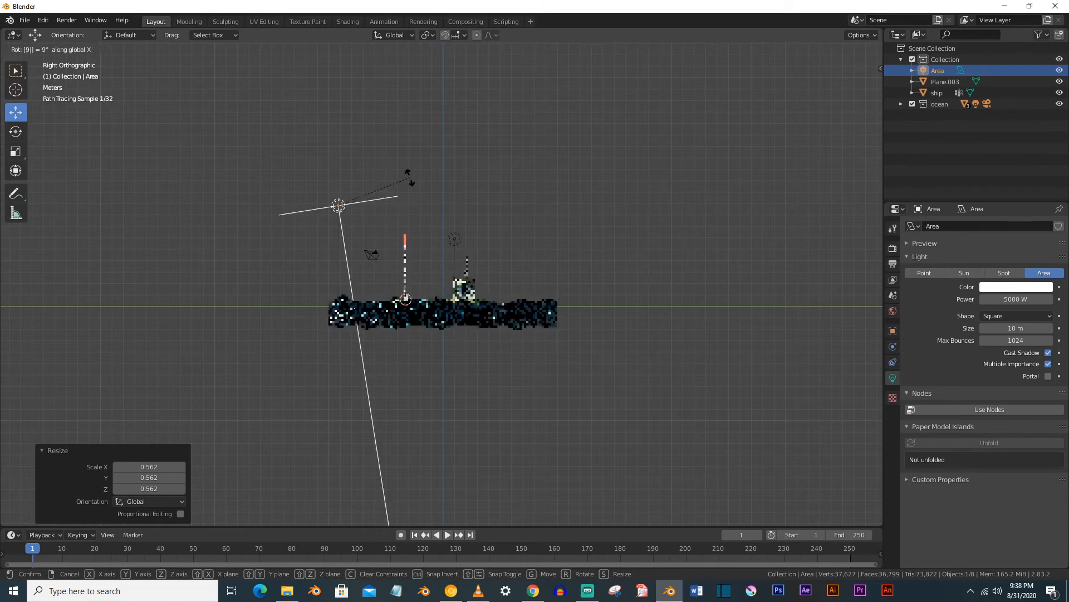
pyautogui.press('BackSpace')
pyautogui.press('BackSpace')
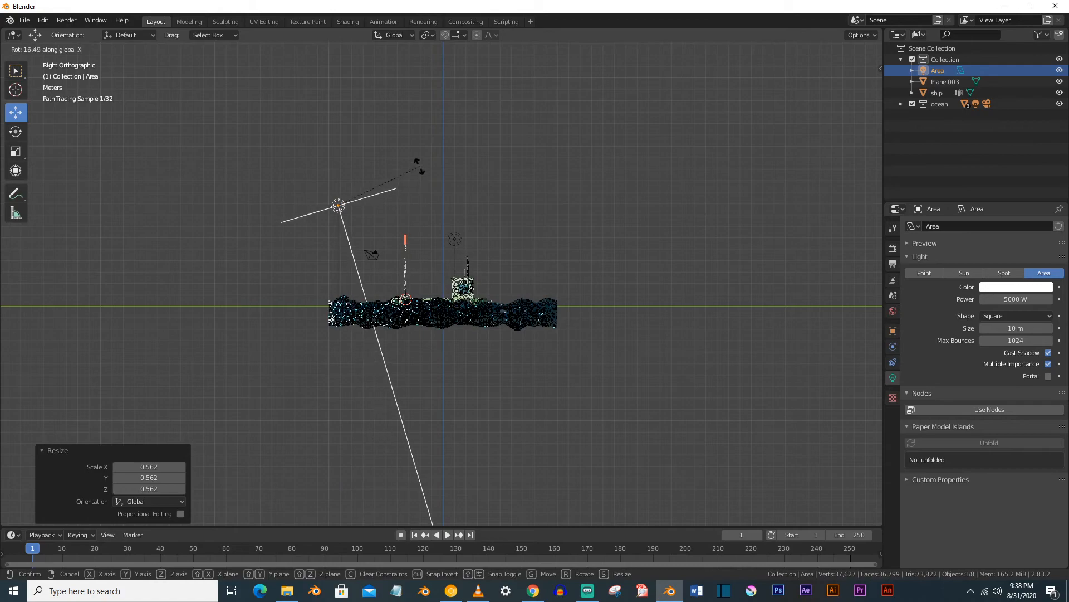
pyautogui.click(424, 112)
# Move the area light in the positive X direction to the ocean's edge and rotate it about 45.2° around Z
pyautogui.moveTo(386, 281)
pyautogui.mouseDown(button='middle')
pyautogui.moveTo(499, 322)
pyautogui.moveTo(490, 319)
pyautogui.mouseUp(button='middle')
pyautogui.press('g')
pyautogui.press('x')
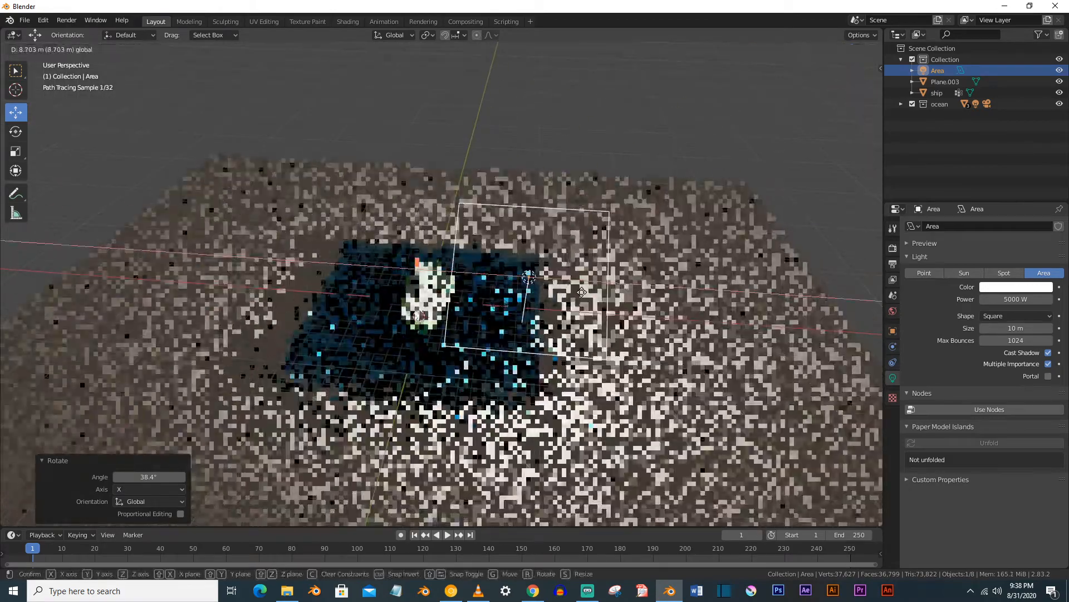
pyautogui.click(581, 280)
pyautogui.press('r')
pyautogui.press('z')
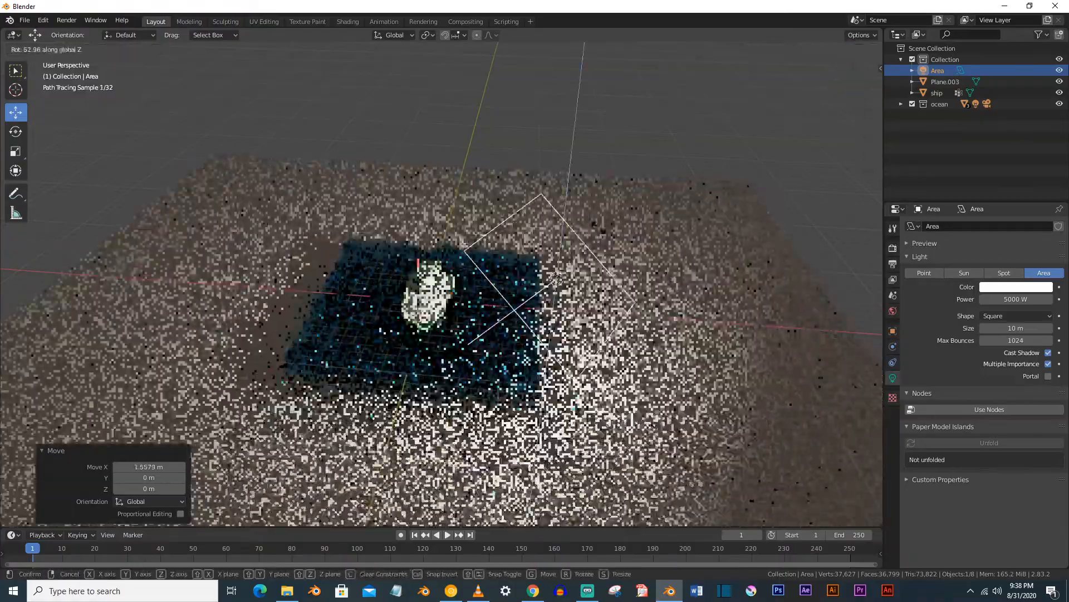
pyautogui.click(615, 251)
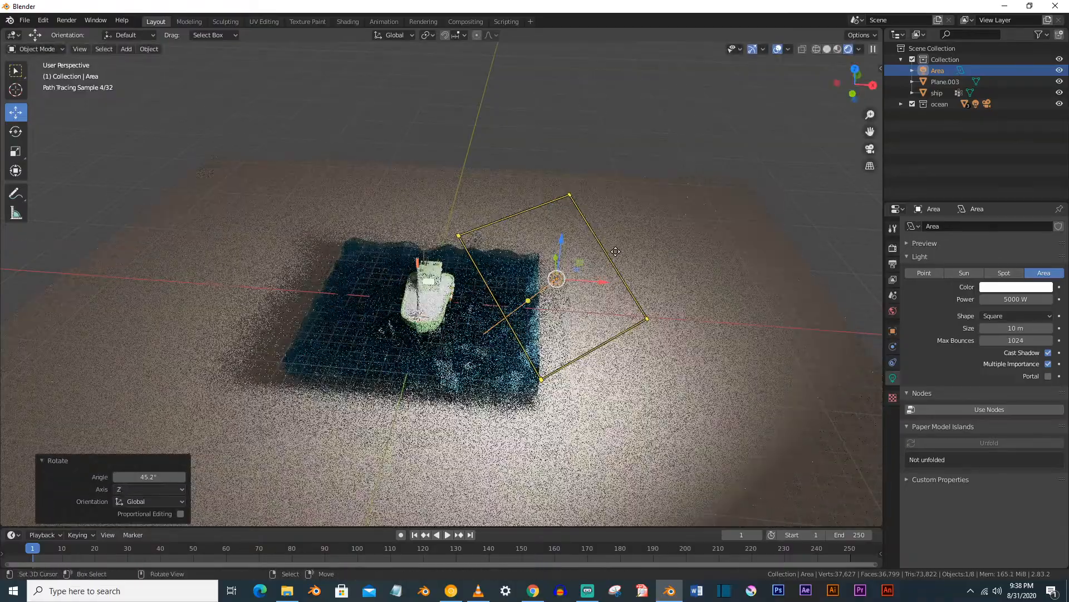
# Duplicate the area light, placing the copy about 17.2 m away in the negative X direction, and clear the copy's rotation
pyautogui.hotkey('shift', 'd')
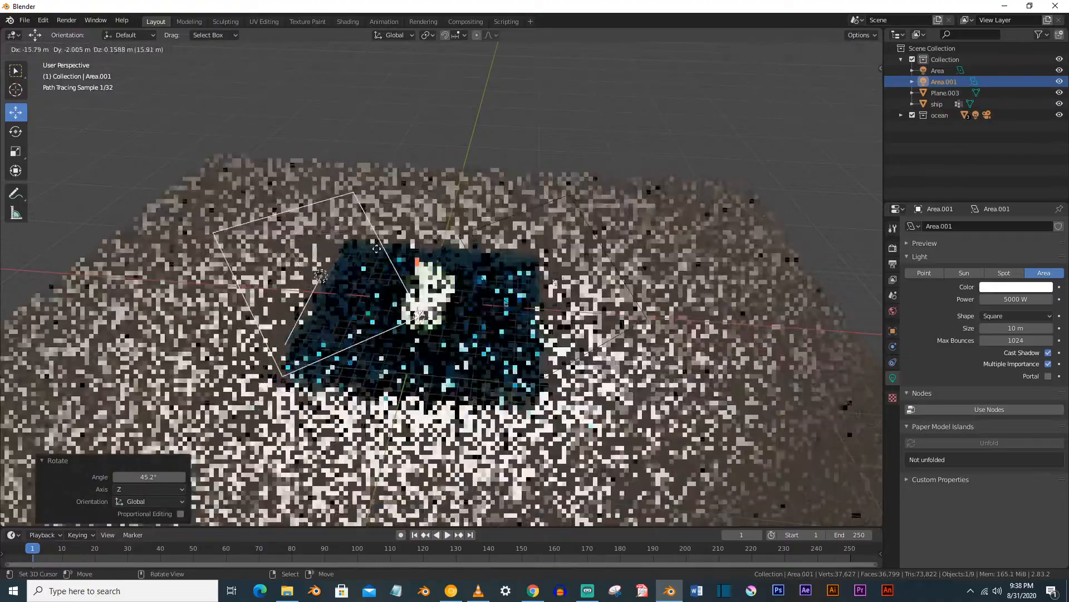
pyautogui.click(358, 248)
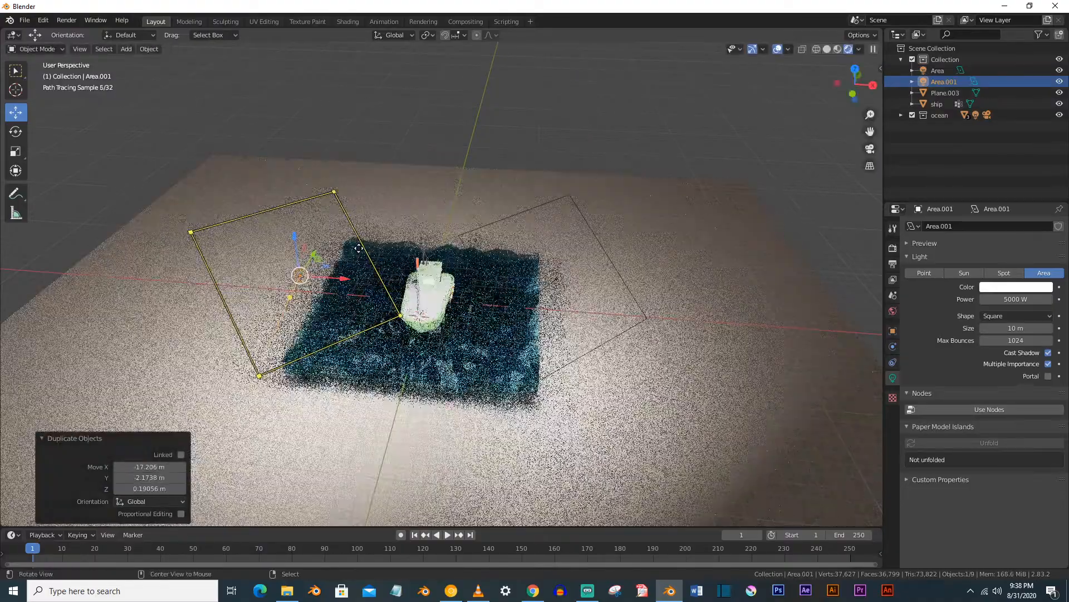
pyautogui.hotkey('alt', 'r')
# Rotate the duplicated area light about 43.5° around the global X axis
pyautogui.press('r')
pyautogui.press('y')
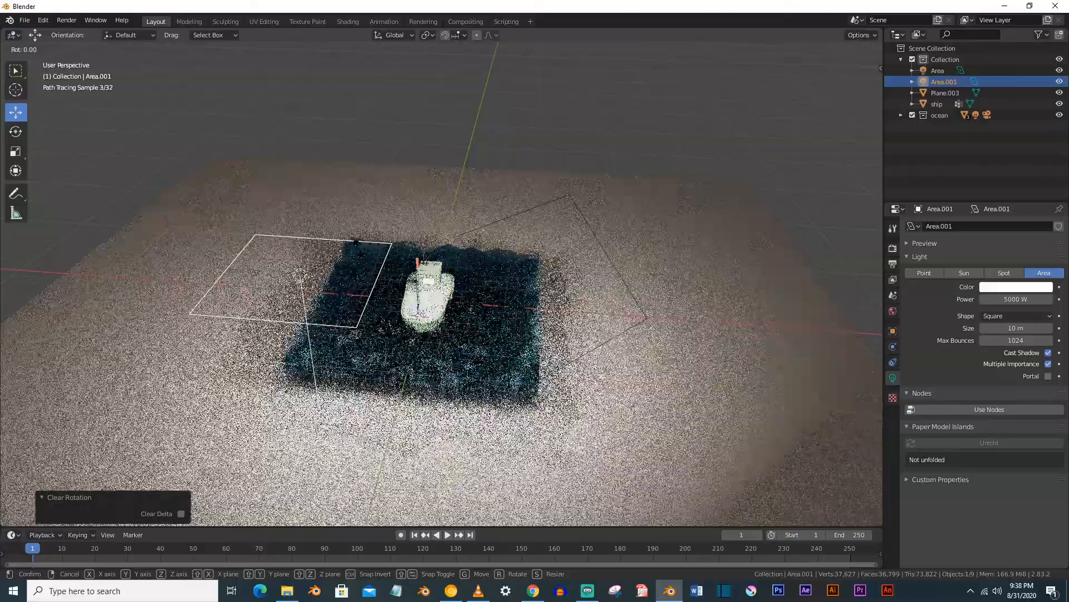
pyautogui.press('x')
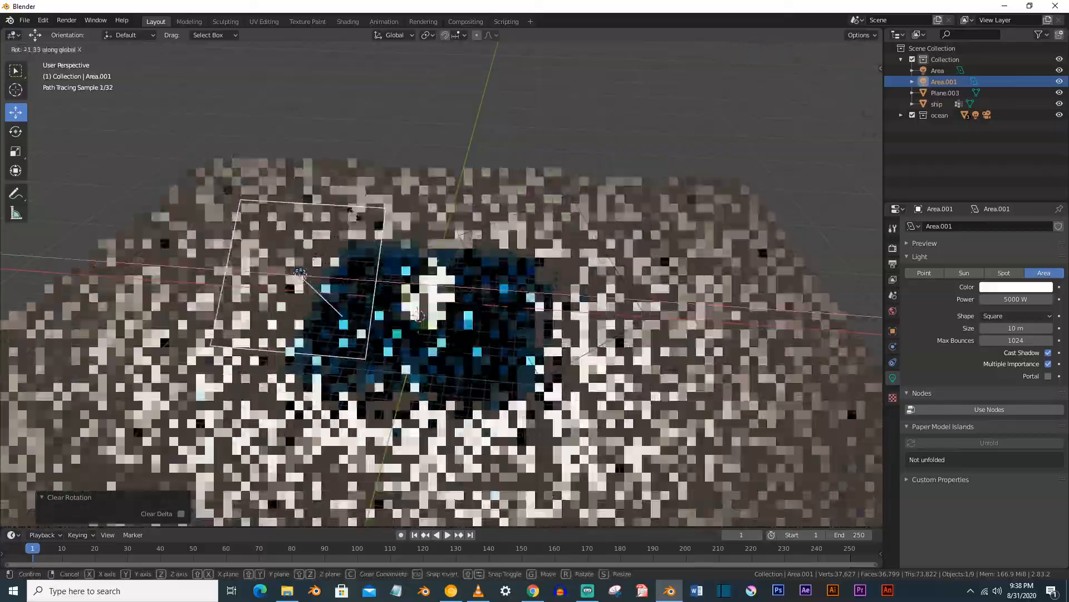
pyautogui.press('Return')
# Move the duplicated area light about 3.93 m in the negative X direction and rotate it about -28.9° around Z
pyautogui.press('KP_7')
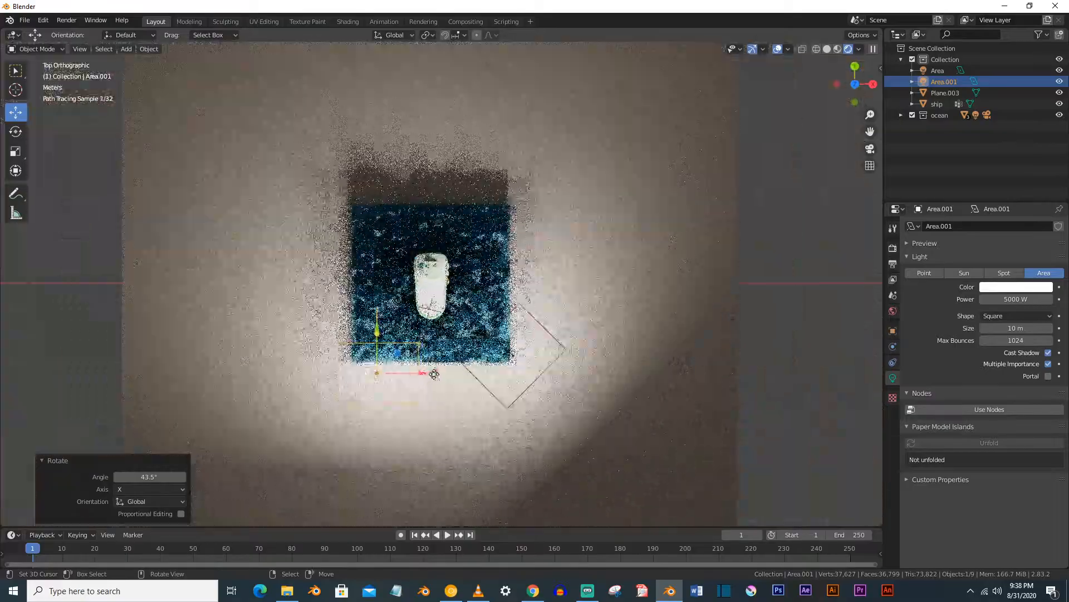
pyautogui.moveTo(434, 374); pyautogui.dragTo(401, 374)
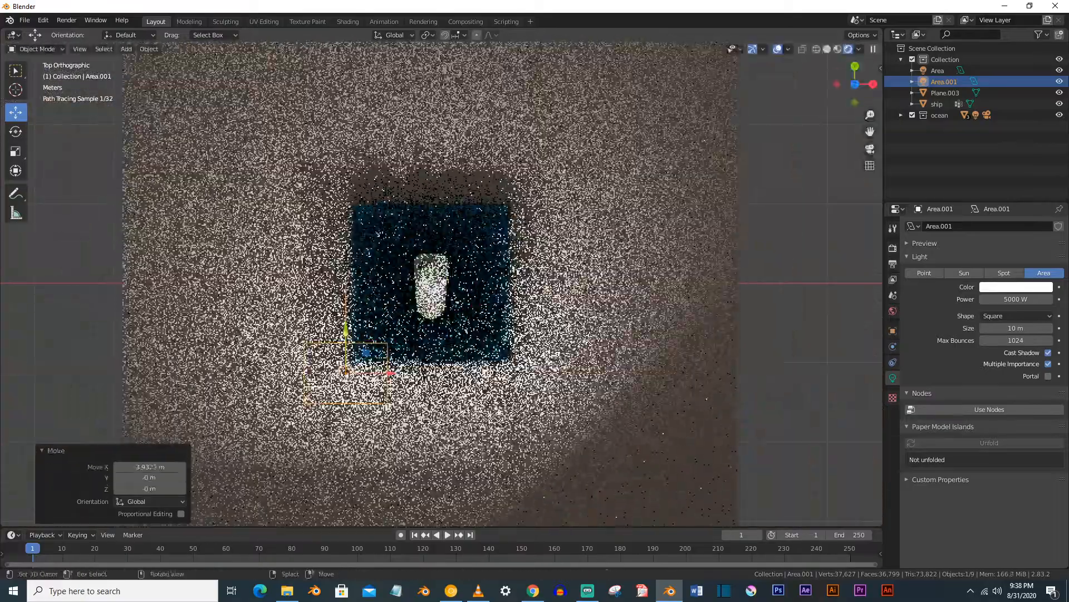
pyautogui.press('r')
pyautogui.press('z')
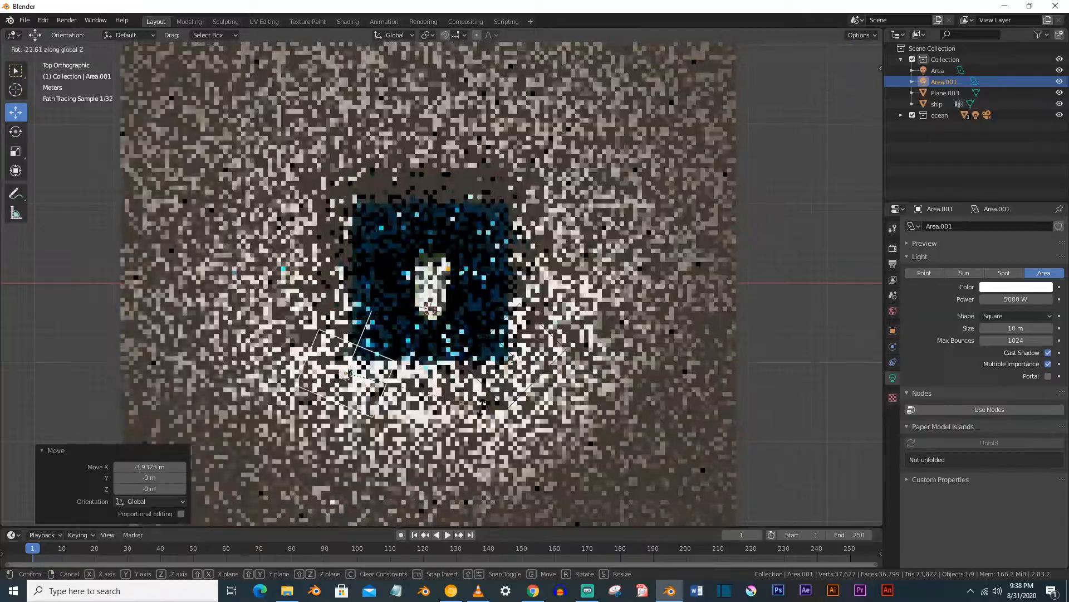
pyautogui.press('Return')
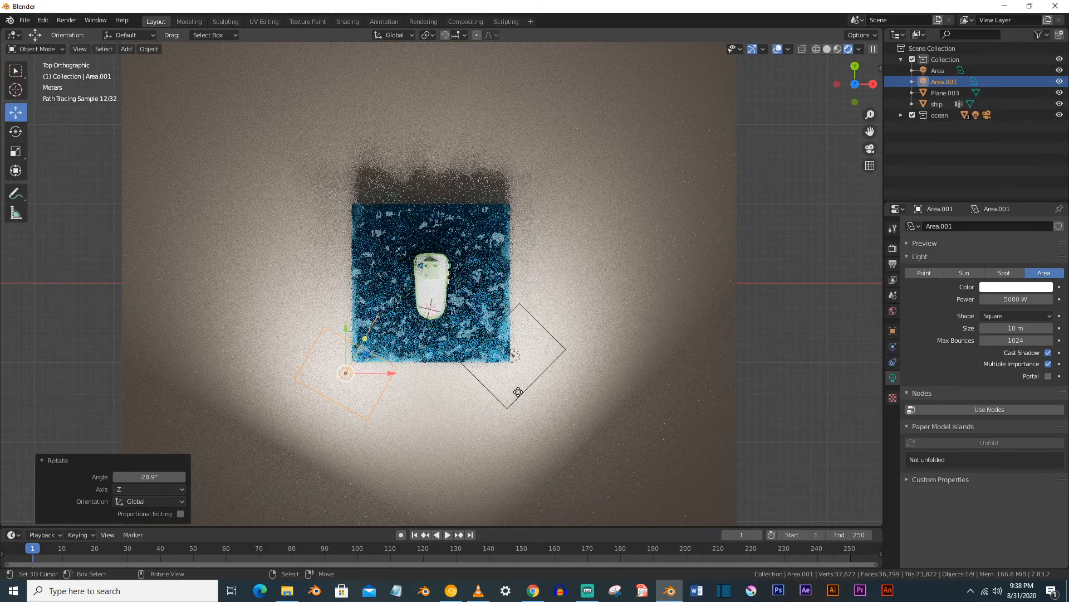
# Fly the scene camera backward and upward to frame the boat with more of the surrounding ocean
pyautogui.press('KP_0')
pyautogui.hotkey('shift', '`')
pyautogui.press('s')
pyautogui.press('s')
pyautogui.press('e')
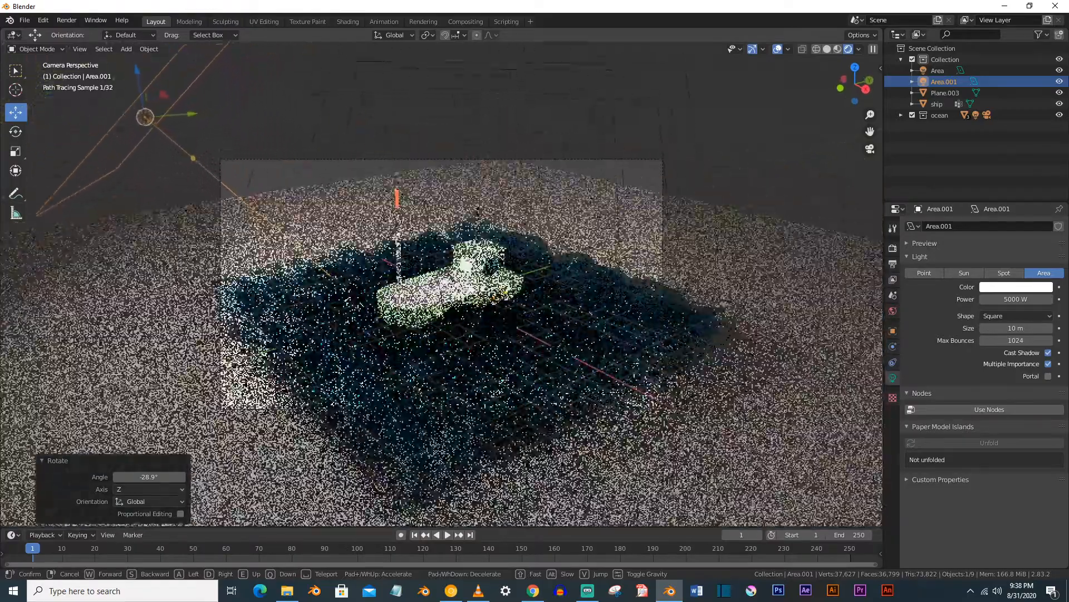
pyautogui.click(442, 284)
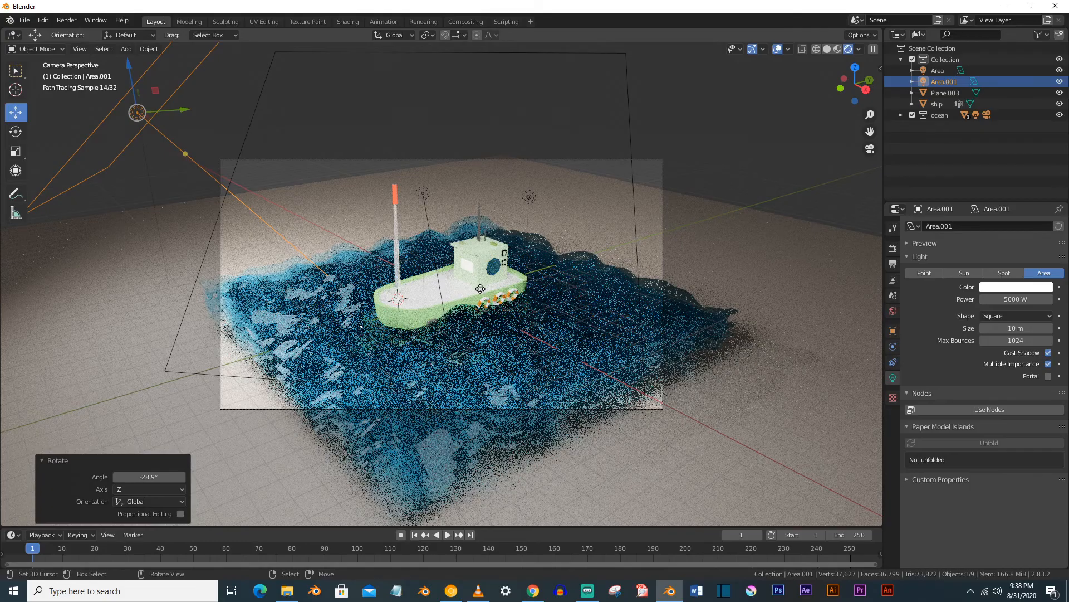
# Duplicate the second area light, offset about -4.19 m in X, 5.73 m in Y and -2.92 m in Z, and clear the copy's rotation
pyautogui.moveTo(513, 308); pyautogui.dragTo(398, 320, button='middle')
pyautogui.scroll(-4, 402, 312)
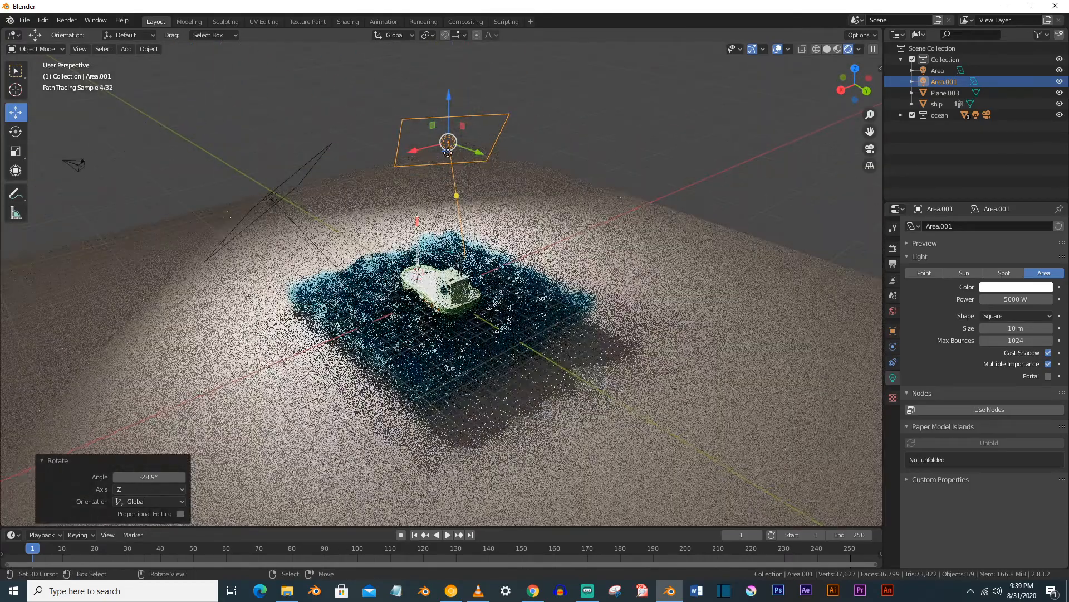
pyautogui.hotkey('shift', 'd')
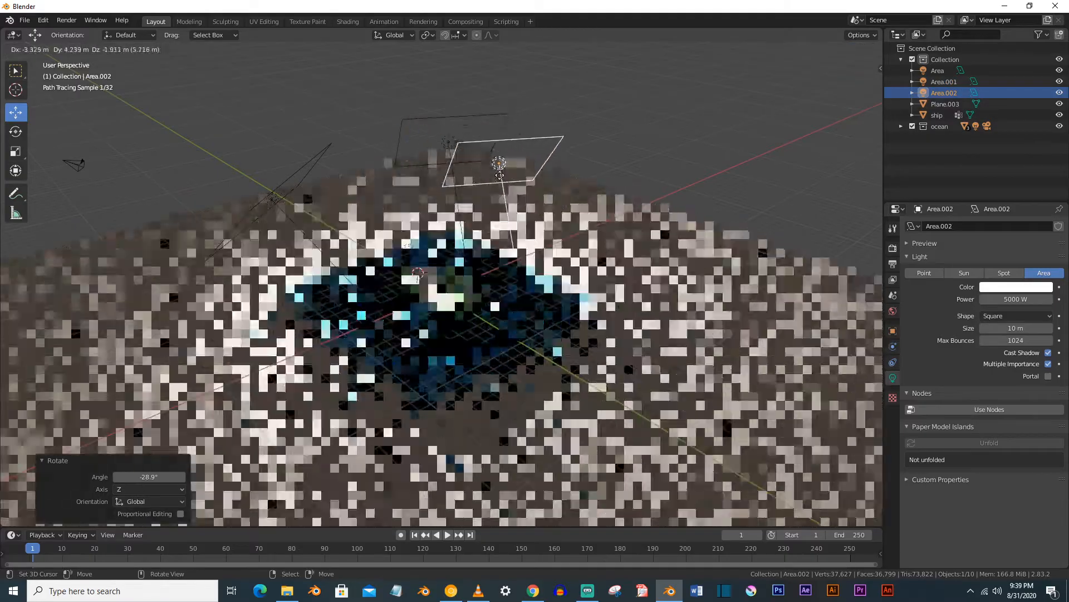
pyautogui.click(514, 185)
pyautogui.press('KP_1')
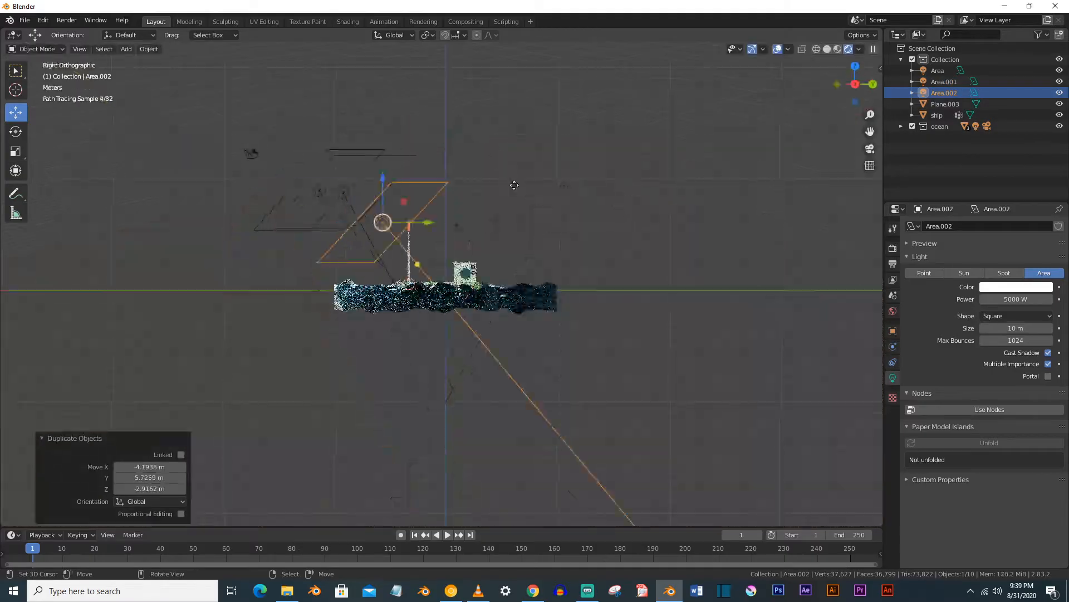
pyautogui.hotkey('alt', 'r')
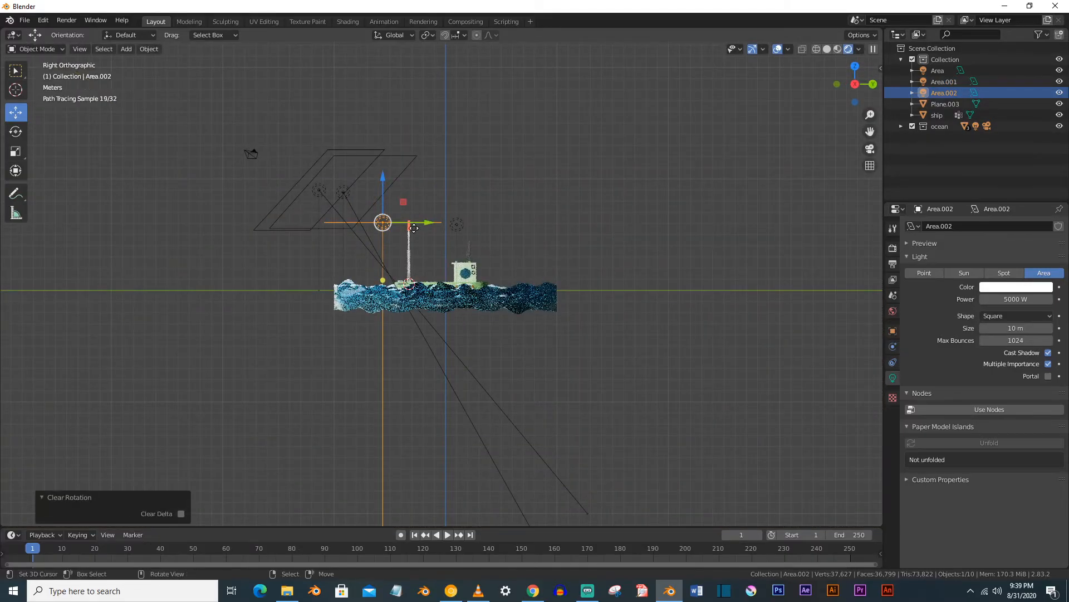
# Move the third area light in the positive Y direction and raise it about 4.35 m along Z
pyautogui.moveTo(422, 222); pyautogui.dragTo(423, 222)
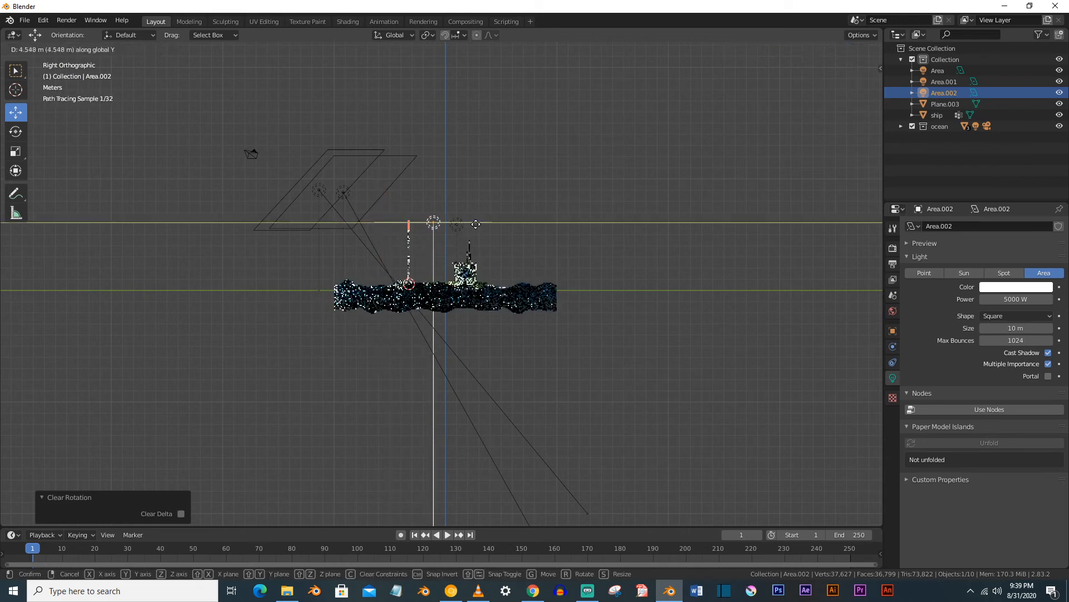
pyautogui.moveTo(492, 224); pyautogui.dragTo(497, 225)
pyautogui.moveTo(459, 191); pyautogui.dragTo(465, 146)
# Rotate the third area light about -49.4° around Y toward the boat and view the scene through the camera
pyautogui.press('KP_1')
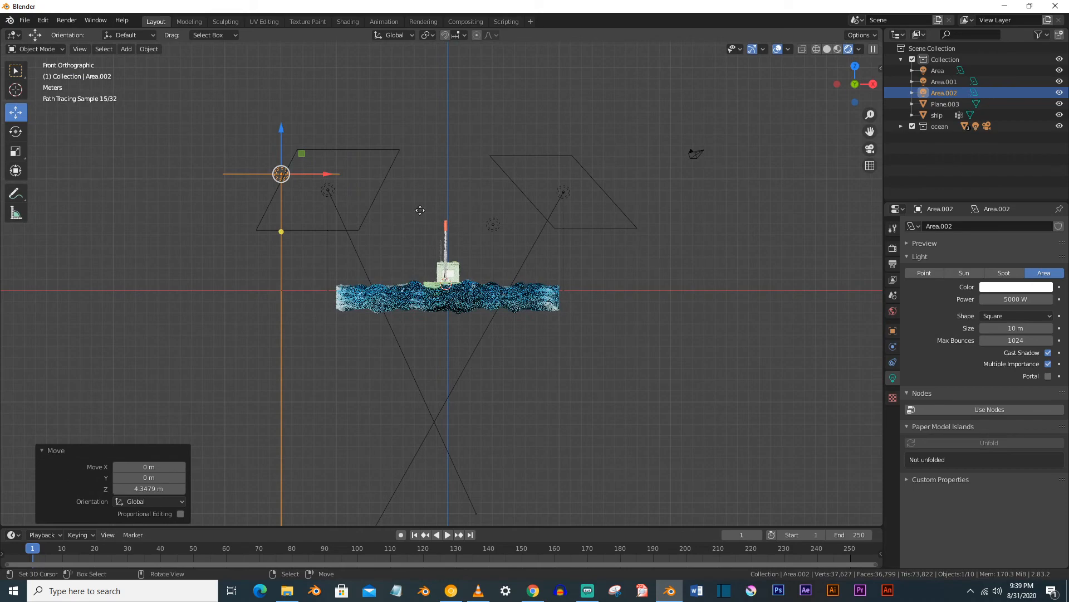
pyautogui.press('r')
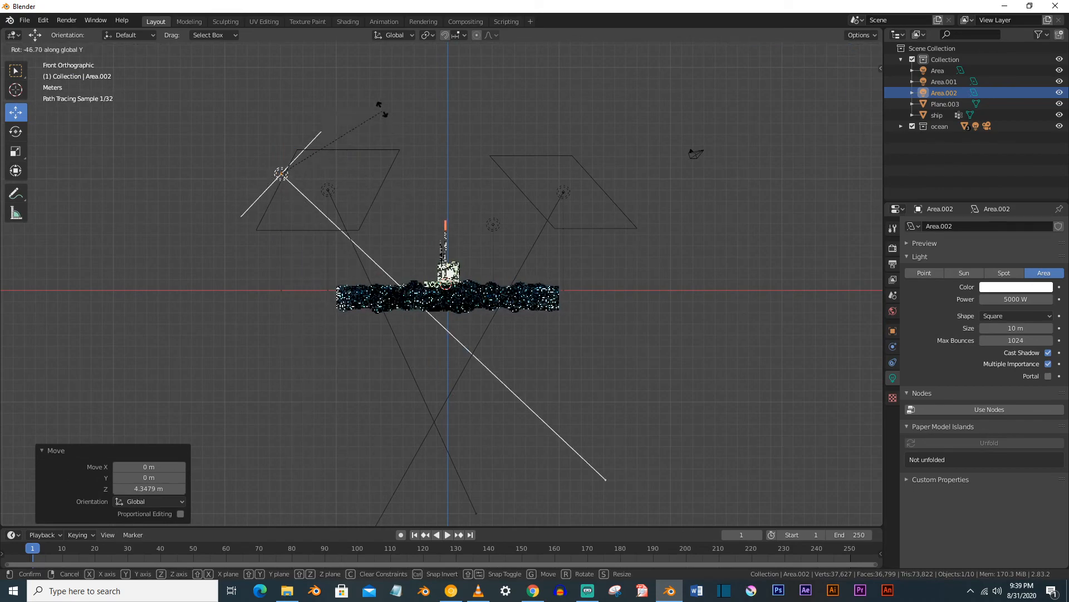
pyautogui.click(381, 105)
pyautogui.moveTo(426, 208); pyautogui.dragTo(371, 292, button='middle')
pyautogui.moveTo(445, 271); pyautogui.dragTo(486, 256, button='middle')
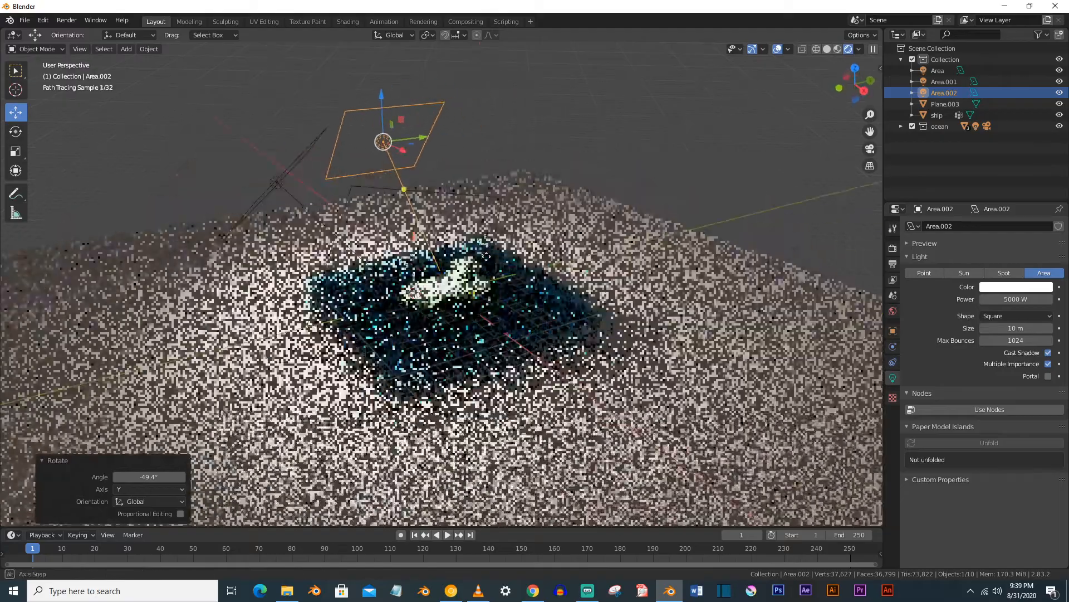
pyautogui.press('KP_0')
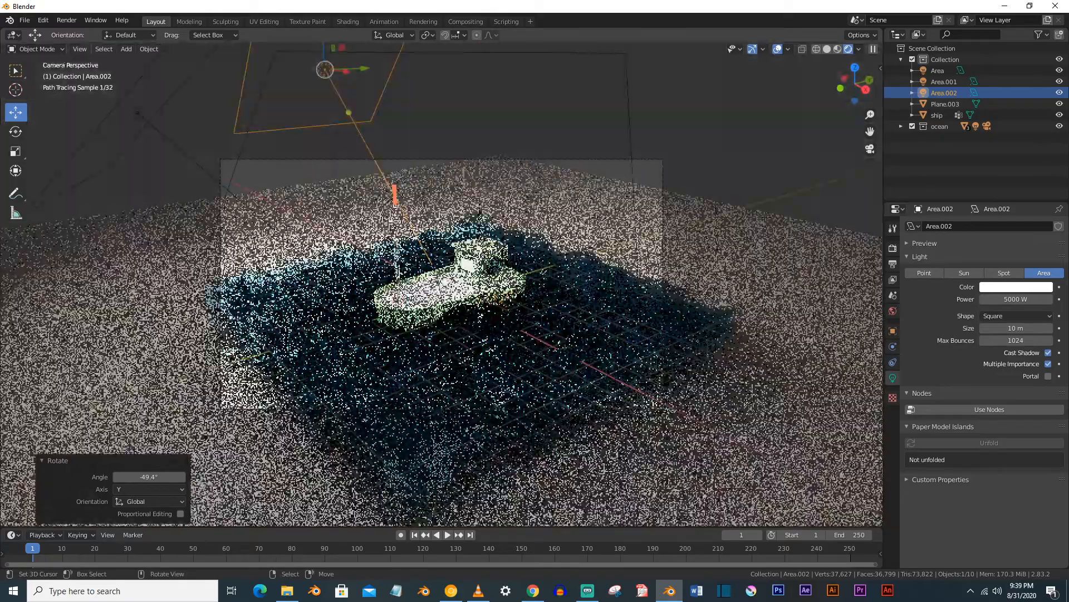